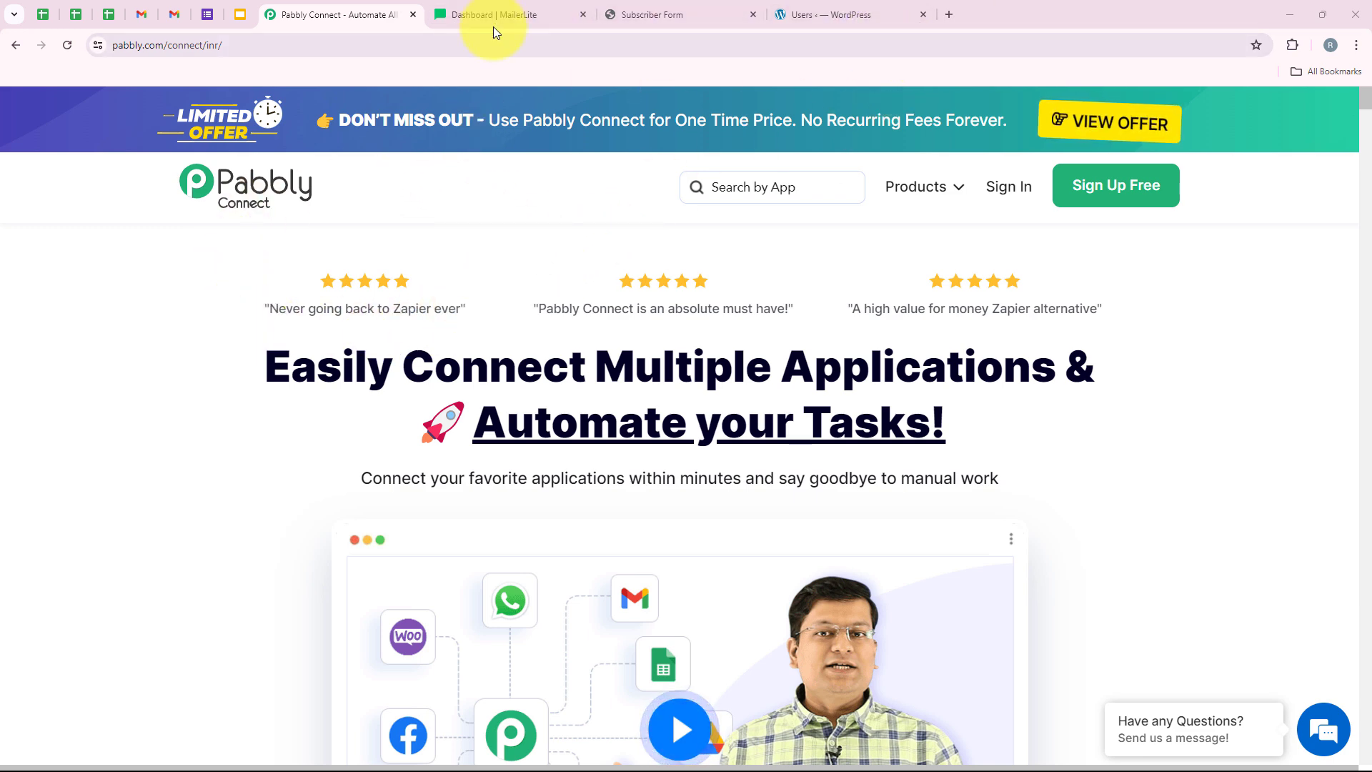
# - Review the MailerLite dashboard and the newsletter subscriber form, and return to the Pabbly Connect home page
pyautogui.click(499, 8)
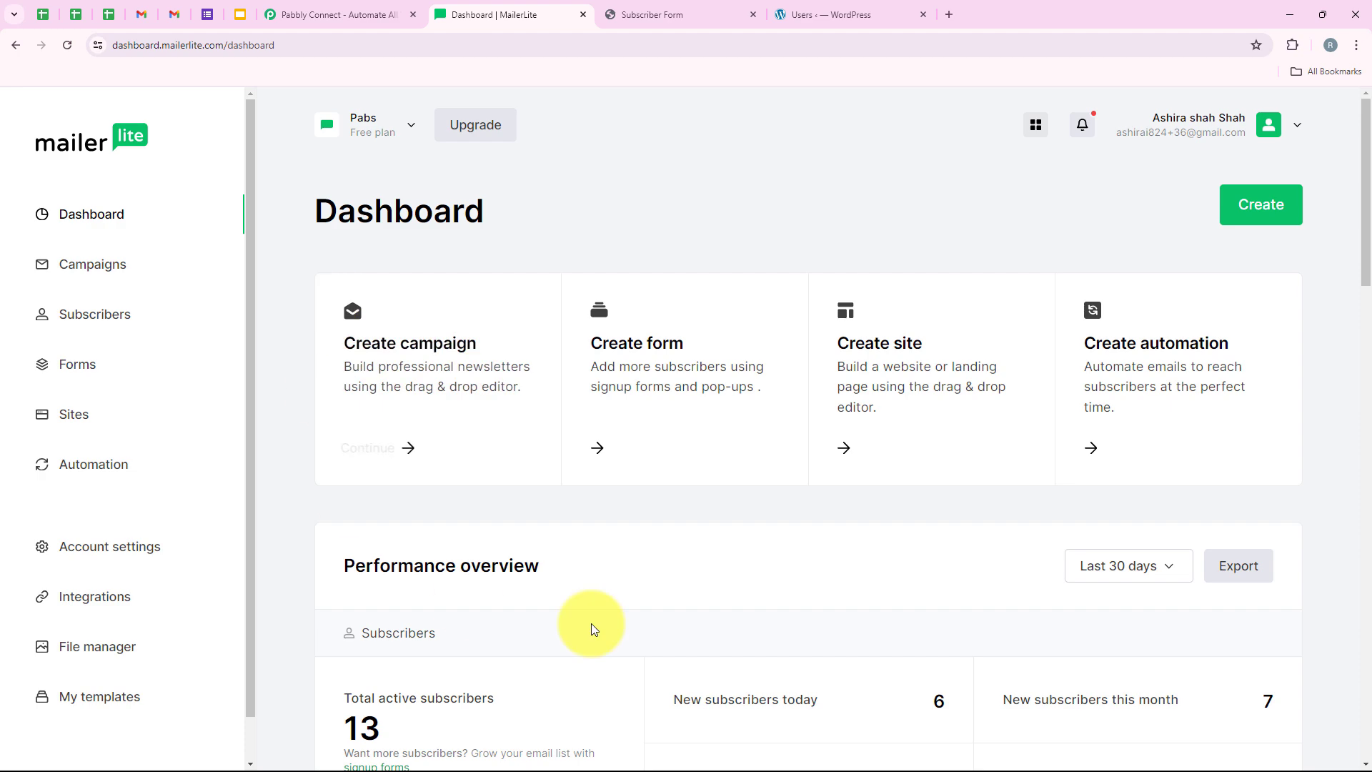
pyautogui.click(698, 7)
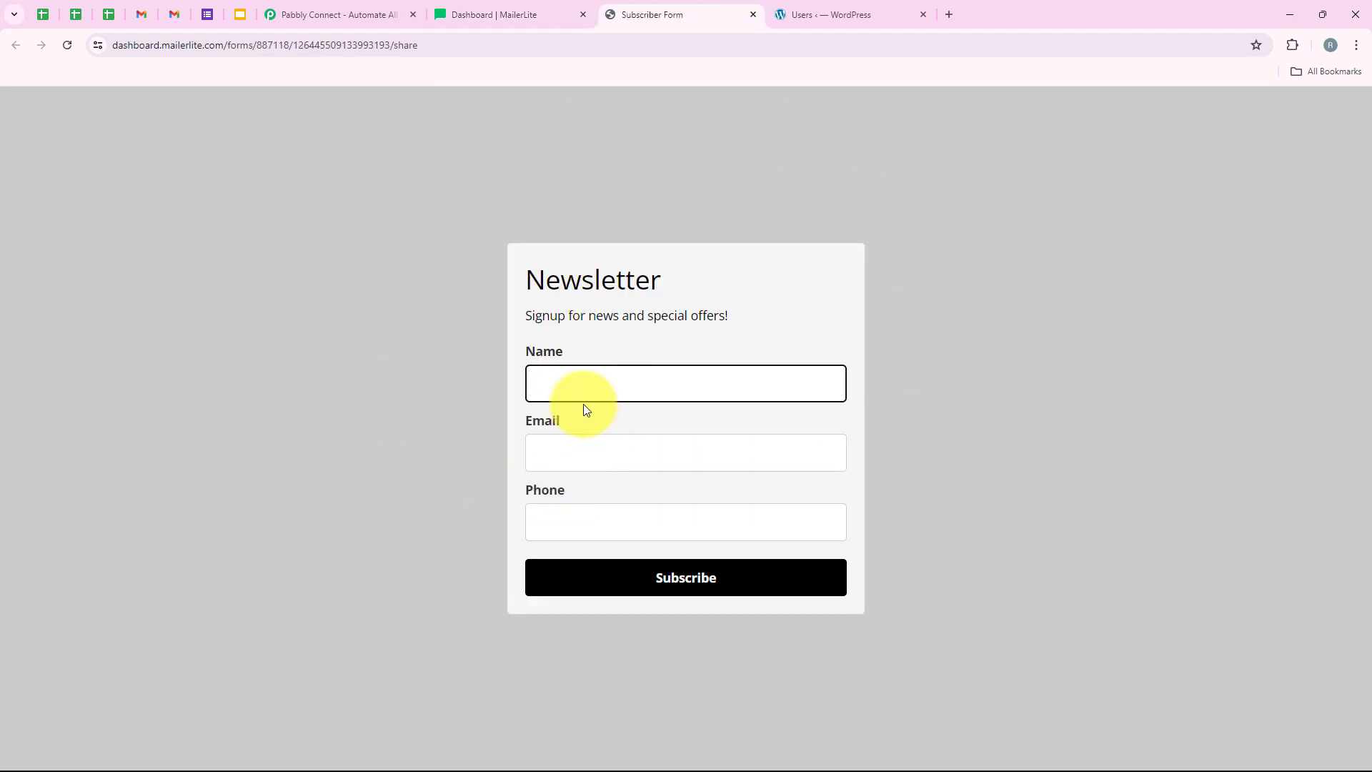
pyautogui.hotkey('ctrl', 'Tab')
pyautogui.click(380, 6)
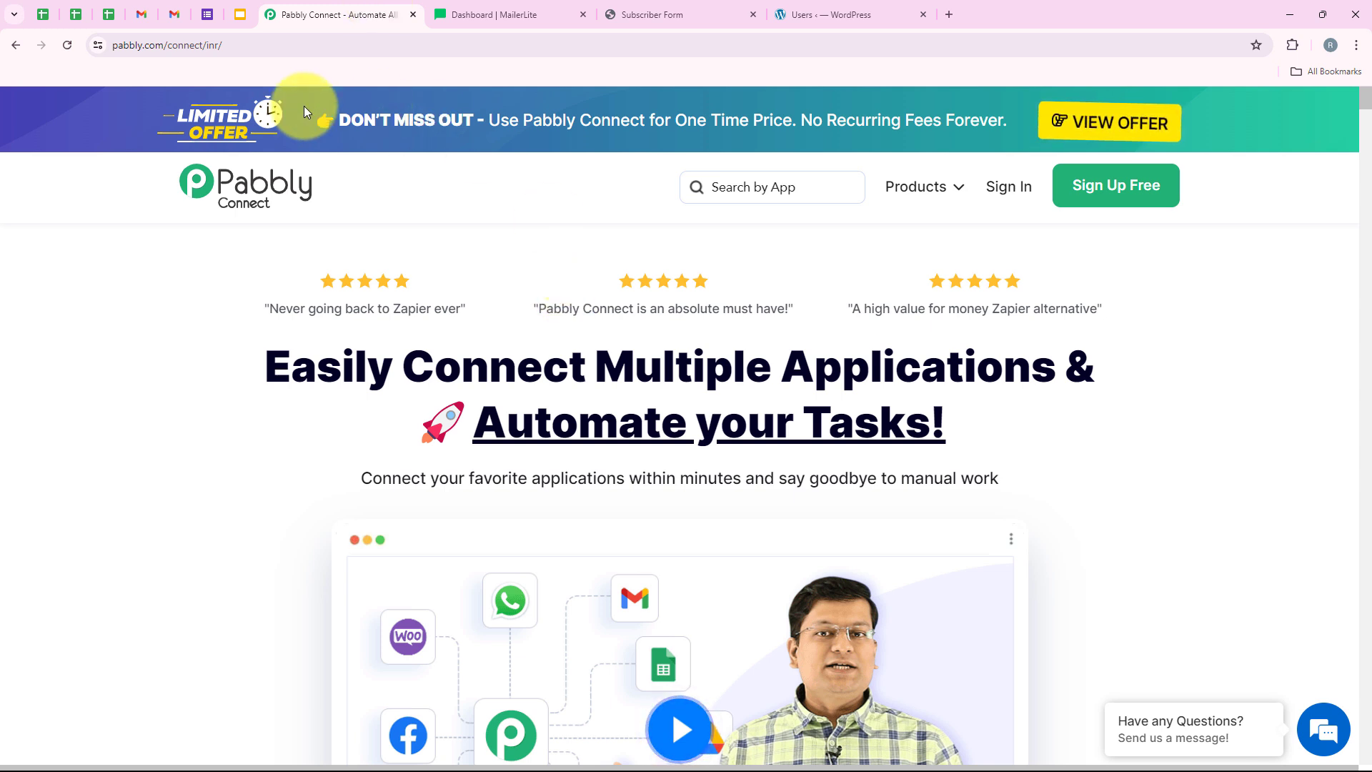
# - Sign in to Pabbly and open the Pabbly Connect application from the list of all apps
pyautogui.click(305, 45)
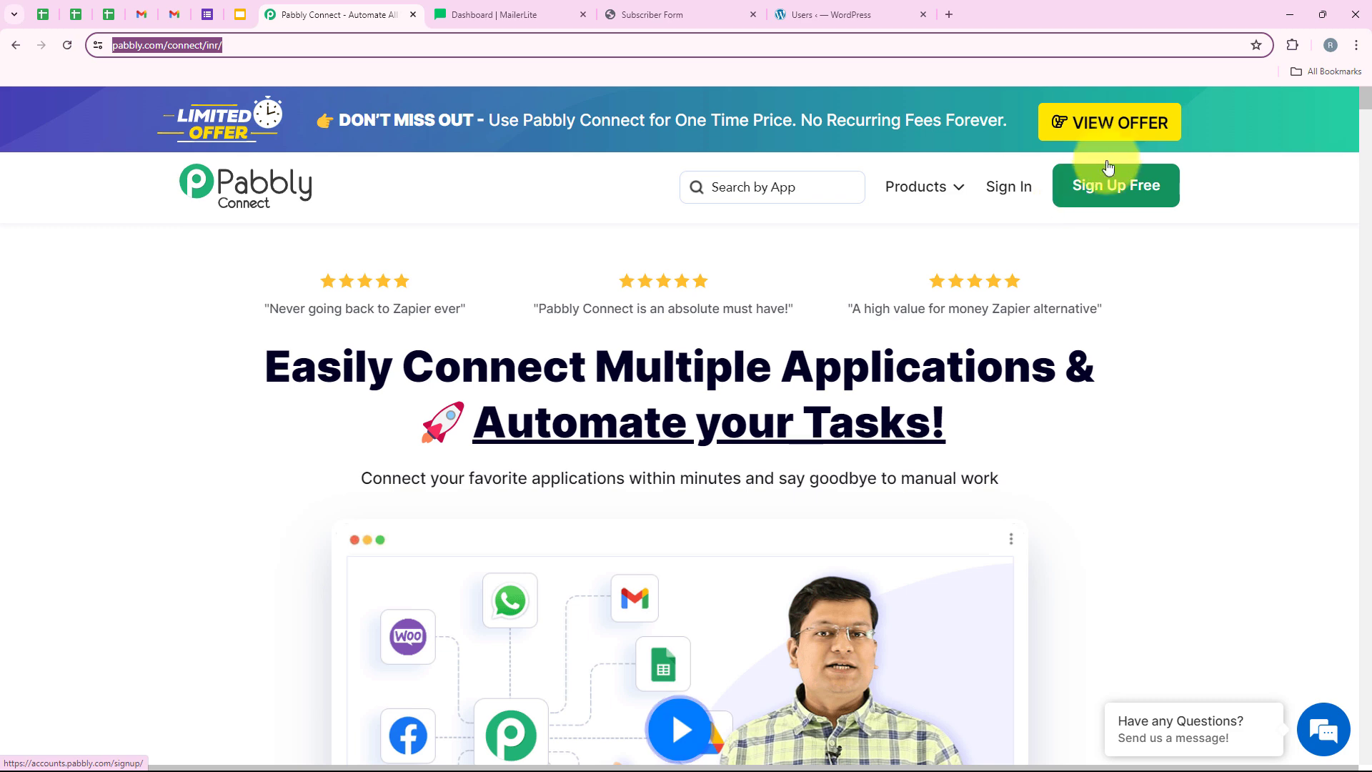
pyautogui.click(1018, 187)
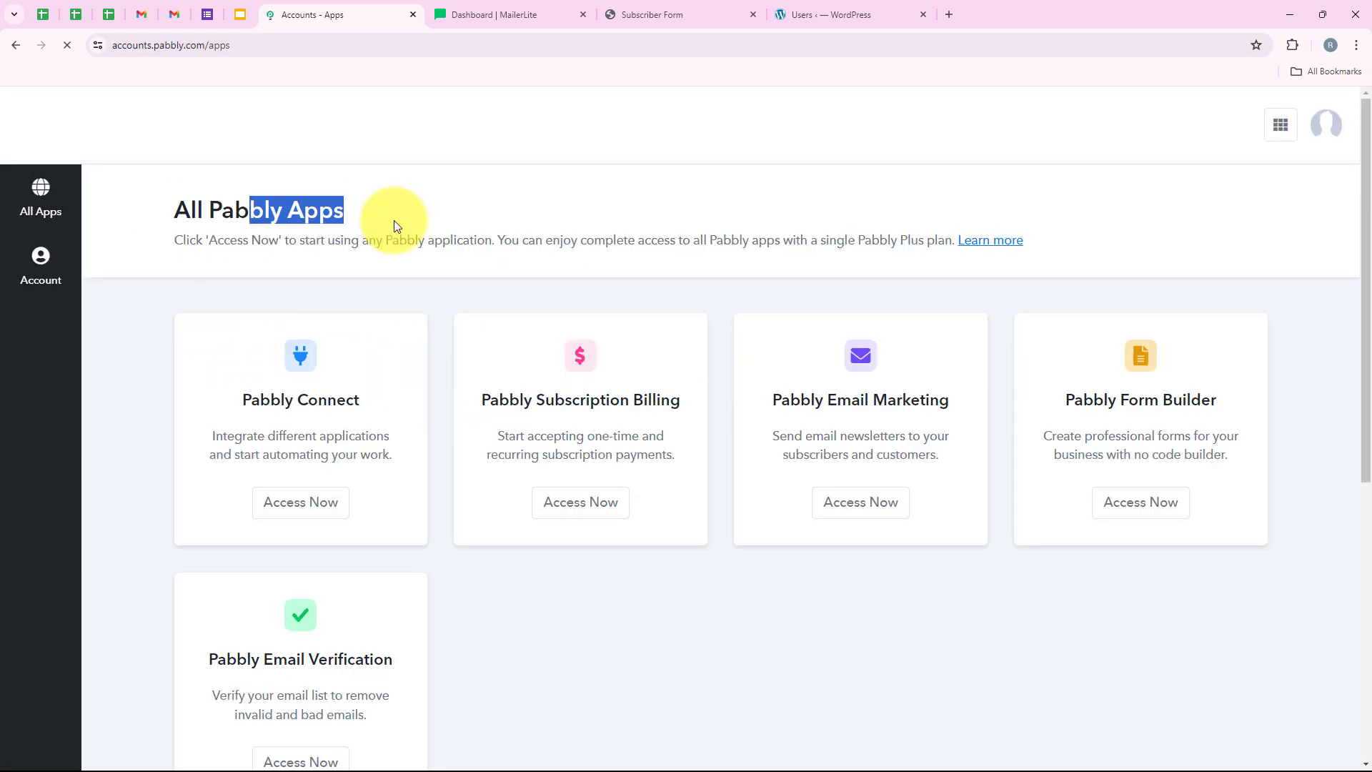
pyautogui.moveTo(113, 227); pyautogui.dragTo(363, 210)
pyautogui.click(367, 207)
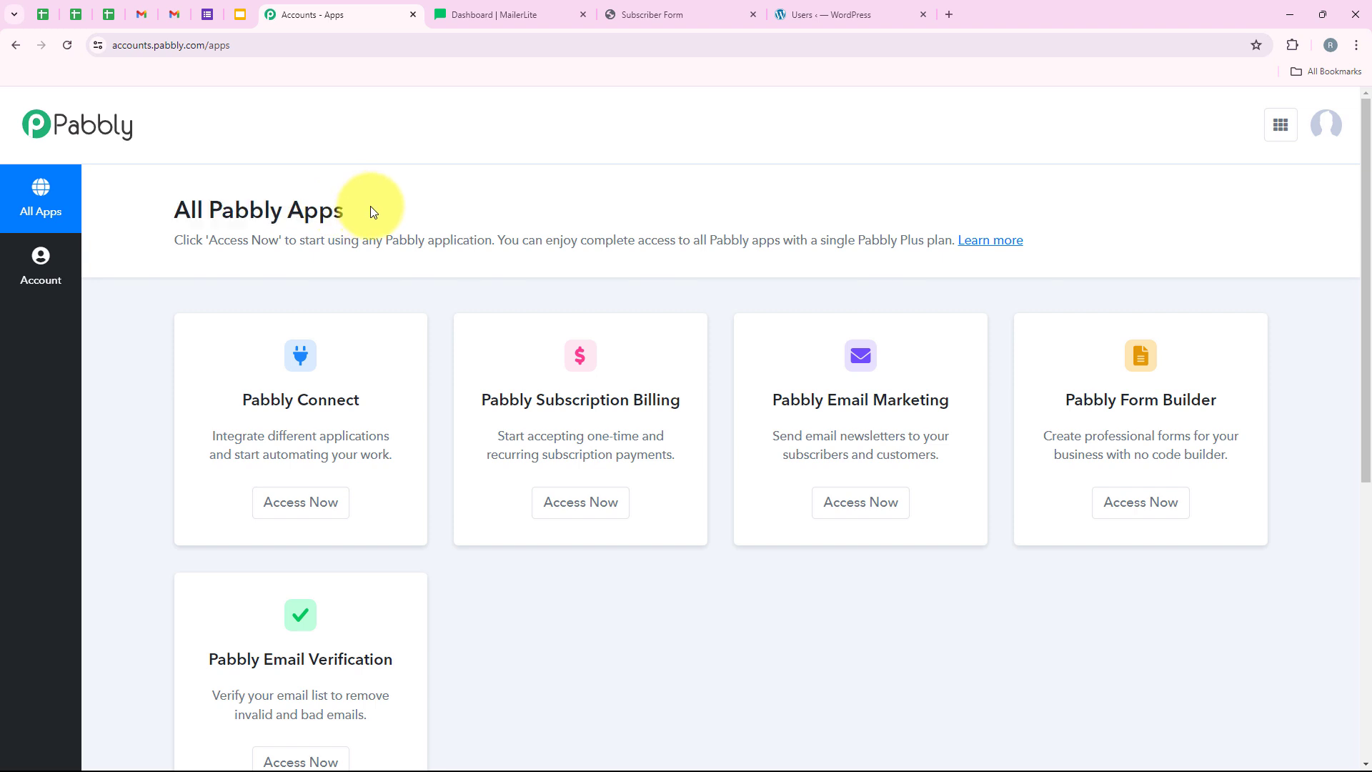
pyautogui.scroll(-2, 407, 358)
pyautogui.scroll(2, 432, 409)
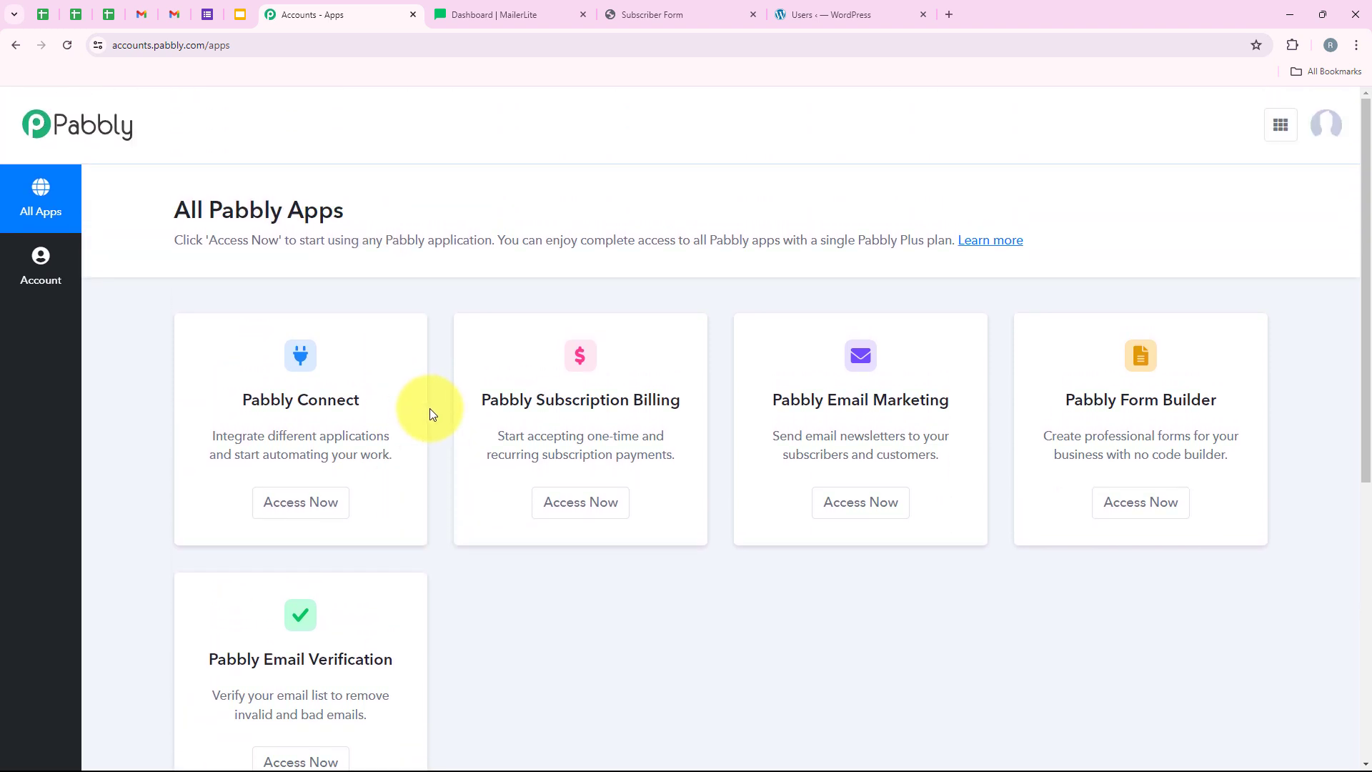
pyautogui.moveTo(212, 380); pyautogui.dragTo(371, 397)
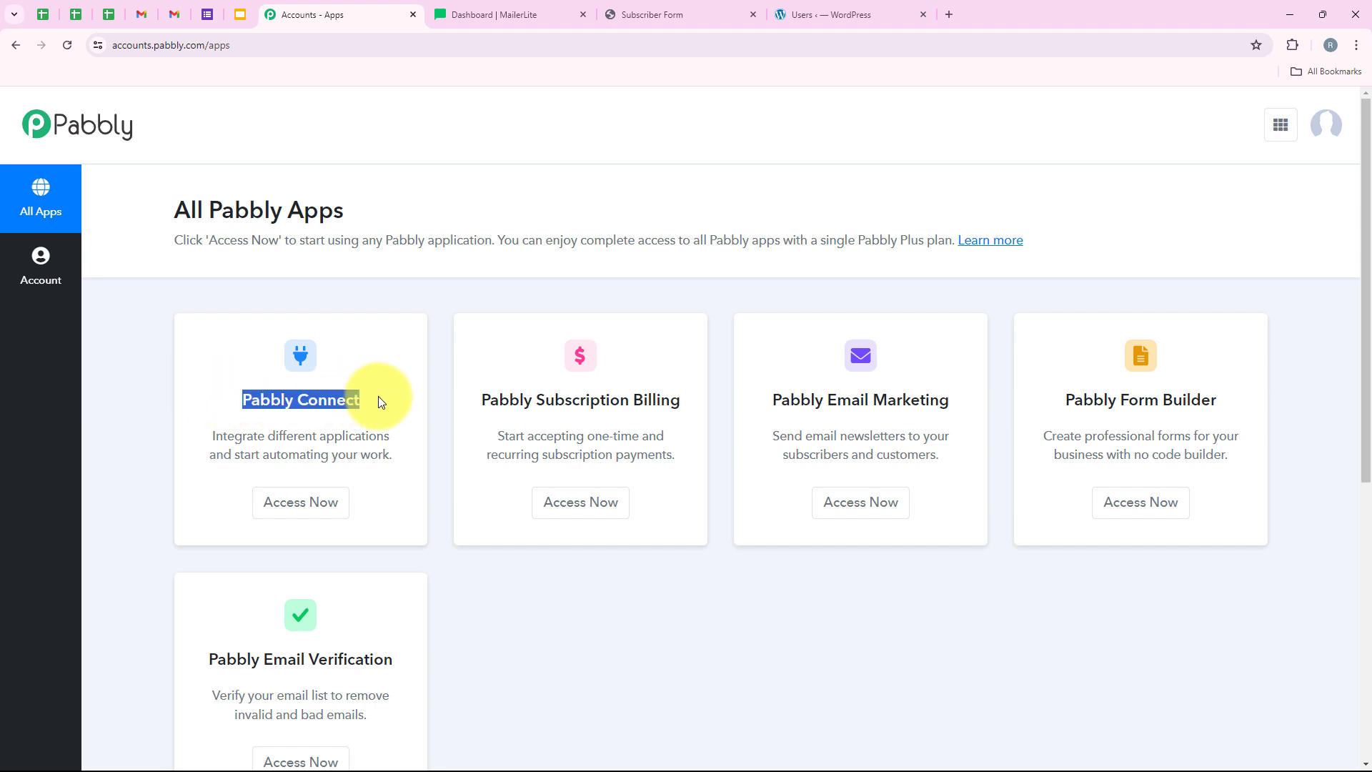
pyautogui.moveTo(267, 436); pyautogui.dragTo(390, 437)
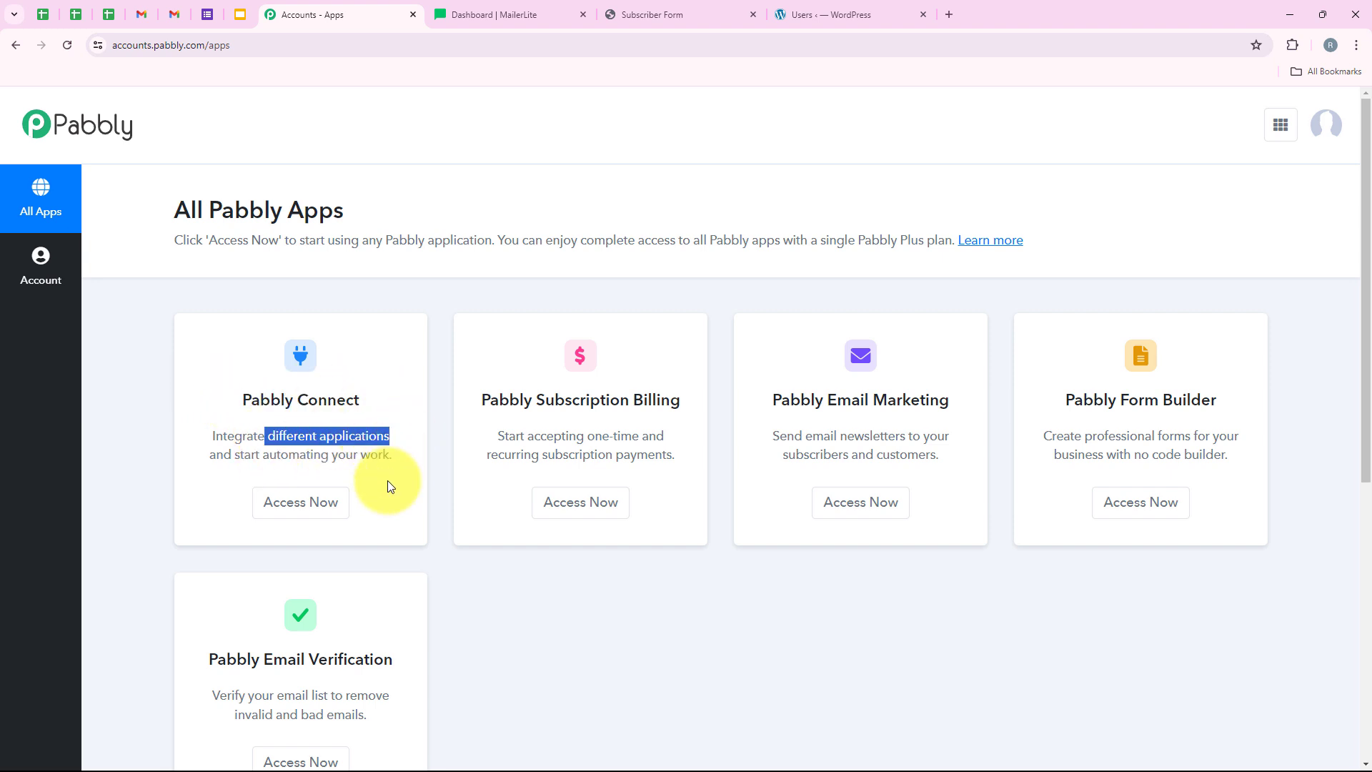
pyautogui.click(320, 516)
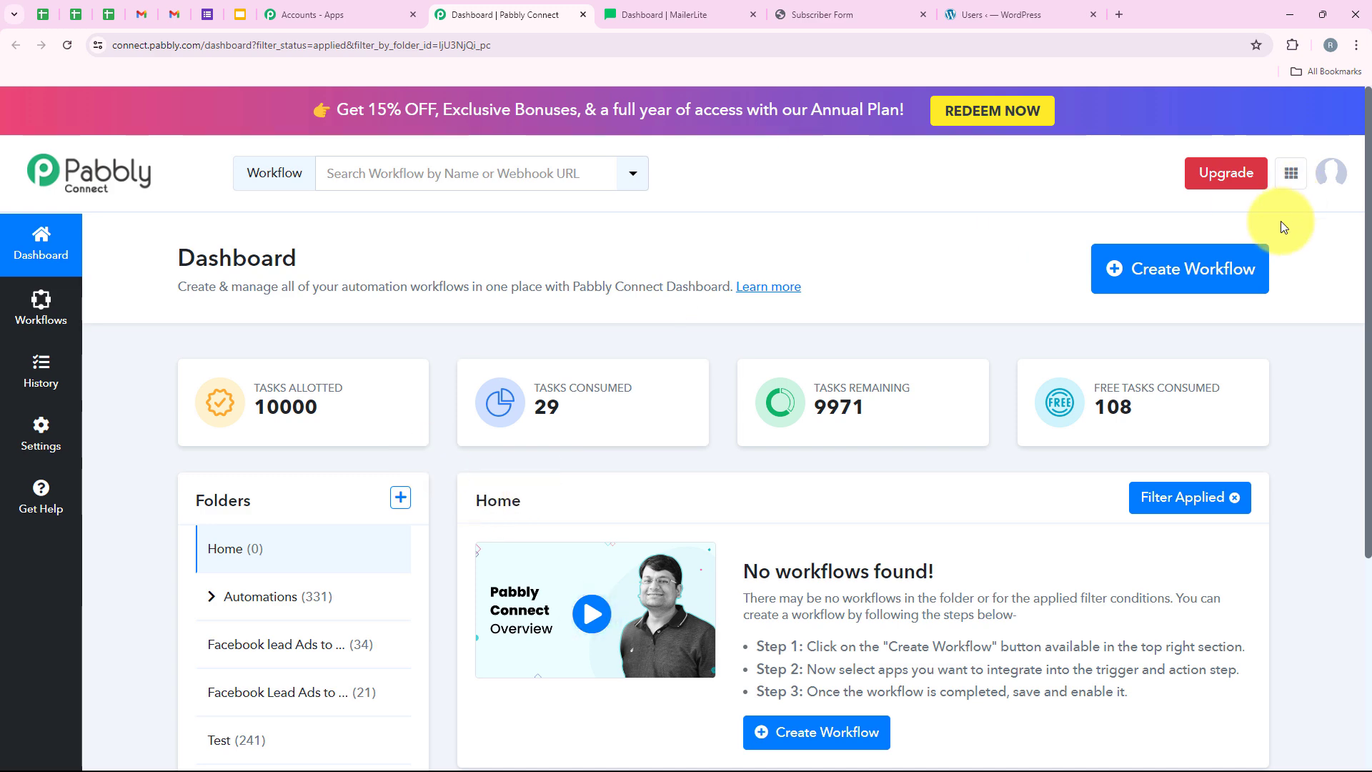
# - Create a workflow named "How to Create WordPress User from MailerLite Subscriber" in the Automations folder
pyautogui.click(1200, 283)
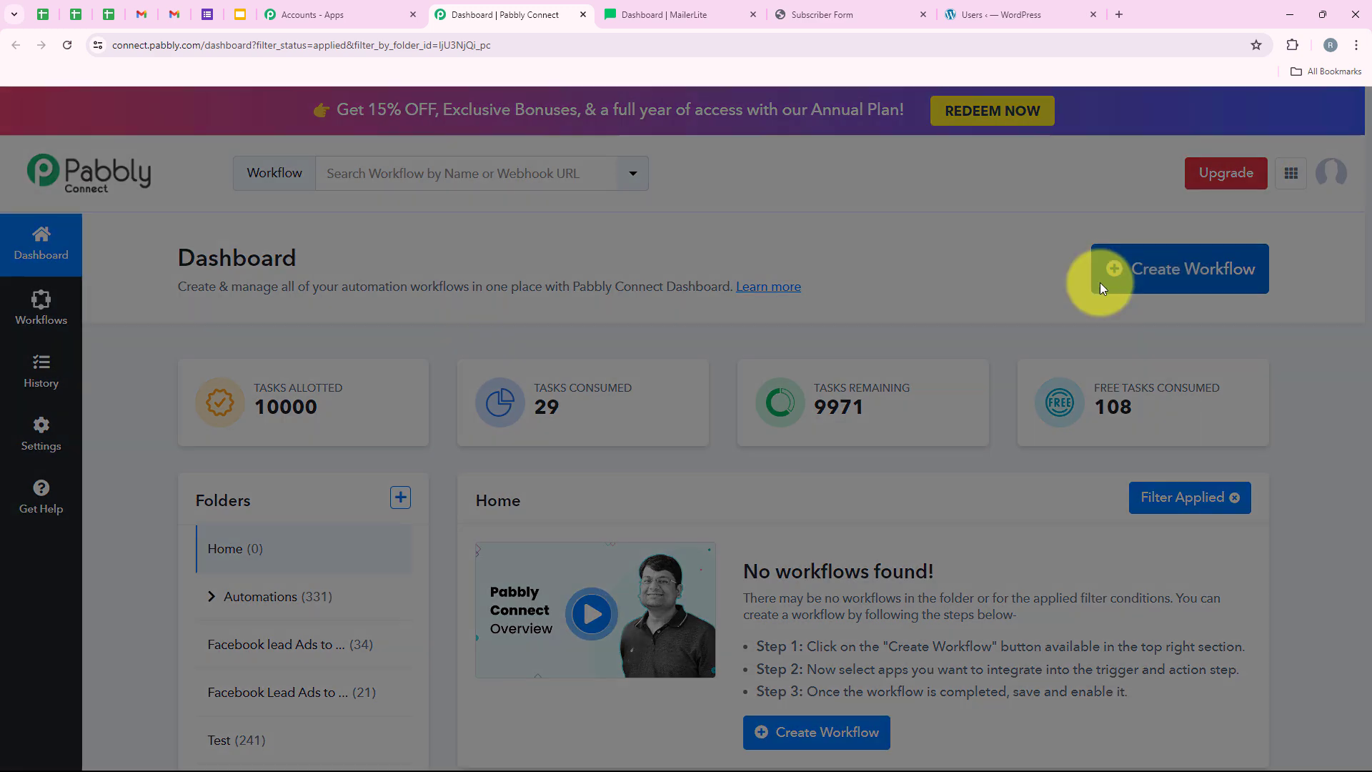
pyautogui.moveTo(575, 350); pyautogui.dragTo(468, 352)
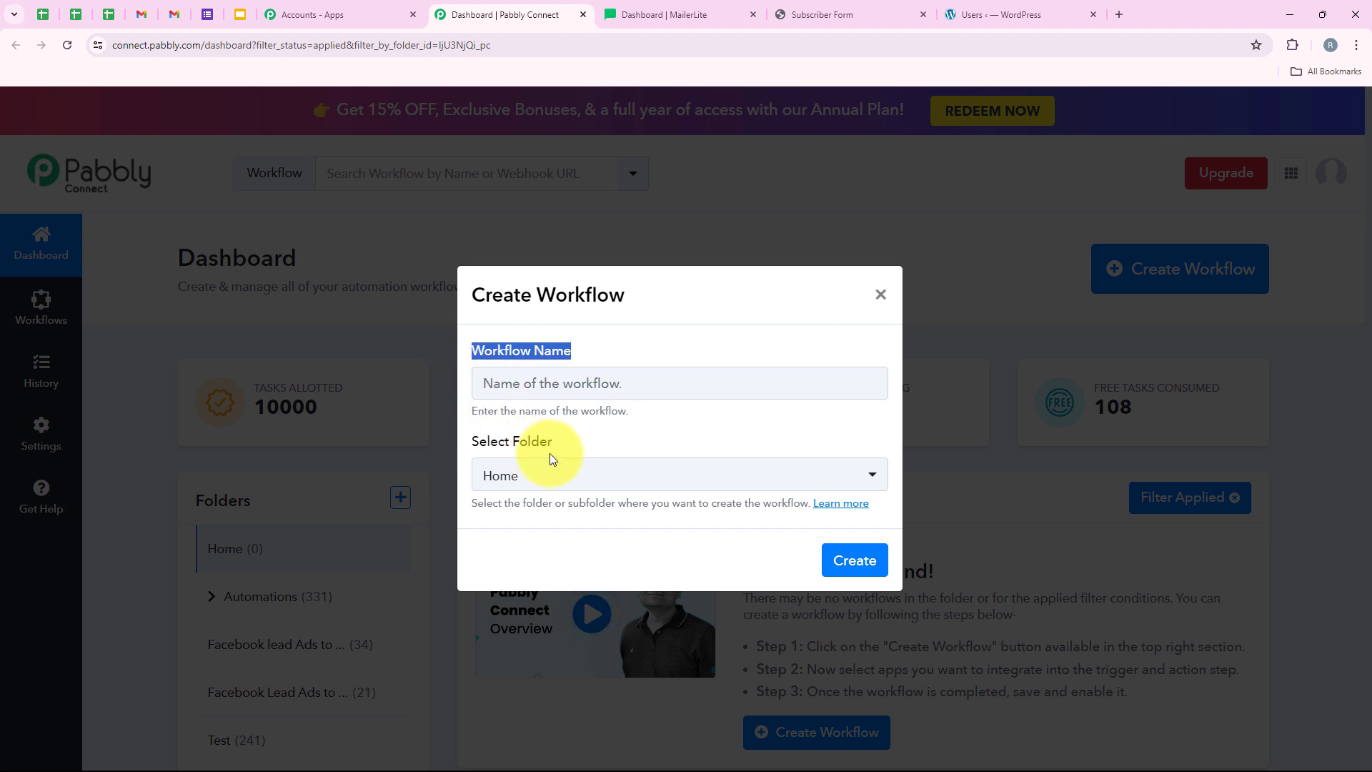
pyautogui.moveTo(558, 443); pyautogui.dragTo(474, 444)
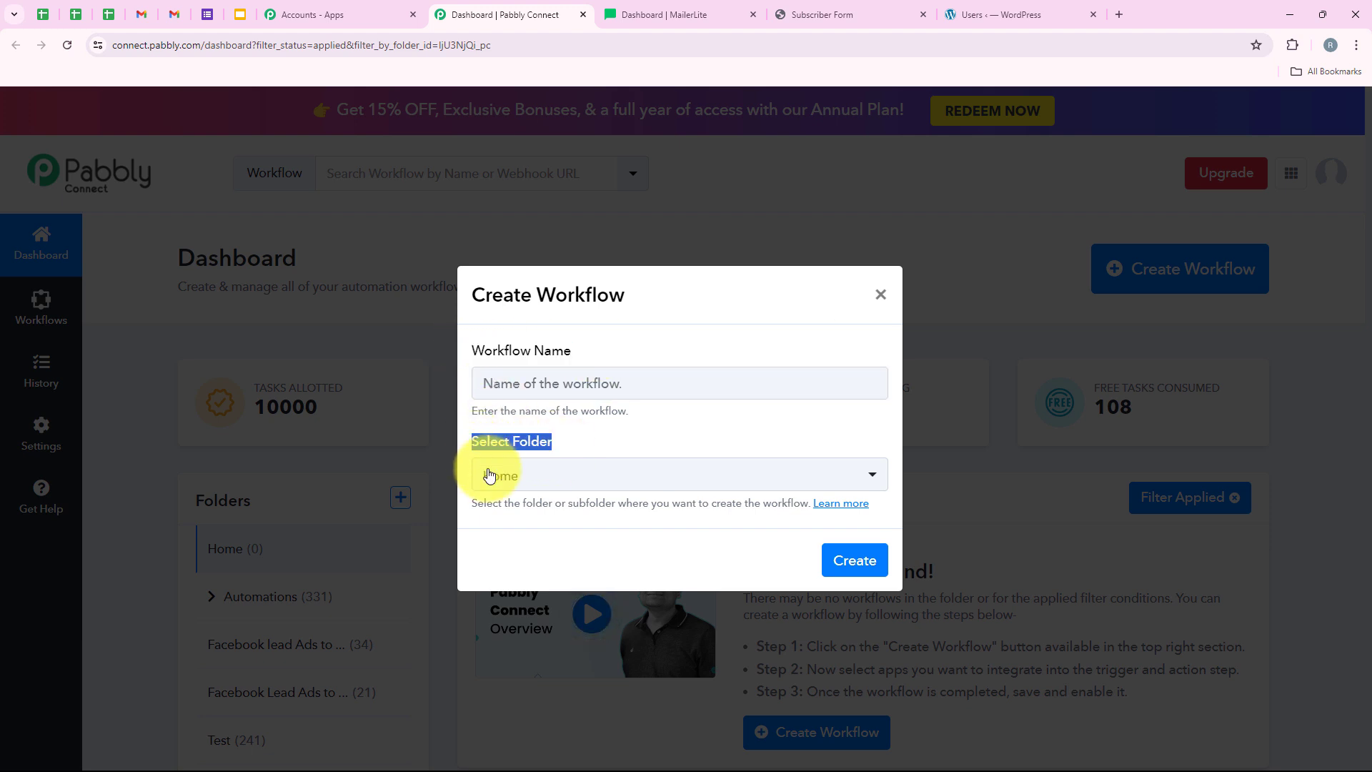
pyautogui.click(628, 478)
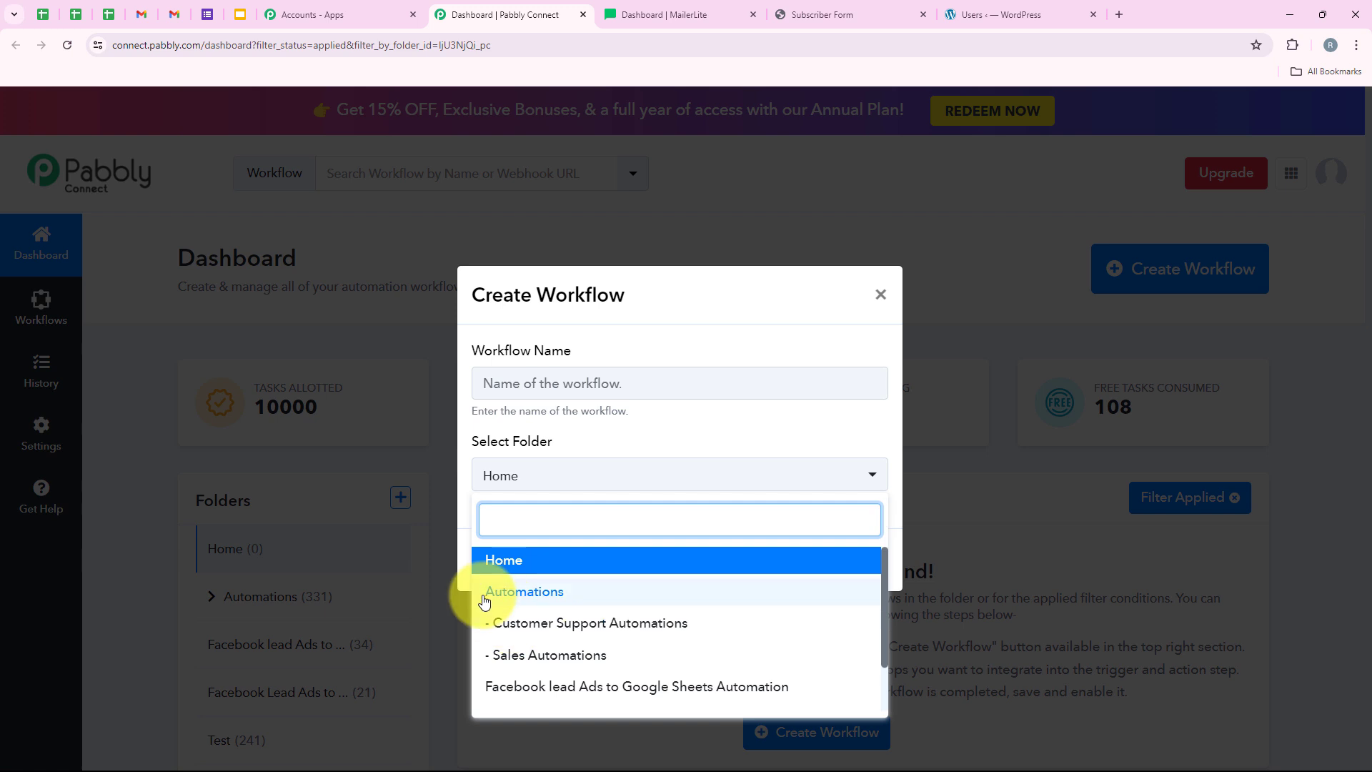
pyautogui.click(755, 597)
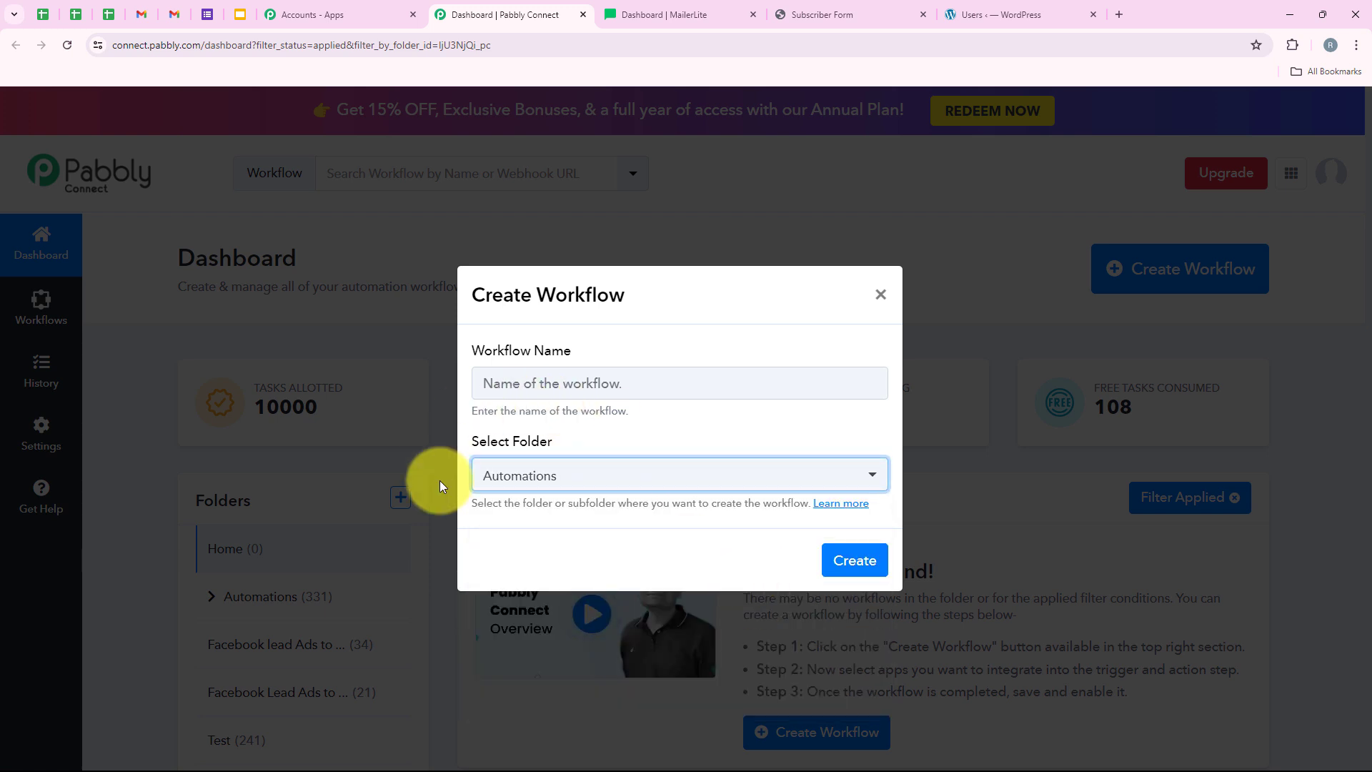
pyautogui.click(545, 380)
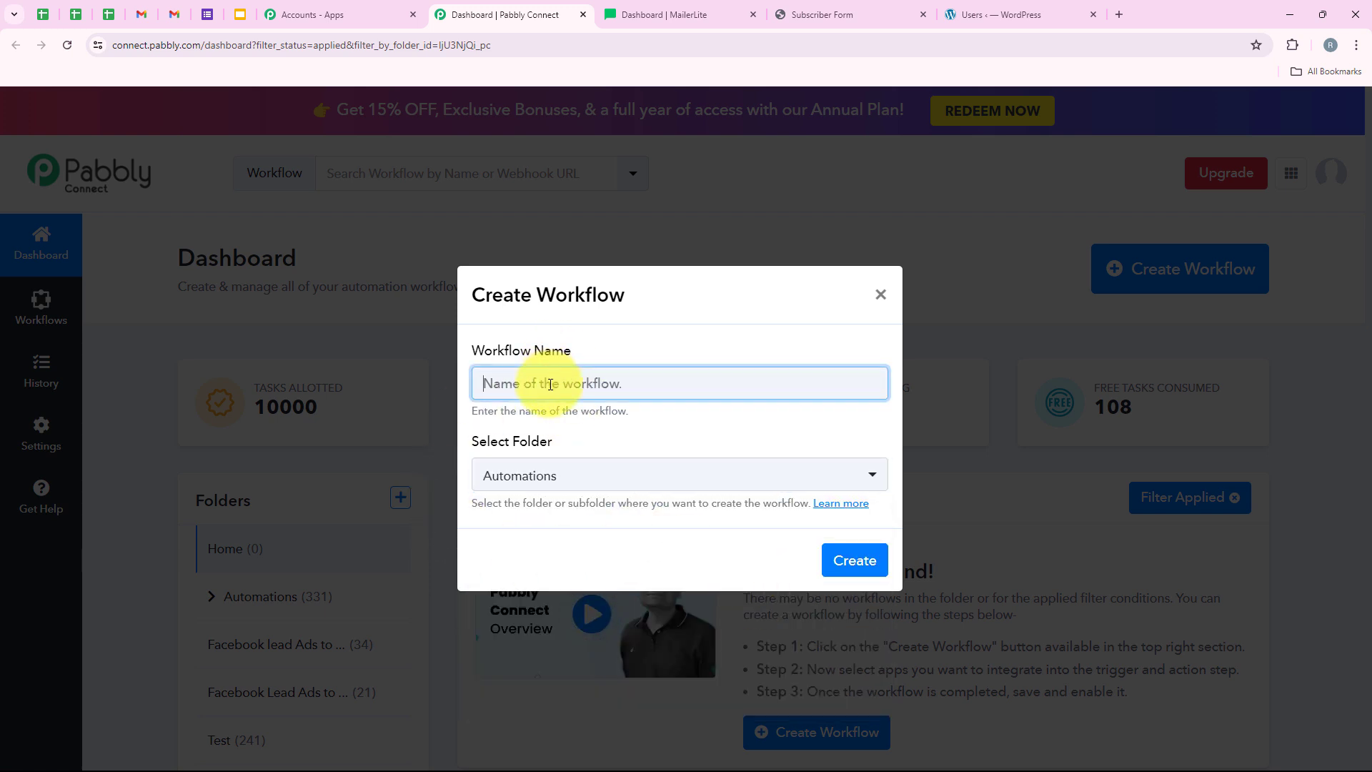
pyautogui.write('How to Create WordPress User from MailerLite Subscriber')
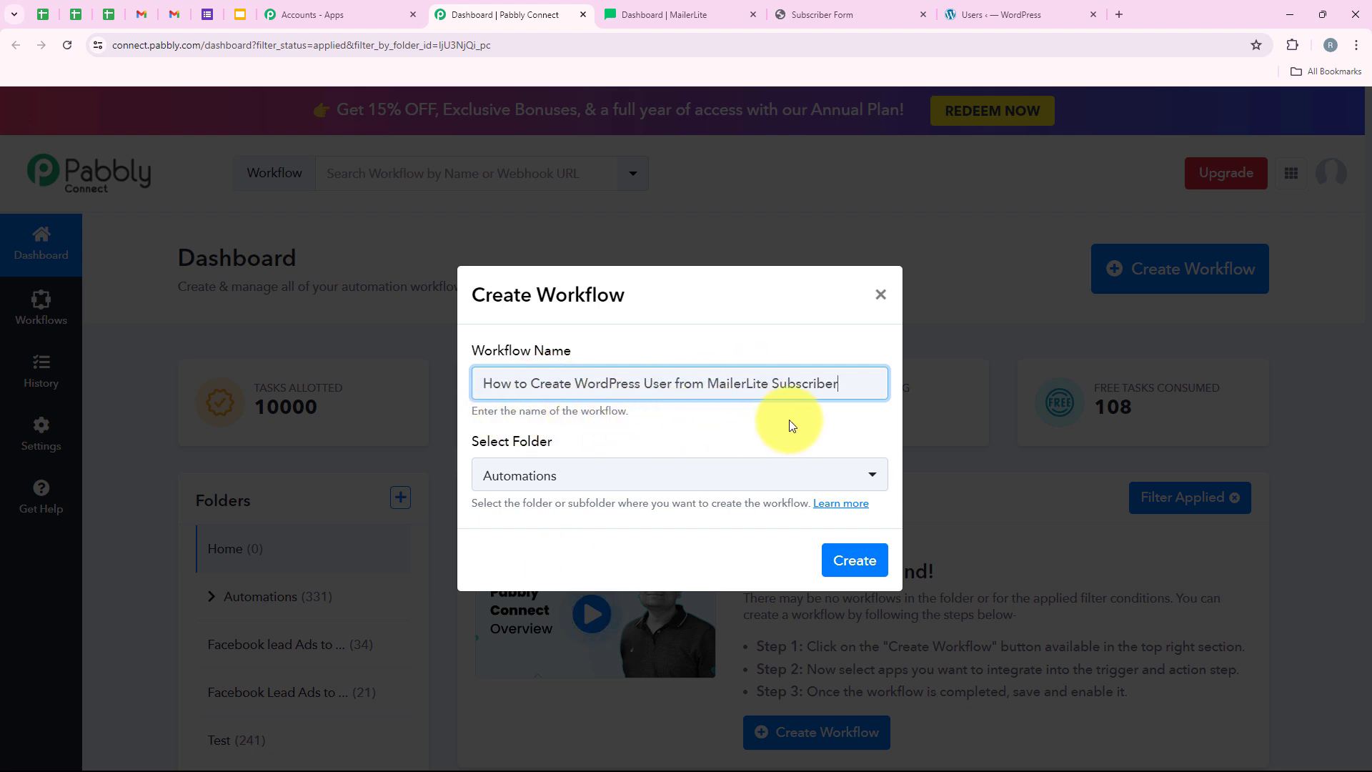
pyautogui.click(861, 560)
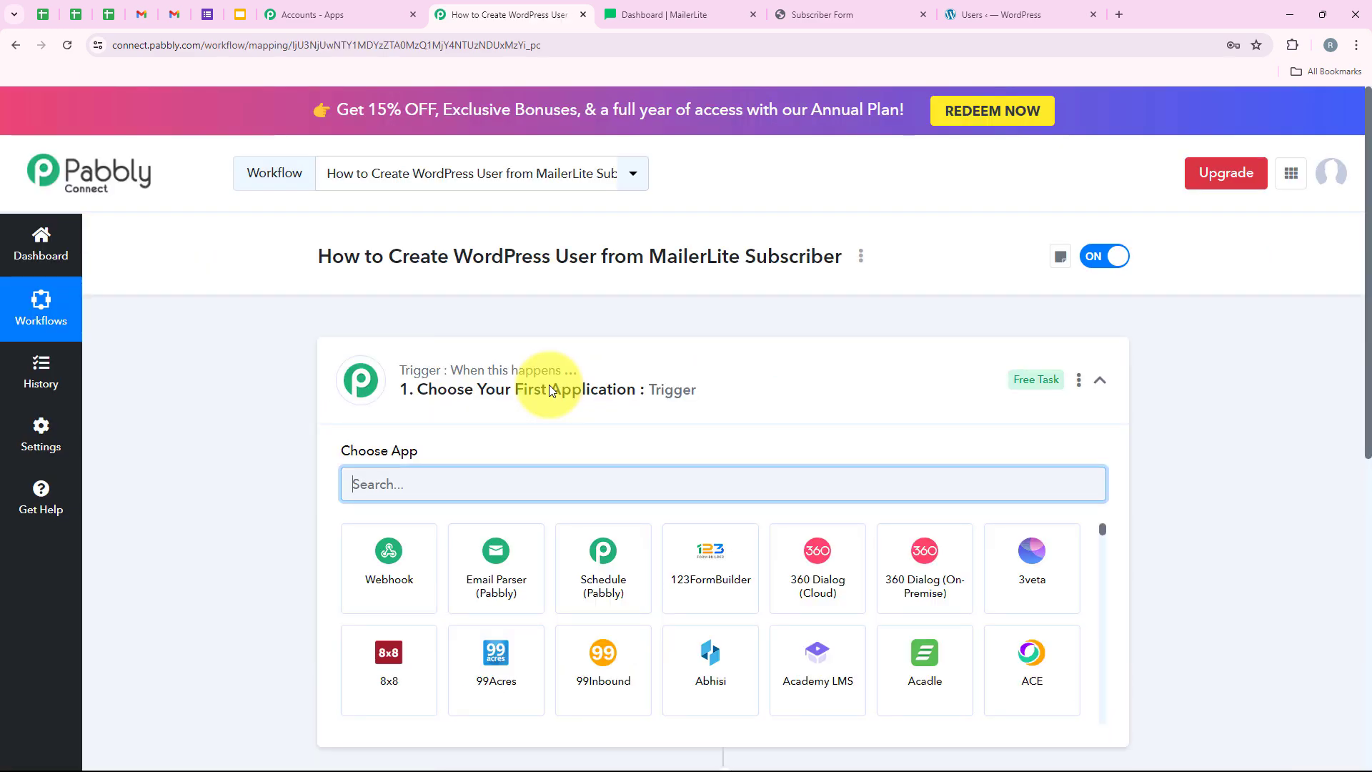
# - Collapse the trigger section and review the workflow's trigger and action steps
pyautogui.moveTo(527, 376)
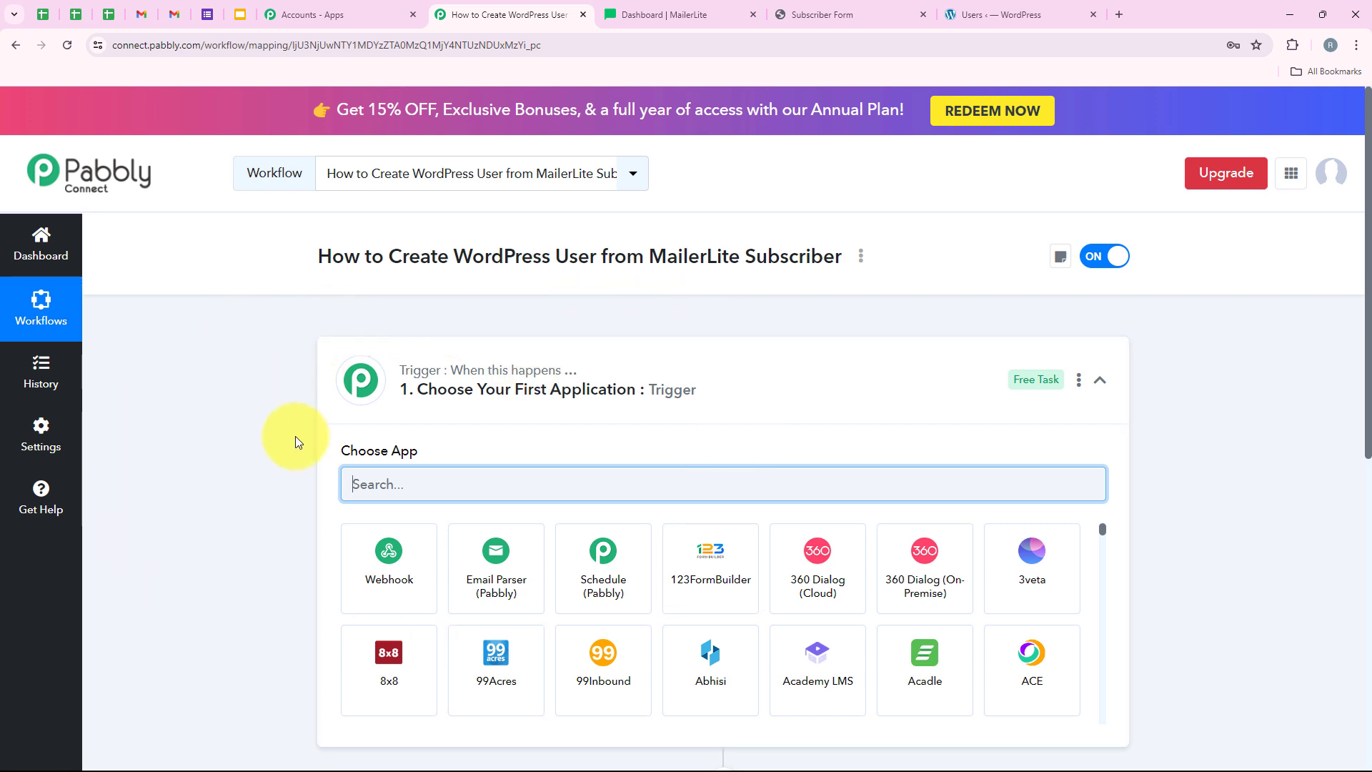
pyautogui.click(668, 393)
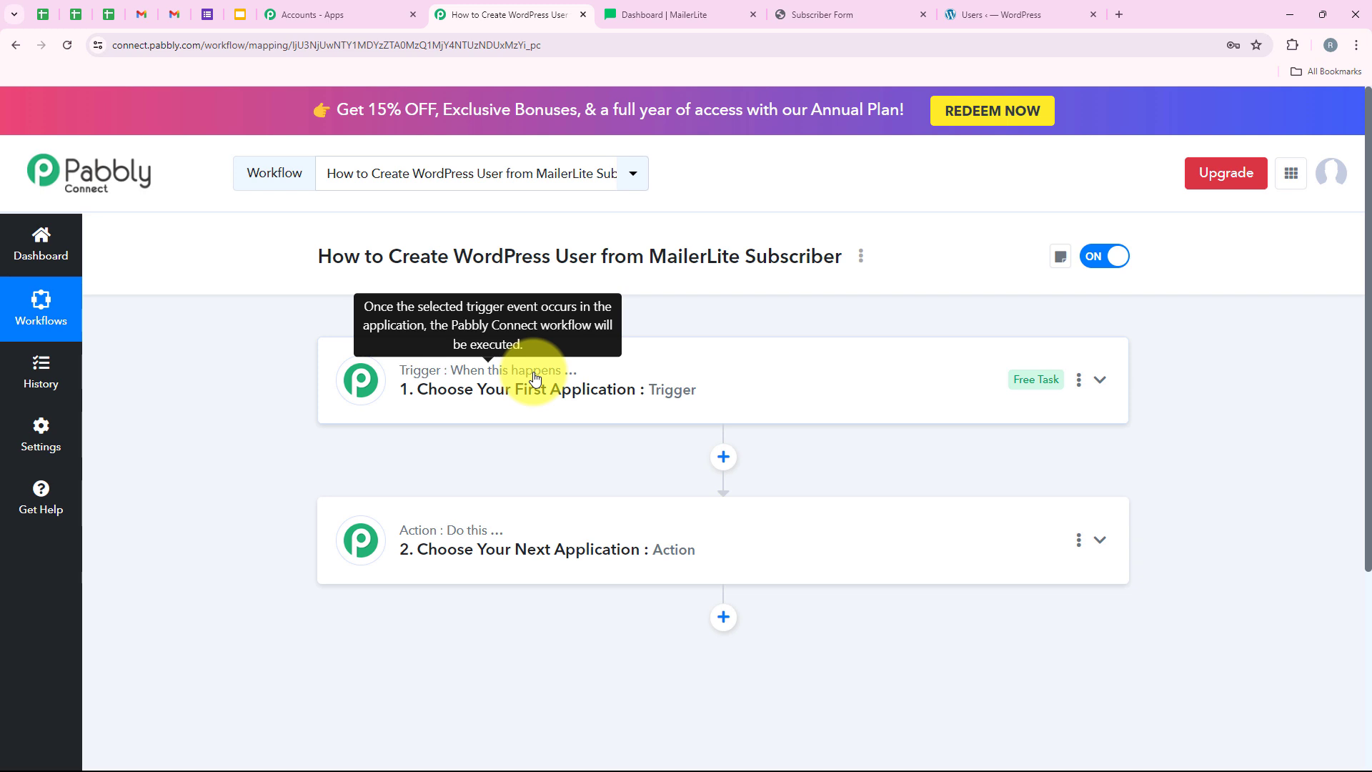
pyautogui.moveTo(457, 536)
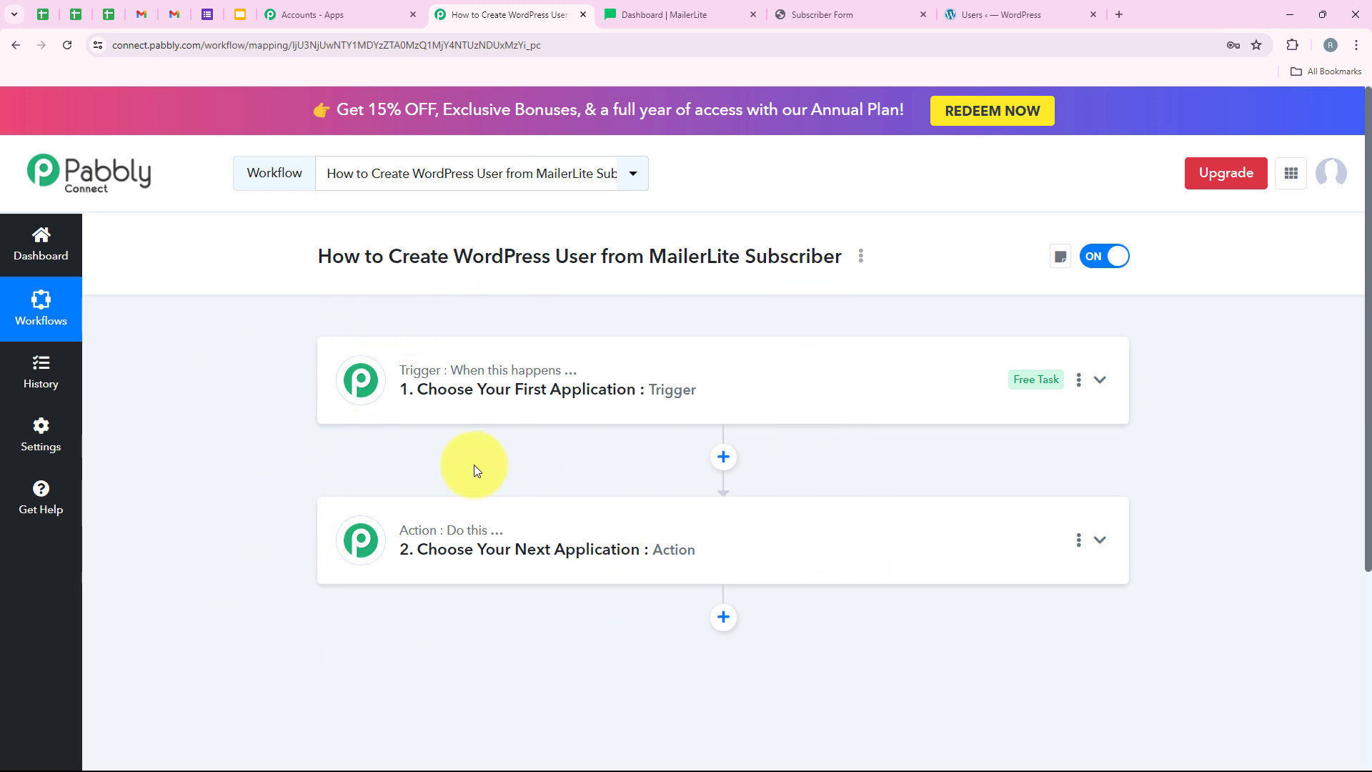
# - Search for MailerLite in the trigger step and choose it as the trigger app
pyautogui.click(408, 405)
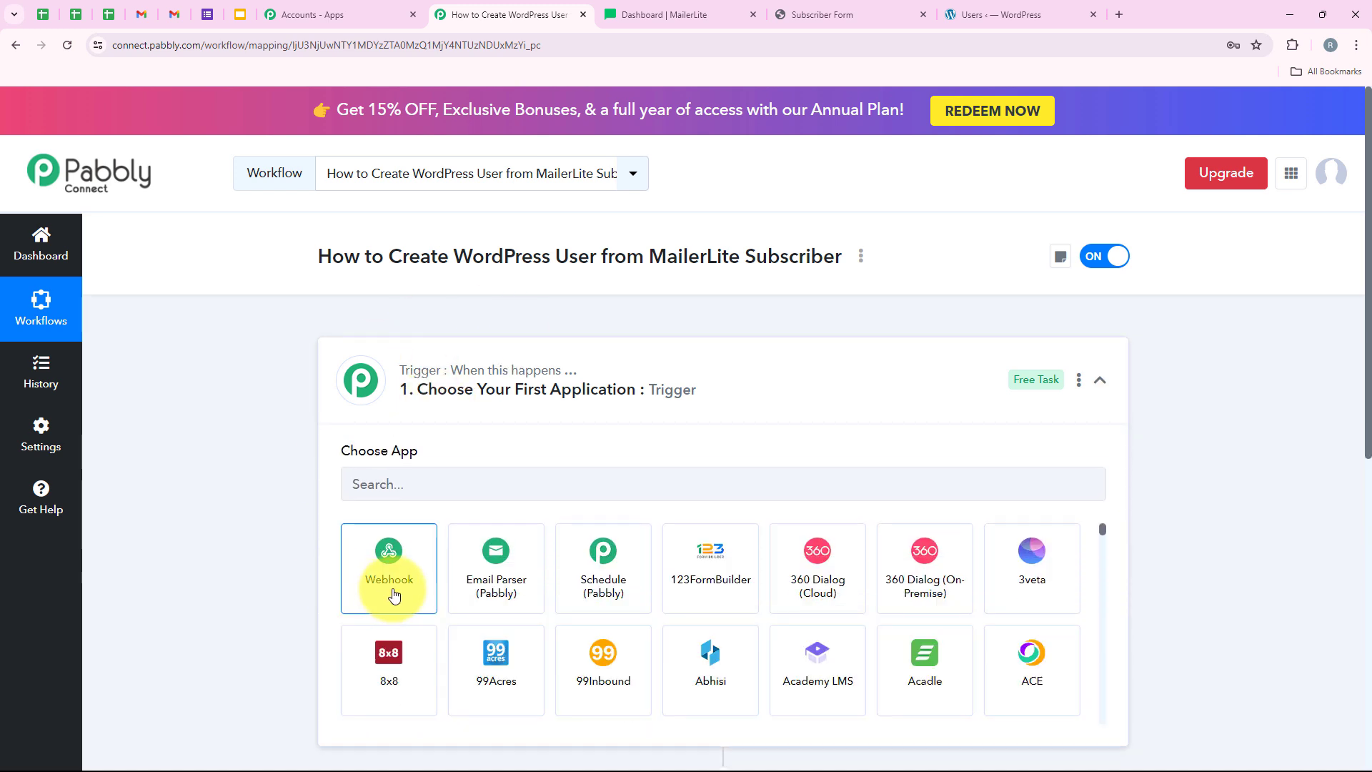
pyautogui.click(420, 479)
pyautogui.write('M')
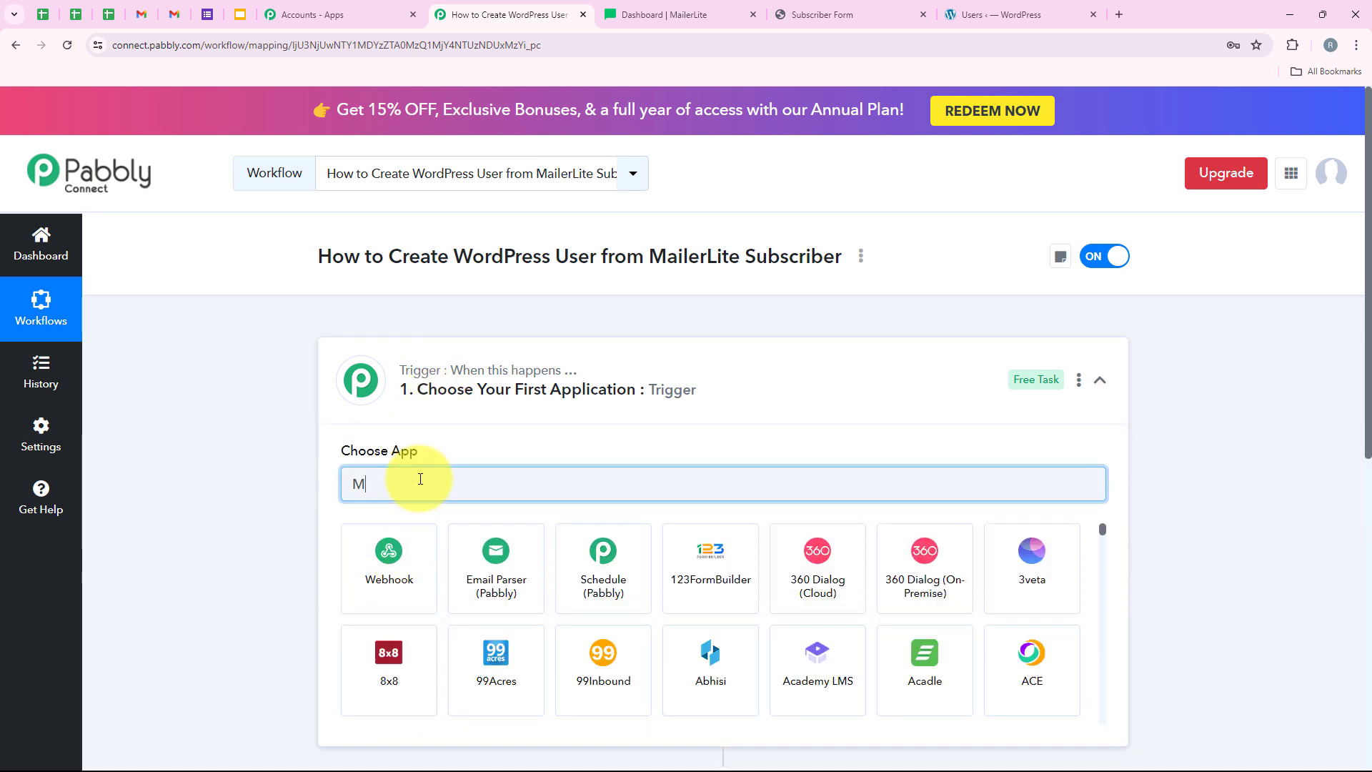
pyautogui.write('aile')
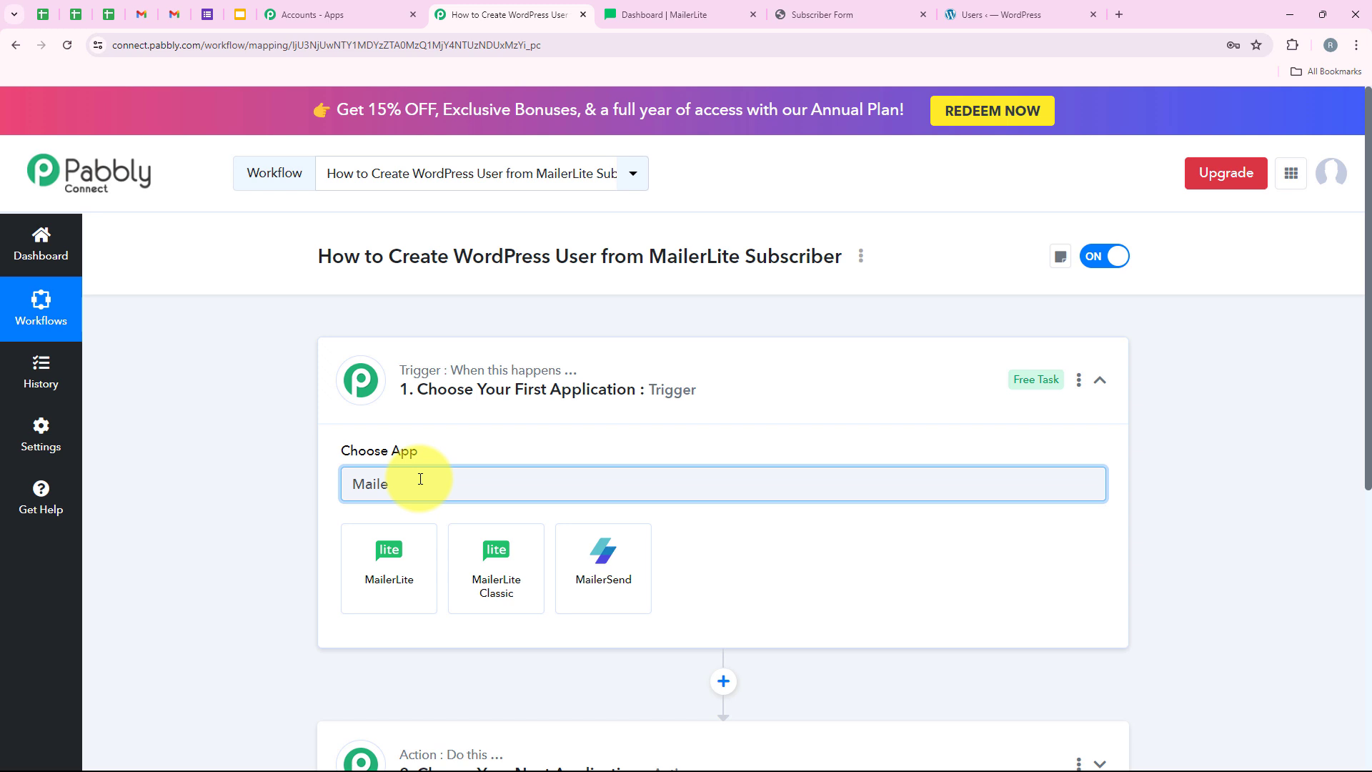
pyautogui.write('rLit')
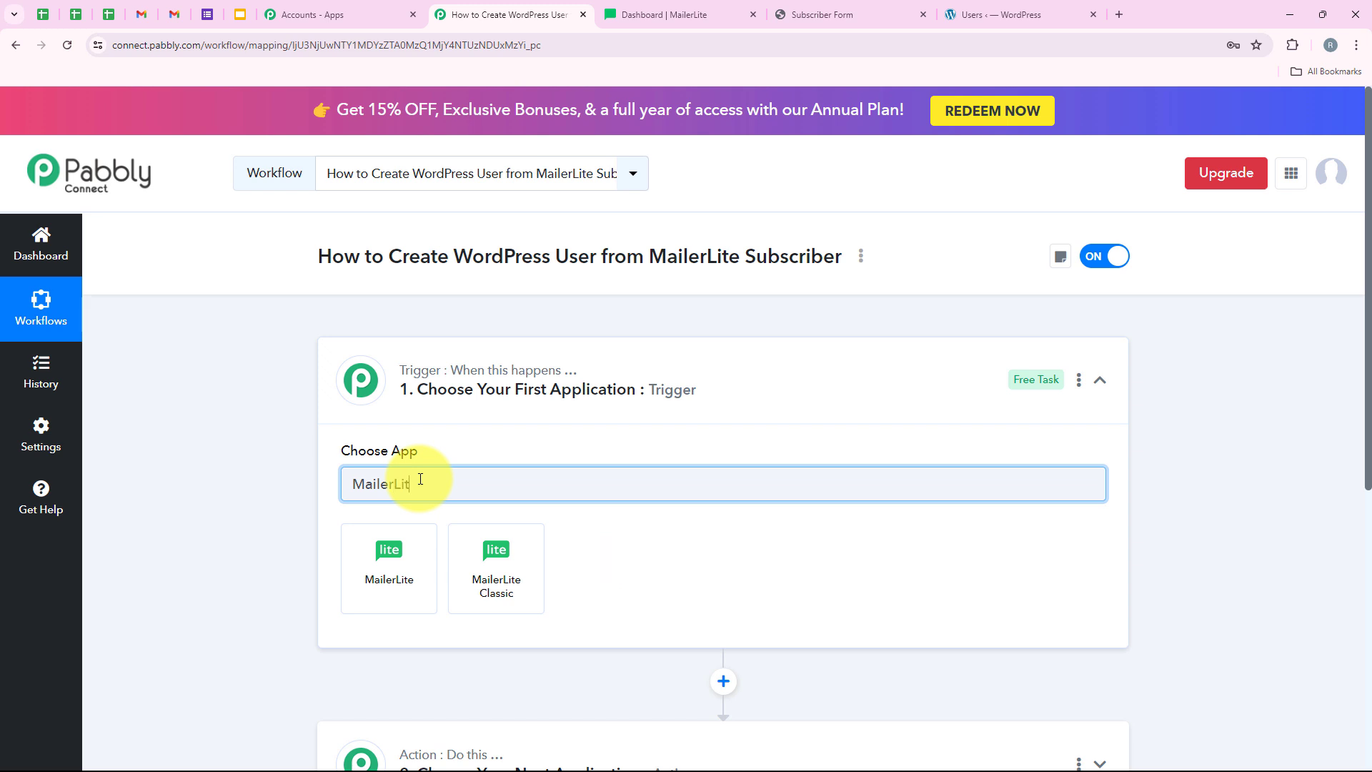
pyautogui.write('e')
pyautogui.moveTo(420, 479); pyautogui.dragTo(327, 465)
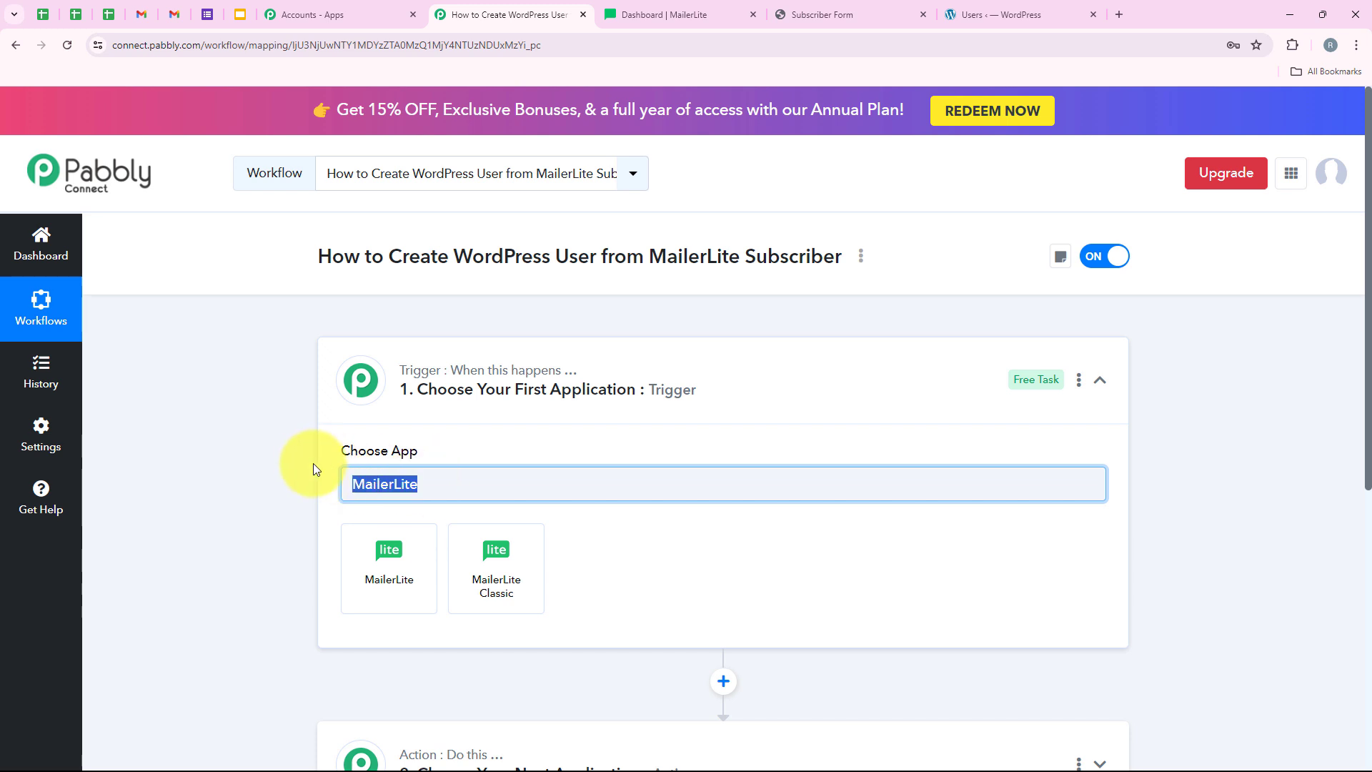
pyautogui.click(389, 604)
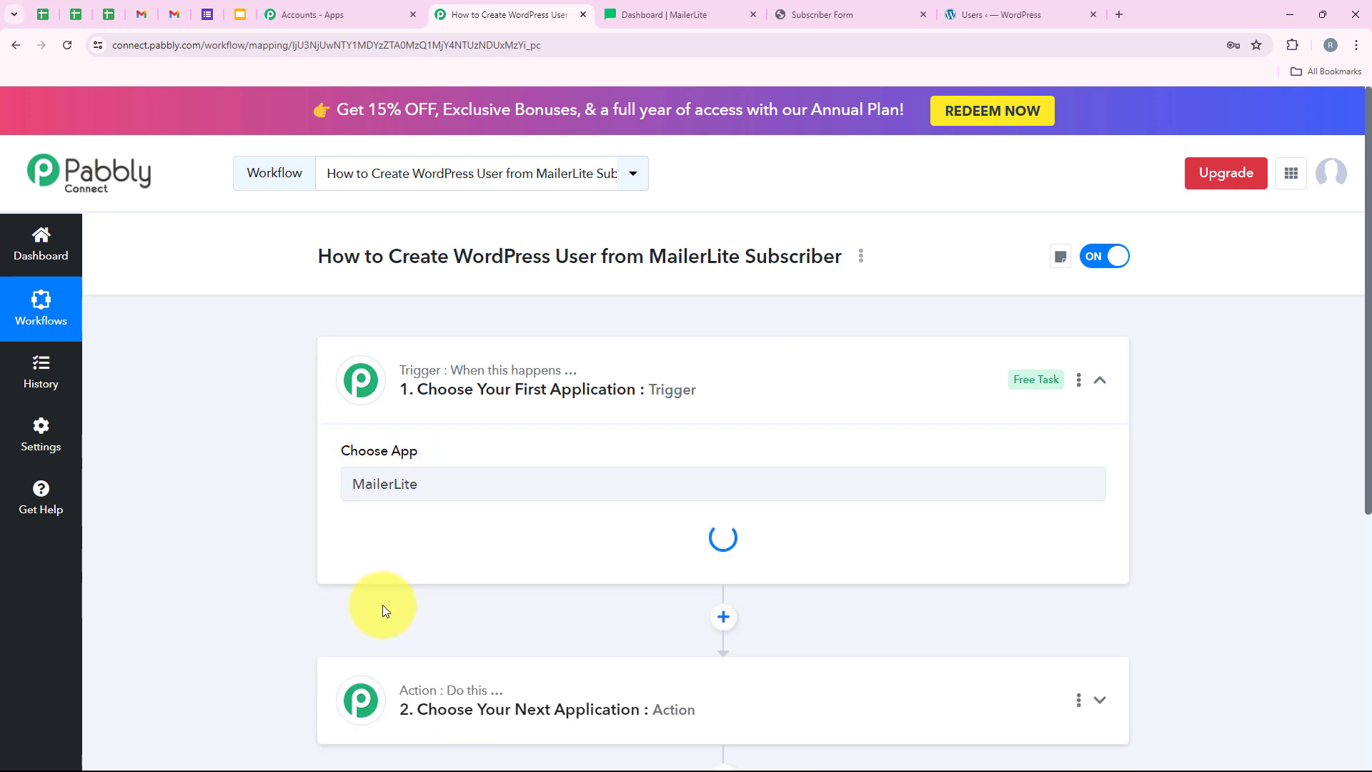
# - Set the MailerLite trigger event to Subscriber Created
pyautogui.moveTo(333, 529); pyautogui.dragTo(443, 555)
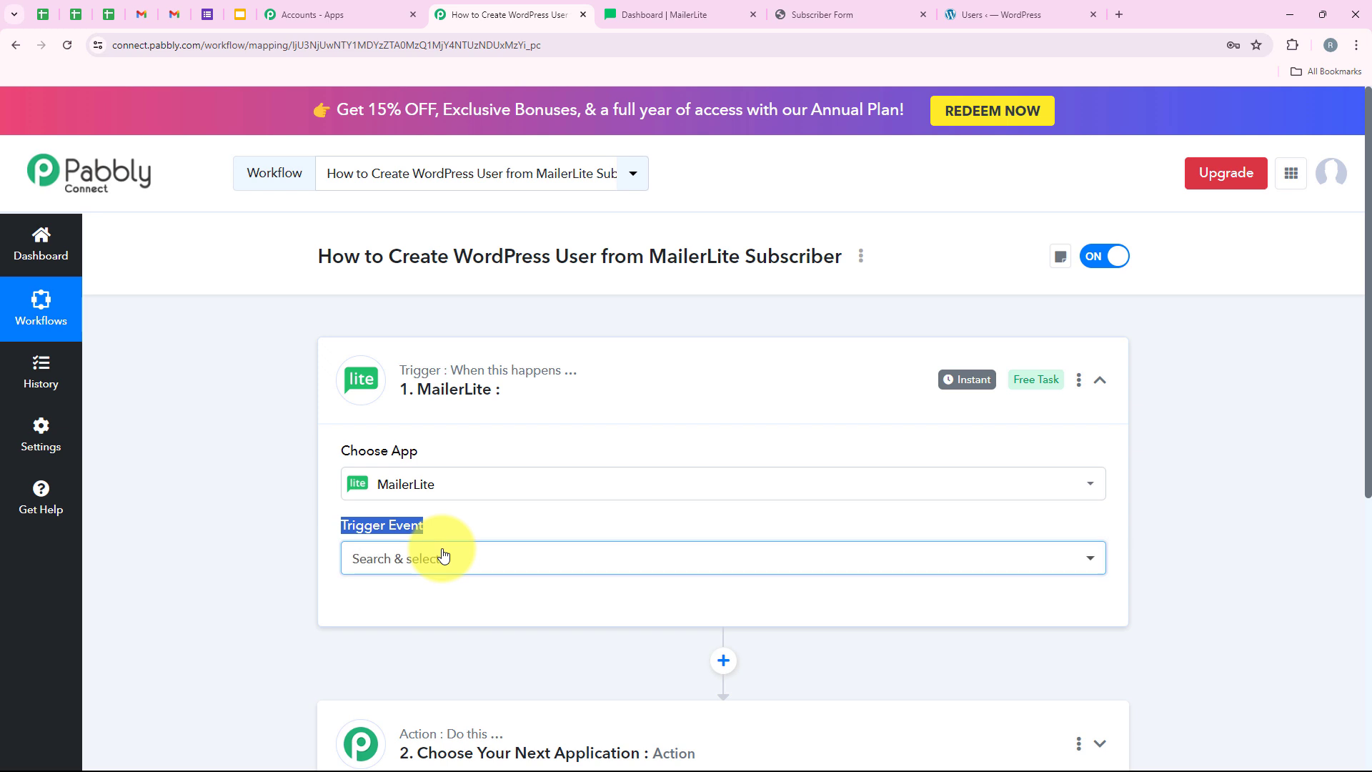
pyautogui.click(446, 558)
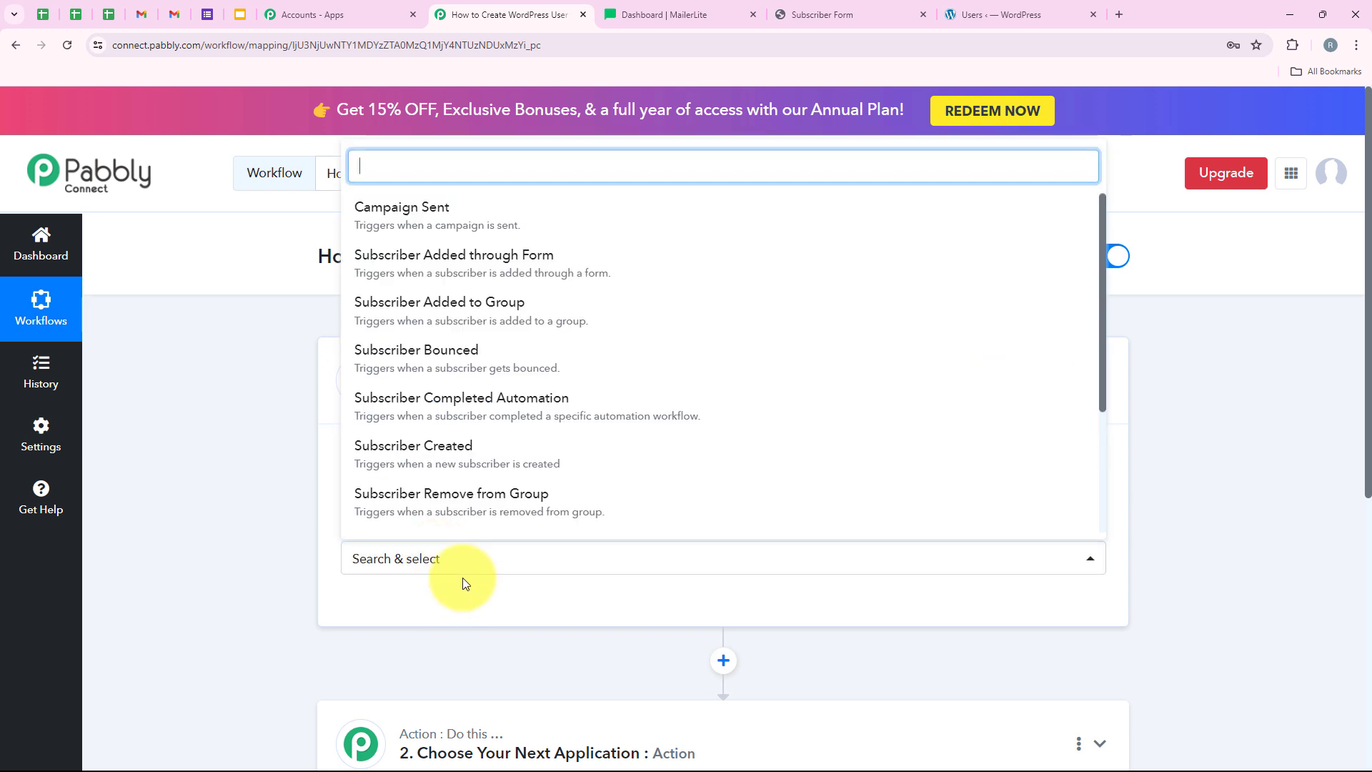
pyautogui.click(534, 450)
# - Start adding a new MailerLite connection for the trigger and open MailerLite's Developer API page to obtain its token
pyautogui.click(372, 609)
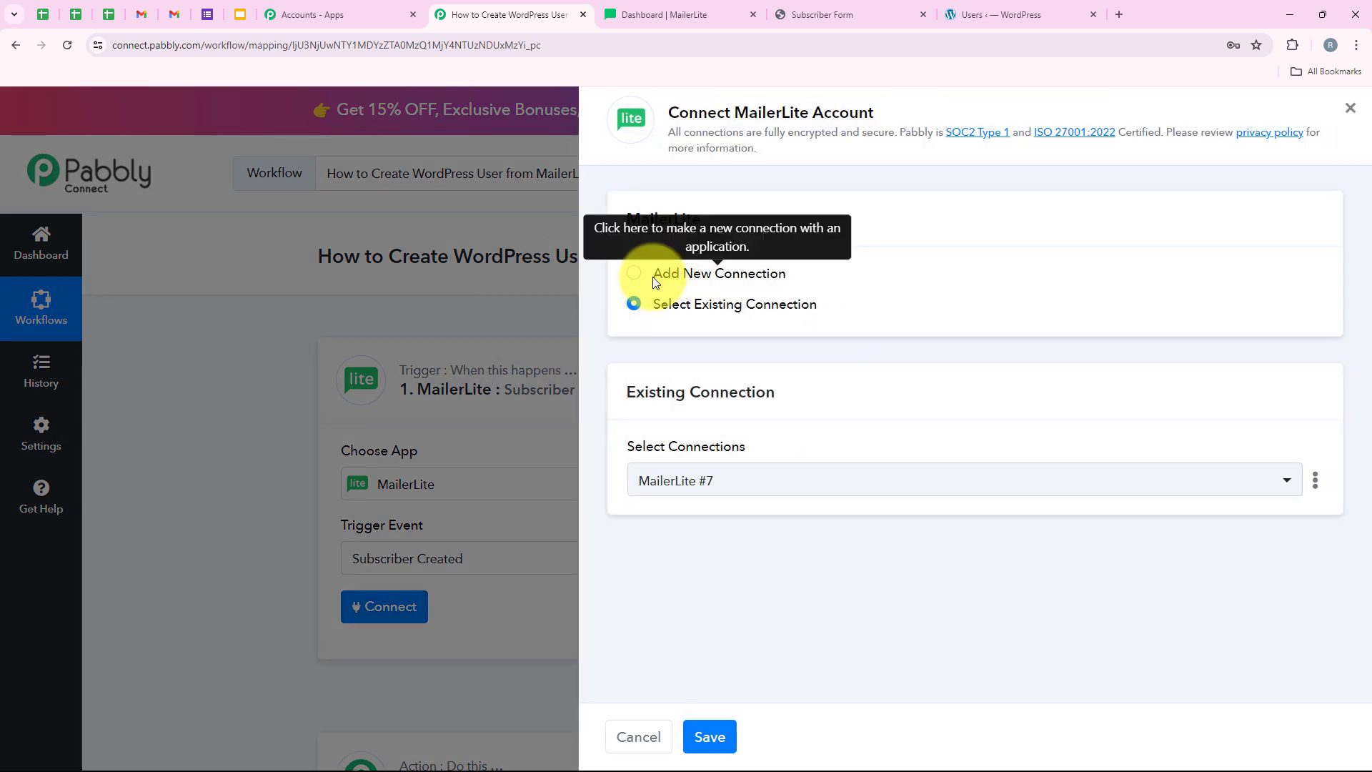
pyautogui.moveTo(653, 276); pyautogui.dragTo(829, 268)
pyautogui.moveTo(651, 305); pyautogui.dragTo(841, 298)
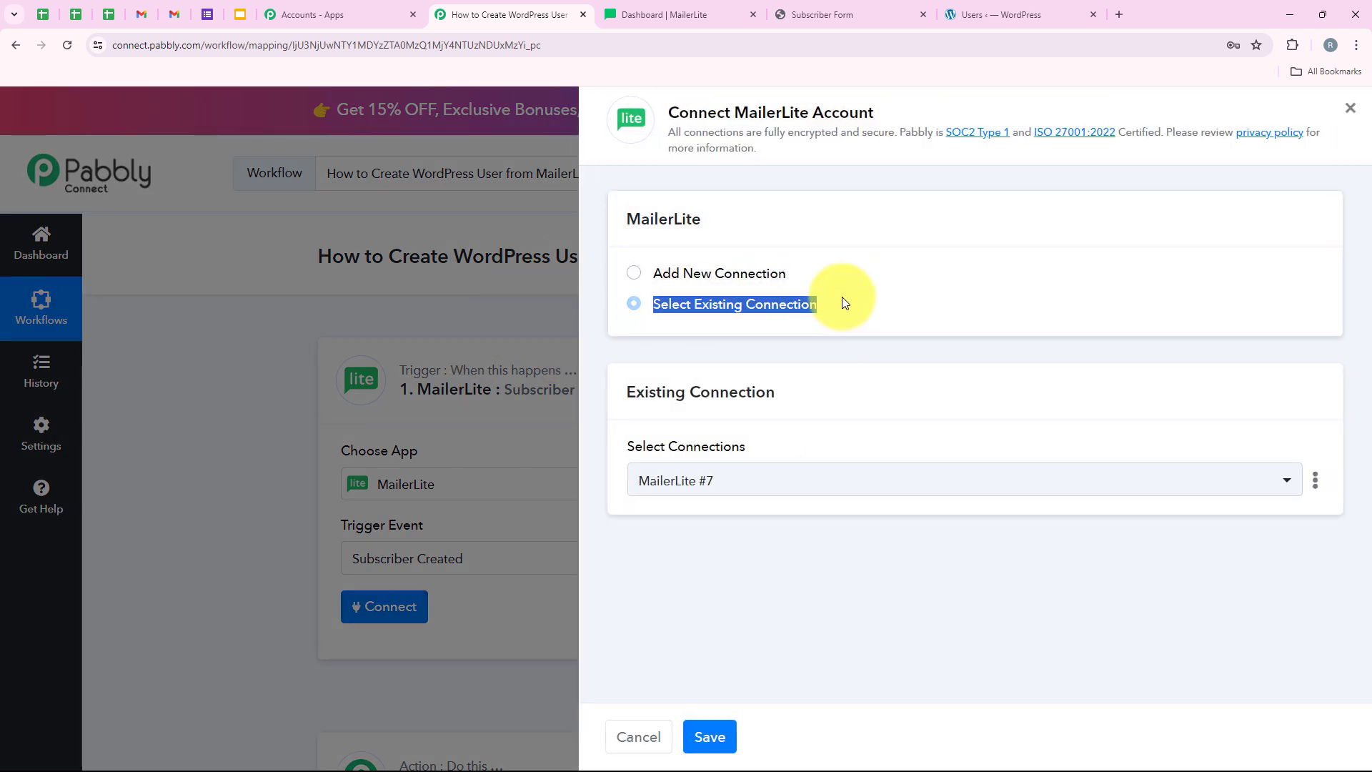
pyautogui.click(850, 302)
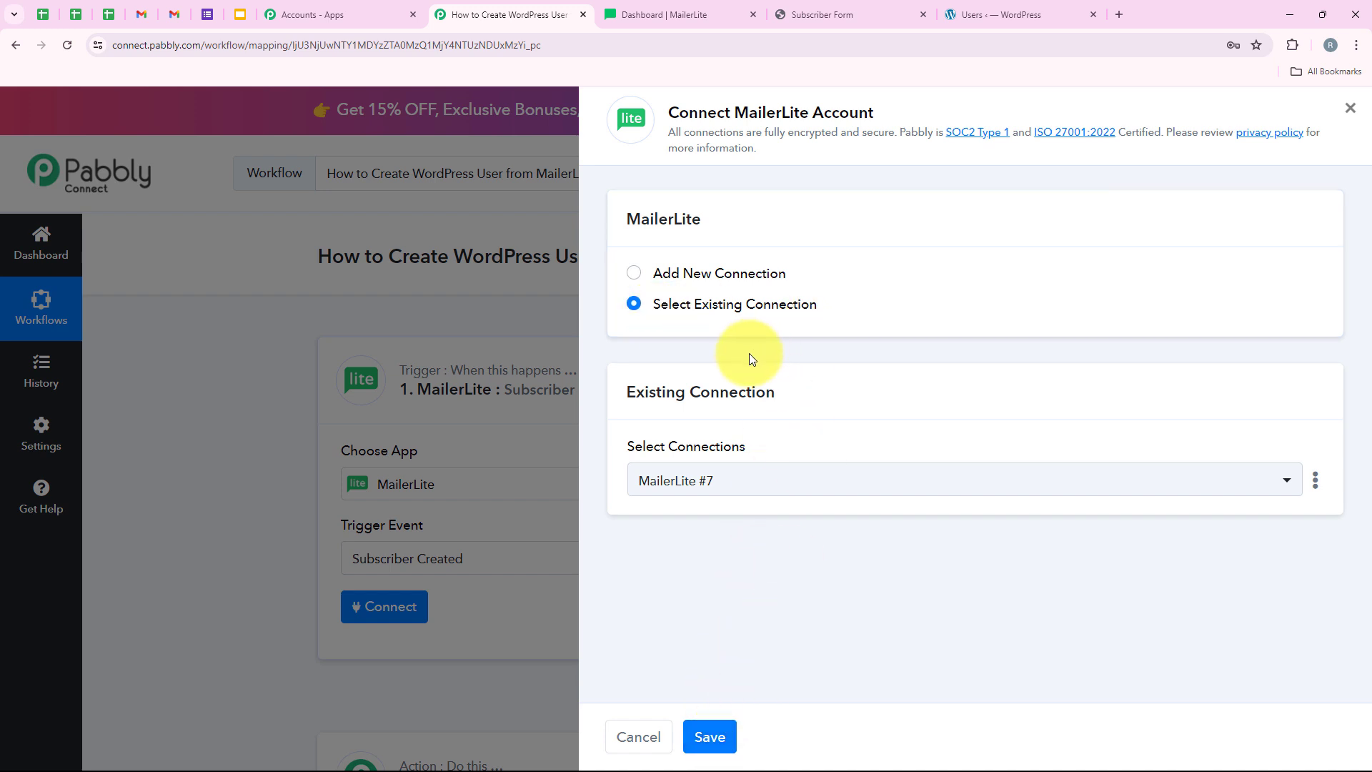
pyautogui.click(689, 276)
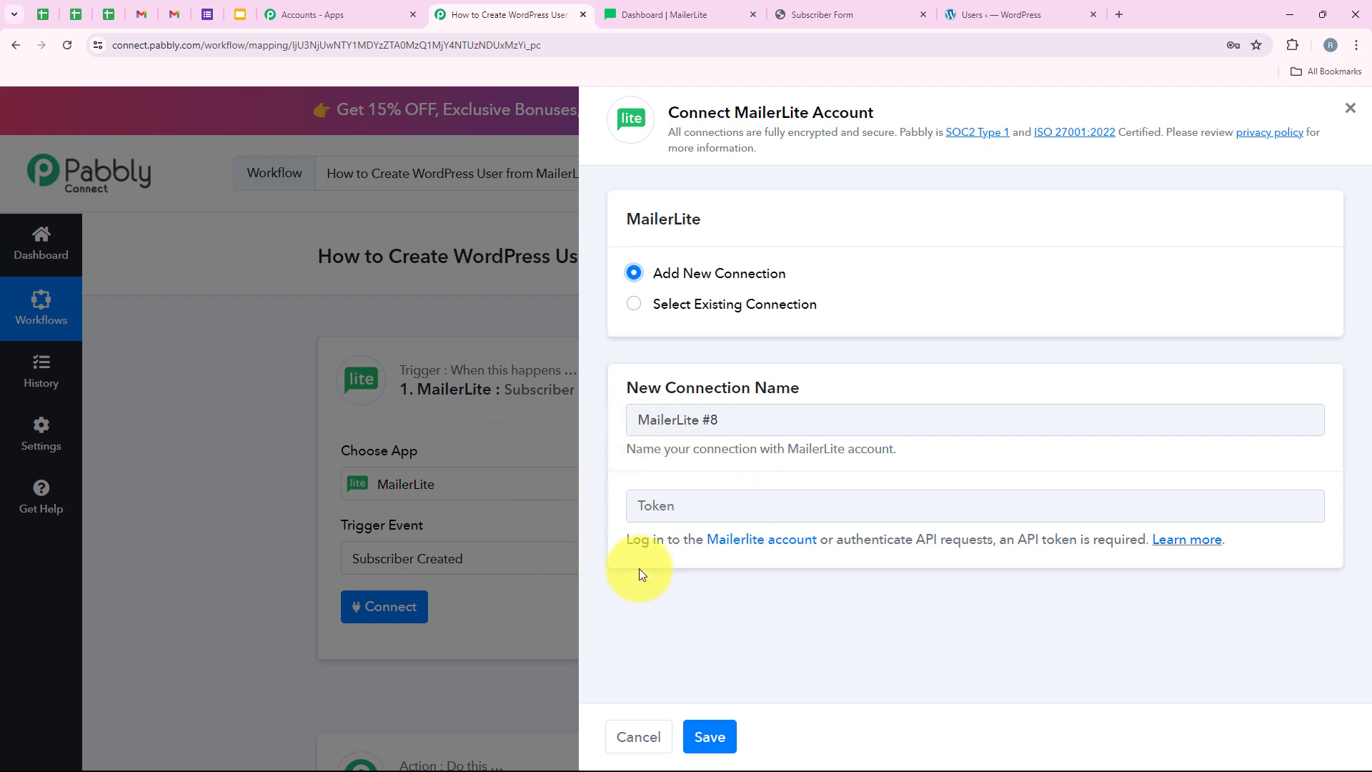
pyautogui.moveTo(621, 539); pyautogui.dragTo(1019, 542)
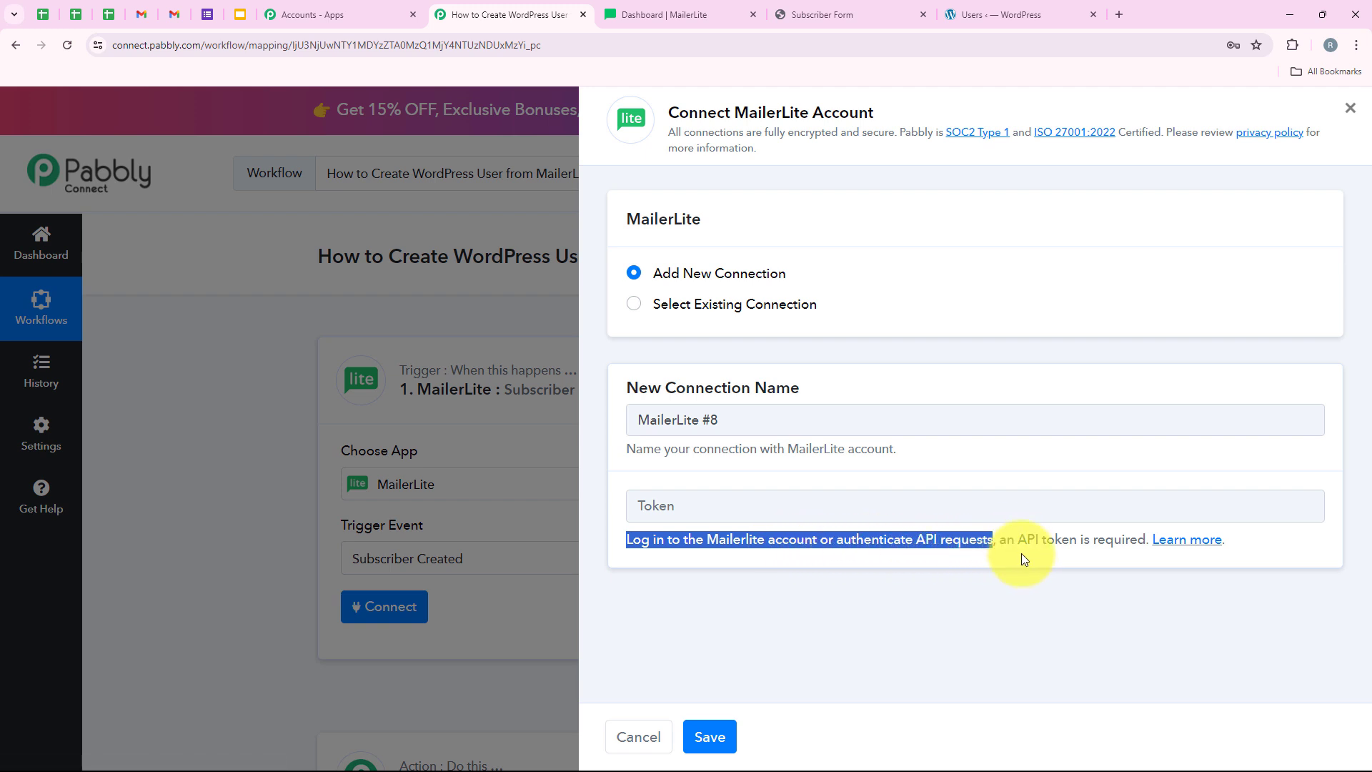
pyautogui.click(1204, 551)
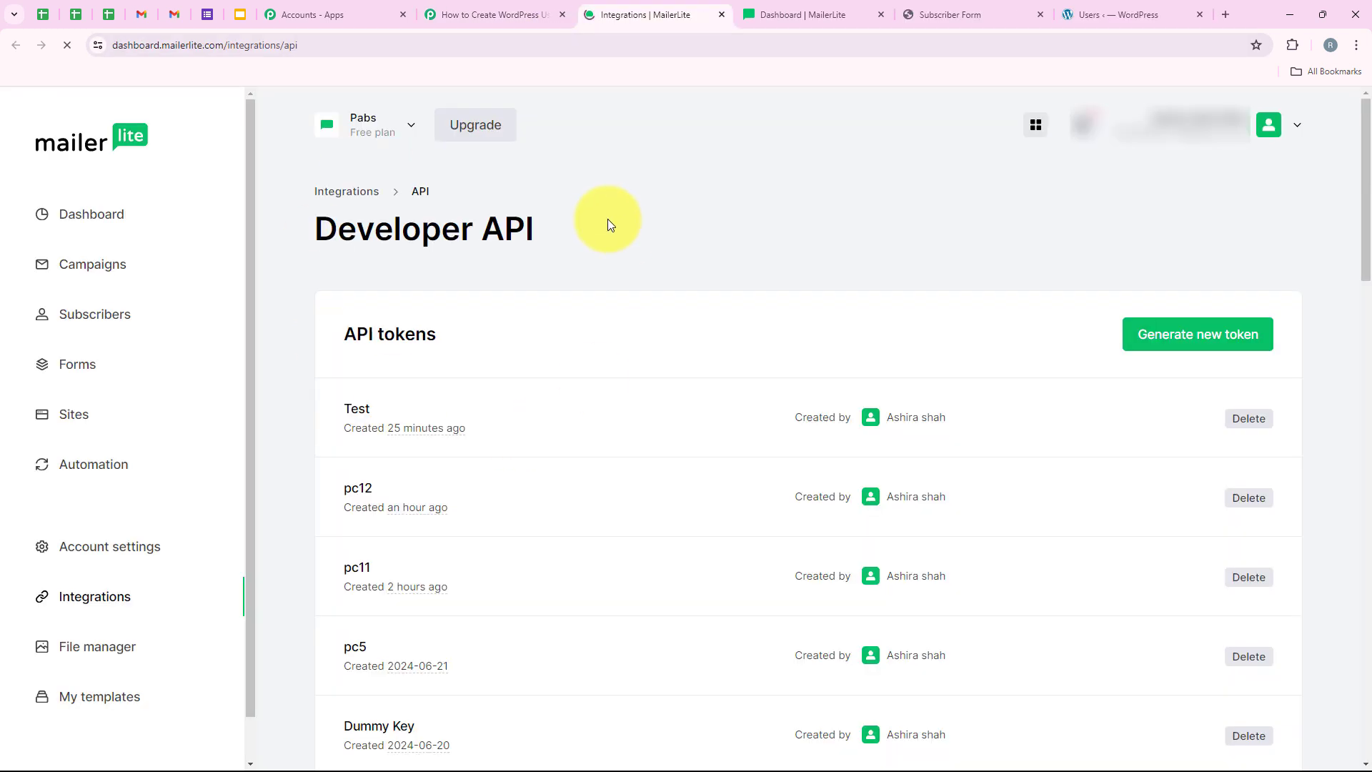
pyautogui.moveTo(298, 230); pyautogui.dragTo(596, 276)
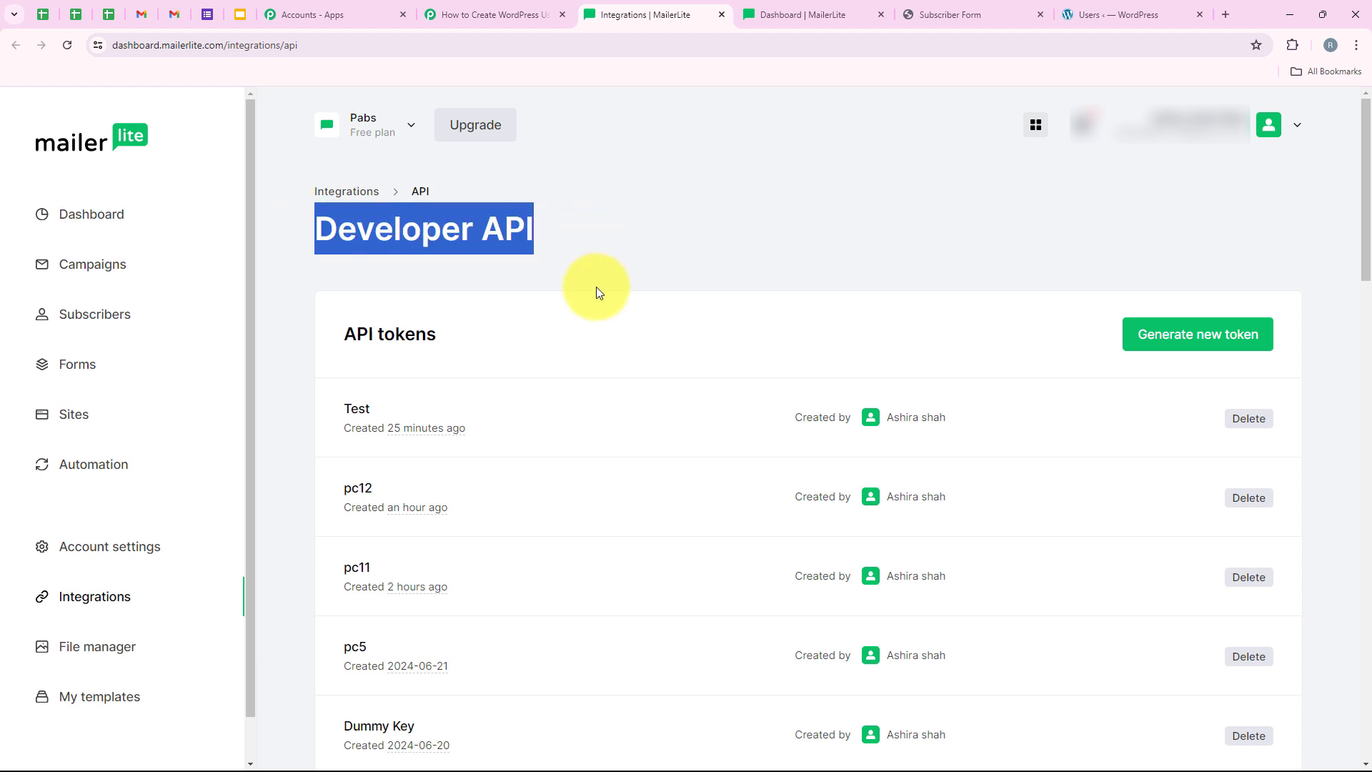
pyautogui.click(687, 243)
pyautogui.scroll(-4, 786, 300)
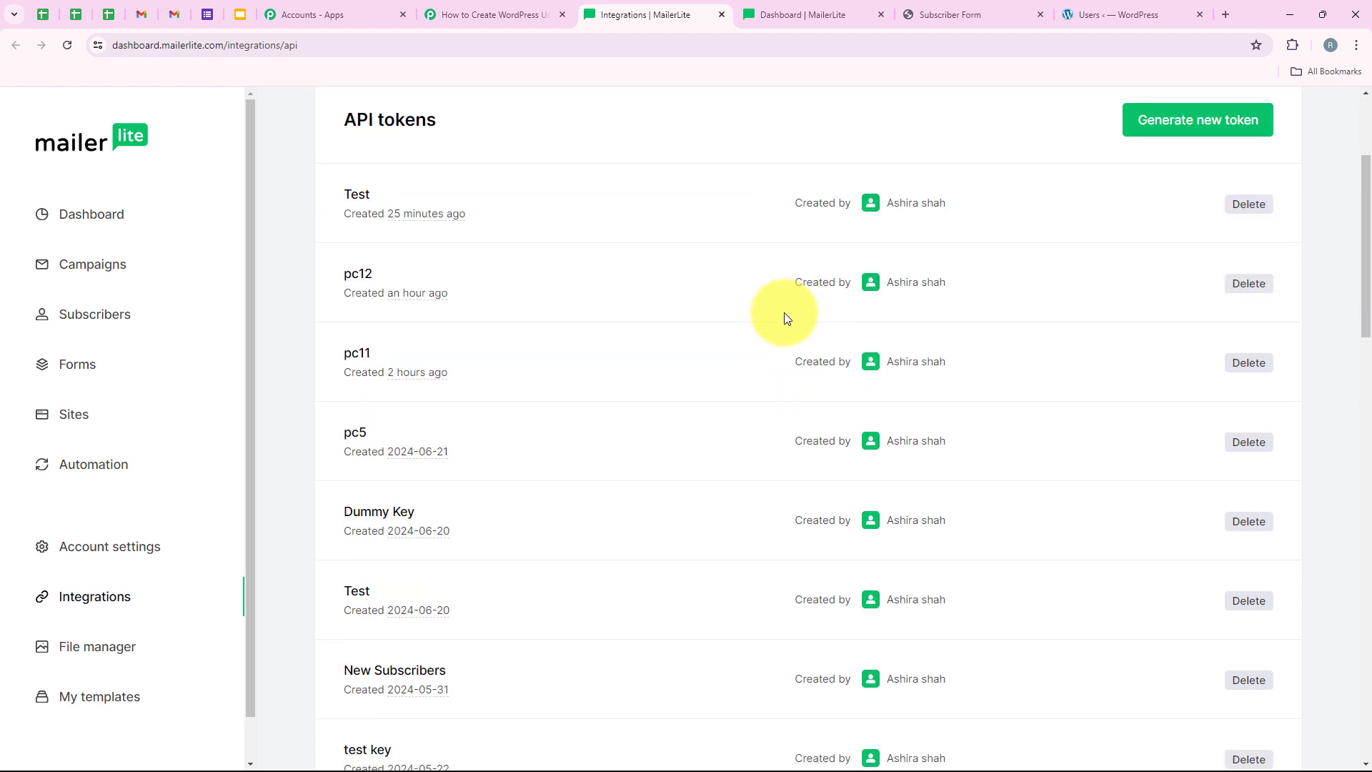
pyautogui.scroll(4, 638, 468)
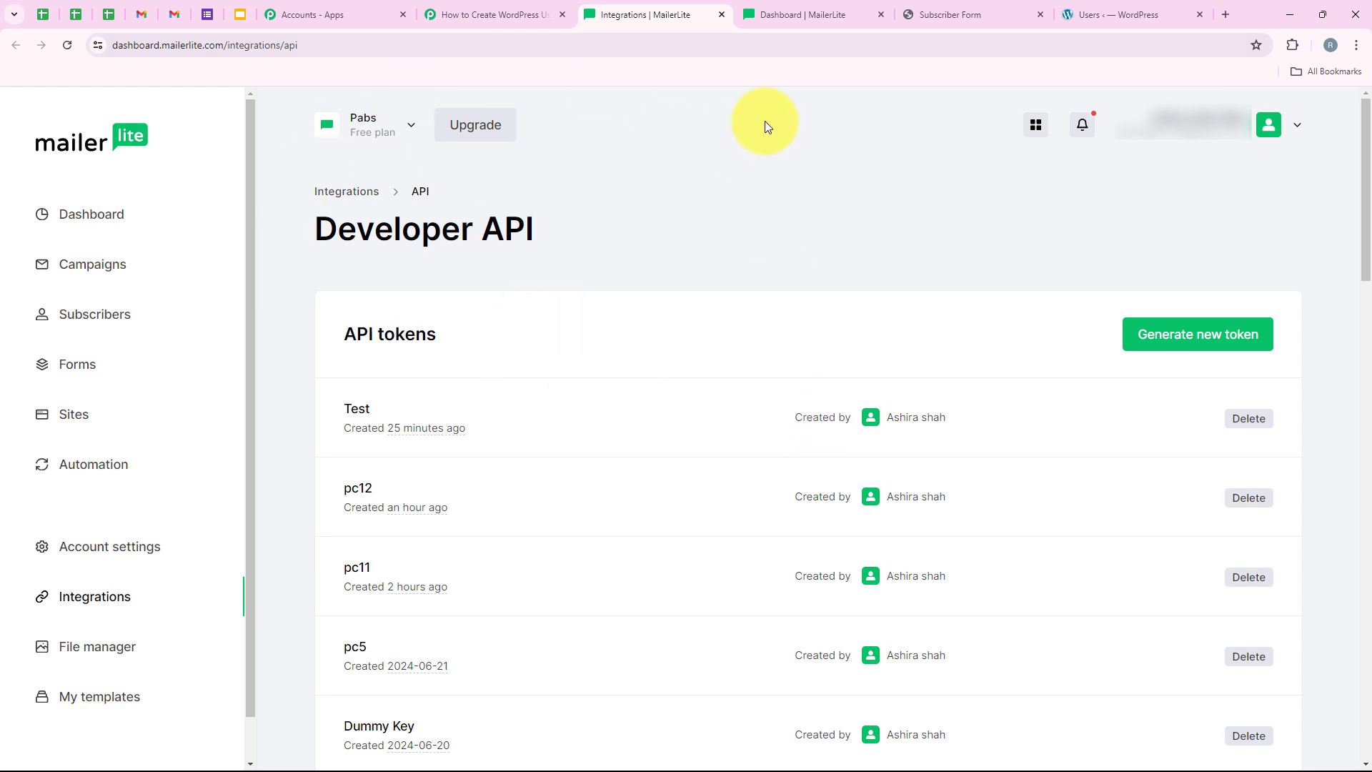
pyautogui.click(782, 14)
pyautogui.click(673, 14)
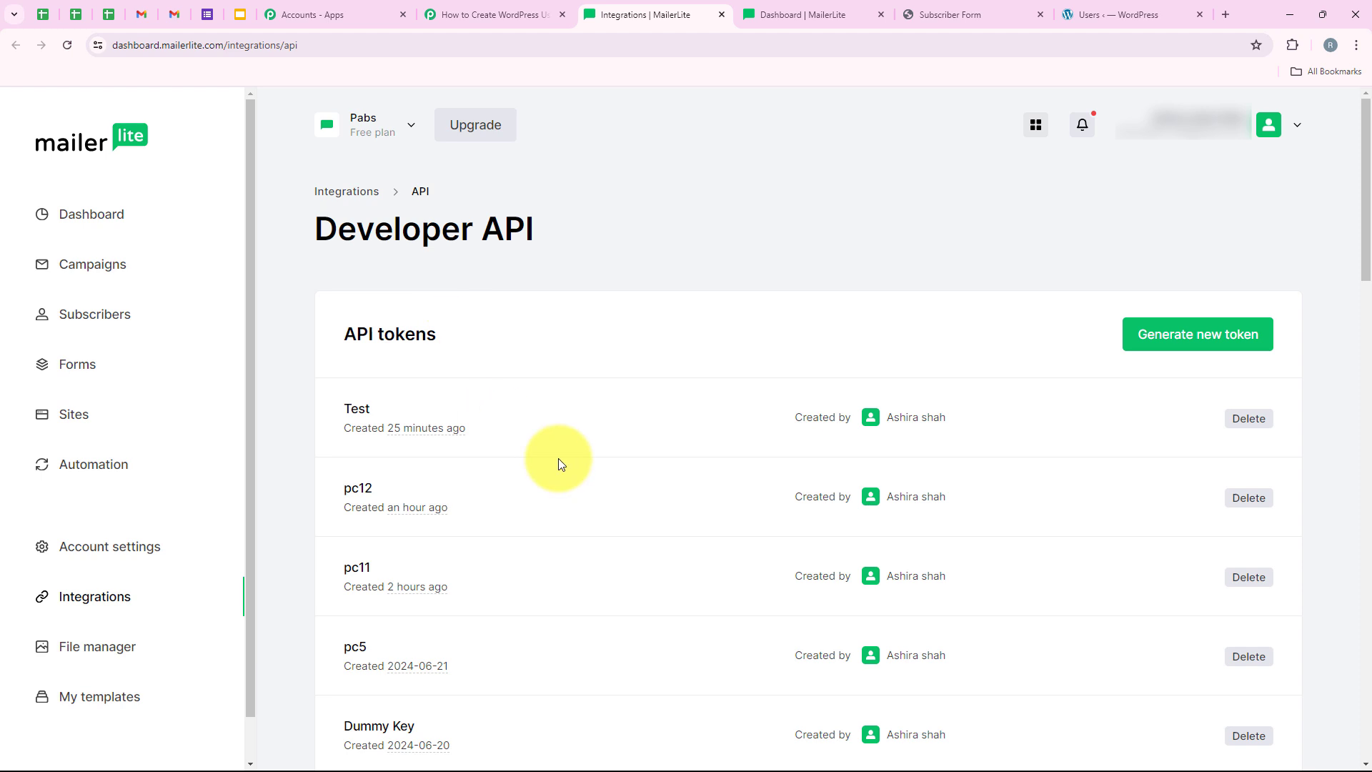
# - Generate a new MailerLite API token named Test Key, accepting the API token requirements, and copy the token
pyautogui.click(1196, 341)
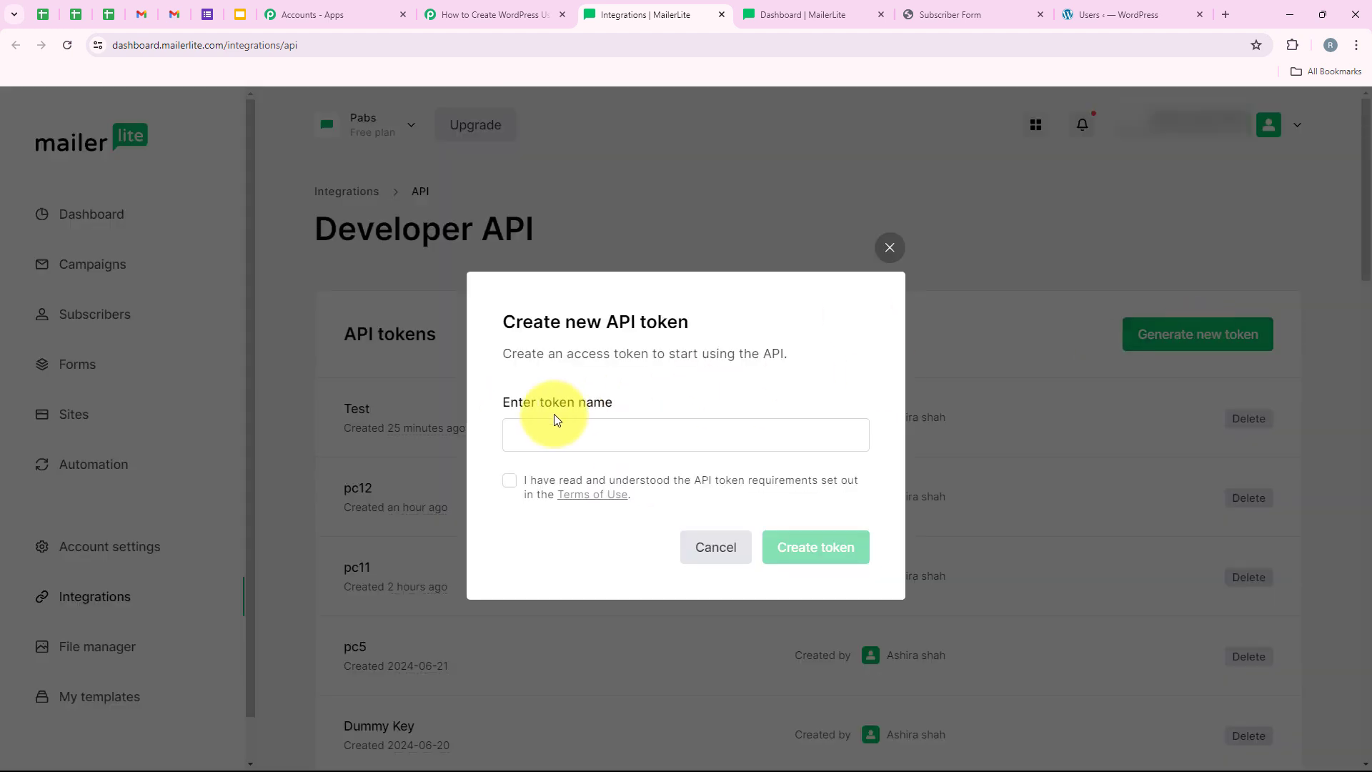
pyautogui.moveTo(495, 406); pyautogui.dragTo(744, 396)
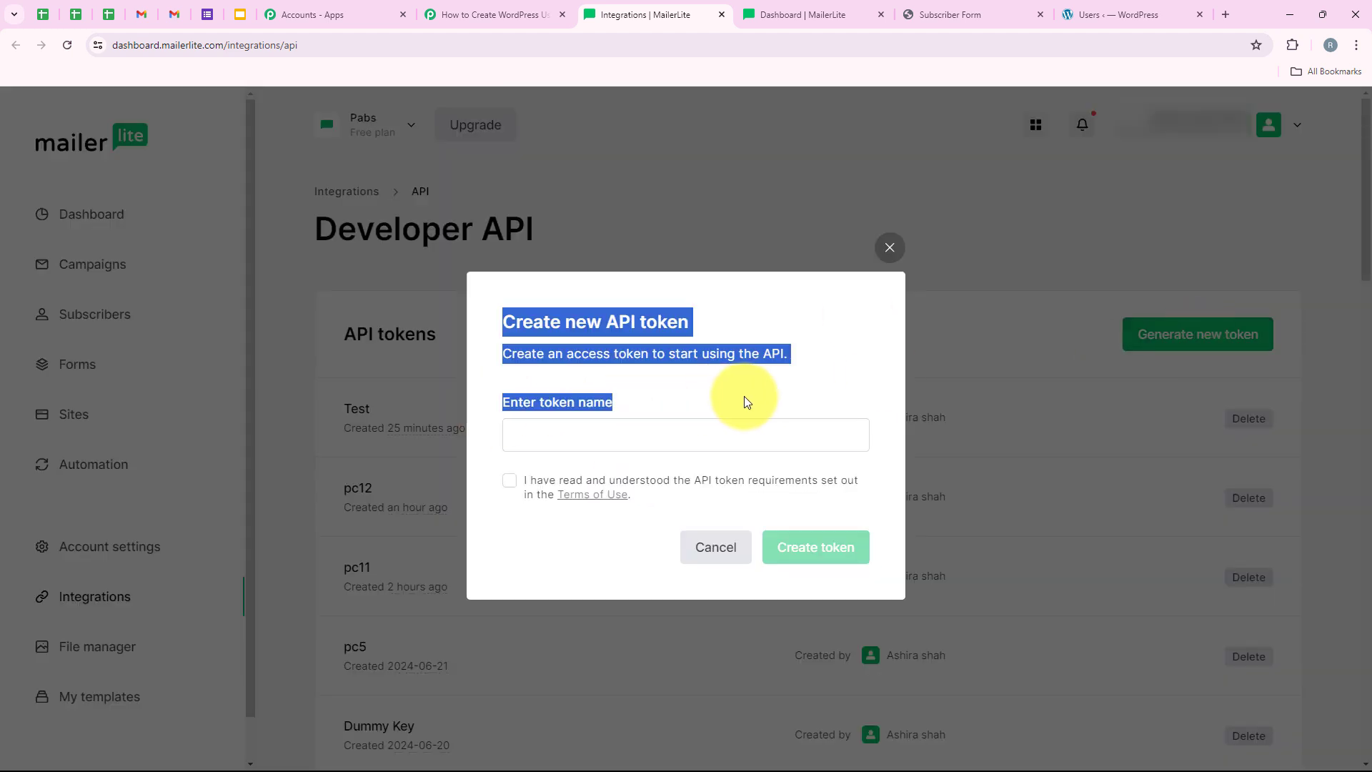
pyautogui.click(536, 439)
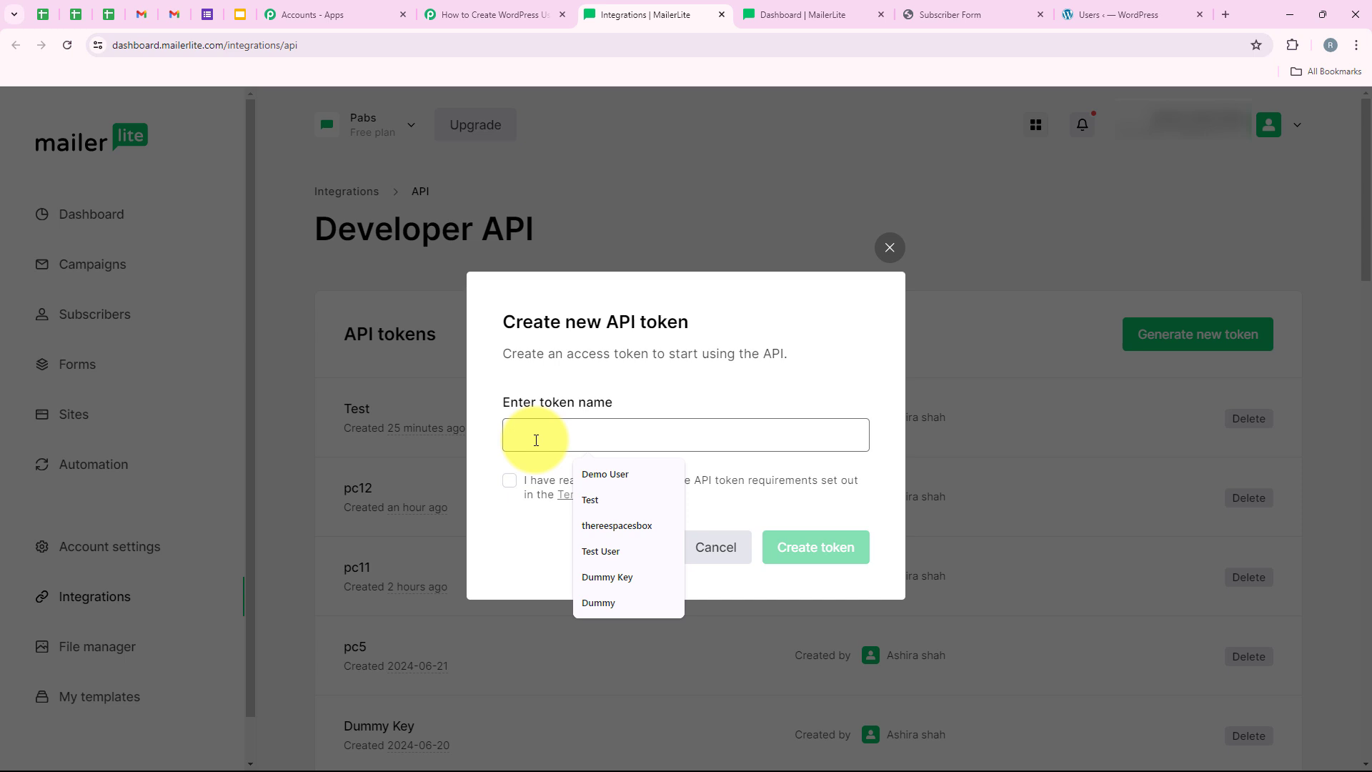
pyautogui.write('Te')
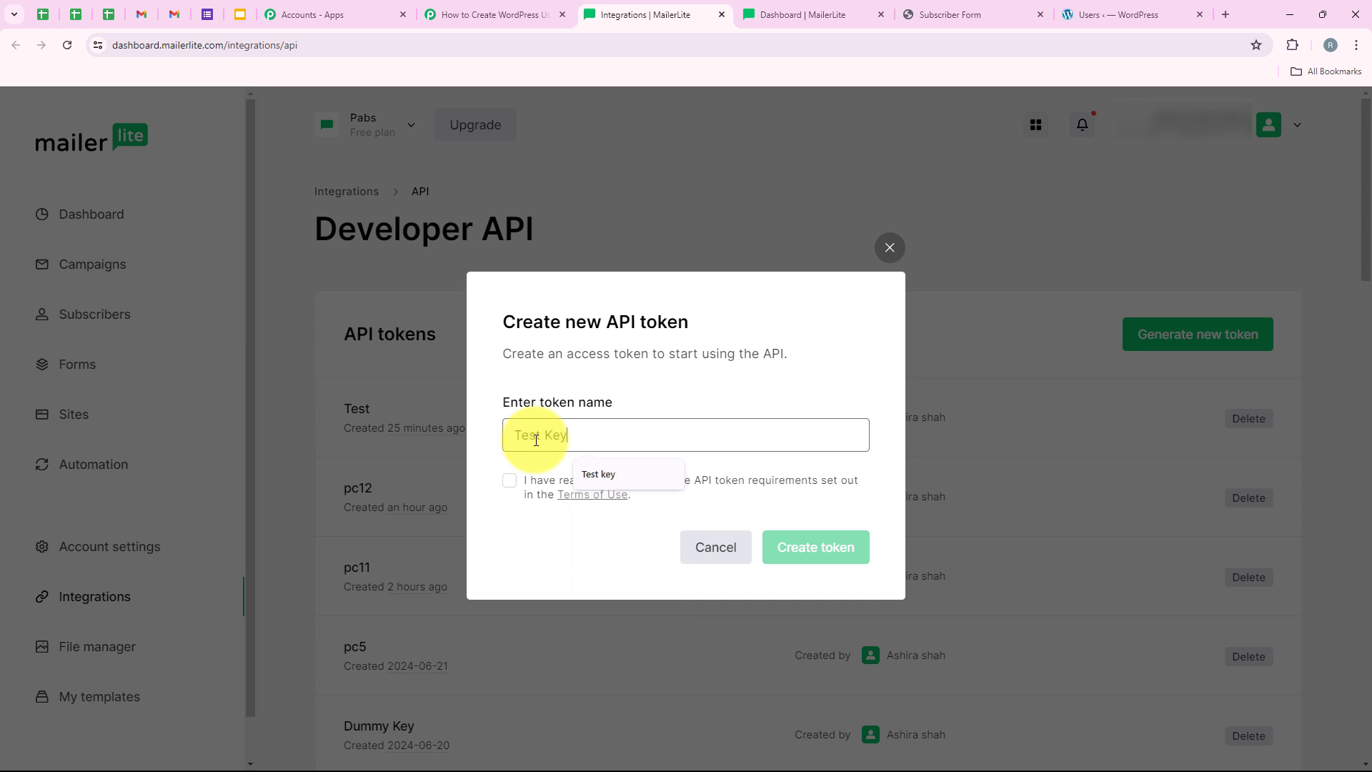
pyautogui.write('st Key')
pyautogui.click(509, 480)
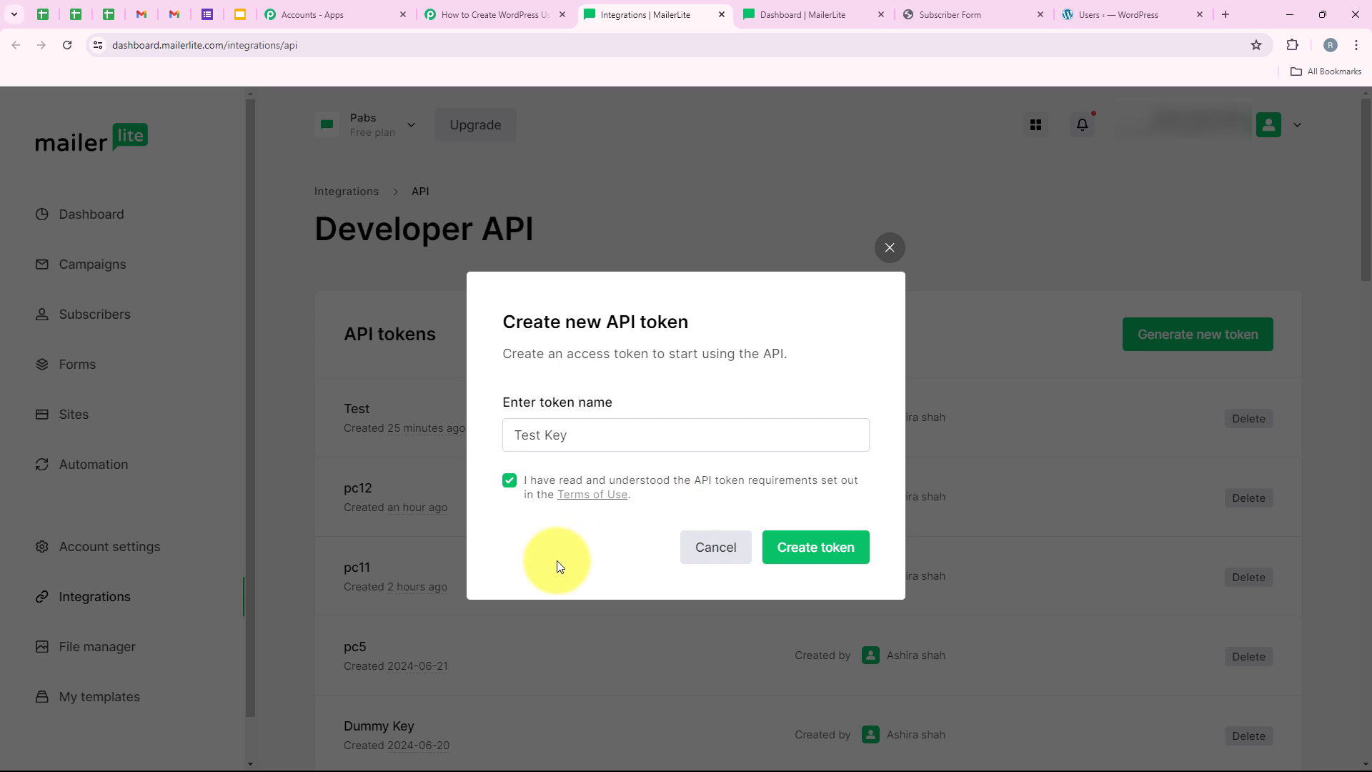
pyautogui.click(802, 549)
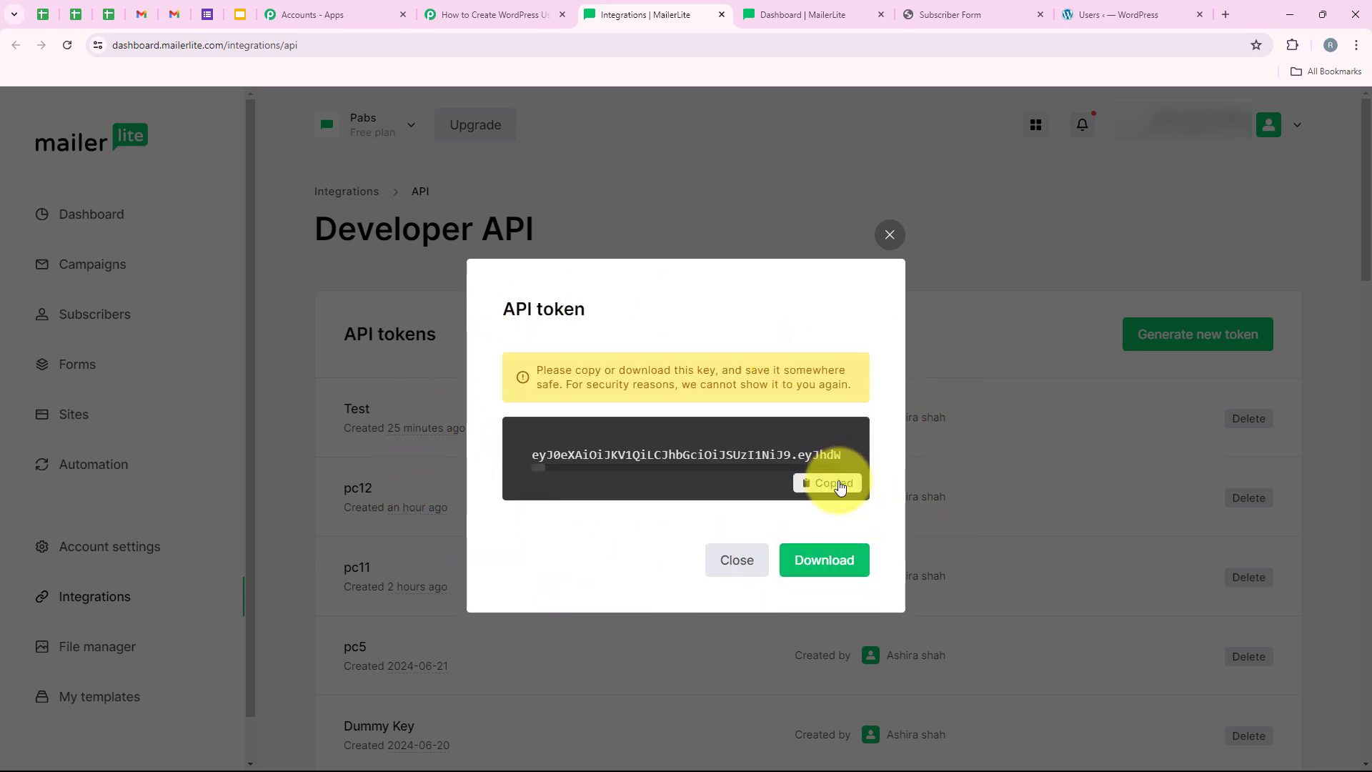
pyautogui.click(886, 235)
# - Switch back to Pabbly Connect, paste the MailerLite API token into the new connection and save the connection
pyautogui.click(493, 14)
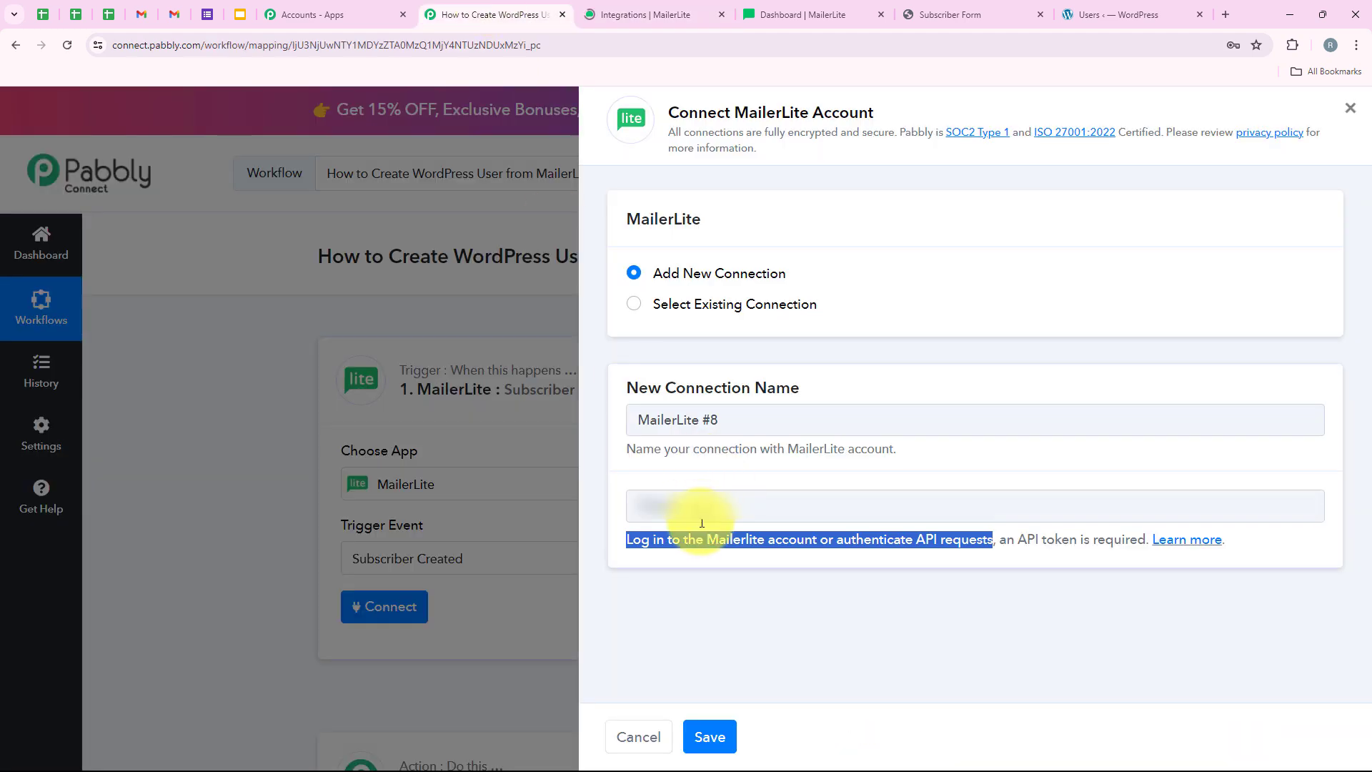
pyautogui.rightClick(685, 503)
pyautogui.click(728, 349)
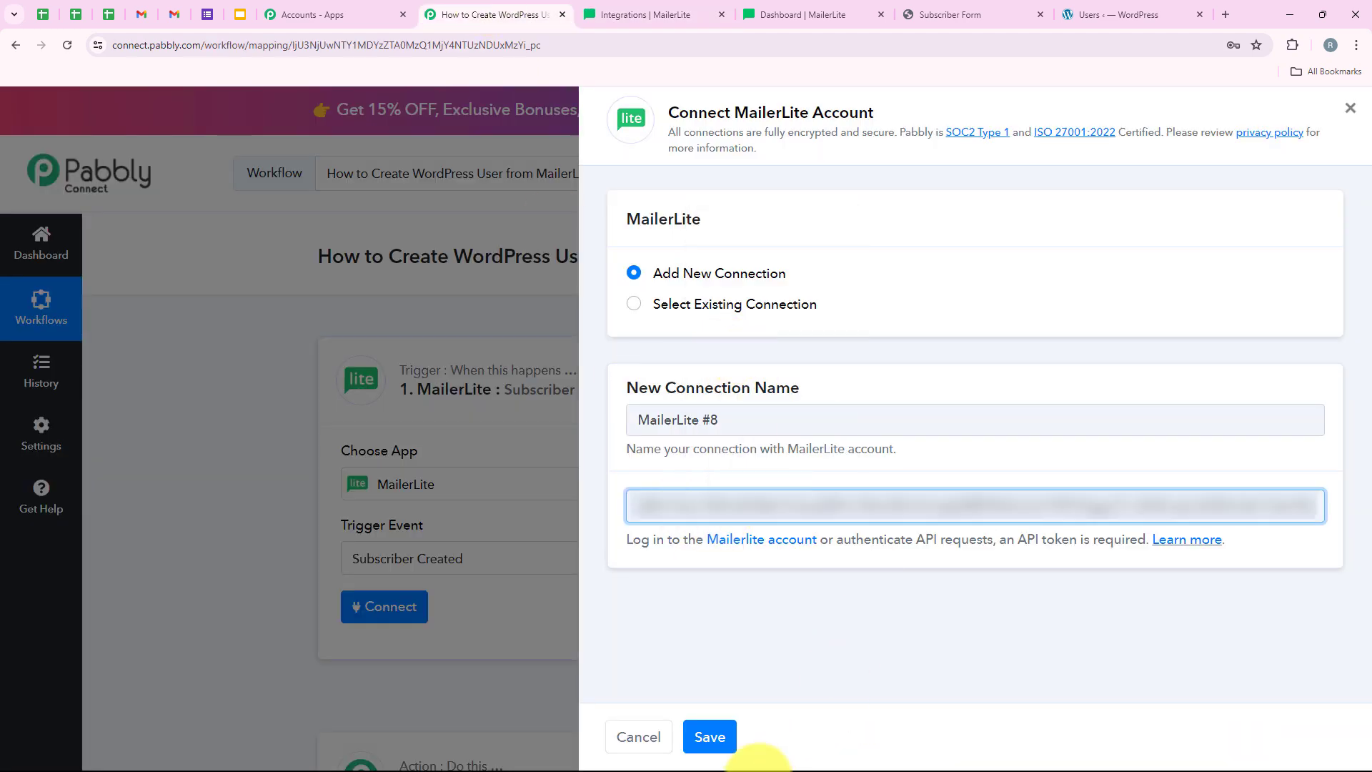
pyautogui.click(695, 738)
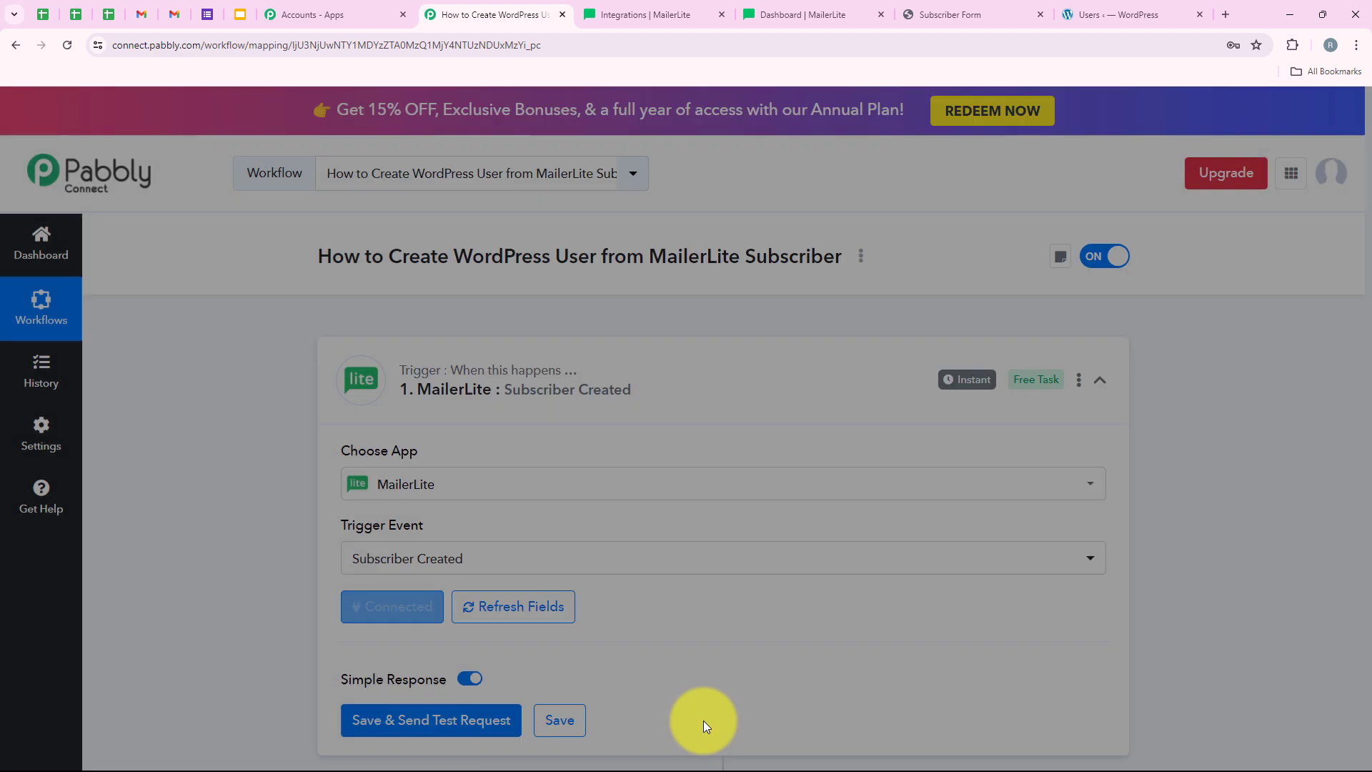
# - Save the MailerLite trigger and send a test request so that it waits for a subscriber response
pyautogui.scroll(-2, 342, 460)
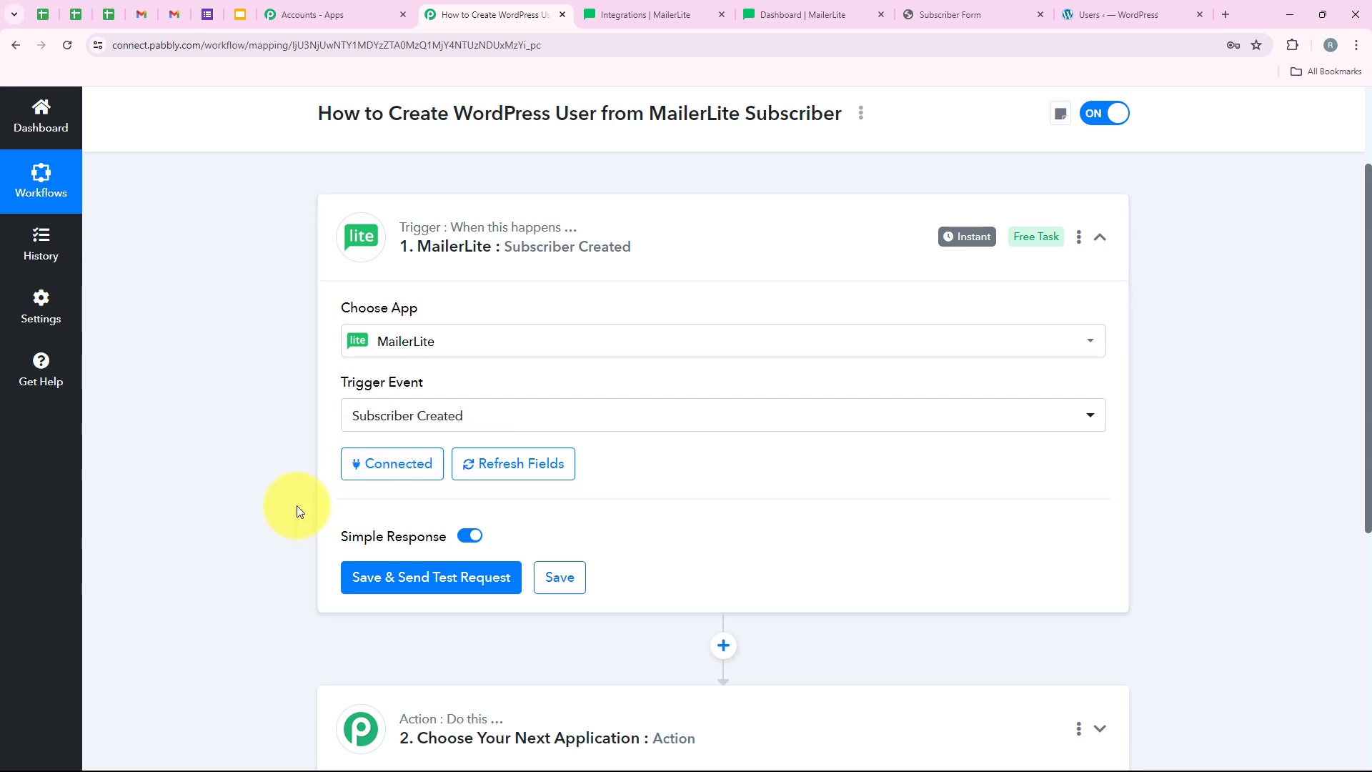
pyautogui.scroll(-1, 298, 512)
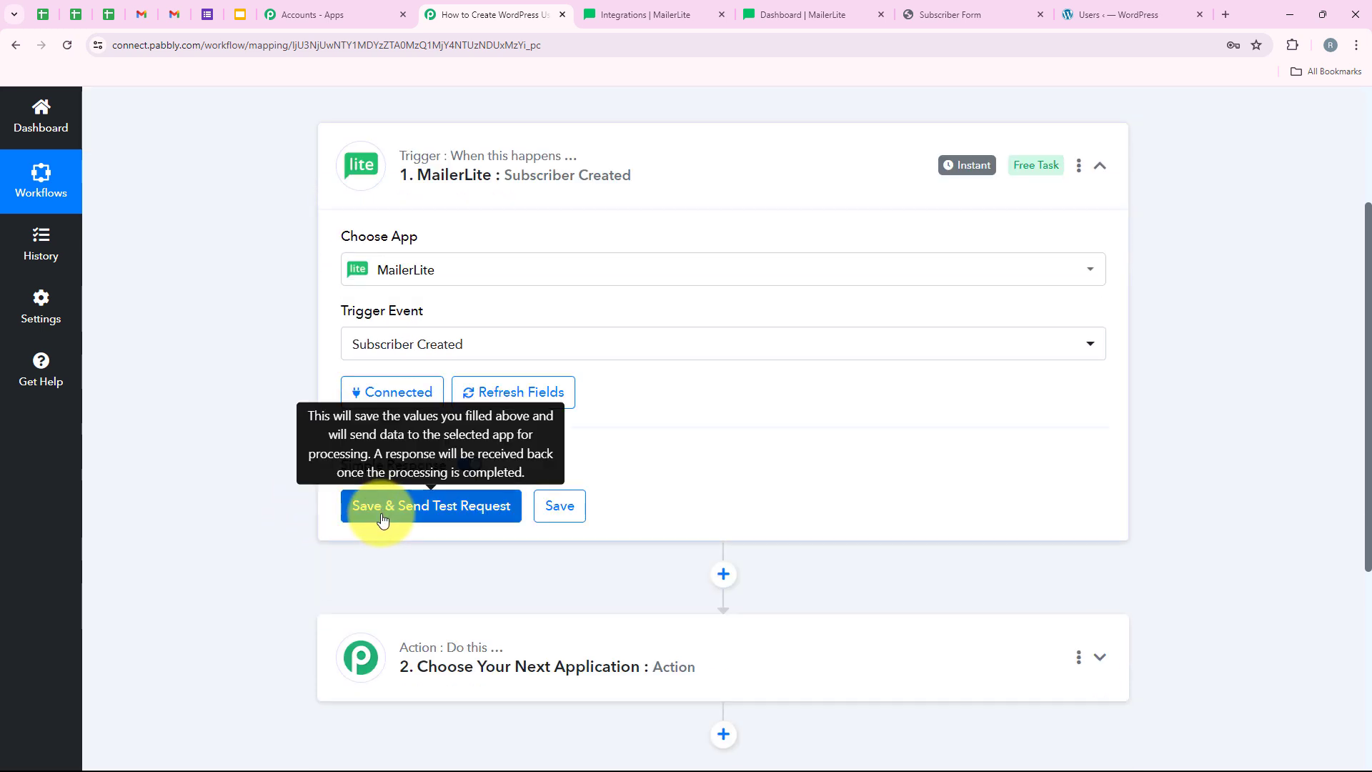
pyautogui.click(406, 516)
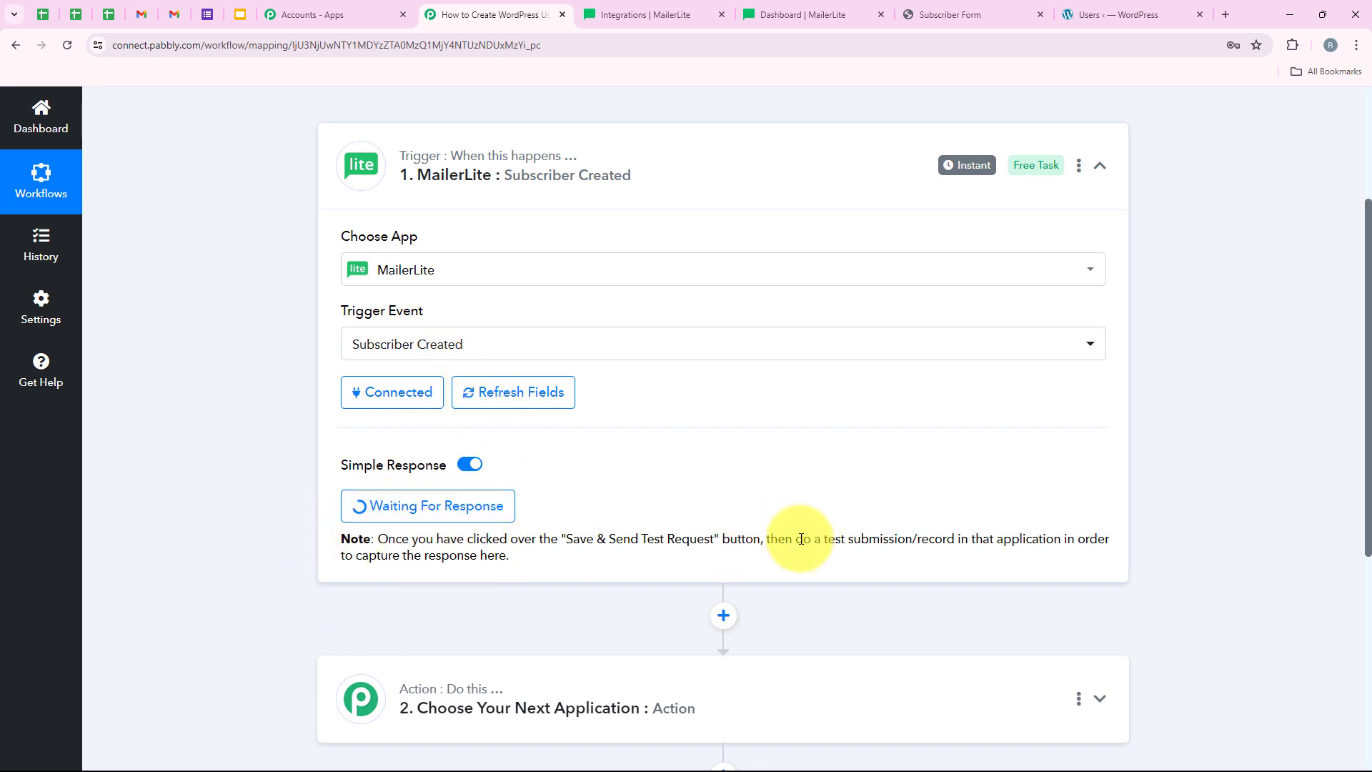
pyautogui.moveTo(793, 537); pyautogui.dragTo(949, 532)
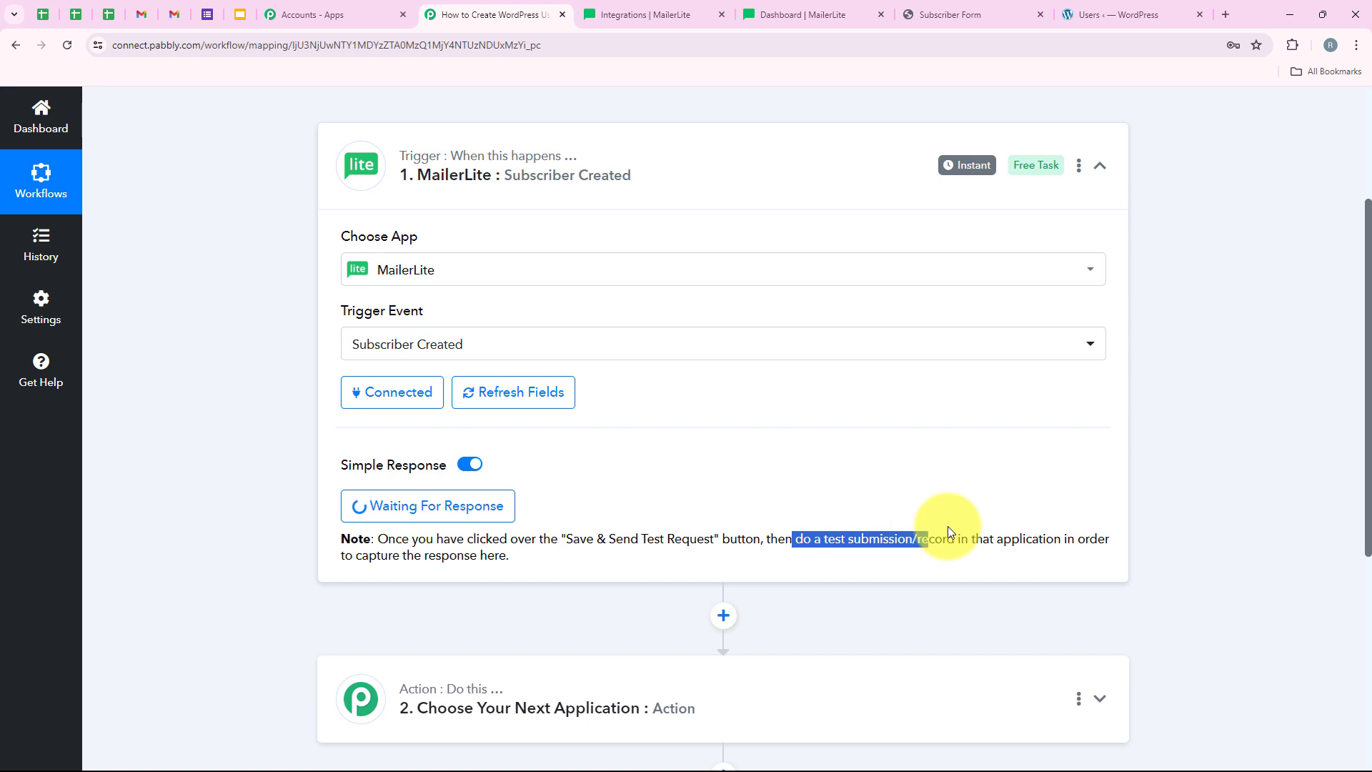
pyautogui.click(771, 461)
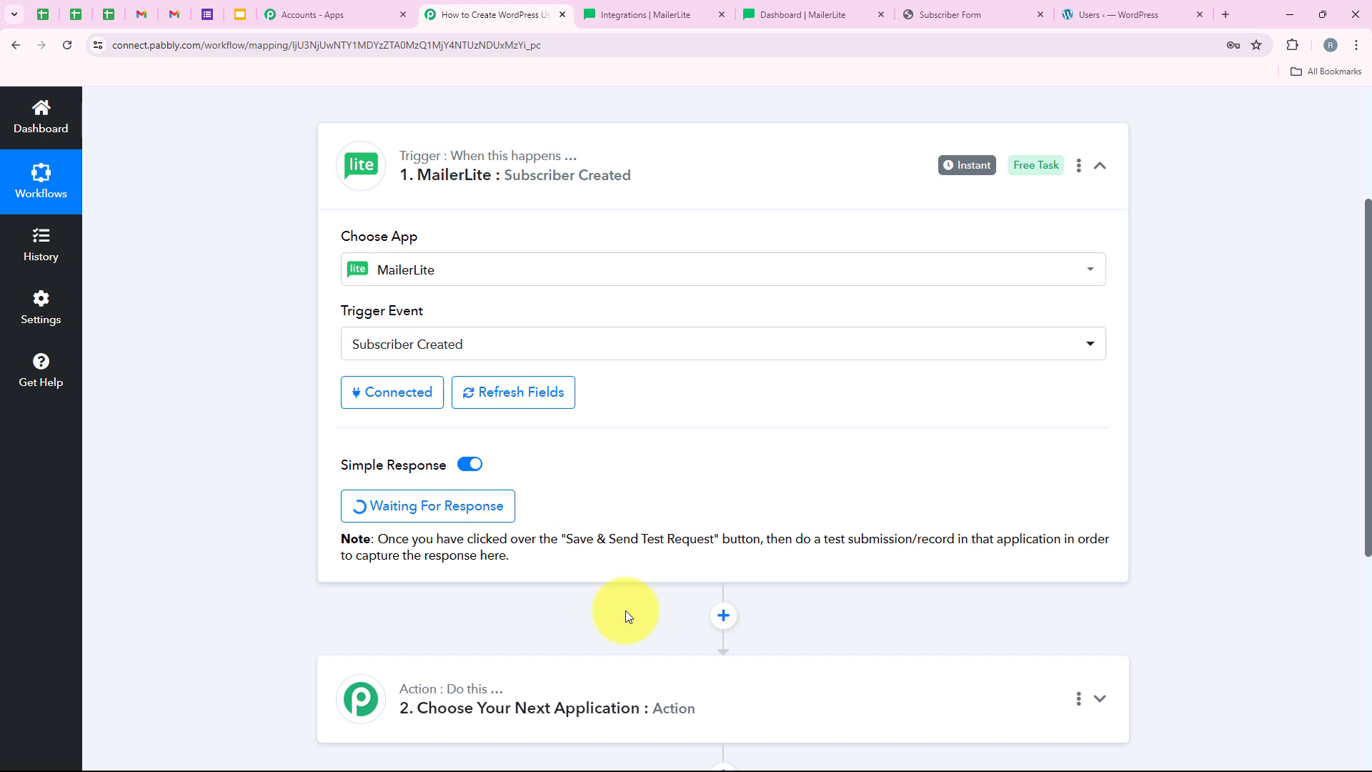
# - Submit the MailerLite Newsletter form in the Subscriber Form tab with a test subscriber's name, e-mail address and phone number
pyautogui.click(1009, 4)
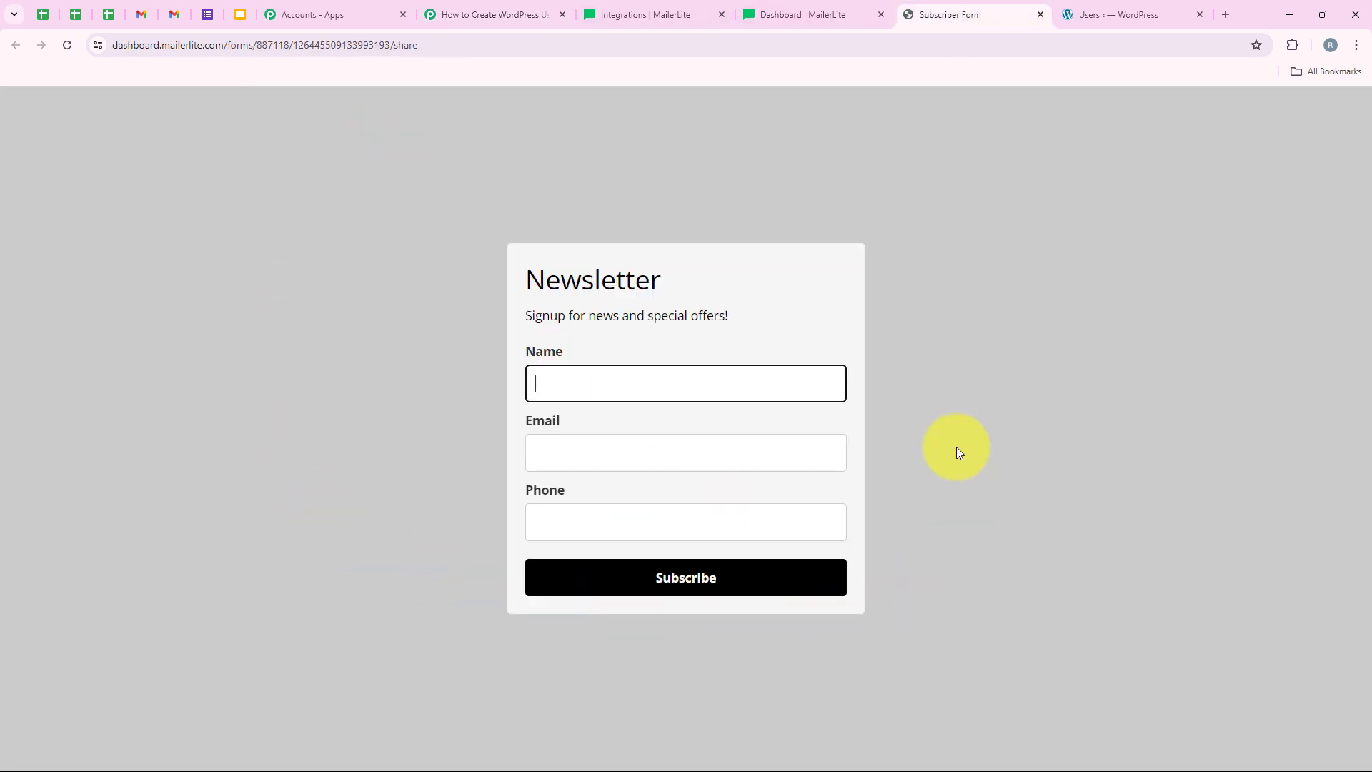
pyautogui.click(564, 453)
pyautogui.click(511, 467)
pyautogui.click(600, 389)
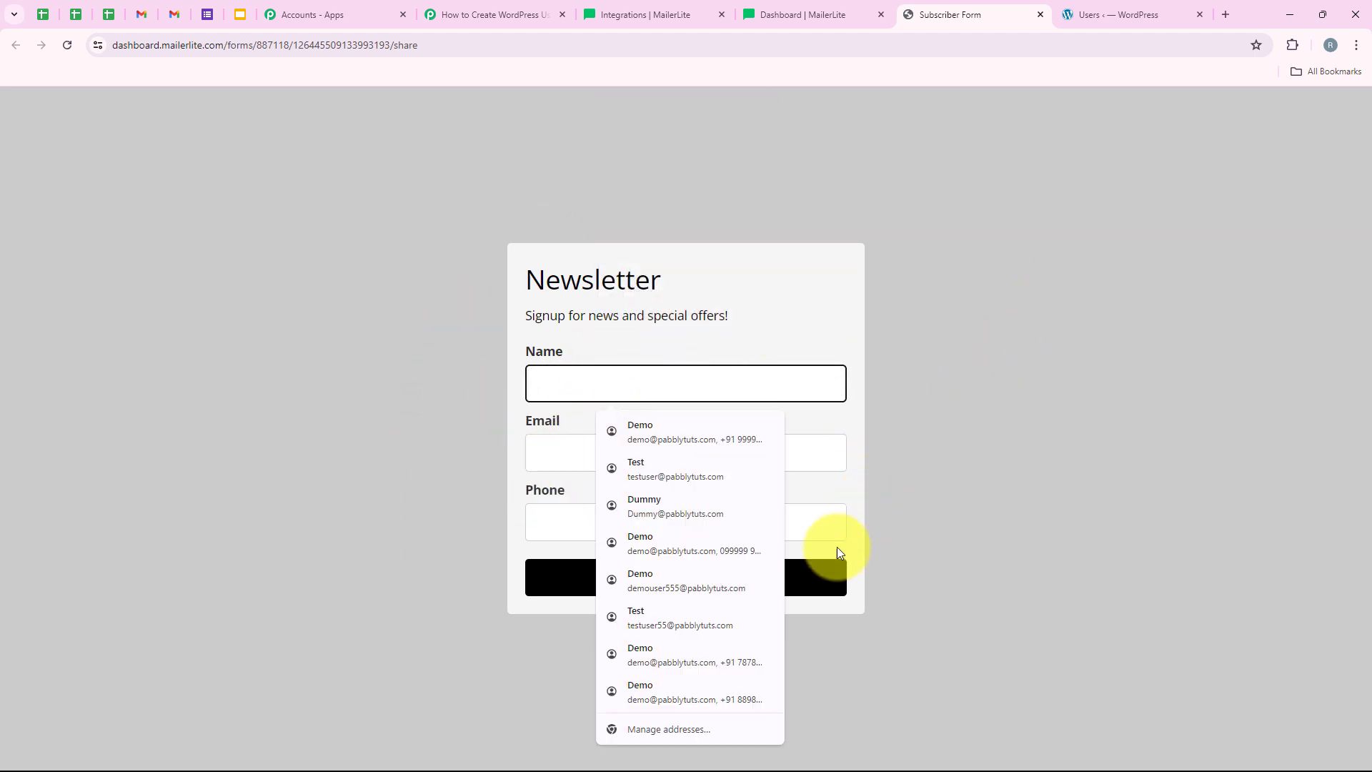
pyautogui.click(684, 439)
pyautogui.click(572, 459)
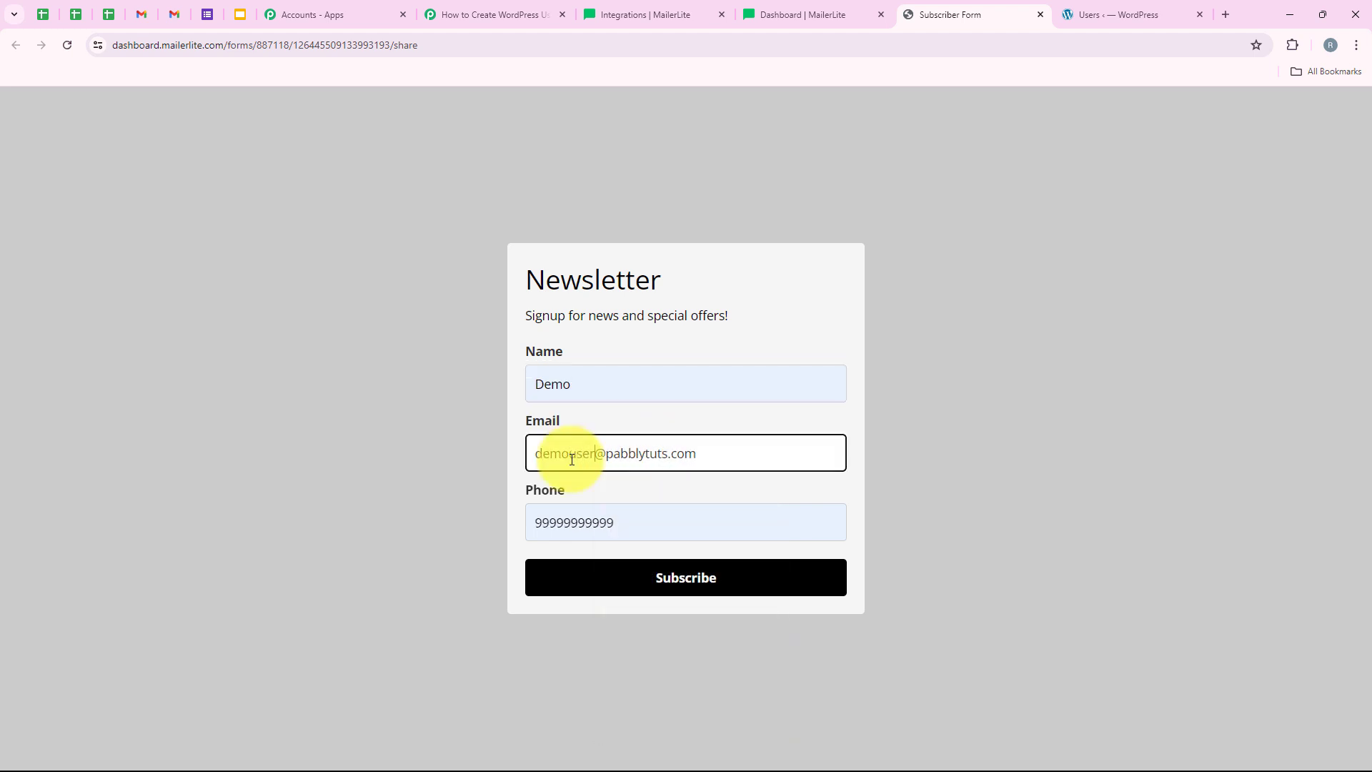
pyautogui.click(616, 458)
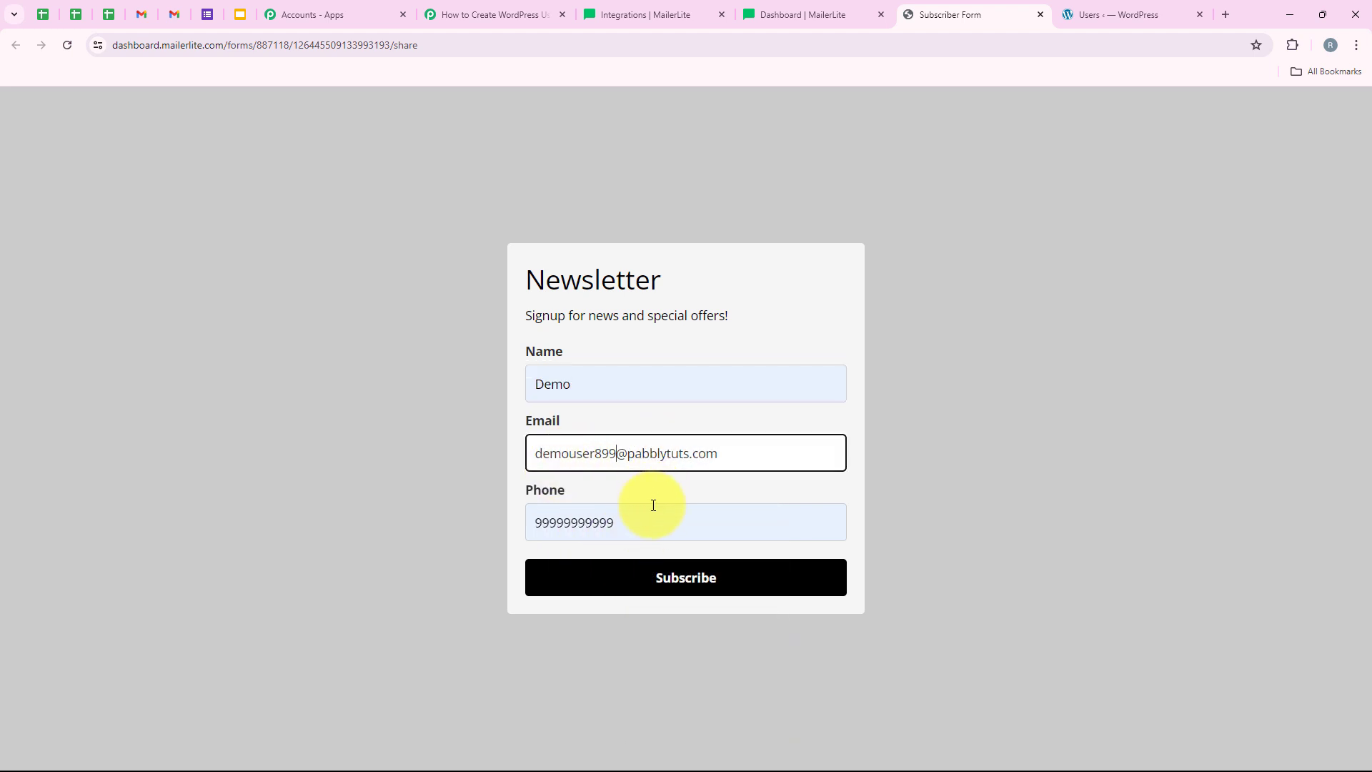
pyautogui.click(646, 530)
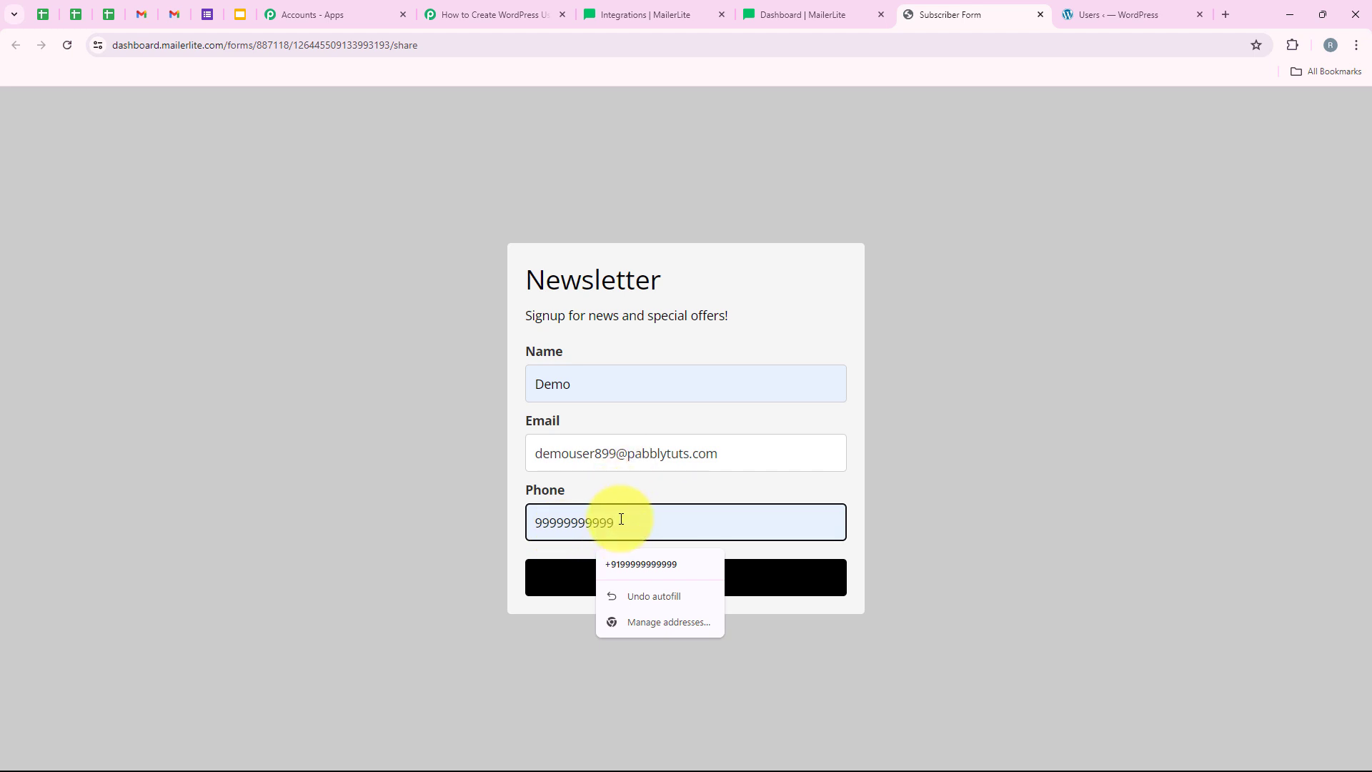
pyautogui.click(663, 252)
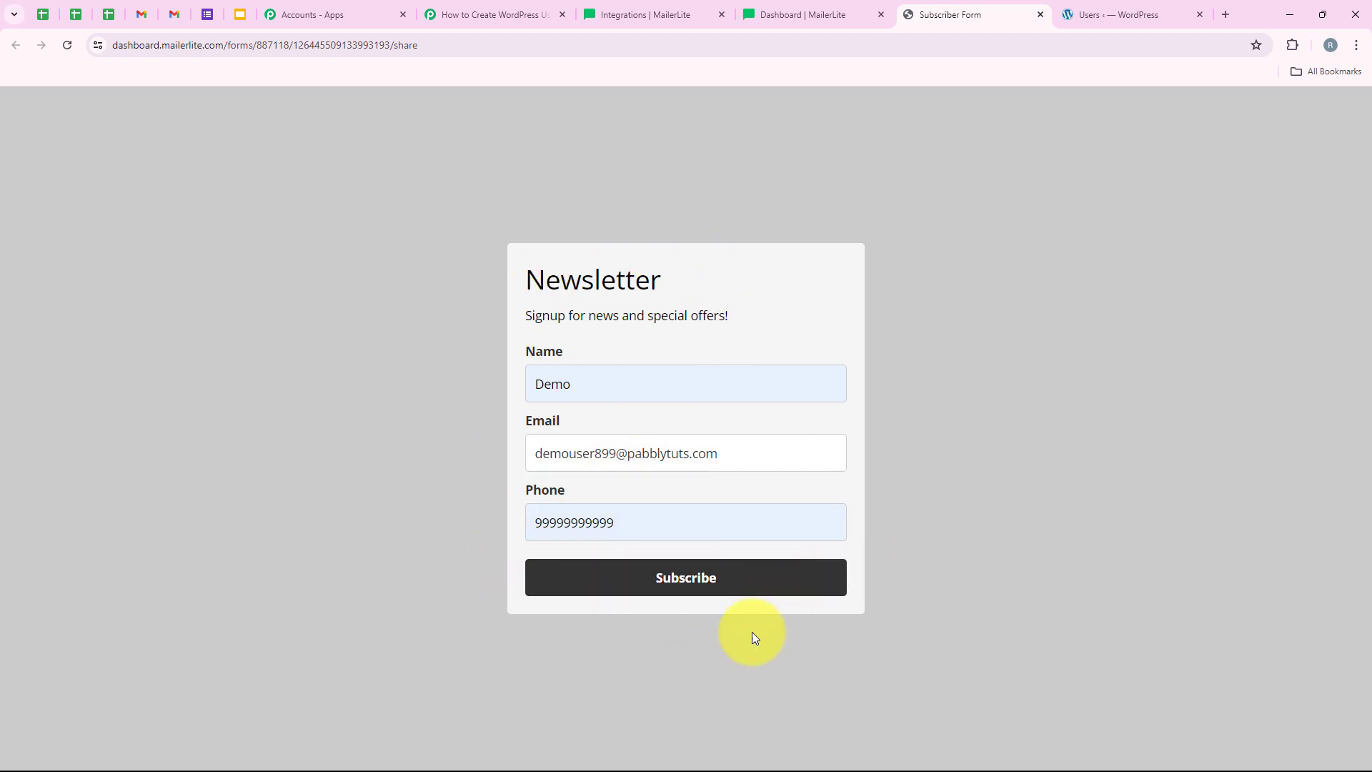
pyautogui.click(690, 587)
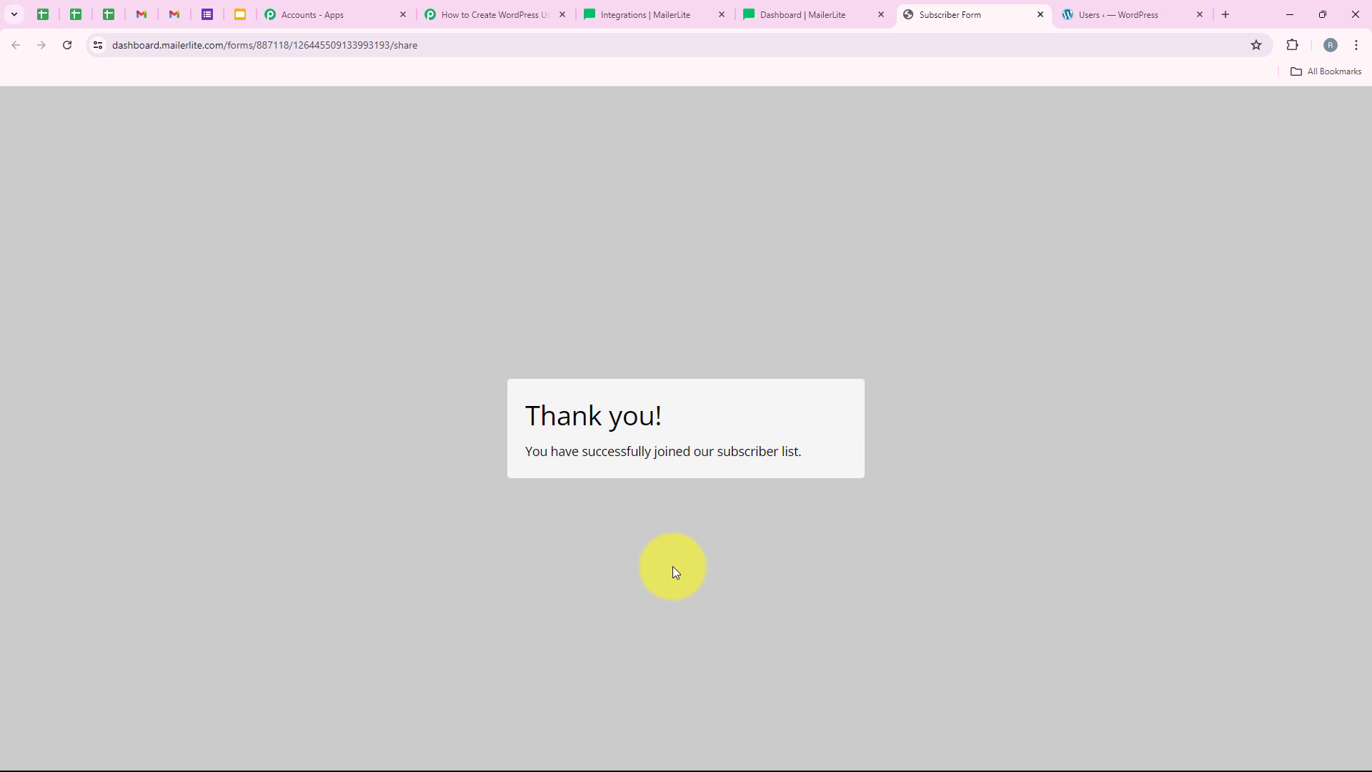
pyautogui.moveTo(677, 462); pyautogui.dragTo(806, 453)
pyautogui.click(789, 467)
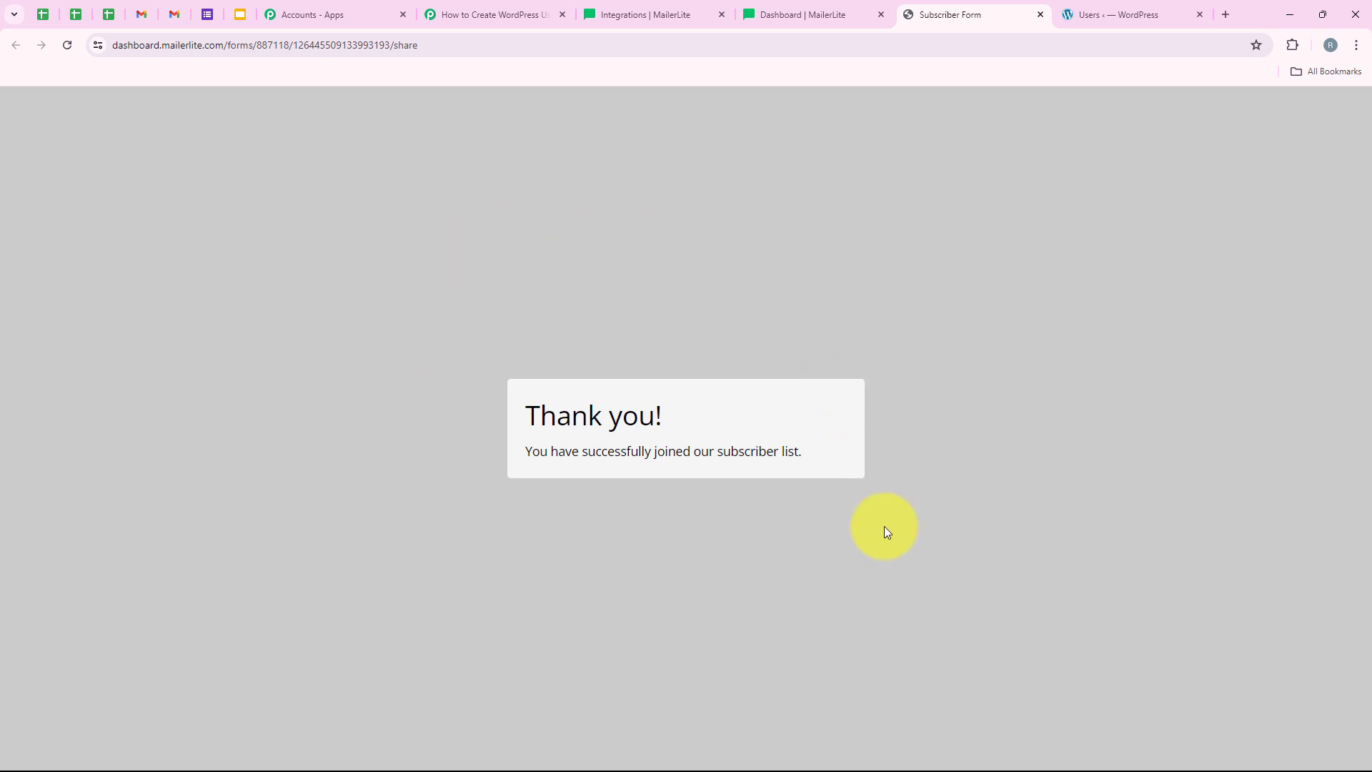
# - Check MailerLite's list of active subscribers for the newly submitted test subscriber
pyautogui.click(794, 6)
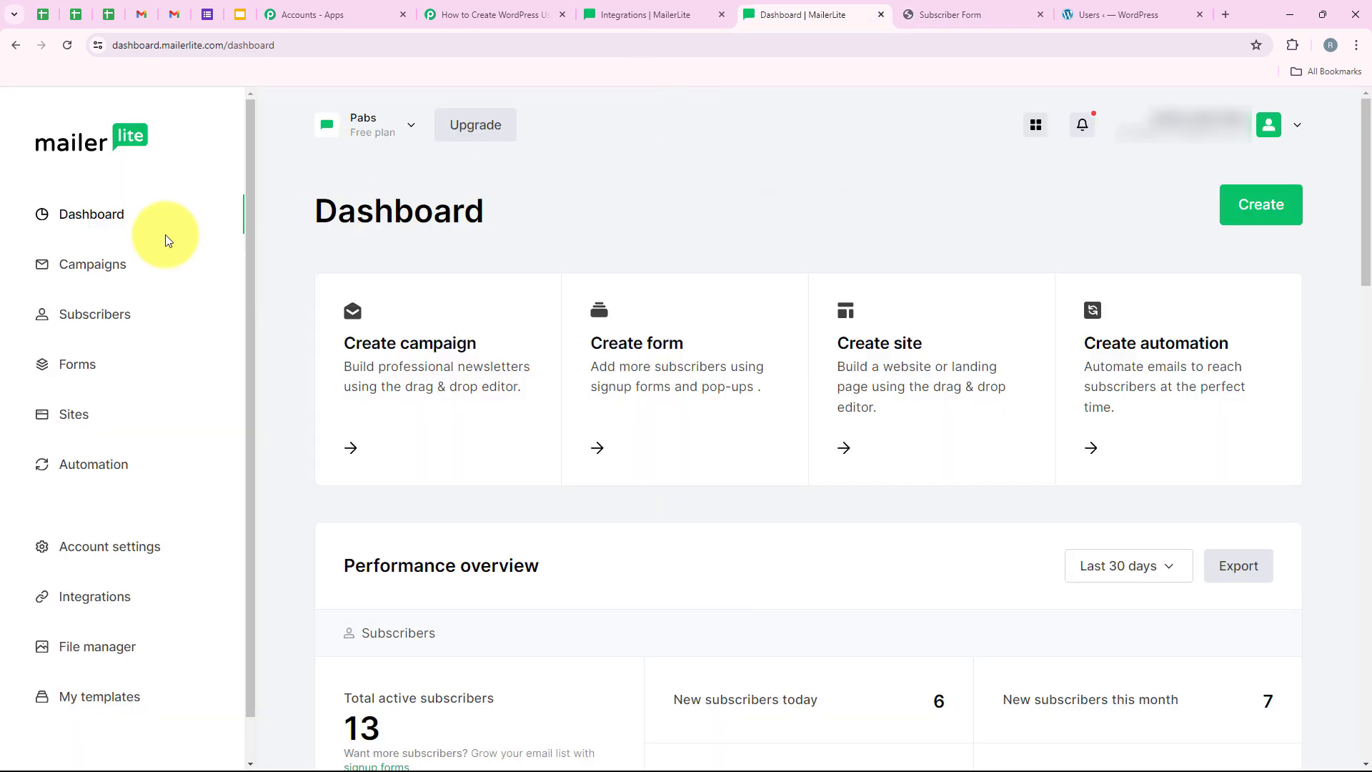
pyautogui.click(68, 325)
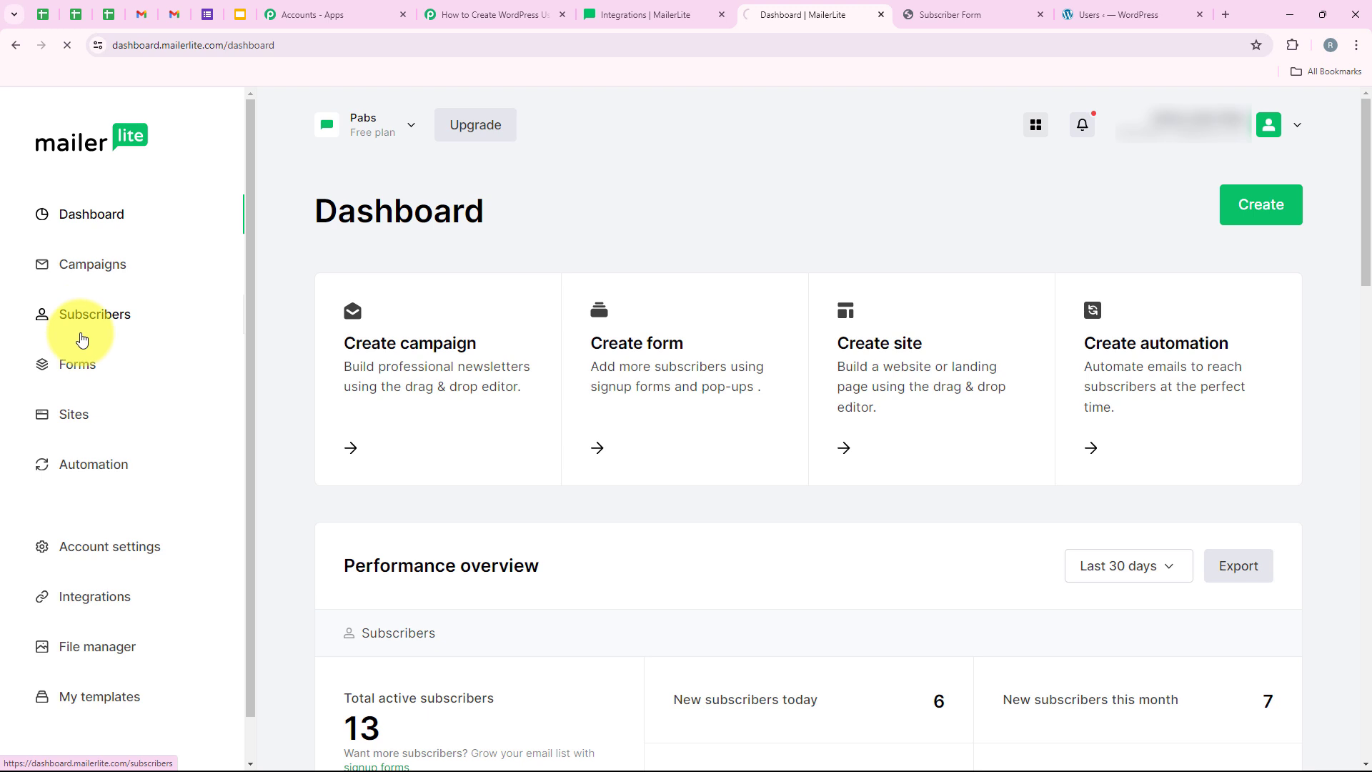
pyautogui.scroll(-3, 633, 280)
pyautogui.scroll(-2, 633, 281)
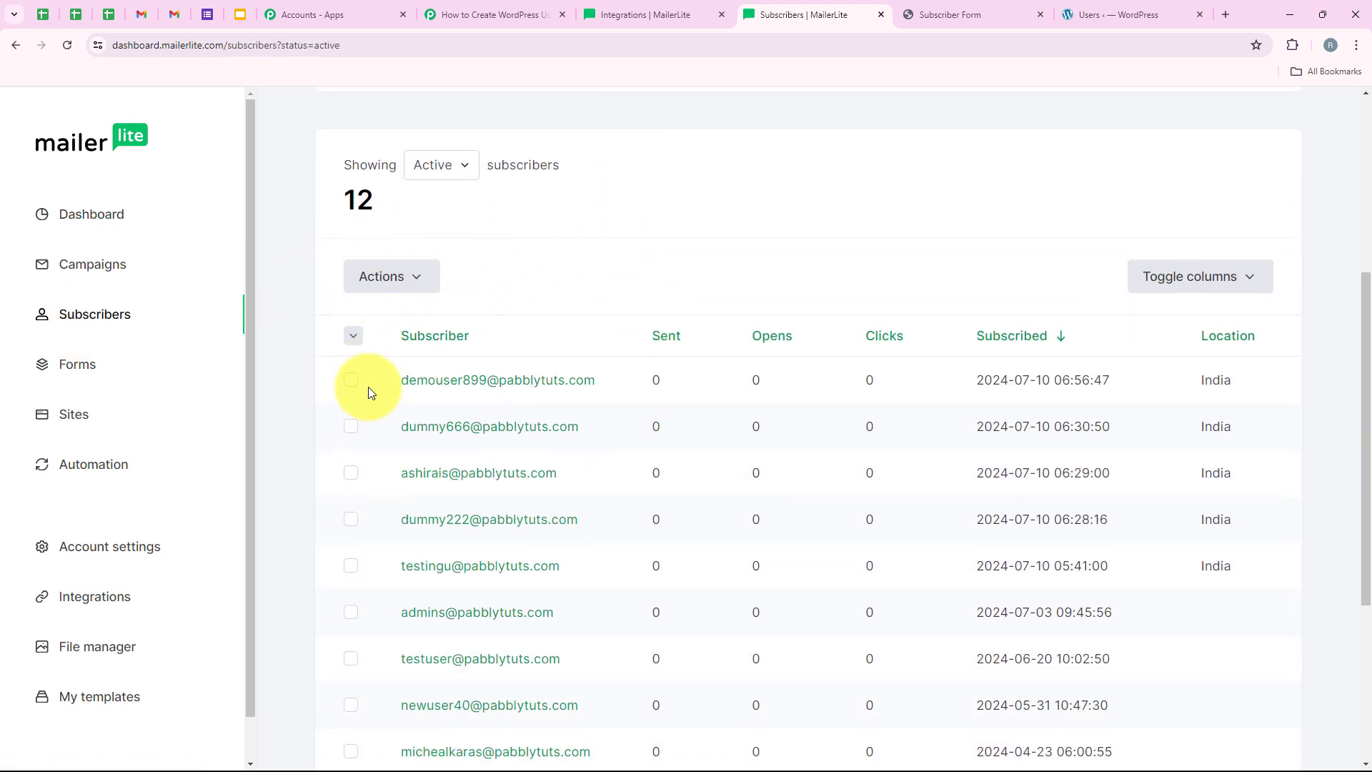
pyautogui.moveTo(400, 398); pyautogui.dragTo(603, 388)
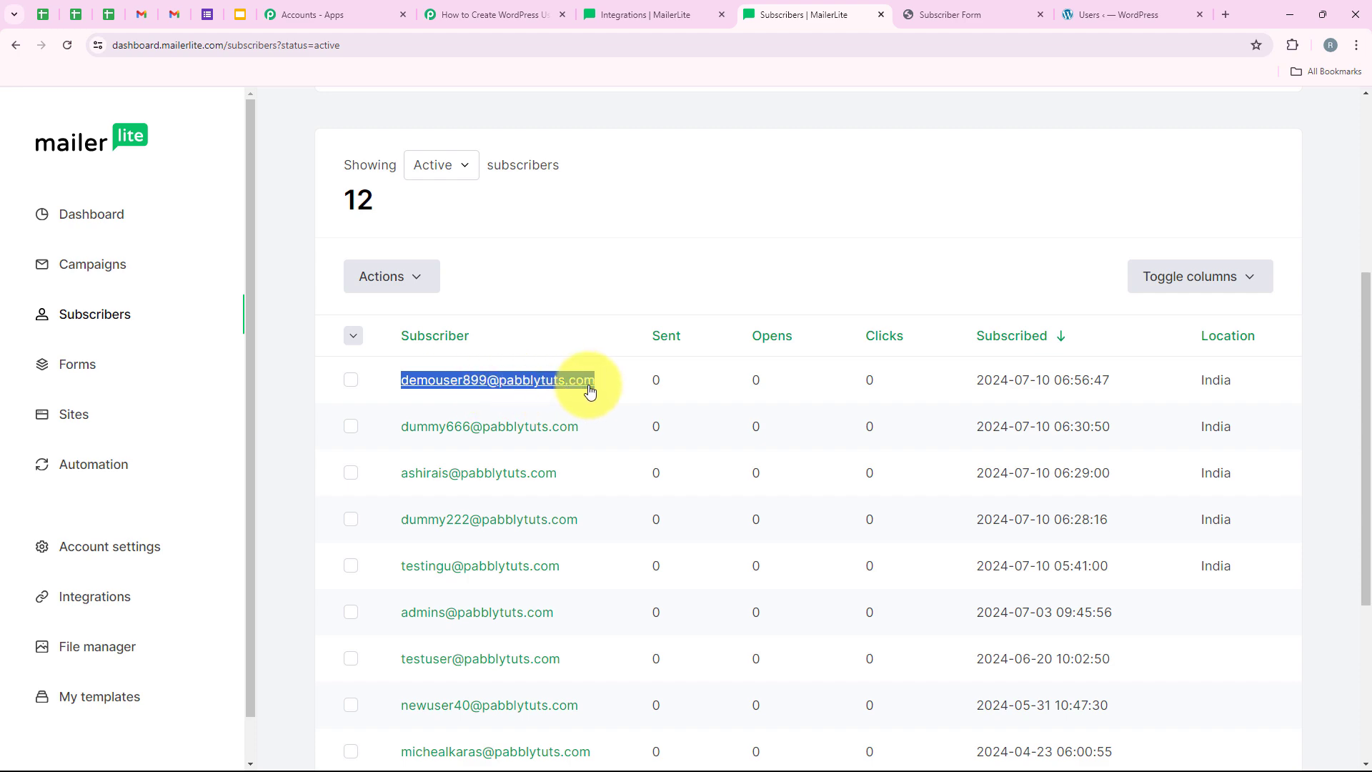
pyautogui.click(572, 270)
pyautogui.scroll(5, 500, 379)
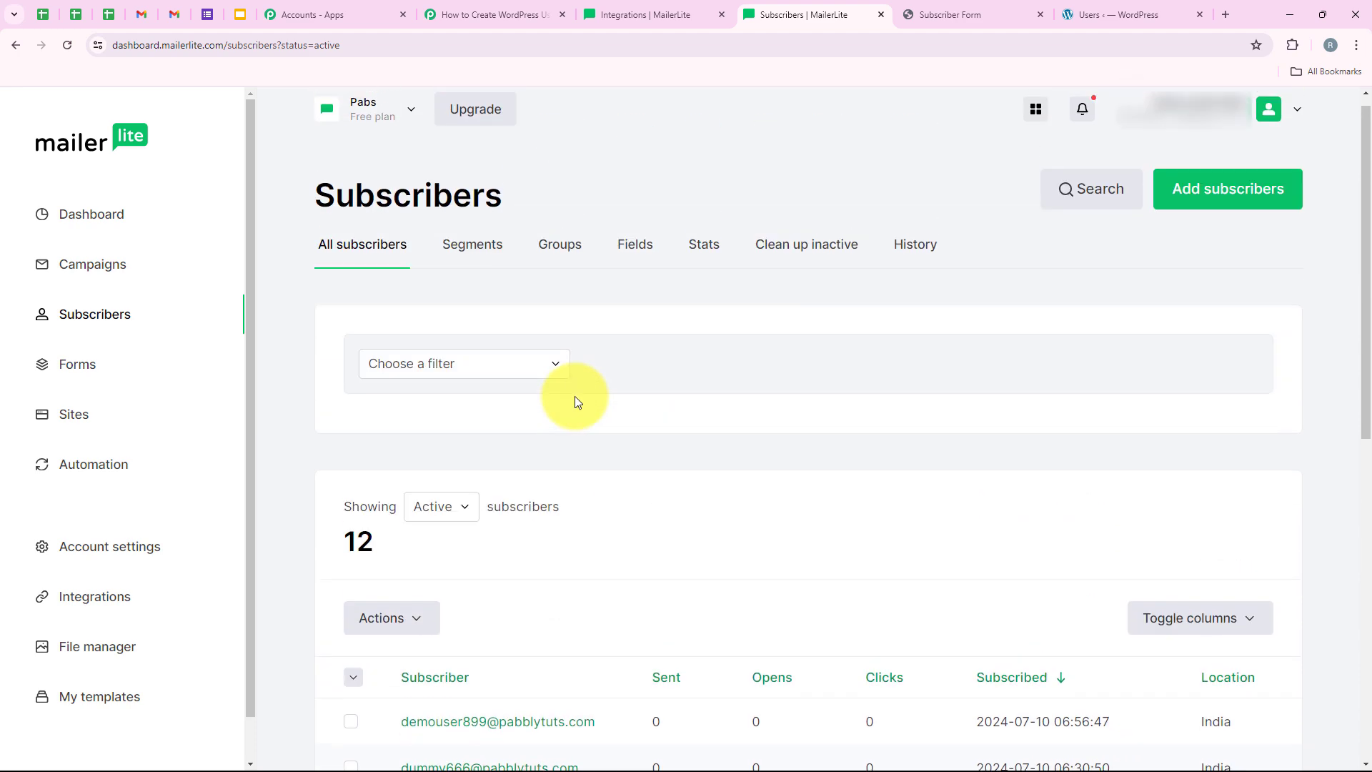
pyautogui.scroll(-2, 541, 543)
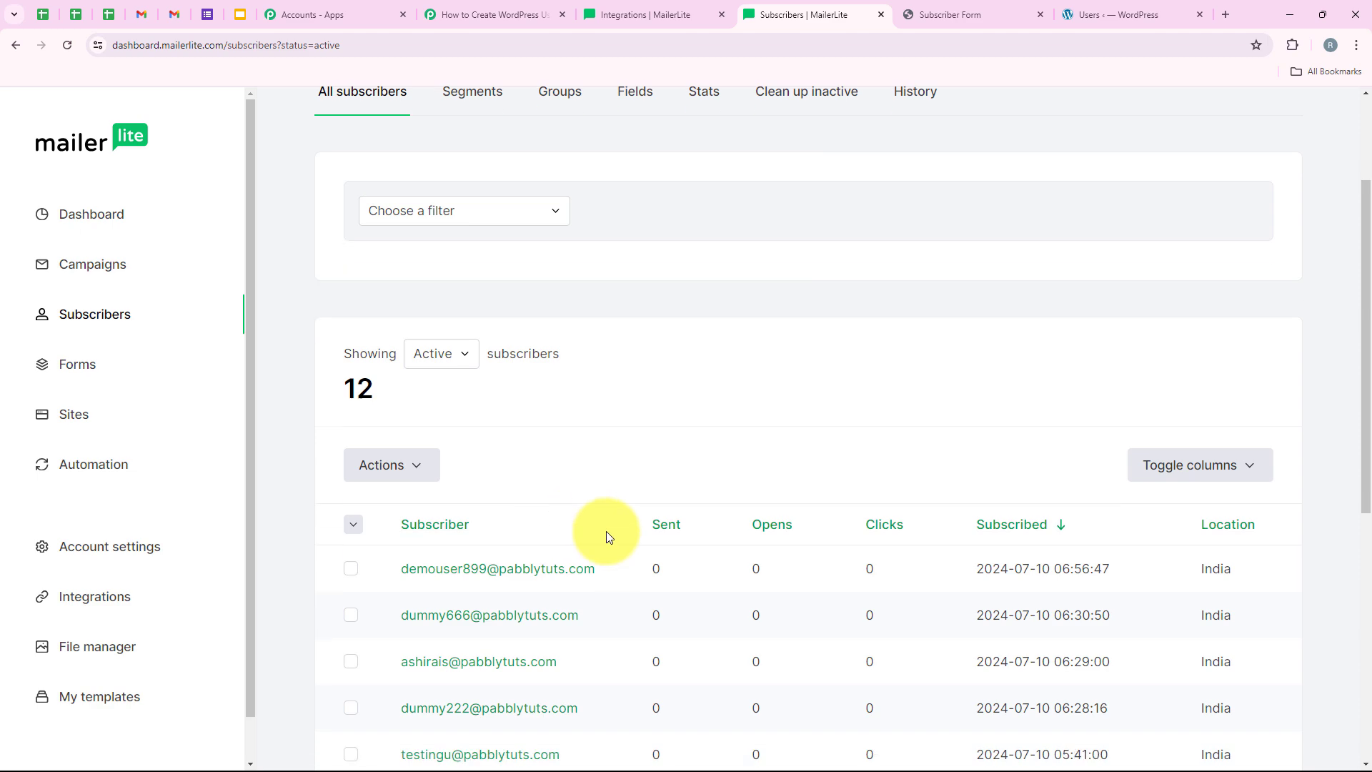
pyautogui.scroll(2, 610, 520)
# - Return to the Pabbly Connect workflow and examine the trigger's received response for the subscriber's name, phone and e-mail fields
pyautogui.click(500, 14)
pyautogui.scroll(-1, 471, 337)
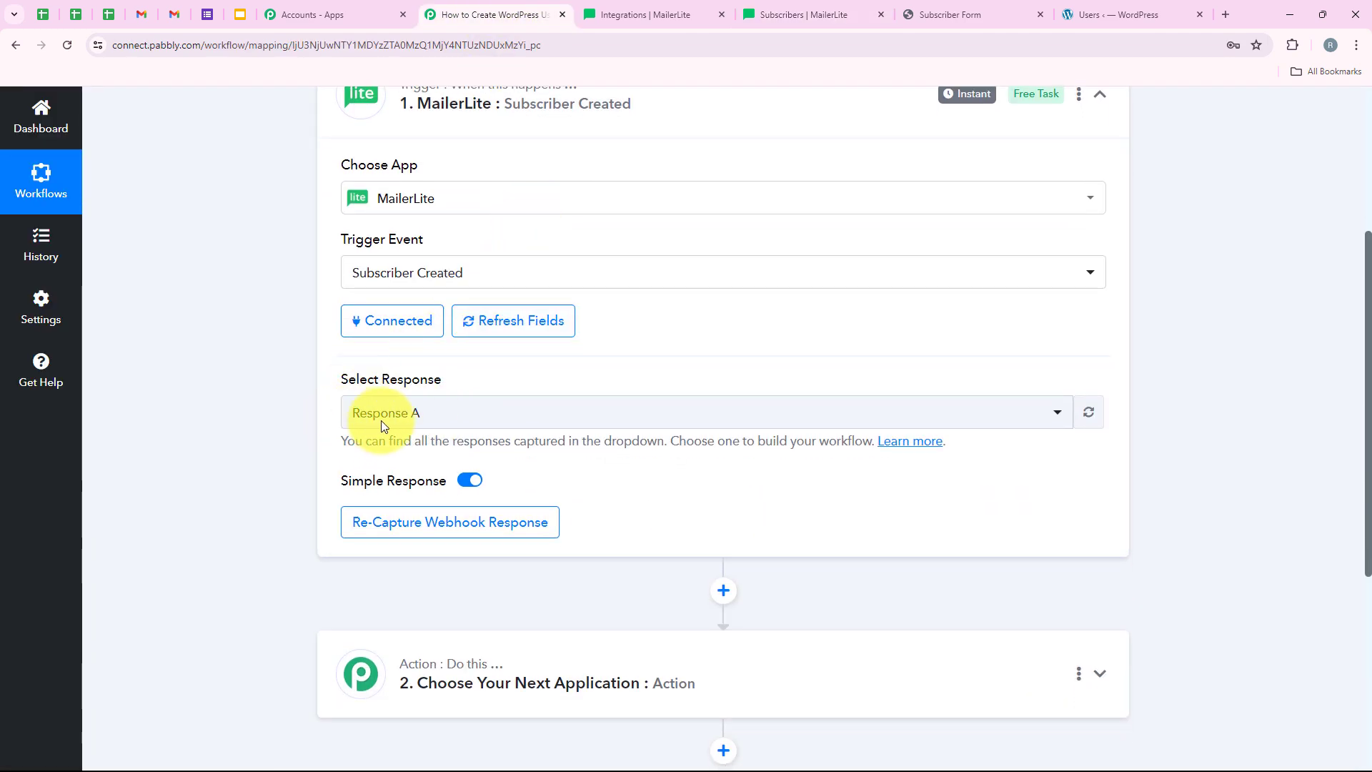
pyautogui.click(375, 571)
pyautogui.scroll(-3, 890, 214)
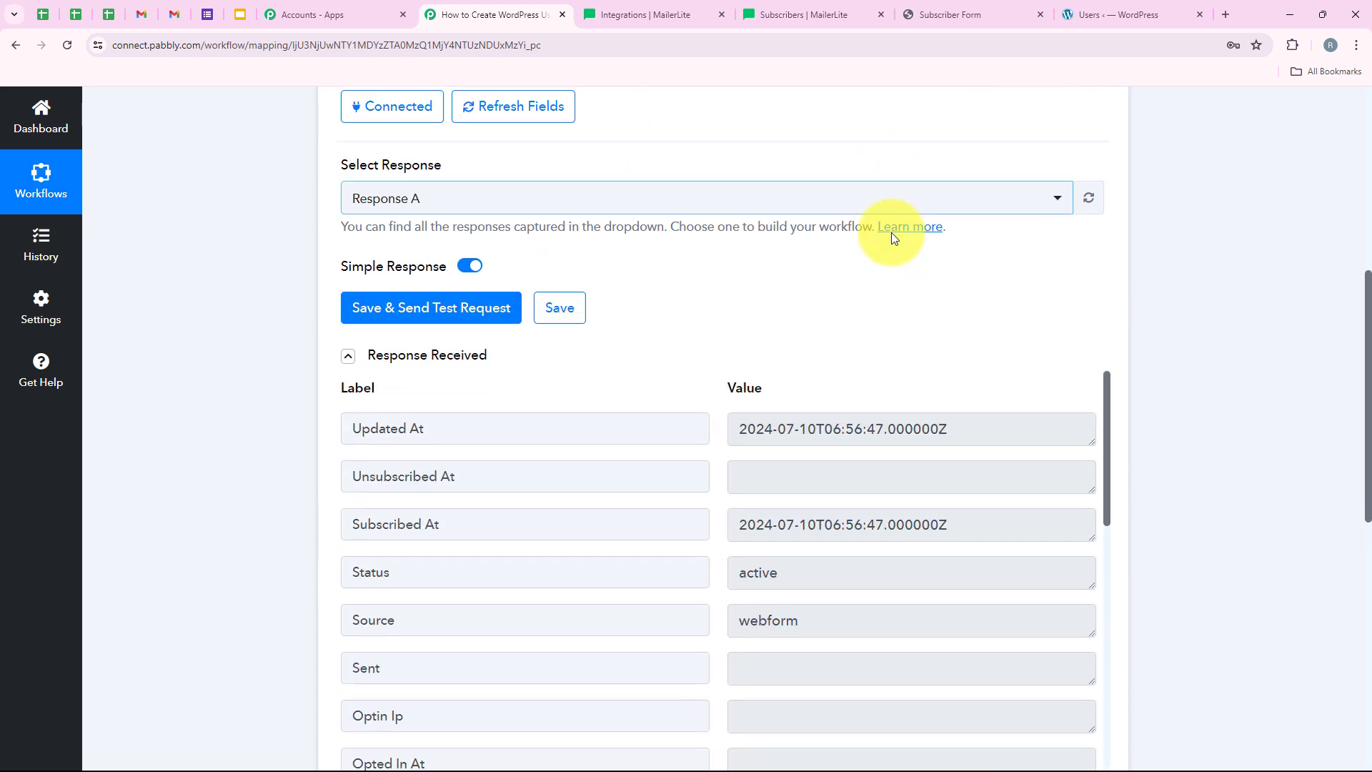
pyautogui.scroll(-3, 891, 238)
pyautogui.scroll(-2, 760, 381)
pyautogui.scroll(-8, 760, 381)
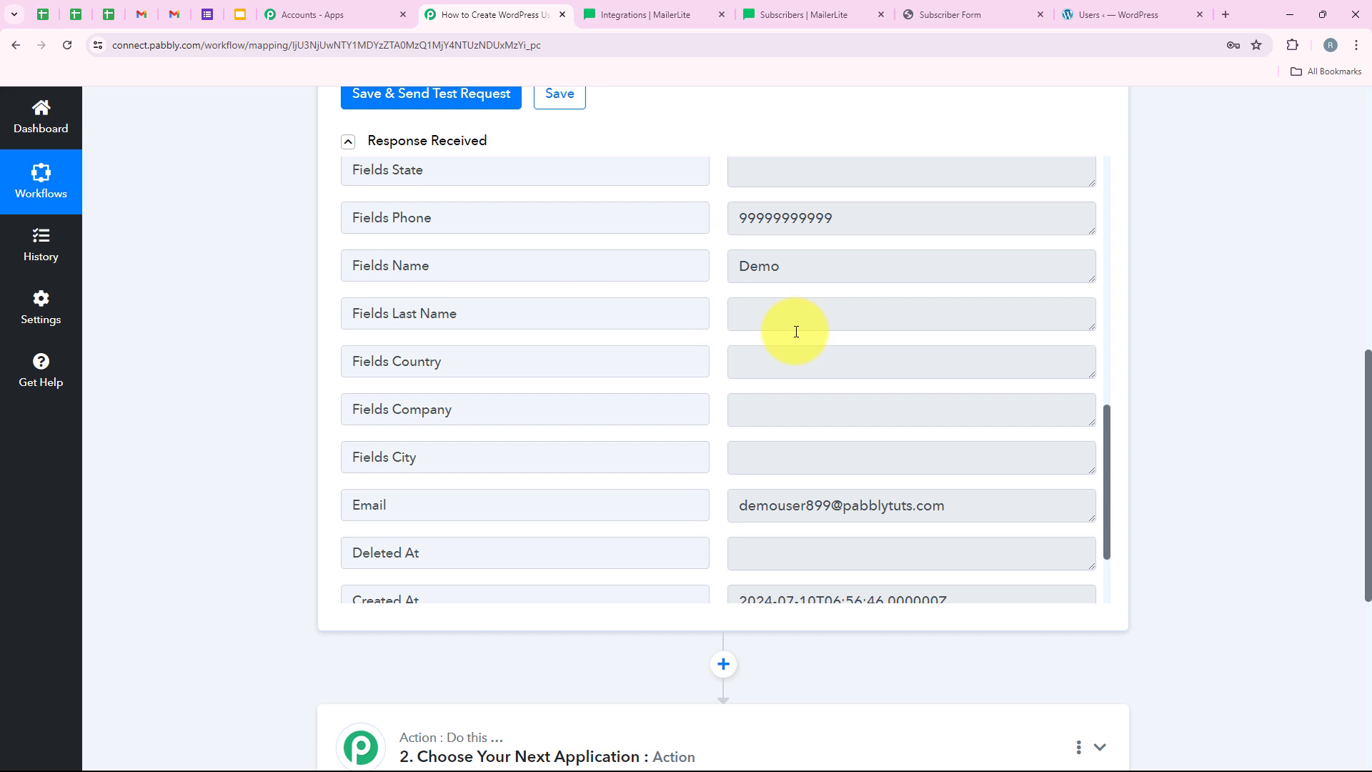
# - Check the captured name, phone and e-mail values near the end of the MailerLite trigger's response
pyautogui.doubleClick(779, 278)
pyautogui.doubleClick(950, 217)
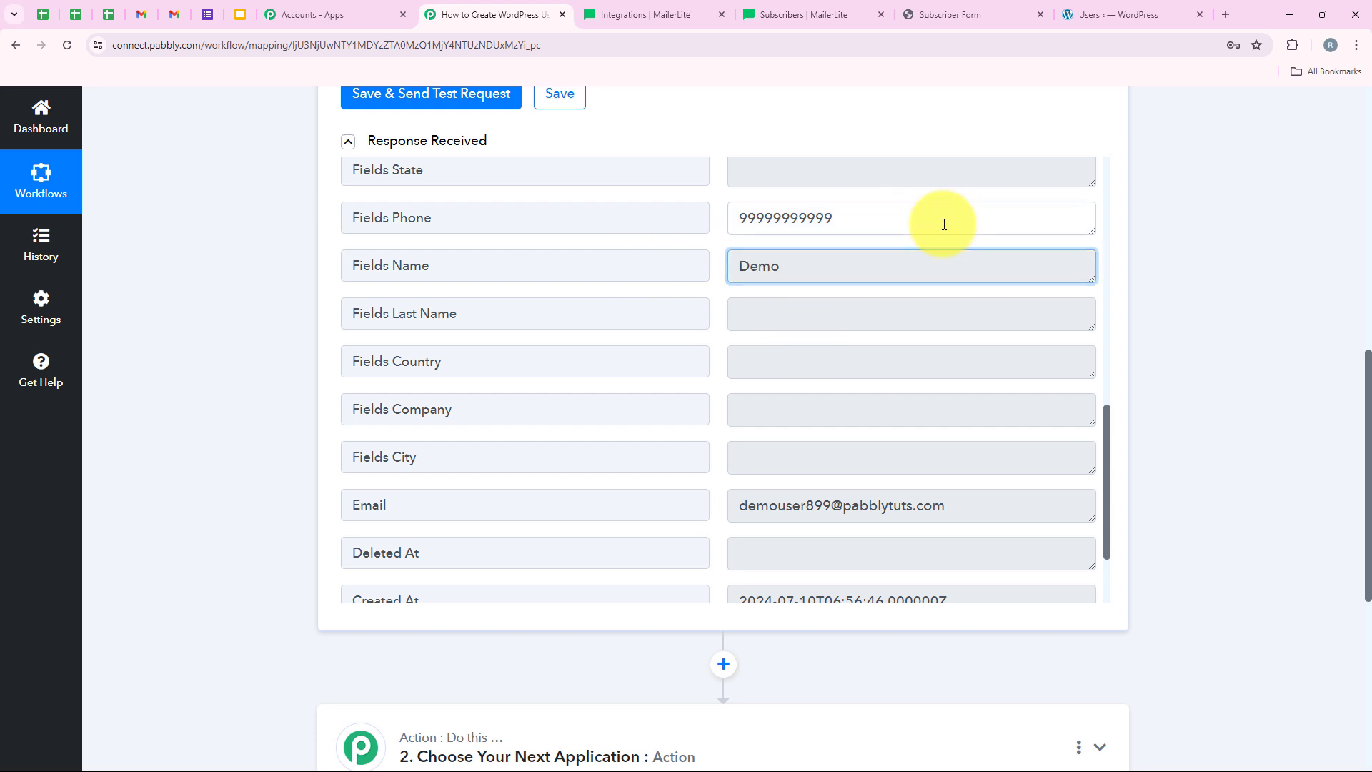
pyautogui.scroll(-2, 794, 419)
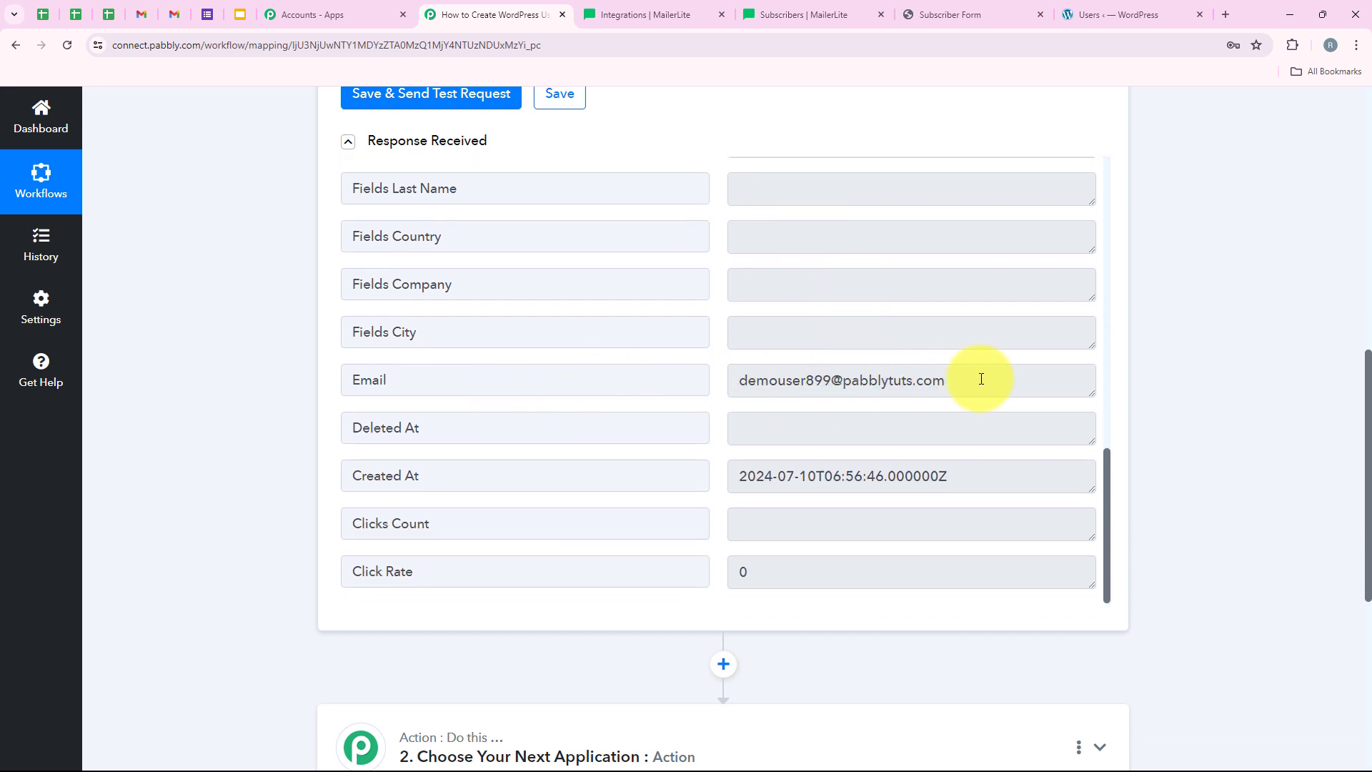
pyautogui.moveTo(958, 377); pyautogui.dragTo(607, 393)
pyautogui.click(817, 420)
pyautogui.scroll(-2, 550, 435)
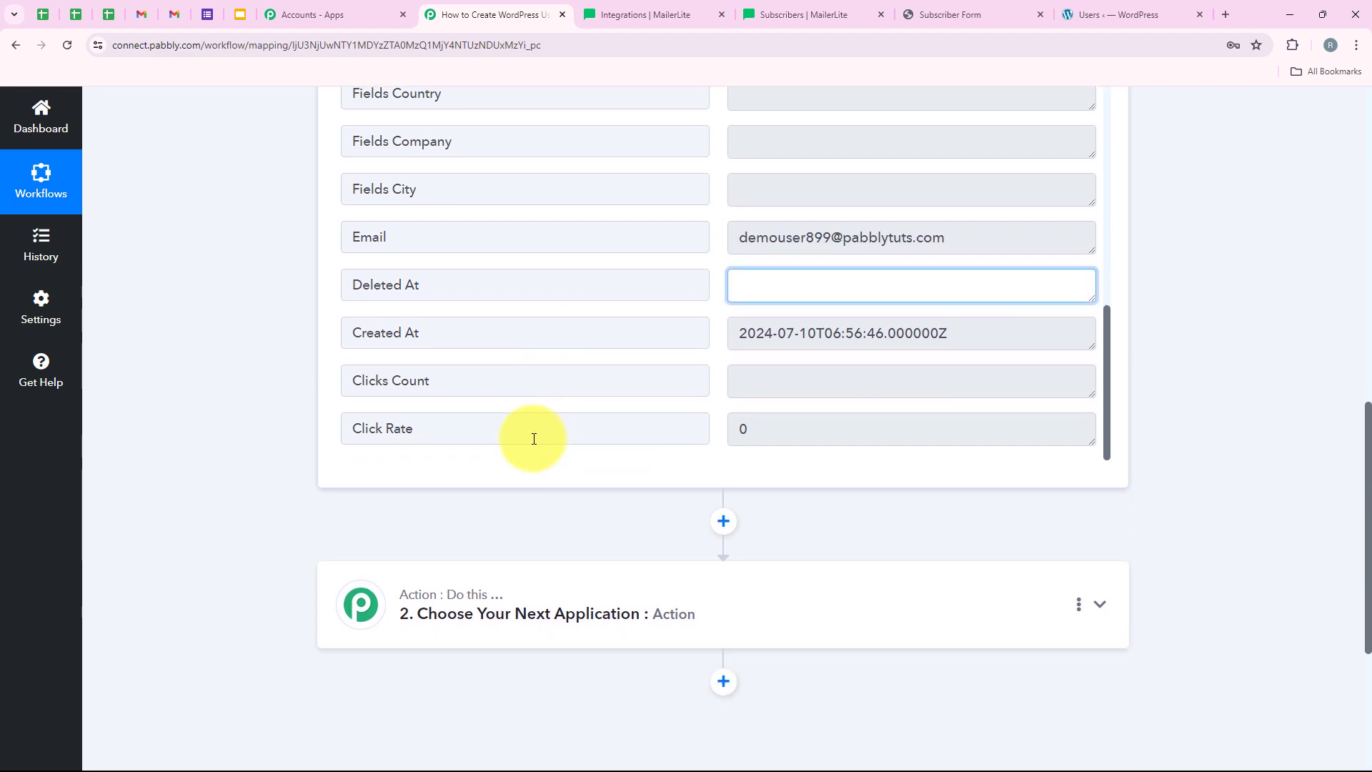
pyautogui.click(236, 385)
# - Collapse the MailerLite trigger and choose WordPress as the app for the second step's action
pyautogui.scroll(10, 232, 236)
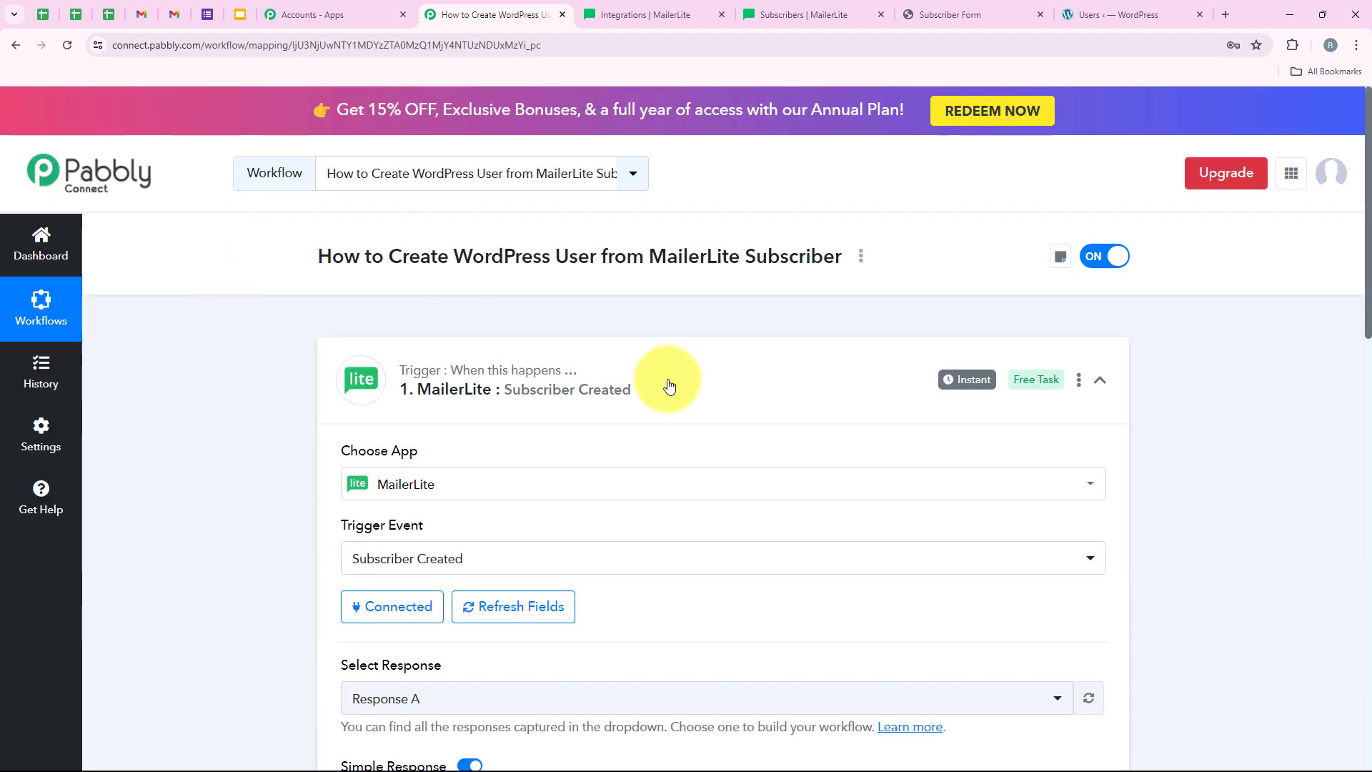
pyautogui.click(818, 359)
pyautogui.click(606, 545)
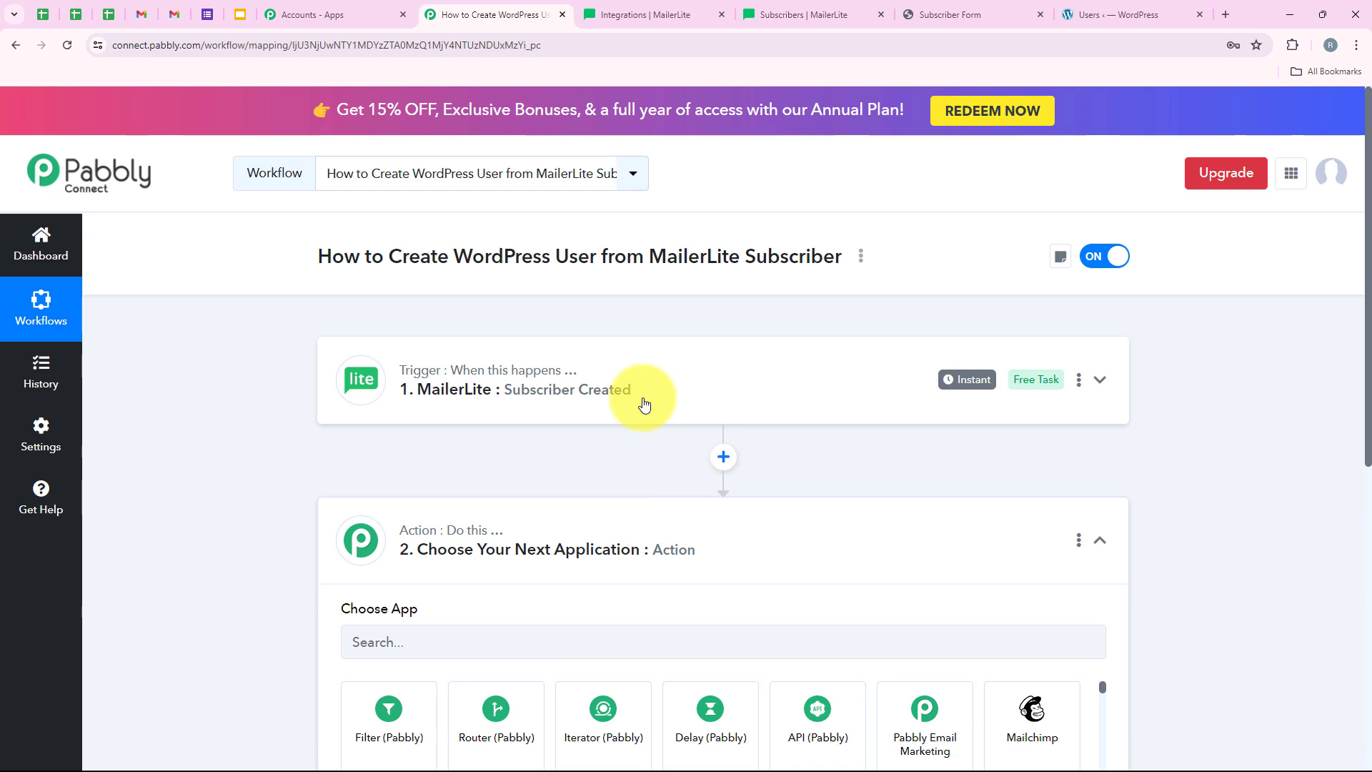
pyautogui.scroll(-3, 643, 372)
pyautogui.scroll(-1, 645, 321)
pyautogui.click(429, 411)
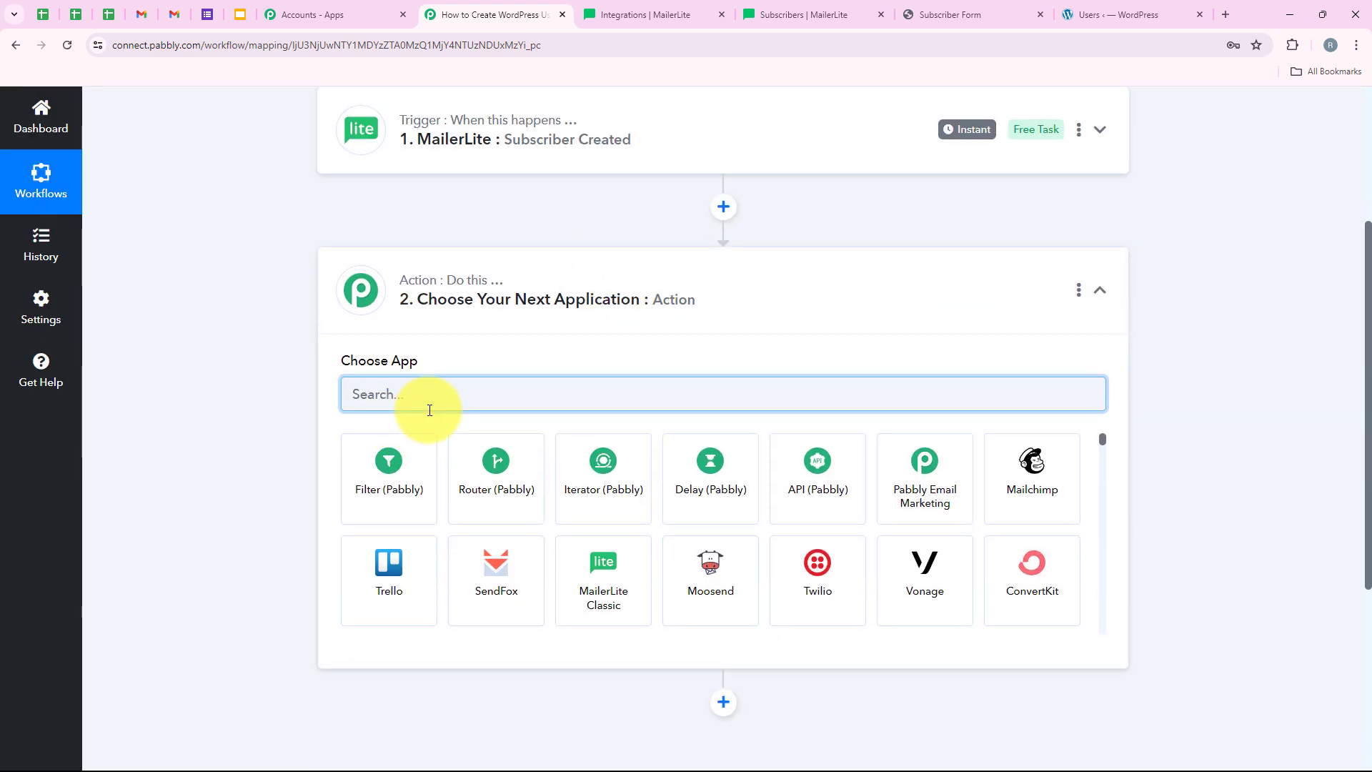
pyautogui.write('Word')
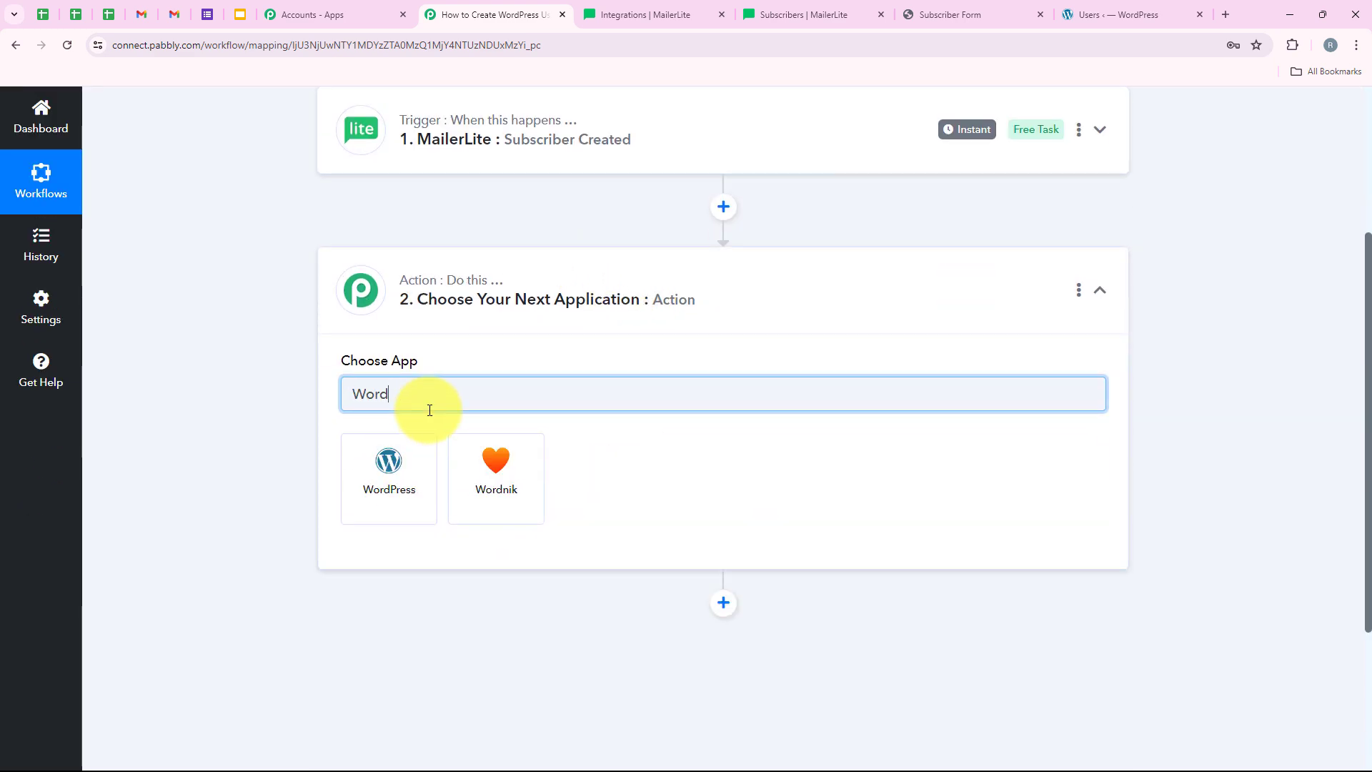
pyautogui.write('Press')
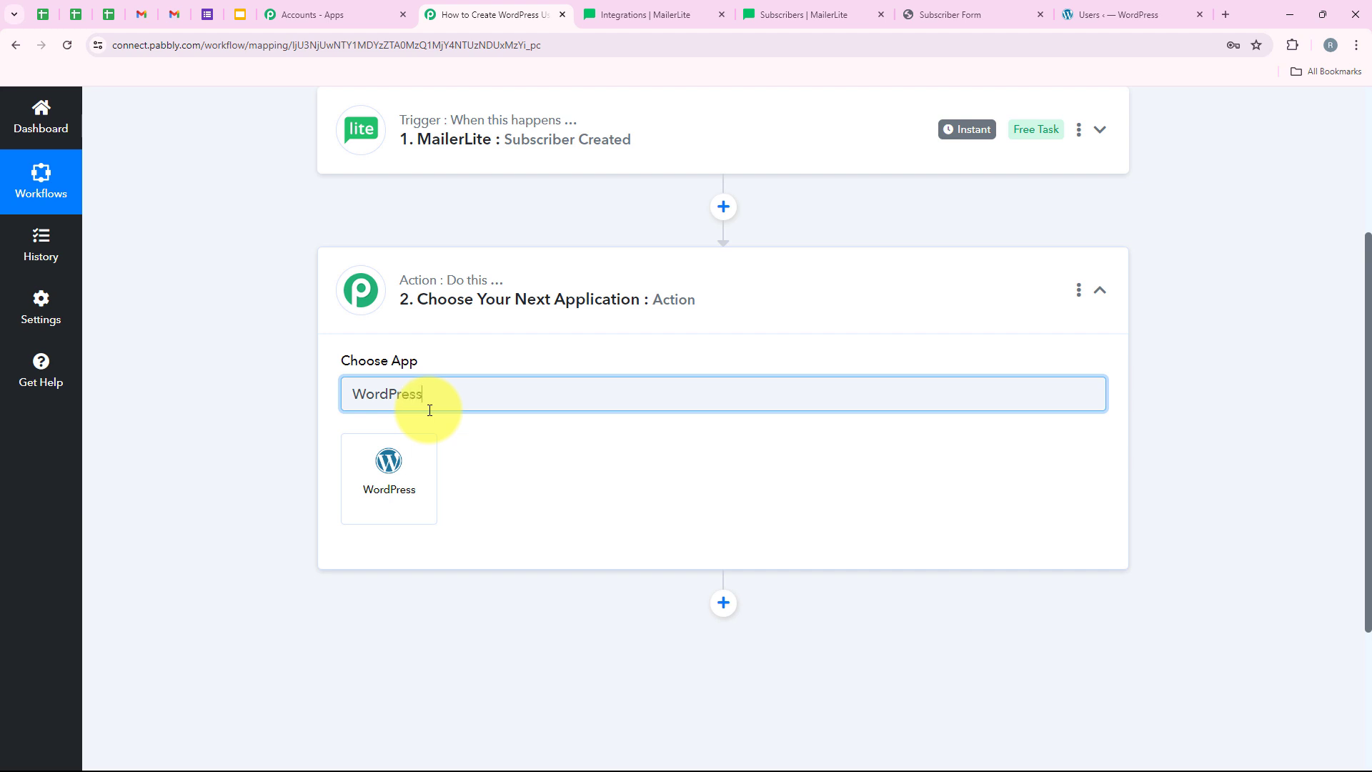
pyautogui.hotkey('ctrl', 'a')
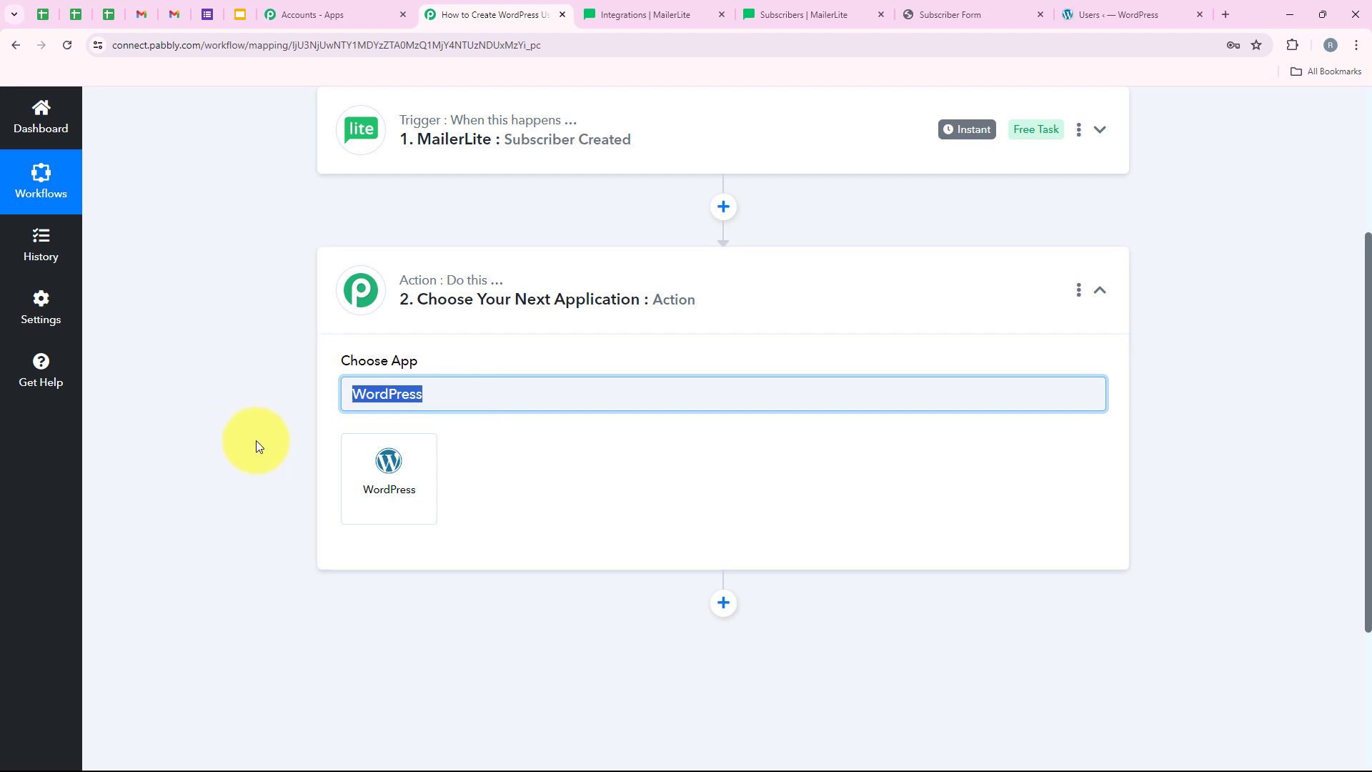
pyautogui.click(368, 472)
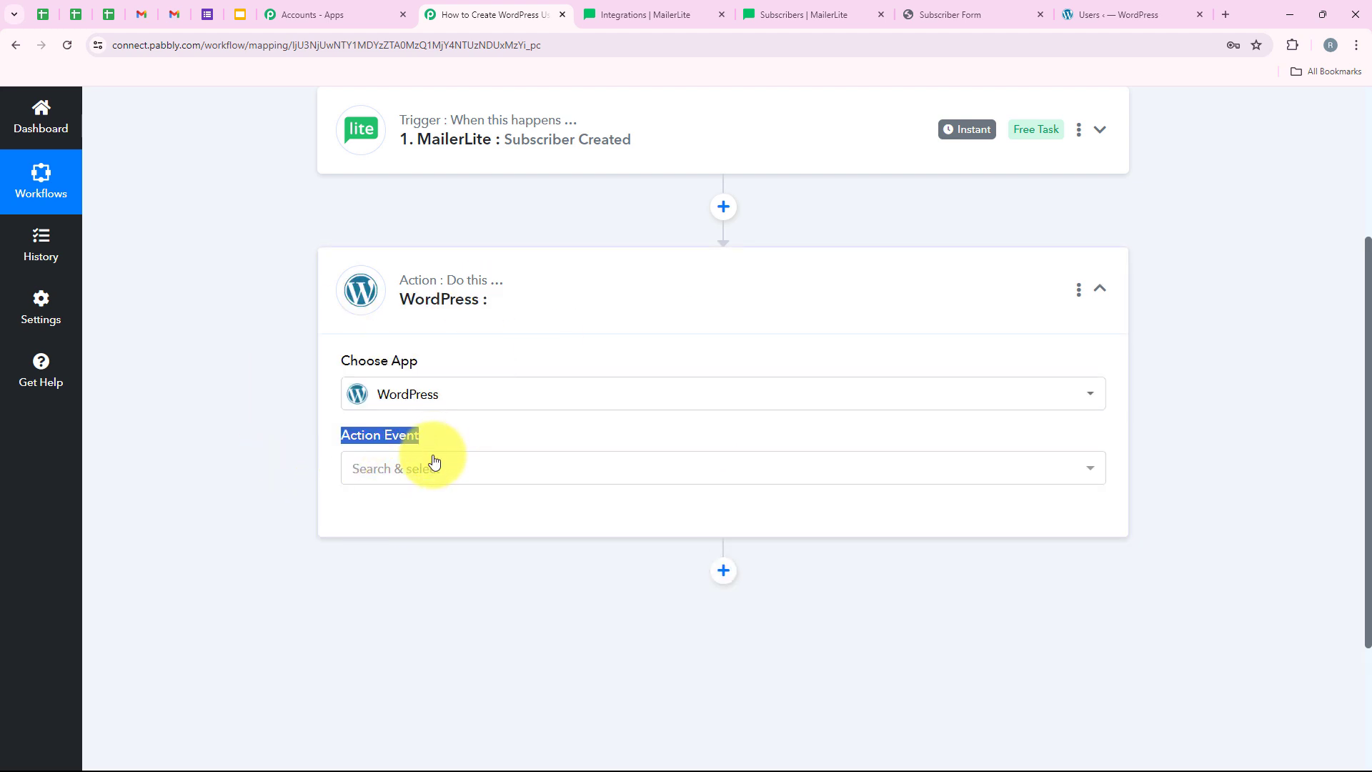
# - Set the WordPress action event to Create a User and start adding a new WordPress connection
pyautogui.click(432, 468)
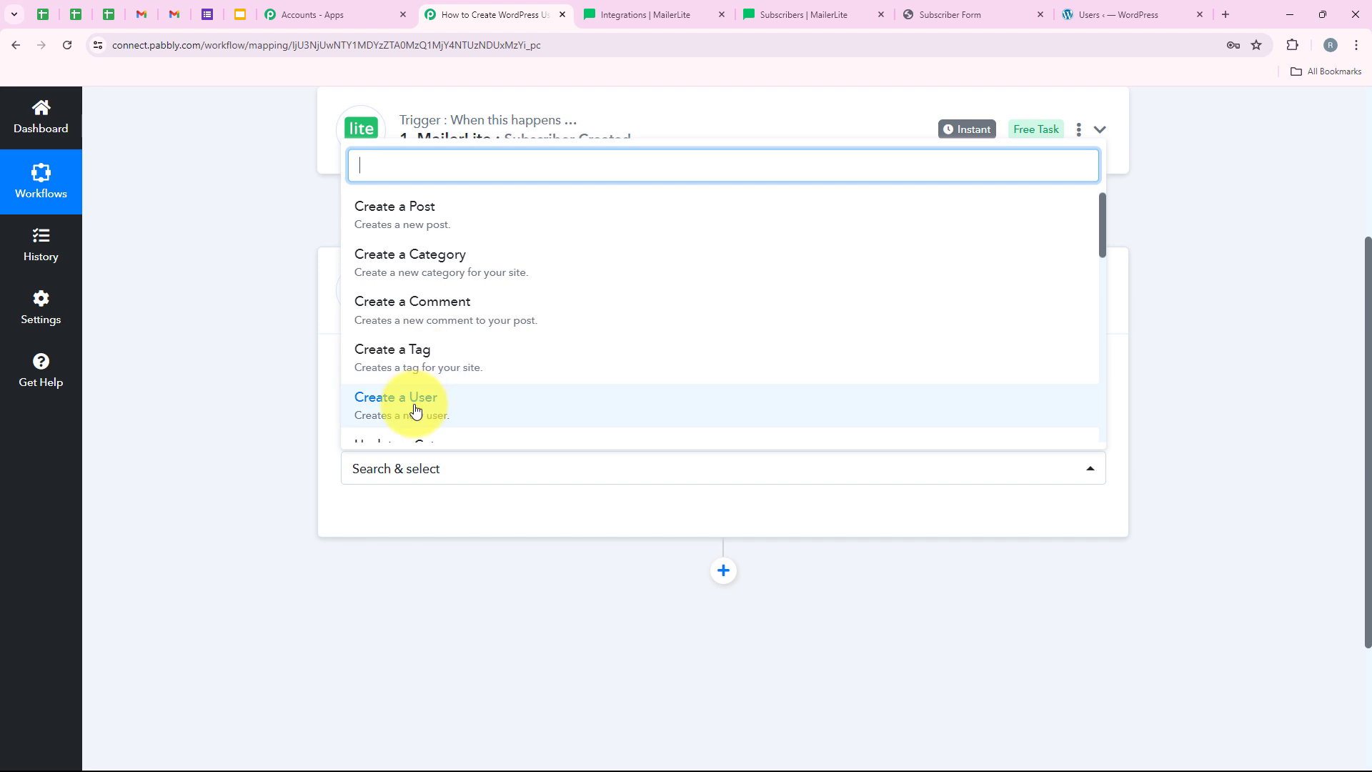
pyautogui.click(400, 407)
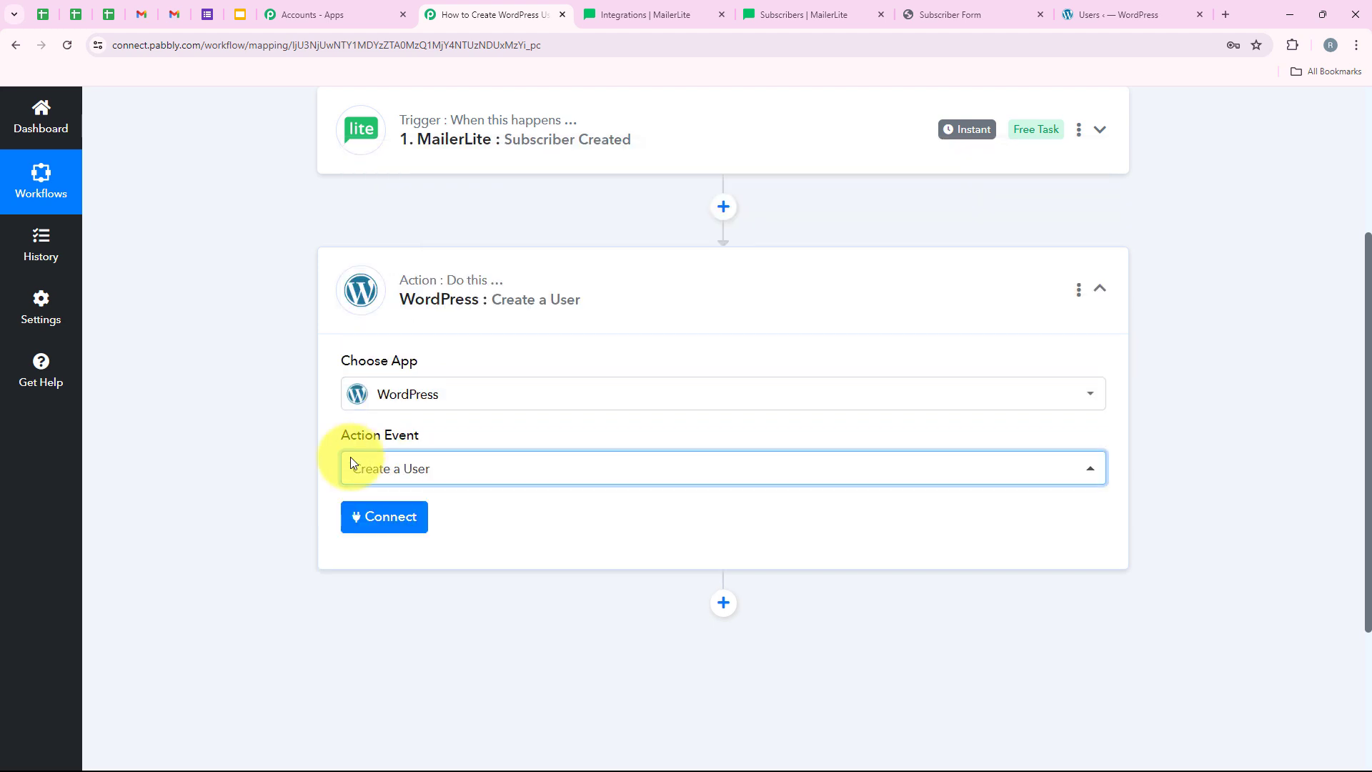
pyautogui.click(403, 511)
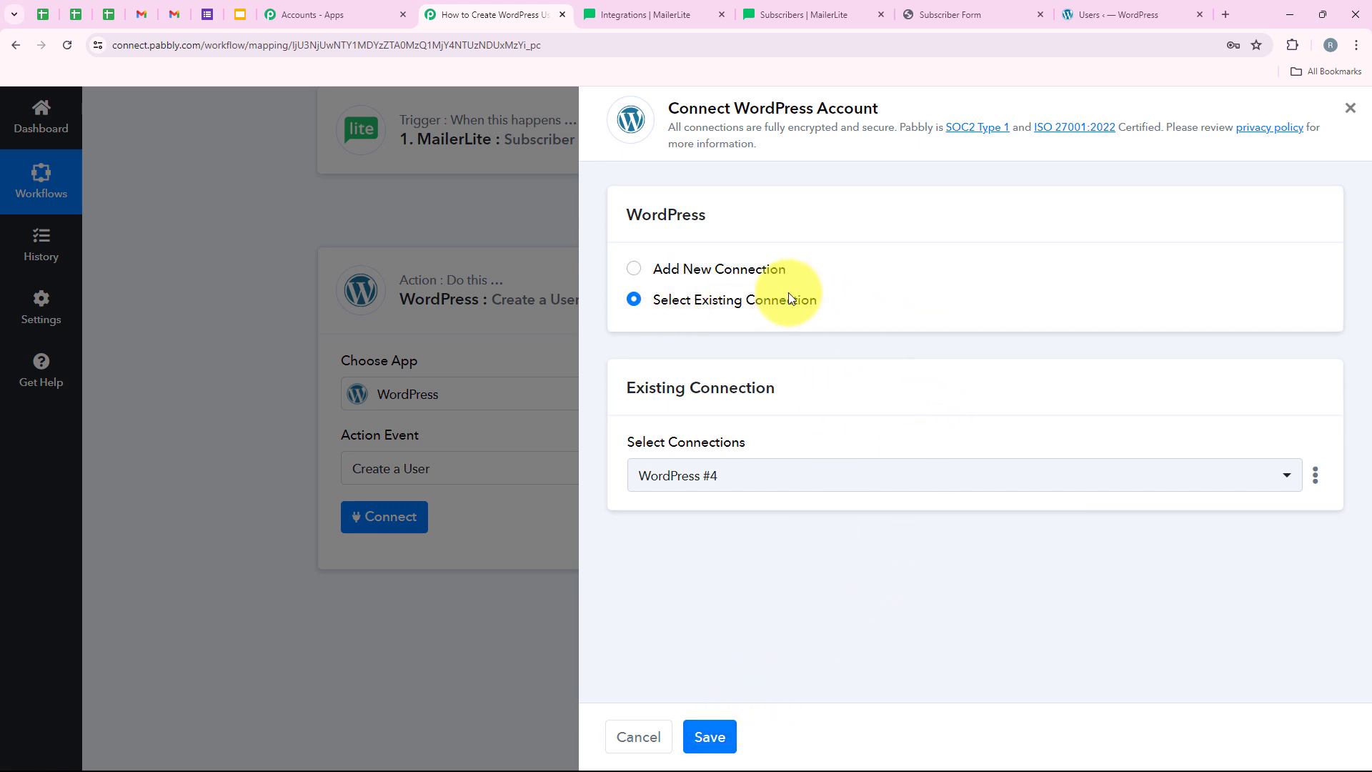
pyautogui.click(761, 272)
pyautogui.scroll(-1, 867, 459)
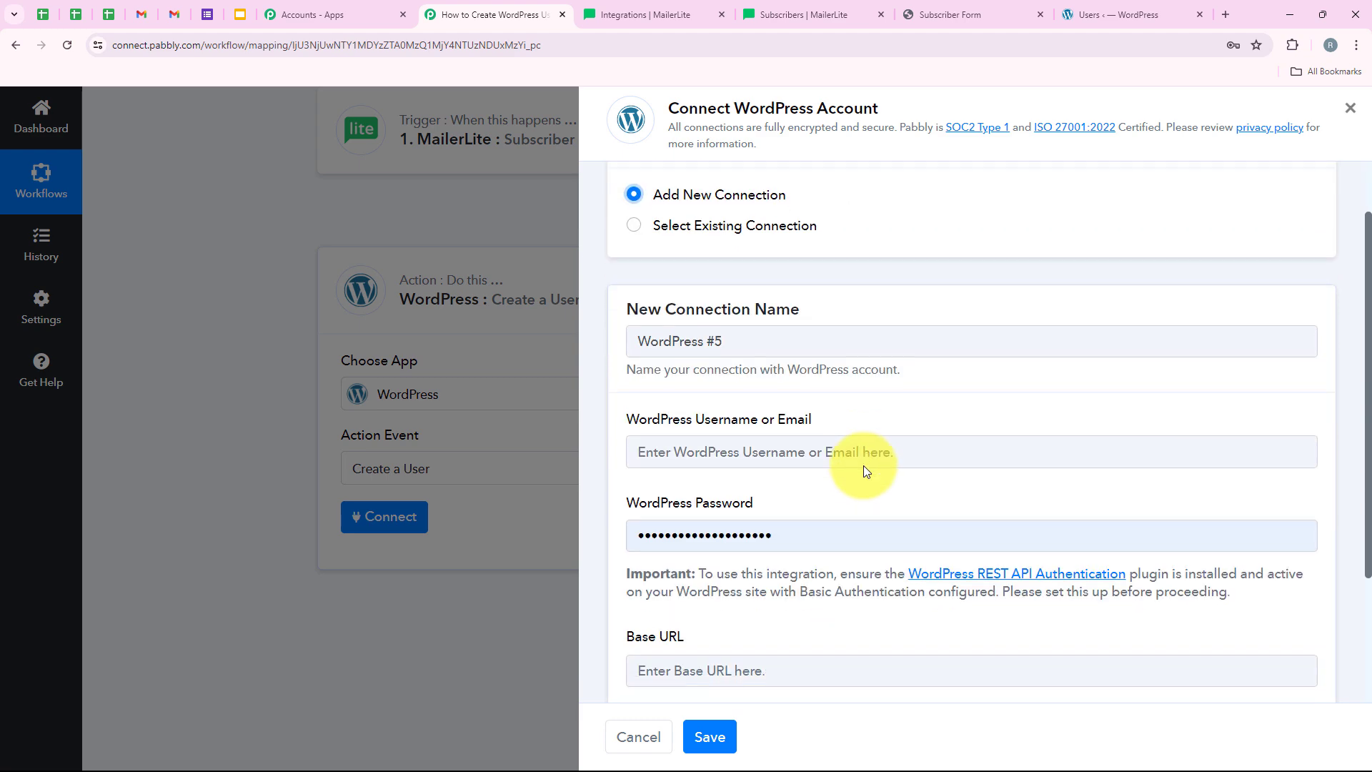
# - Read the new connection's username, password and Base URL fields and the note on the WordPress REST API Authentication plugin
pyautogui.scroll(-2, 911, 370)
pyautogui.moveTo(606, 272); pyautogui.dragTo(886, 279)
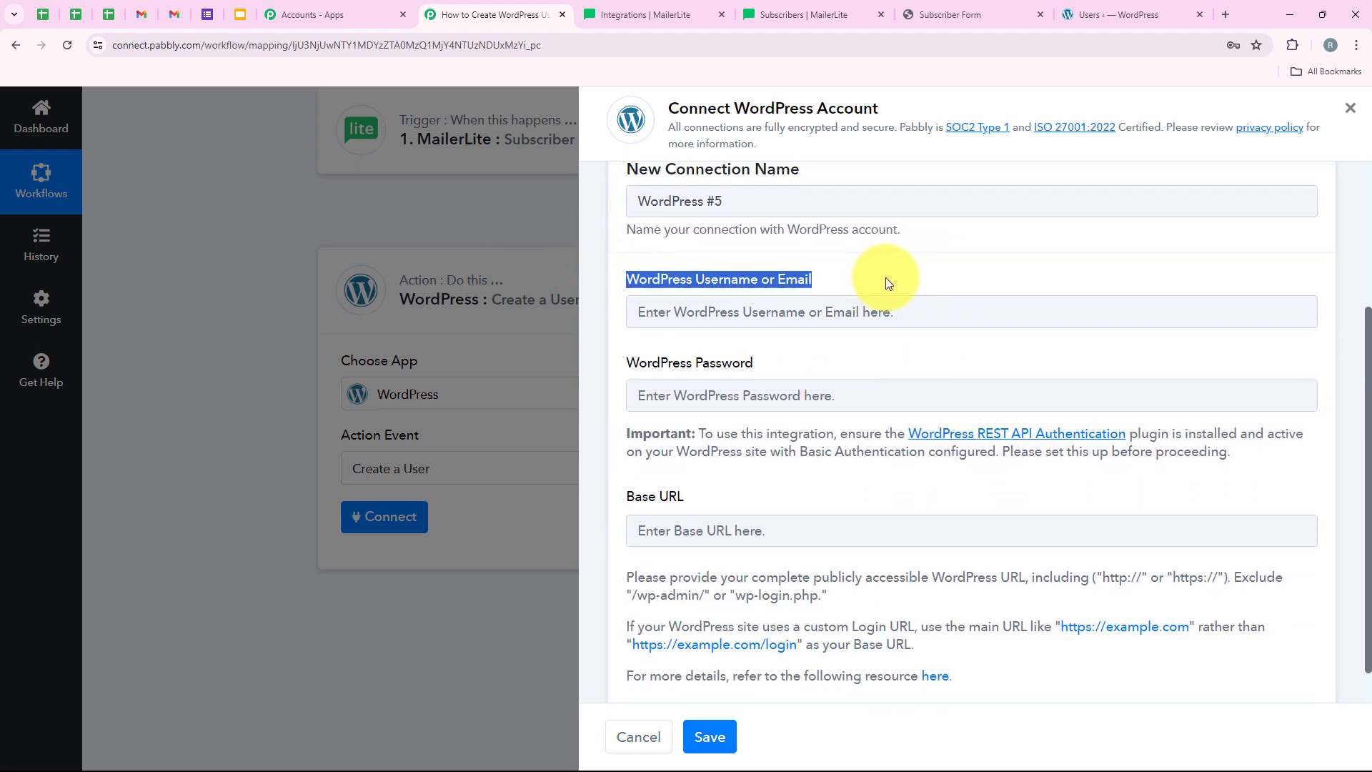
pyautogui.moveTo(600, 359); pyautogui.dragTo(888, 367)
pyautogui.scroll(-1, 867, 358)
pyautogui.moveTo(626, 450); pyautogui.dragTo(756, 445)
pyautogui.click(756, 442)
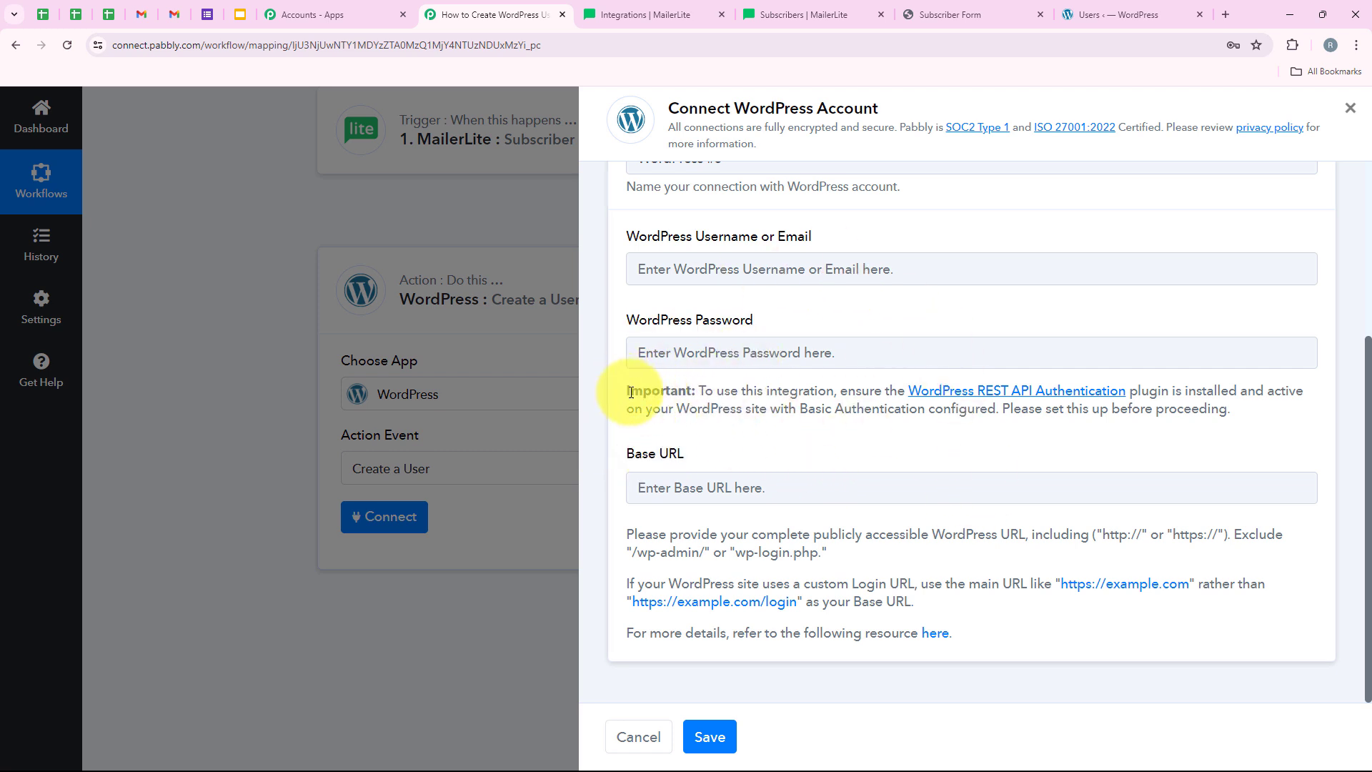
pyautogui.moveTo(615, 404); pyautogui.dragTo(704, 391)
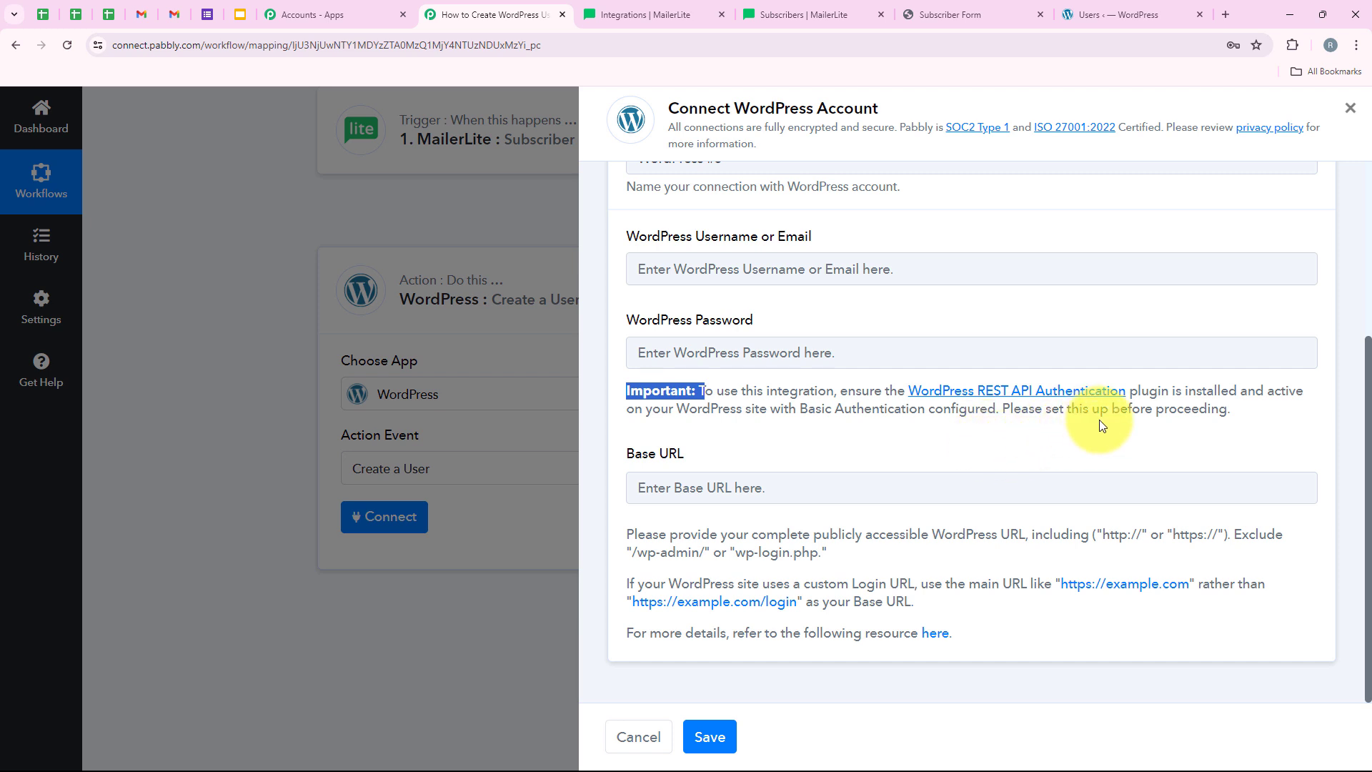
pyautogui.moveTo(1295, 413); pyautogui.dragTo(697, 392)
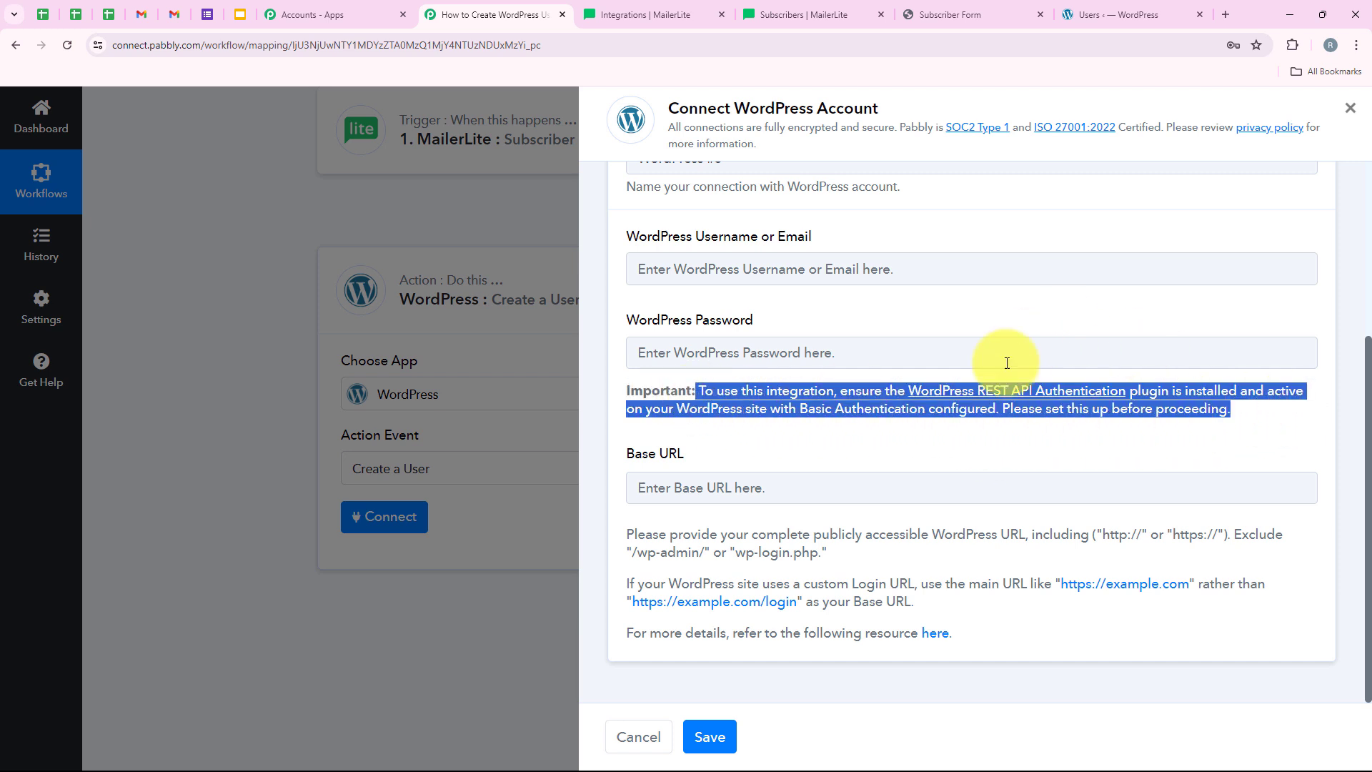
pyautogui.click(926, 425)
pyautogui.scroll(3, 814, 438)
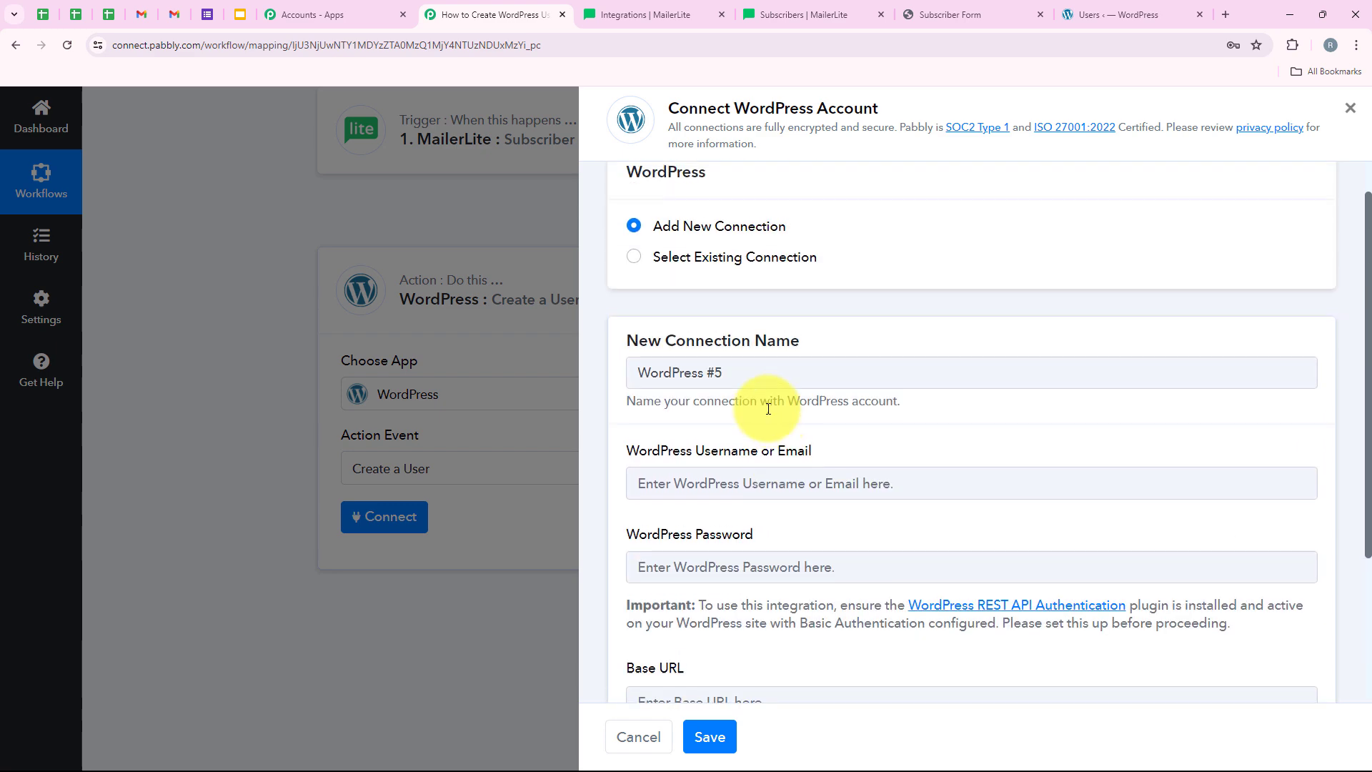
# - Fill in the WordPress username and account password for the new connection, leaving the Base URL empty
pyautogui.scroll(-3, 808, 503)
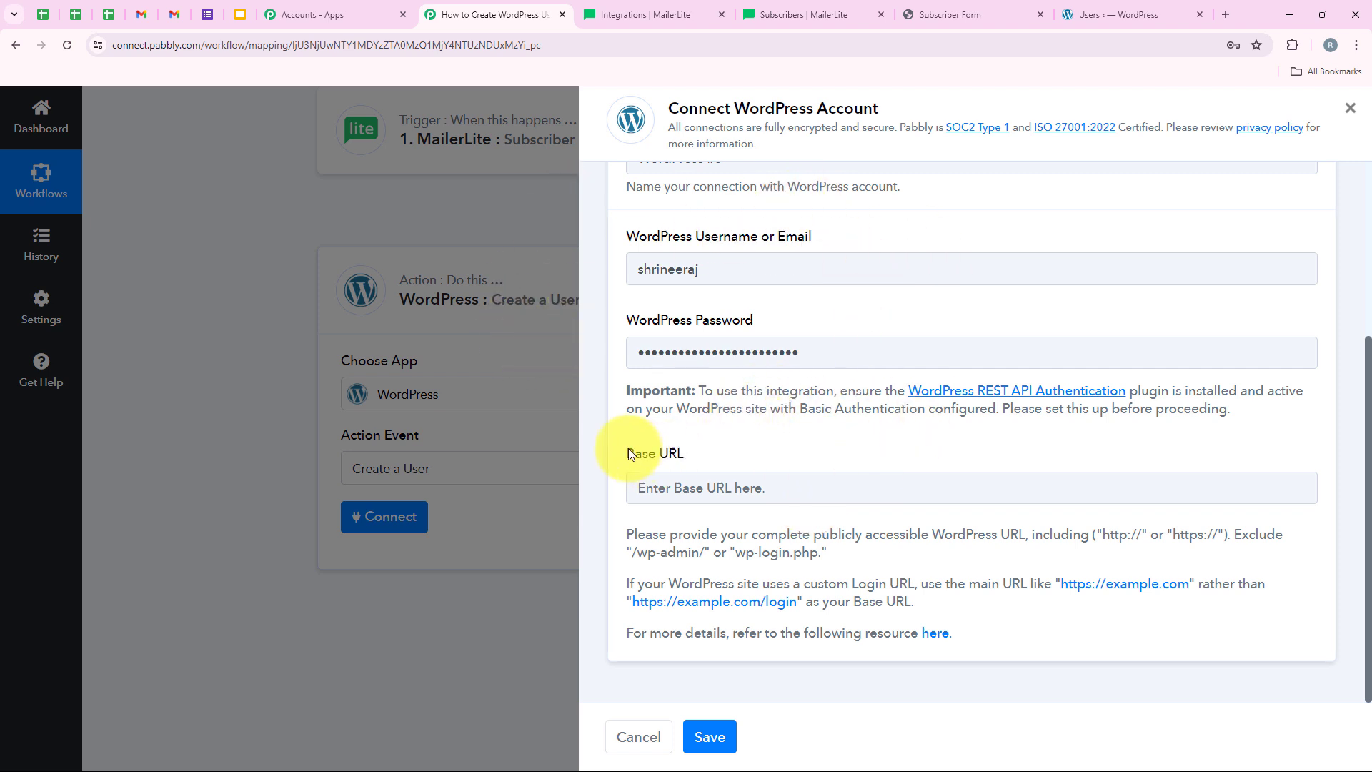
pyautogui.moveTo(628, 461); pyautogui.dragTo(693, 453)
pyautogui.click(718, 426)
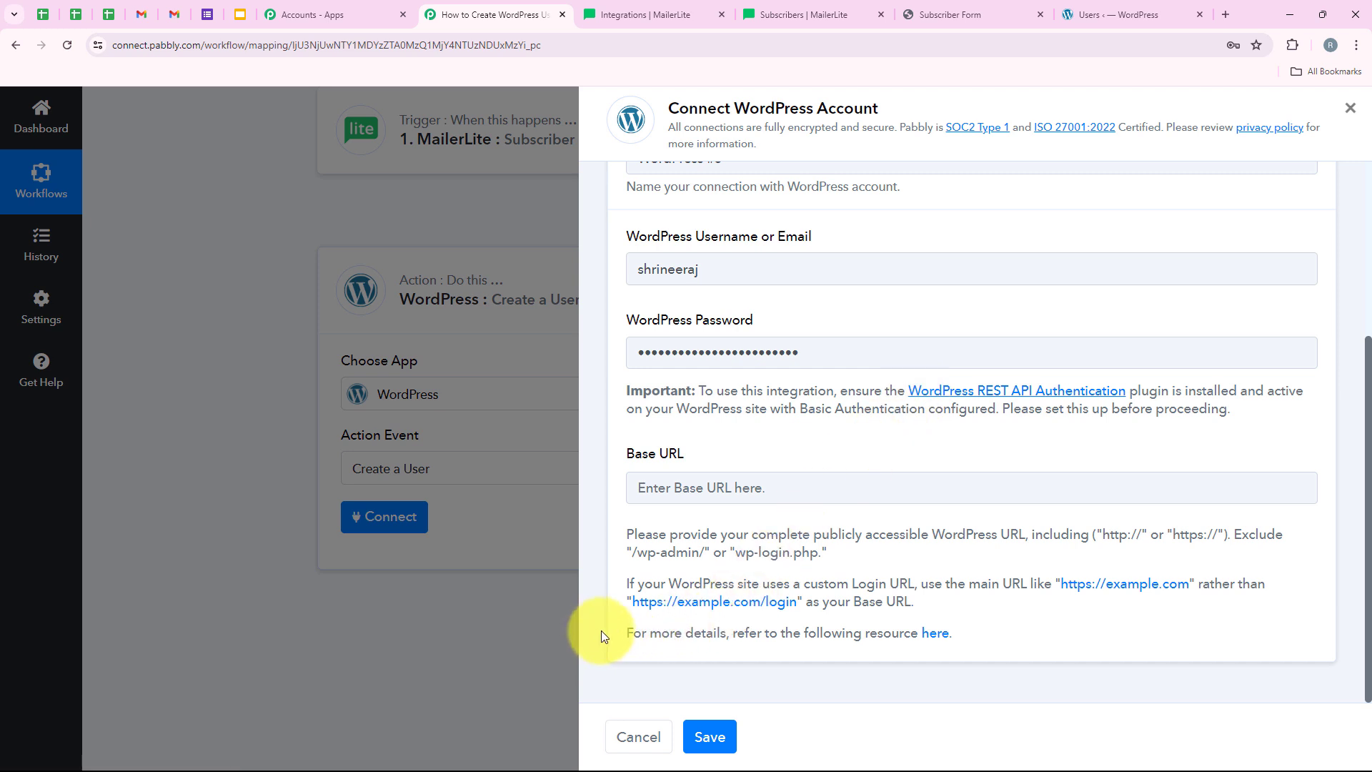
# - Open the linked resource with more details on the WordPress connection and close its video tab
pyautogui.moveTo(599, 632); pyautogui.dragTo(978, 627)
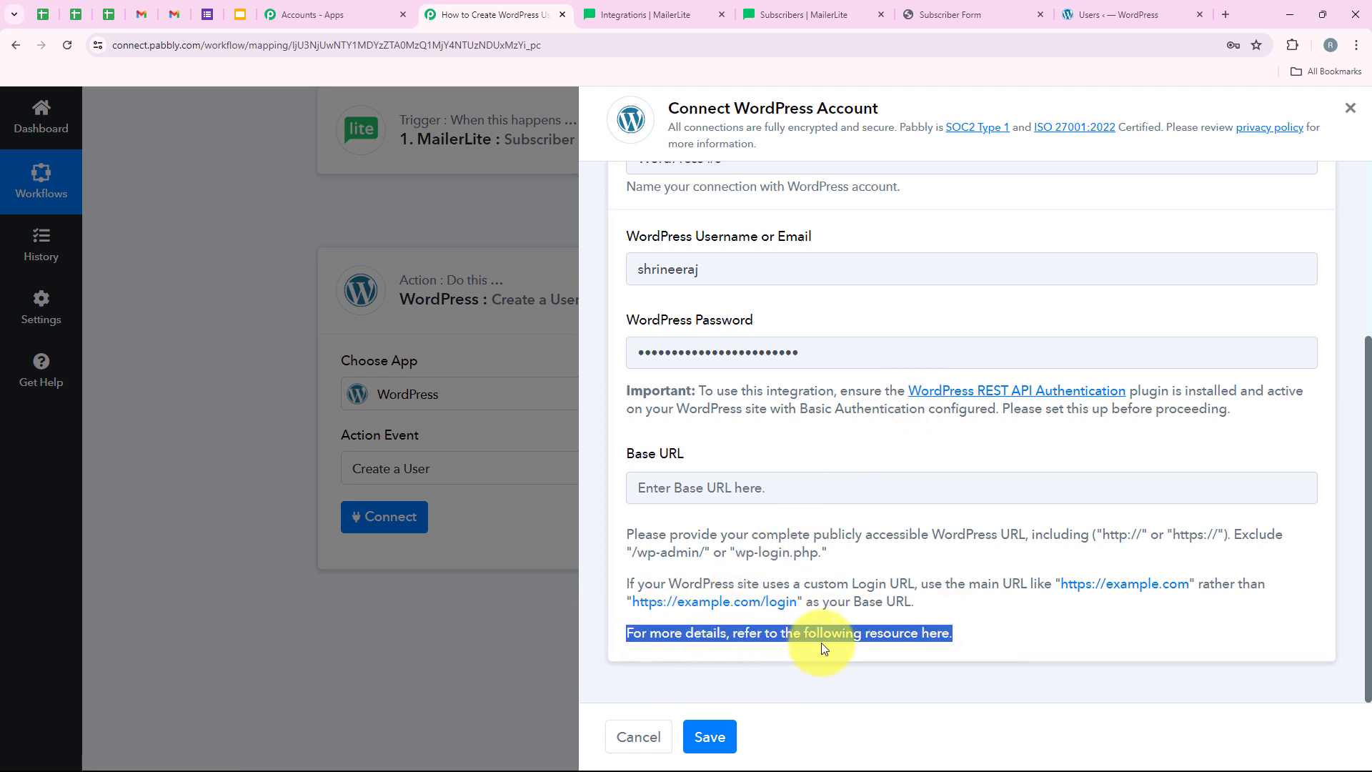
pyautogui.click(945, 638)
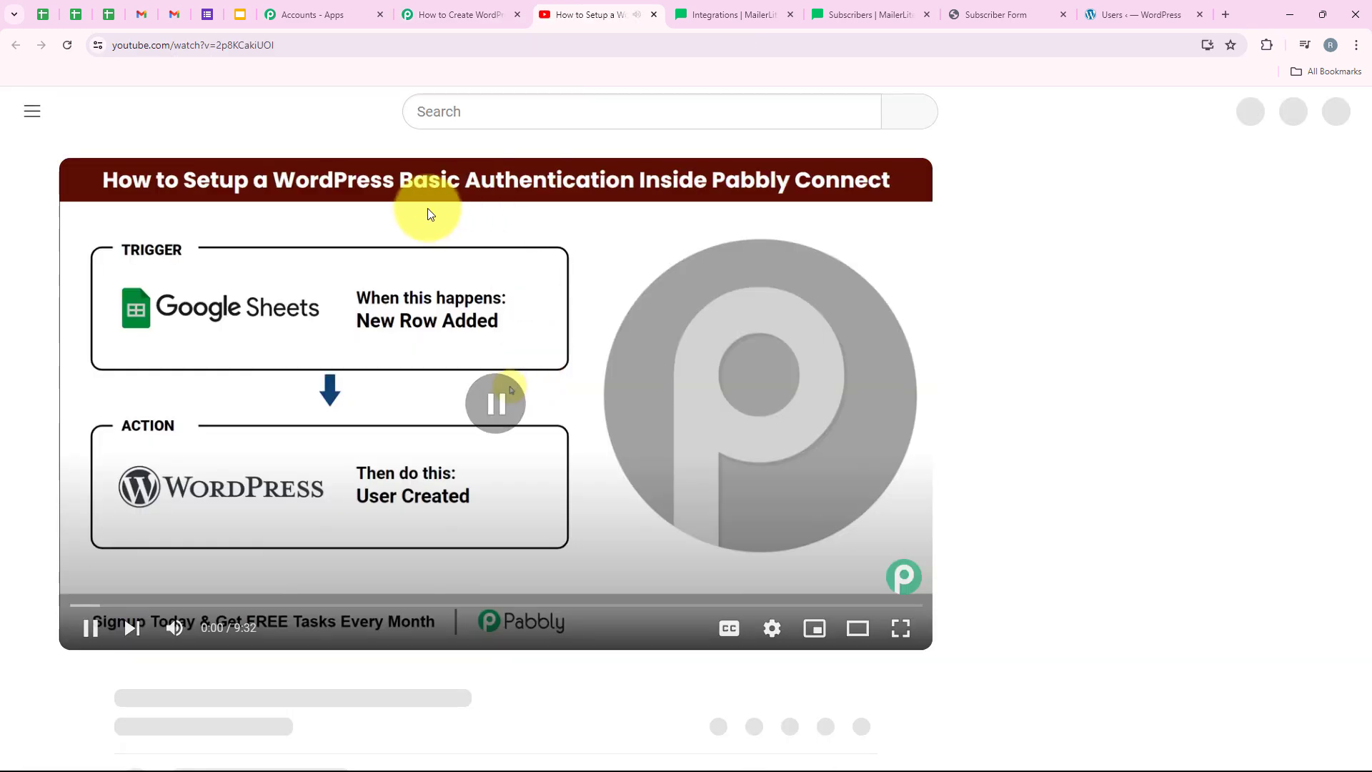
pyautogui.click(654, 15)
# - Read the Base URL guidance on giving the complete public WordPress URL without "/wp-admin/" or "wp-login.php"
pyautogui.click(888, 488)
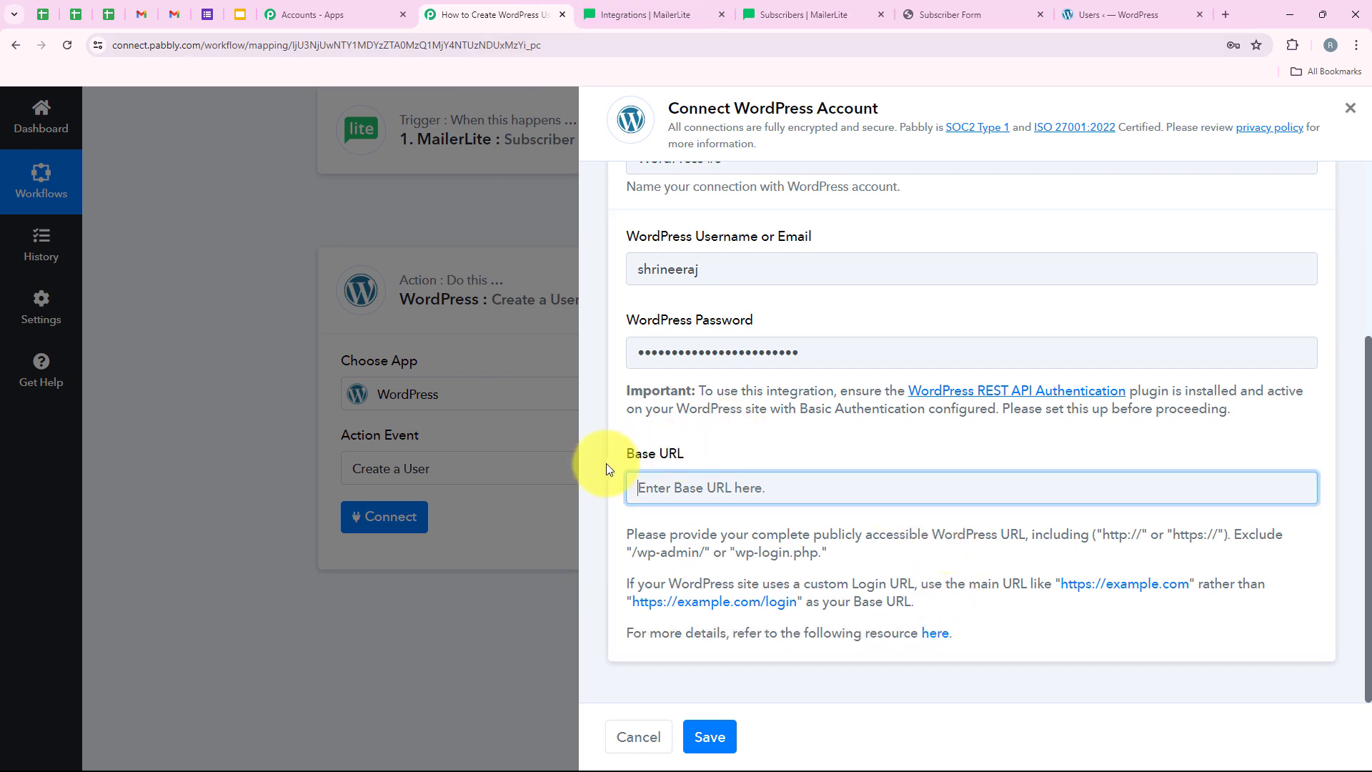
pyautogui.moveTo(619, 467); pyautogui.dragTo(695, 461)
pyautogui.click(706, 450)
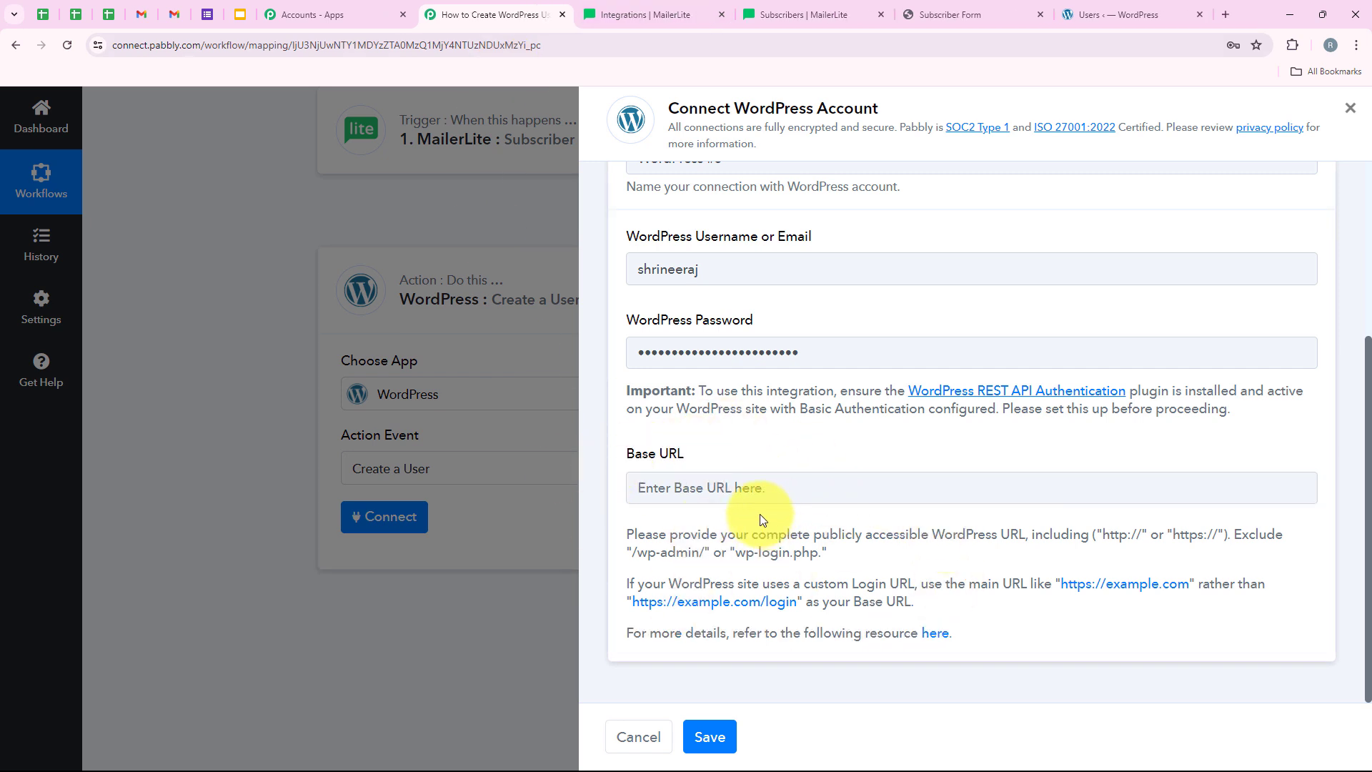
pyautogui.moveTo(635, 532); pyautogui.dragTo(962, 534)
pyautogui.moveTo(1015, 535); pyautogui.dragTo(1026, 535)
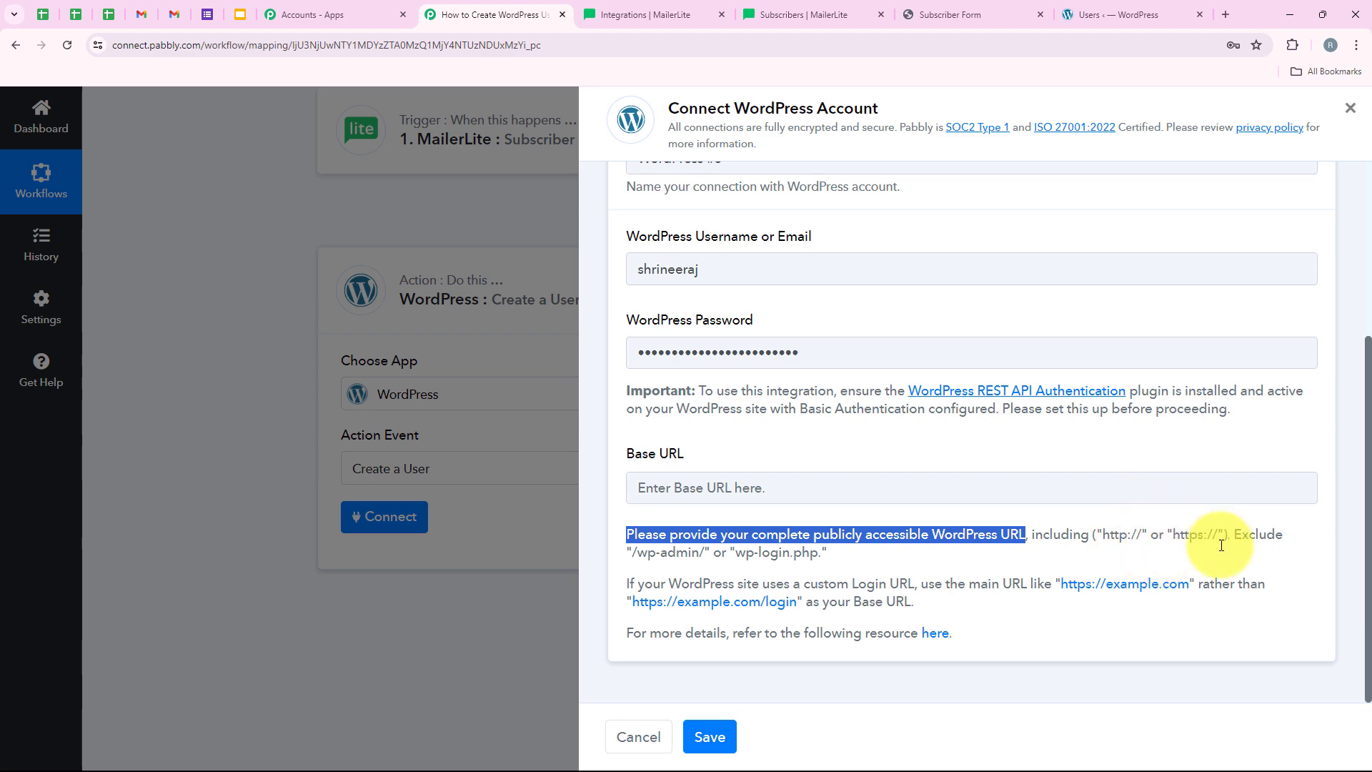
pyautogui.click(821, 568)
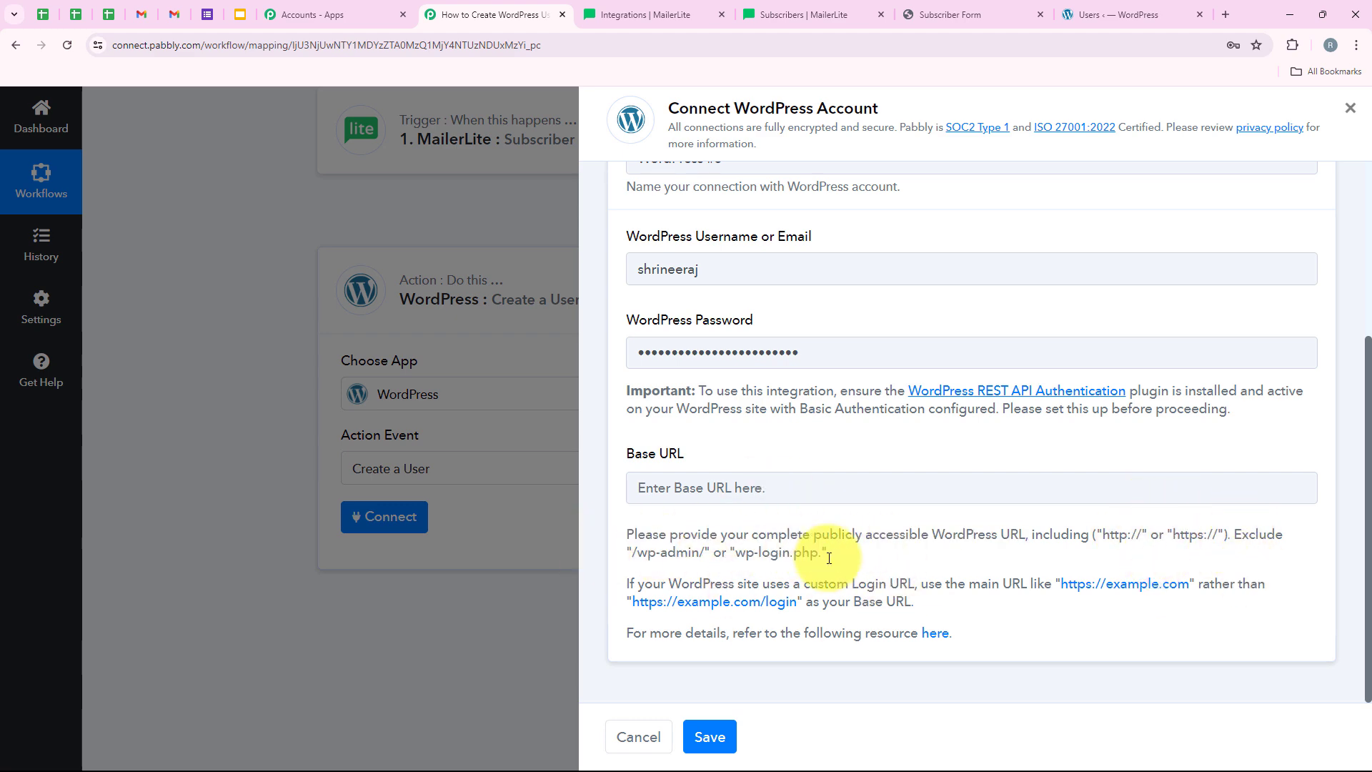
pyautogui.click(1103, 9)
pyautogui.click(411, 45)
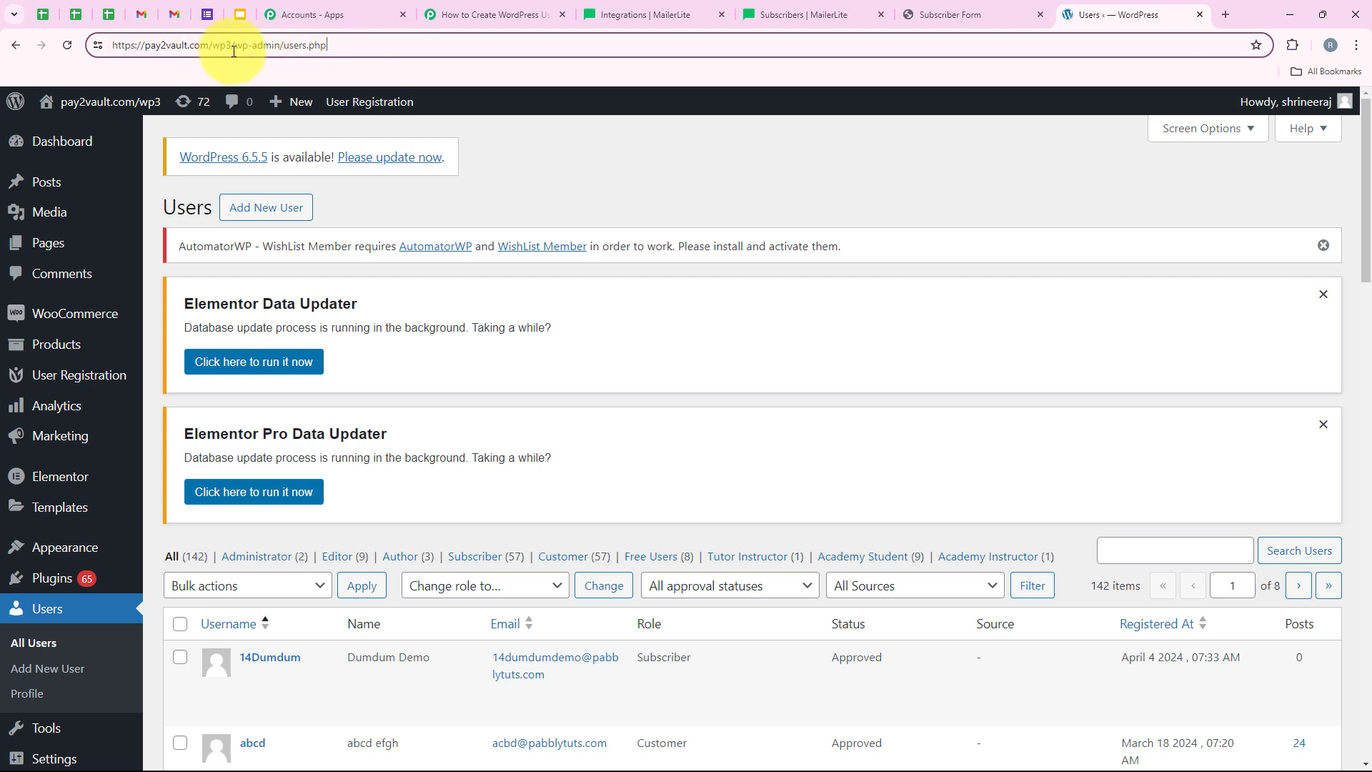
pyautogui.moveTo(230, 45); pyautogui.dragTo(108, 45)
pyautogui.hotkey('ctrl', 'c')
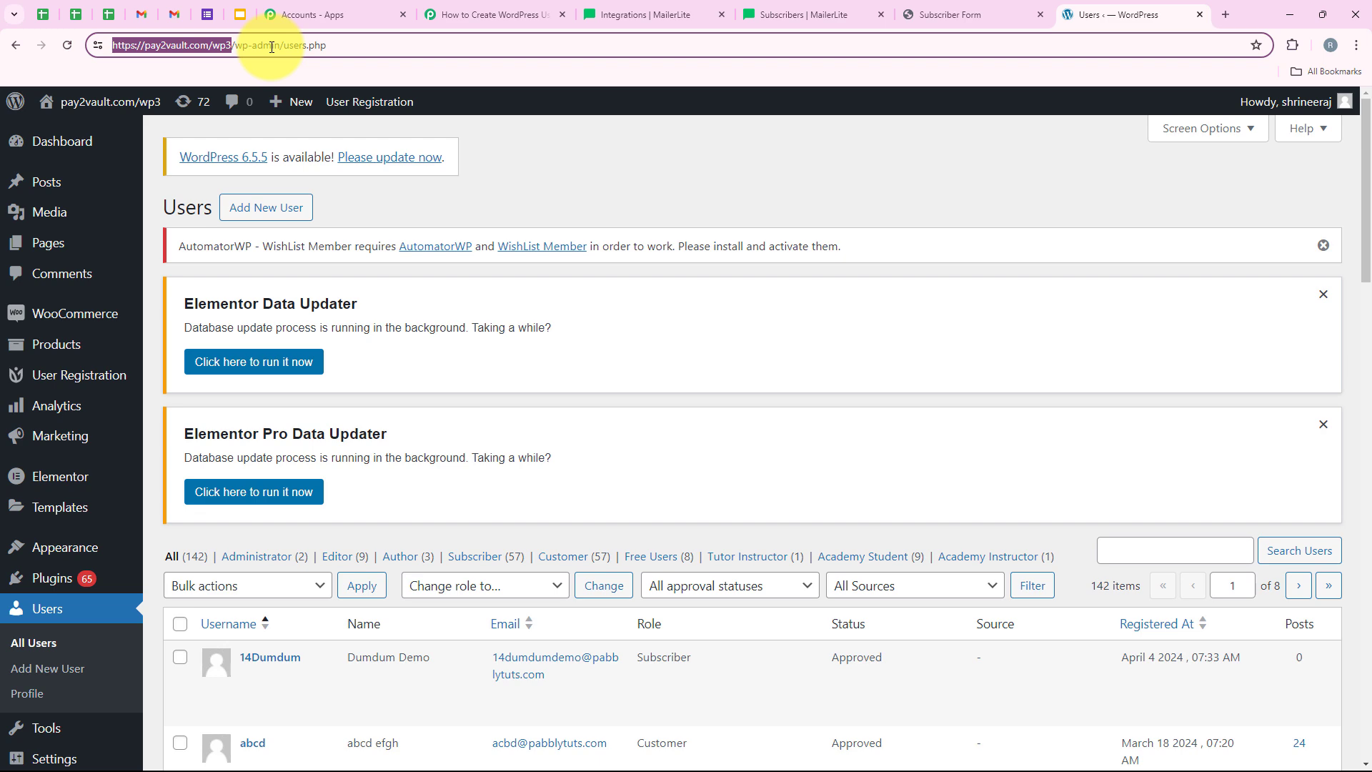
# - Paste the copied site address as the Base URL in Pabbly Connect, save the connection and accept the browser's password update
pyautogui.click(490, 14)
pyautogui.rightClick(725, 490)
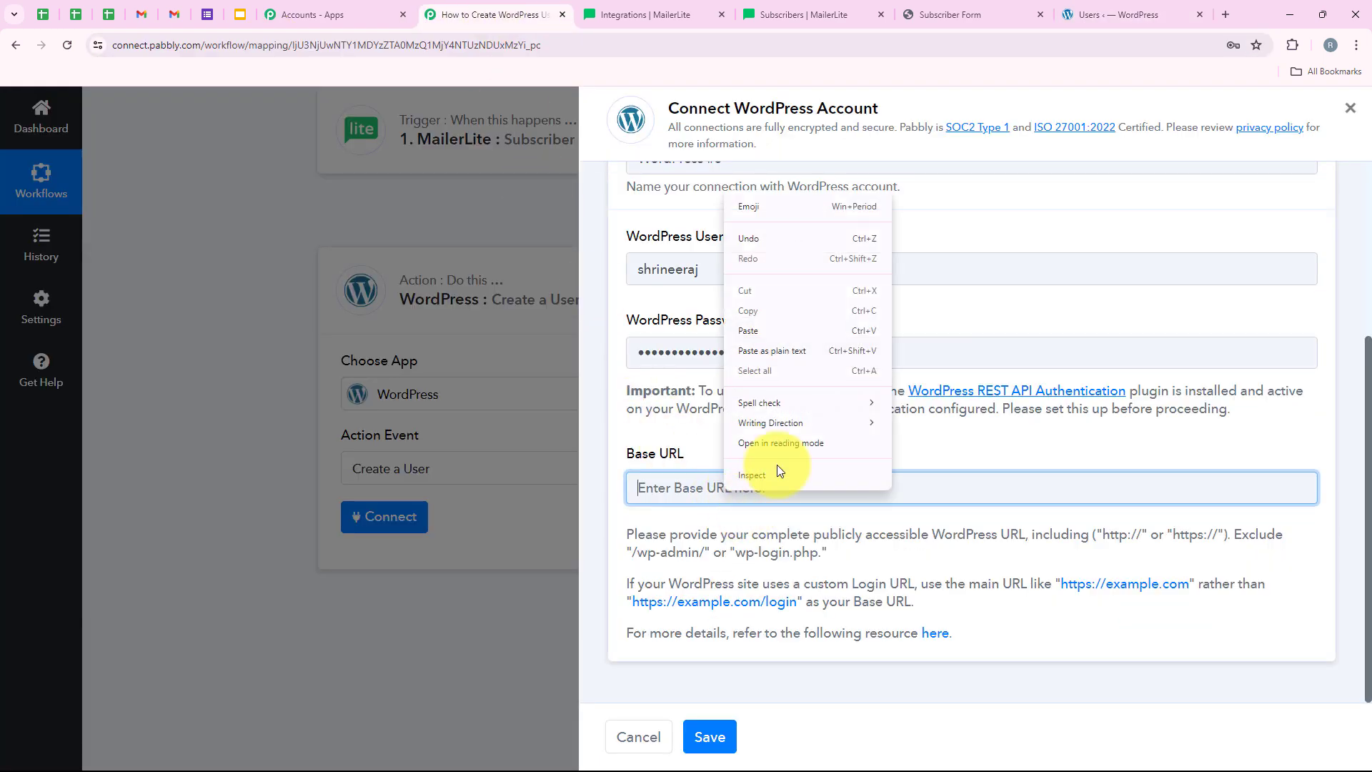
pyautogui.click(757, 330)
pyautogui.click(728, 737)
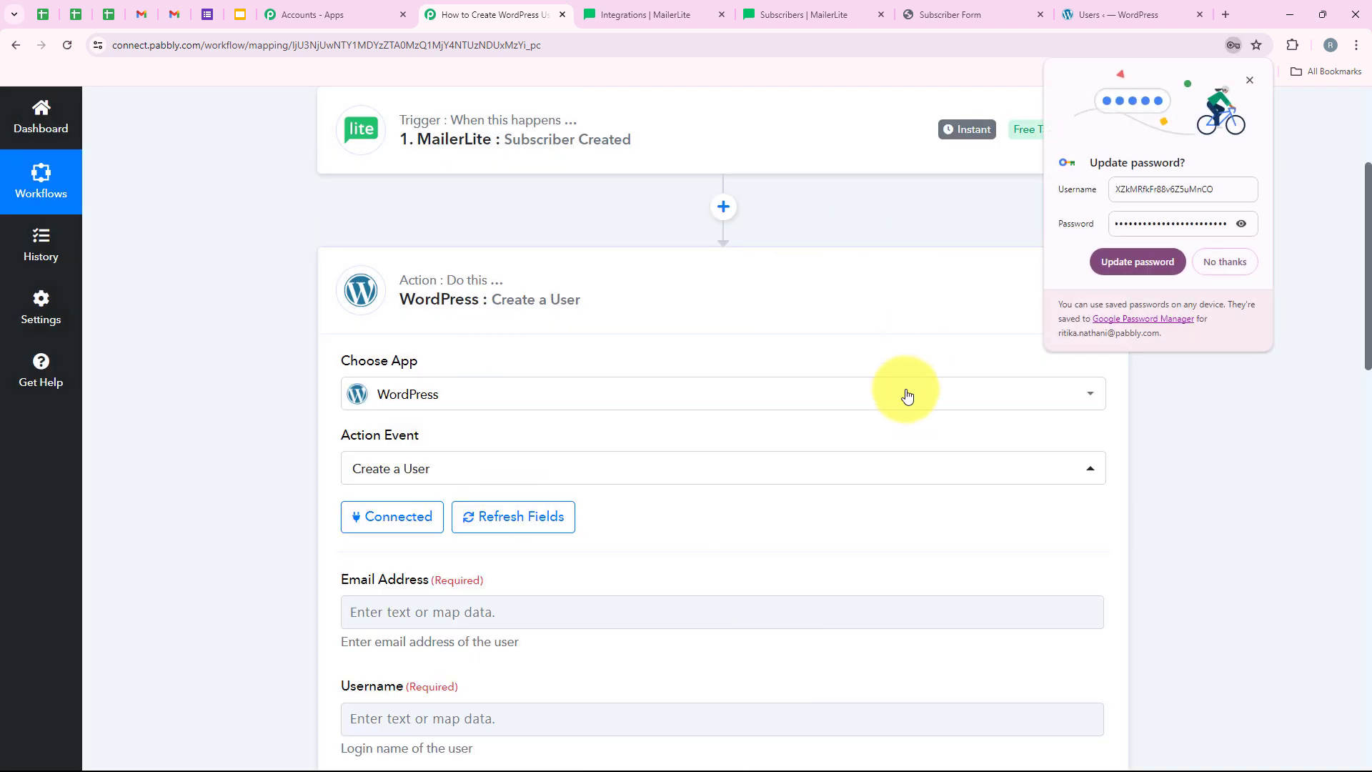
pyautogui.click(1177, 262)
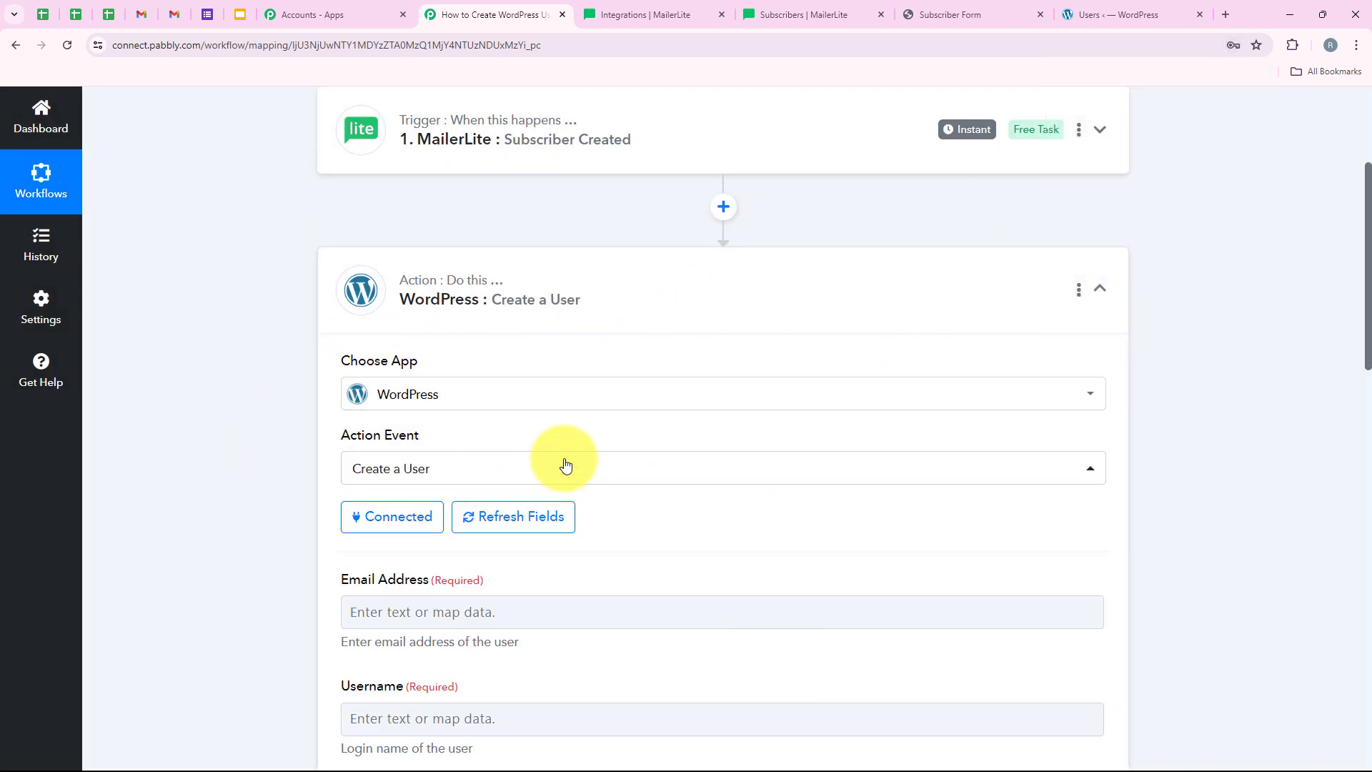
# - Examine the required Email Address, Username and Password fields of the Create a User action
pyautogui.scroll(-1, 430, 425)
pyautogui.scroll(-3, 430, 426)
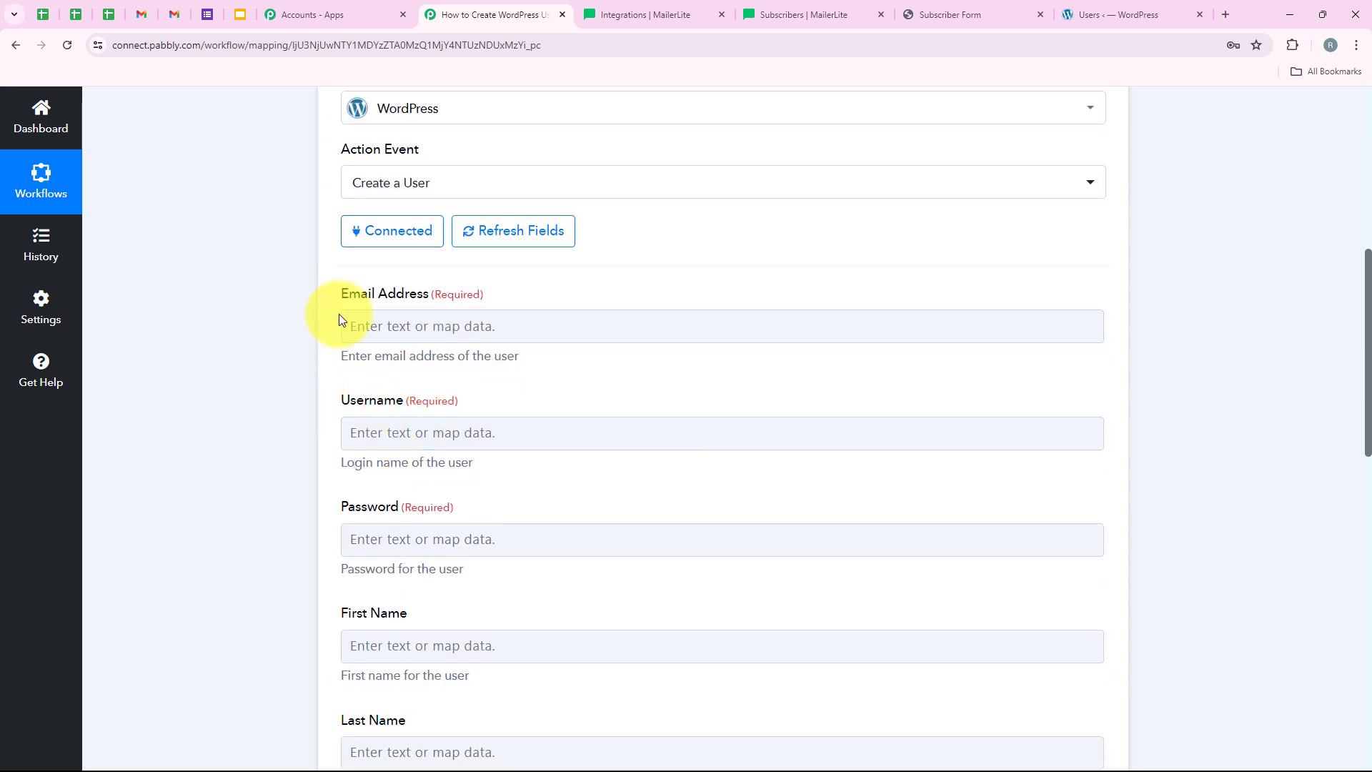
pyautogui.moveTo(344, 295); pyautogui.dragTo(429, 293)
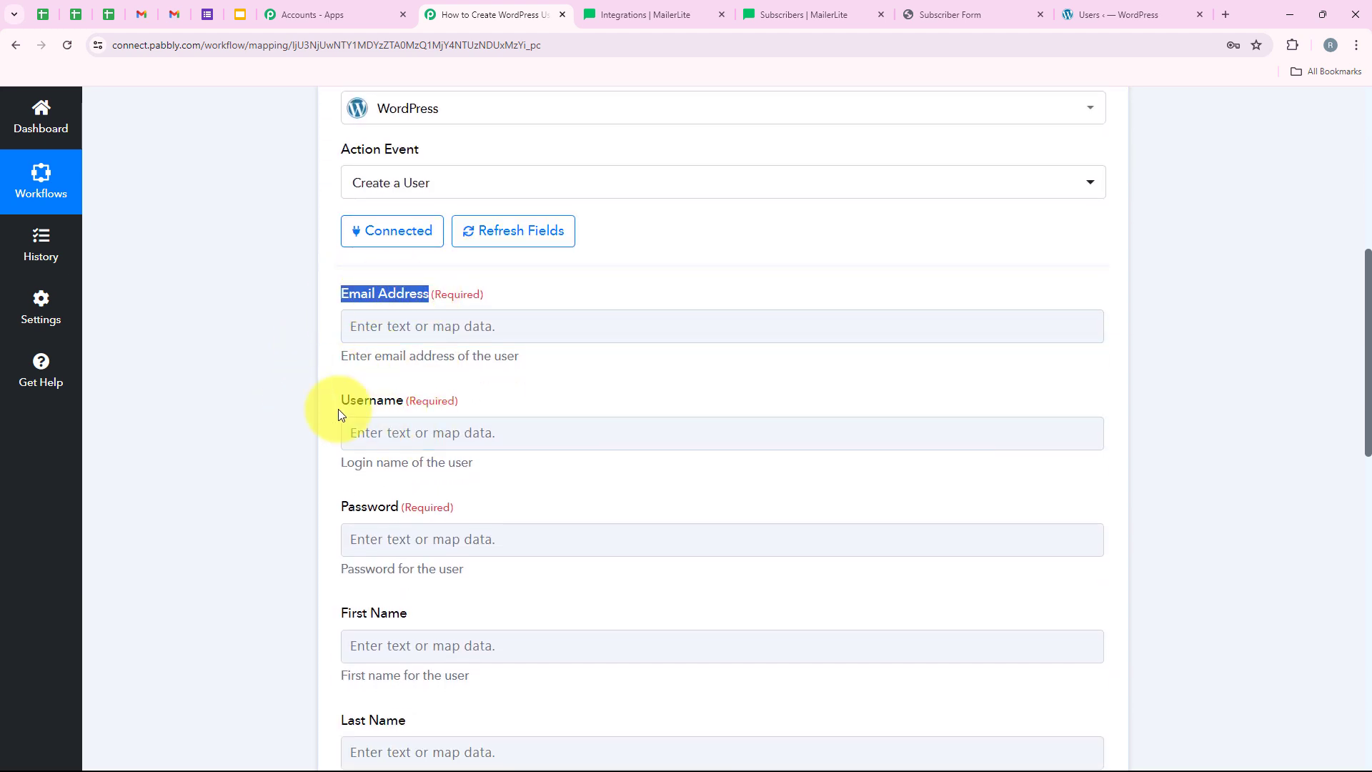
pyautogui.moveTo(339, 401); pyautogui.dragTo(397, 405)
pyautogui.moveTo(338, 506); pyautogui.dragTo(410, 507)
pyautogui.click(498, 384)
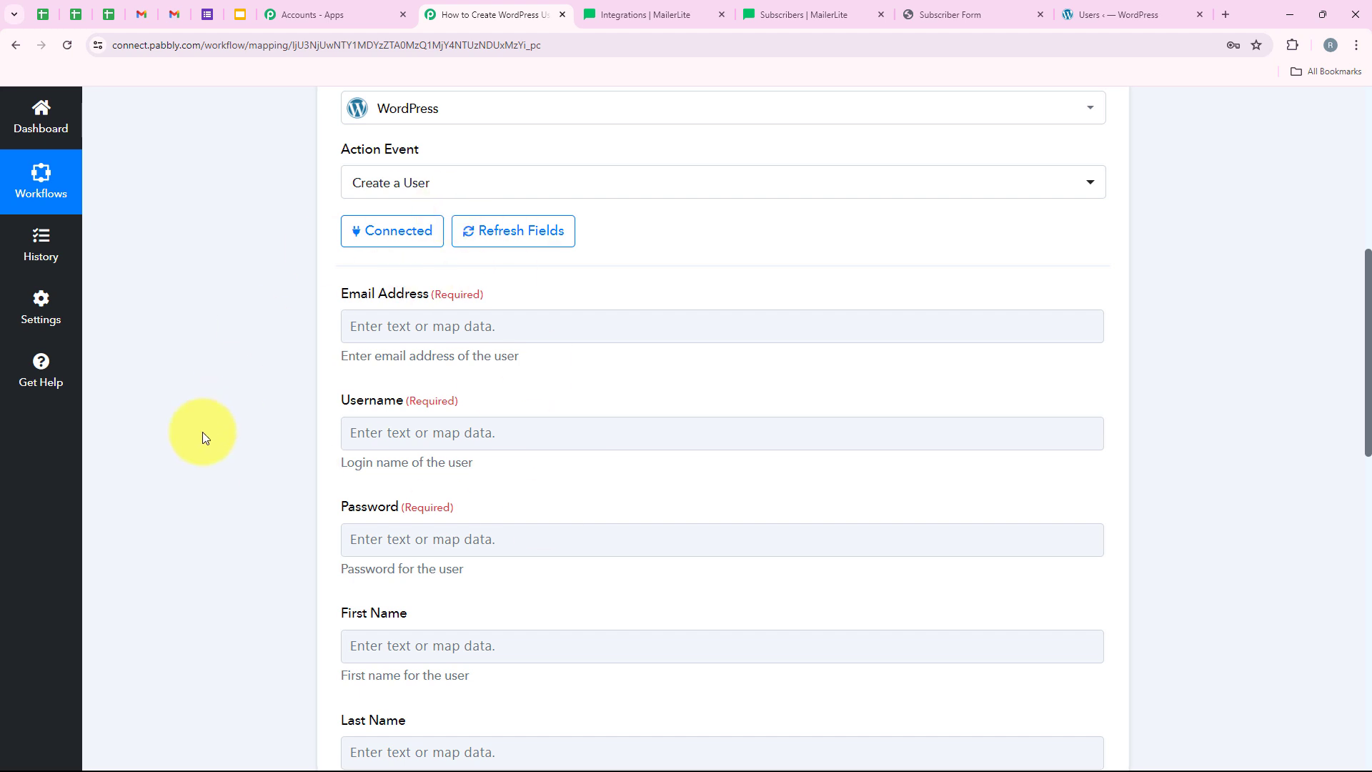
pyautogui.click(410, 330)
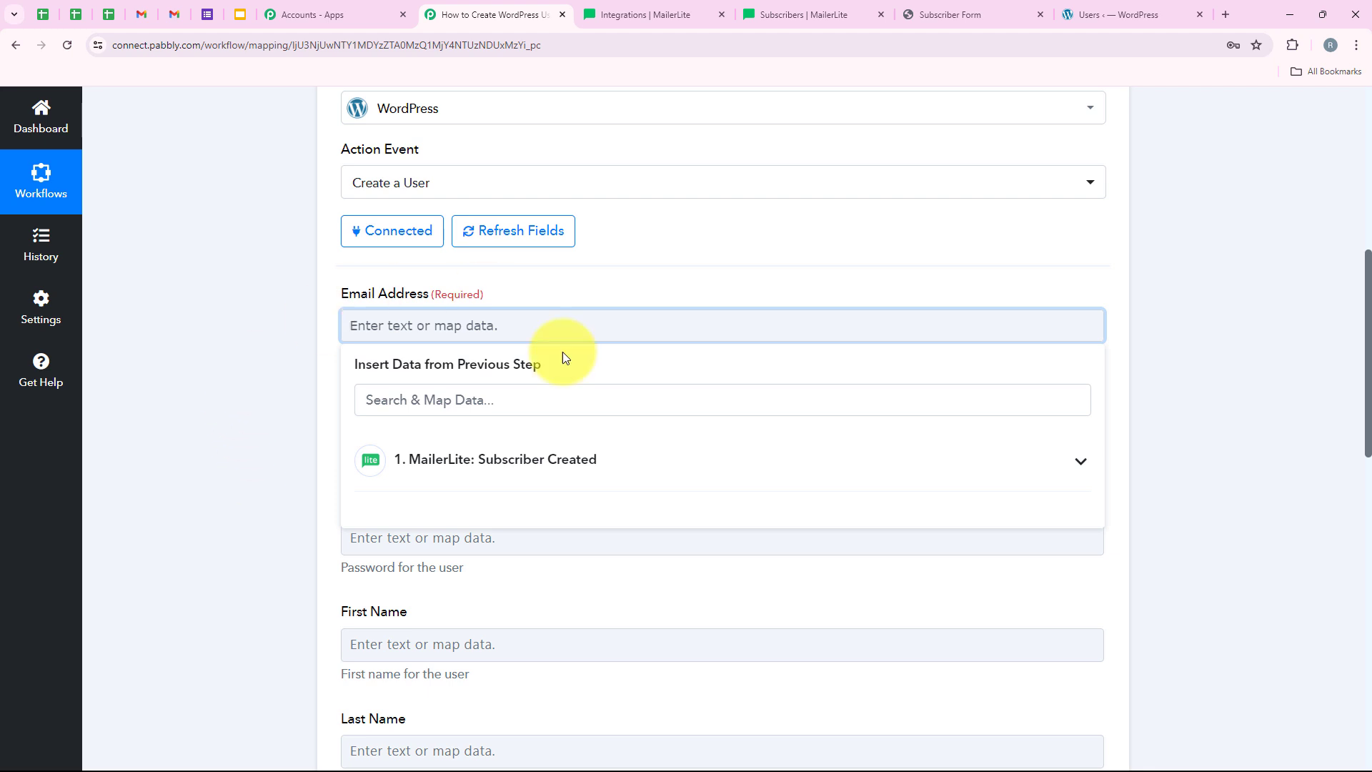
pyautogui.click(599, 458)
pyautogui.click(306, 422)
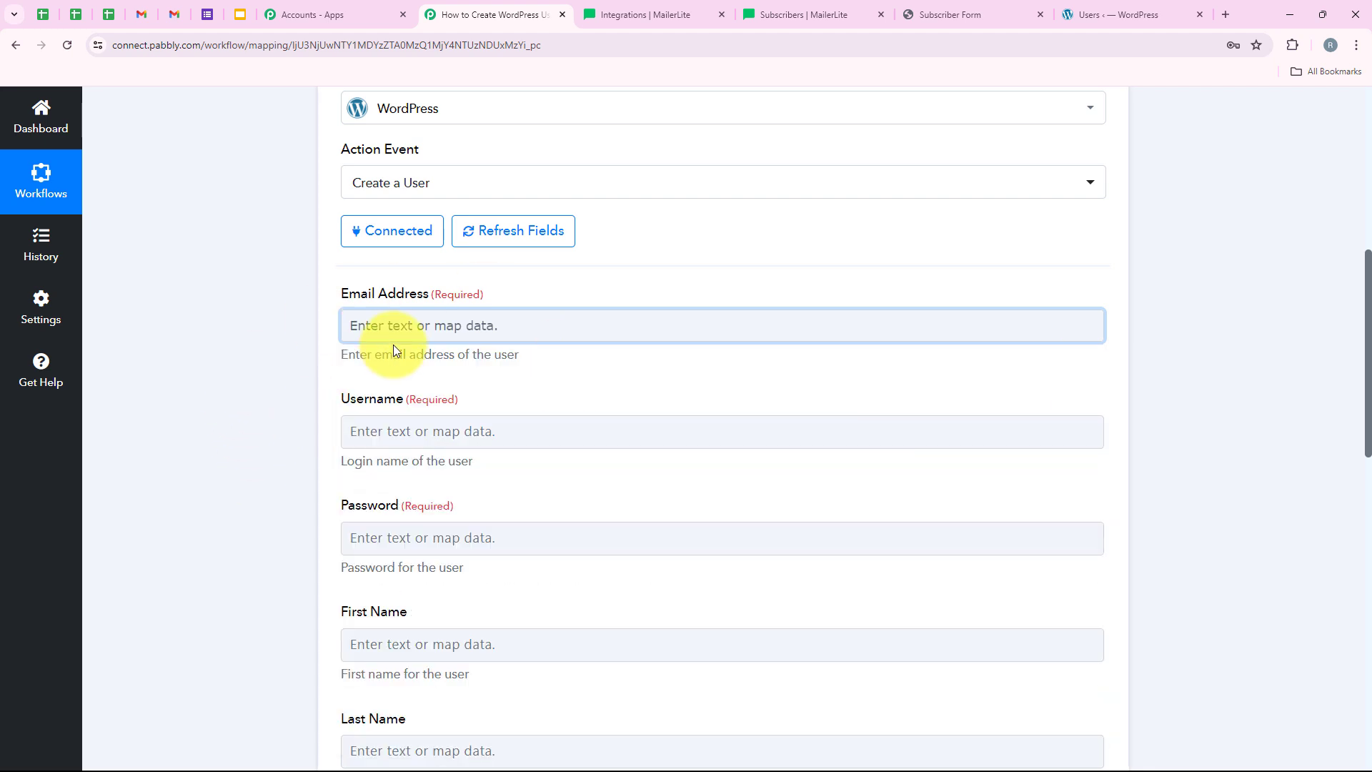
pyautogui.click(397, 332)
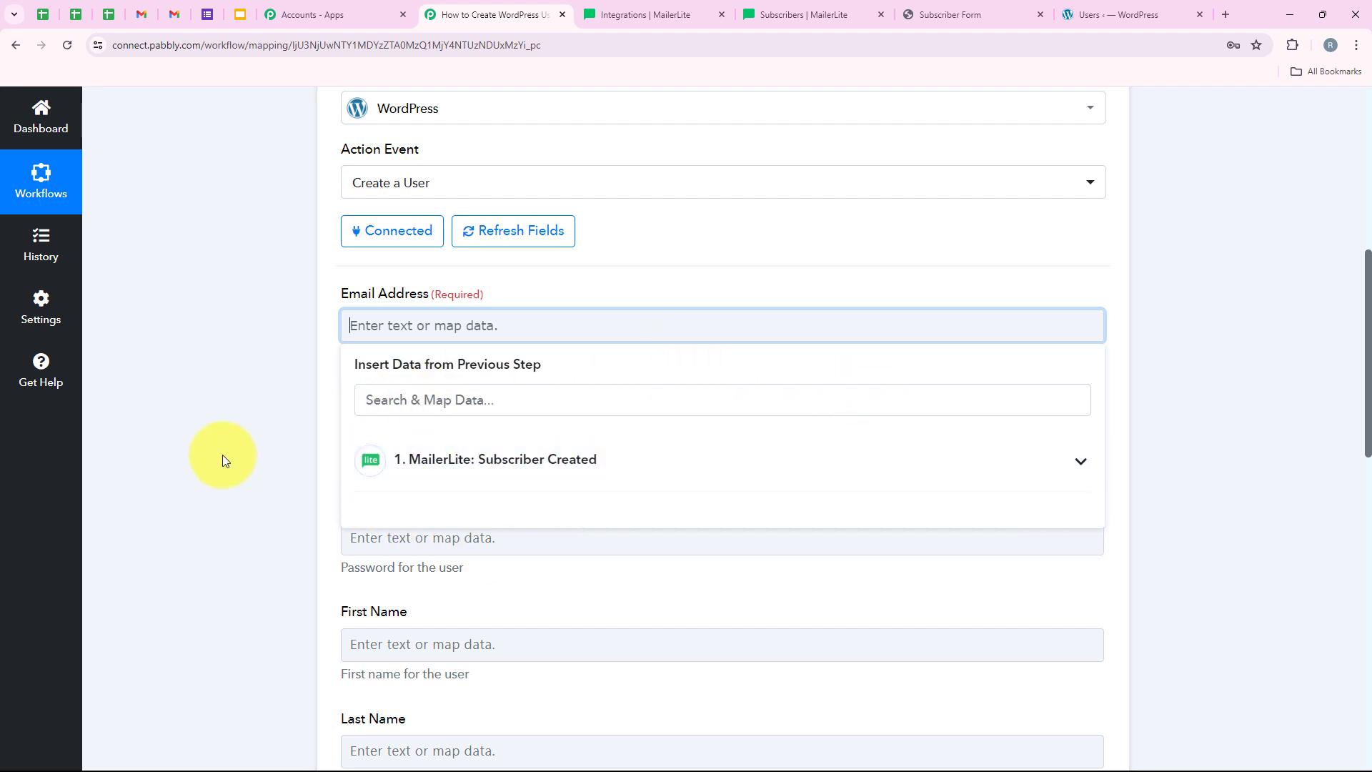
pyautogui.click(222, 454)
pyautogui.click(351, 325)
pyautogui.moveTo(328, 295); pyautogui.dragTo(430, 295)
pyautogui.click(419, 323)
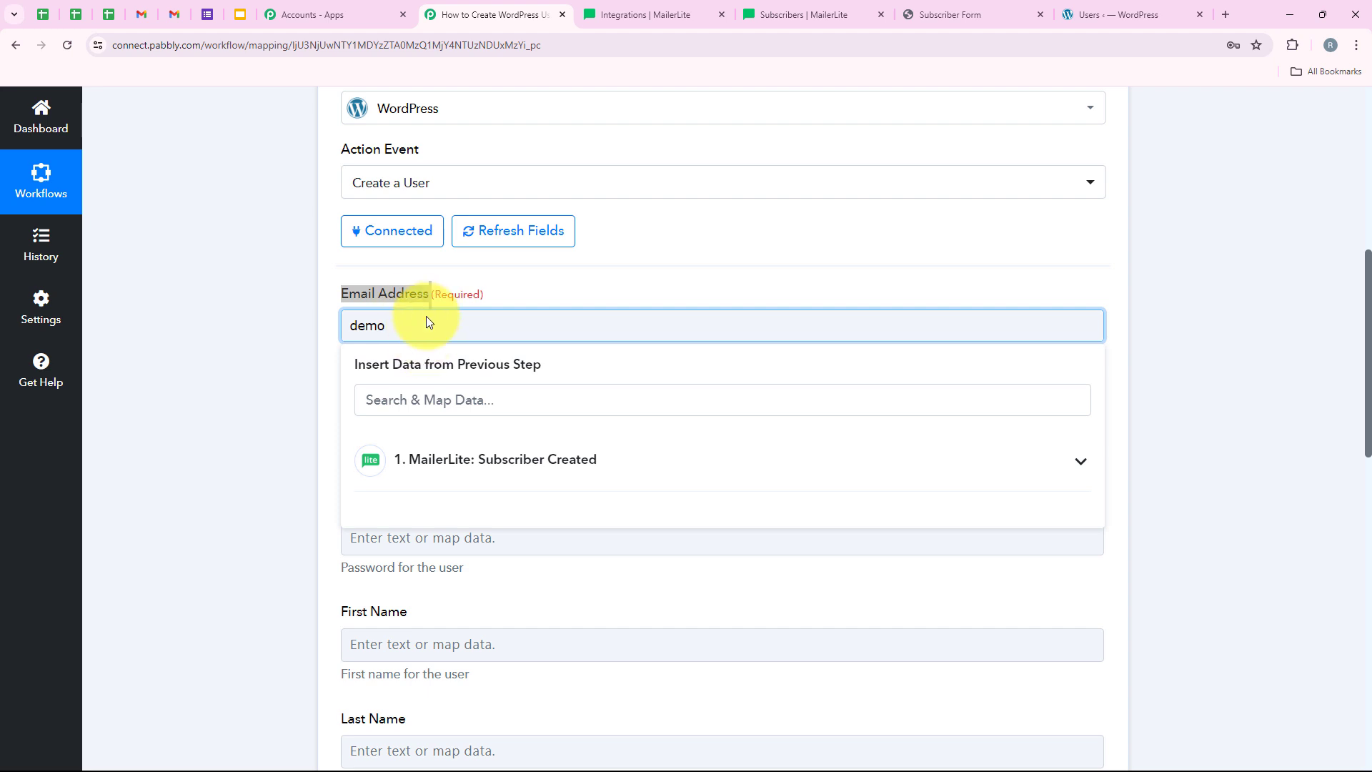
pyautogui.moveTo(429, 318); pyautogui.dragTo(273, 344)
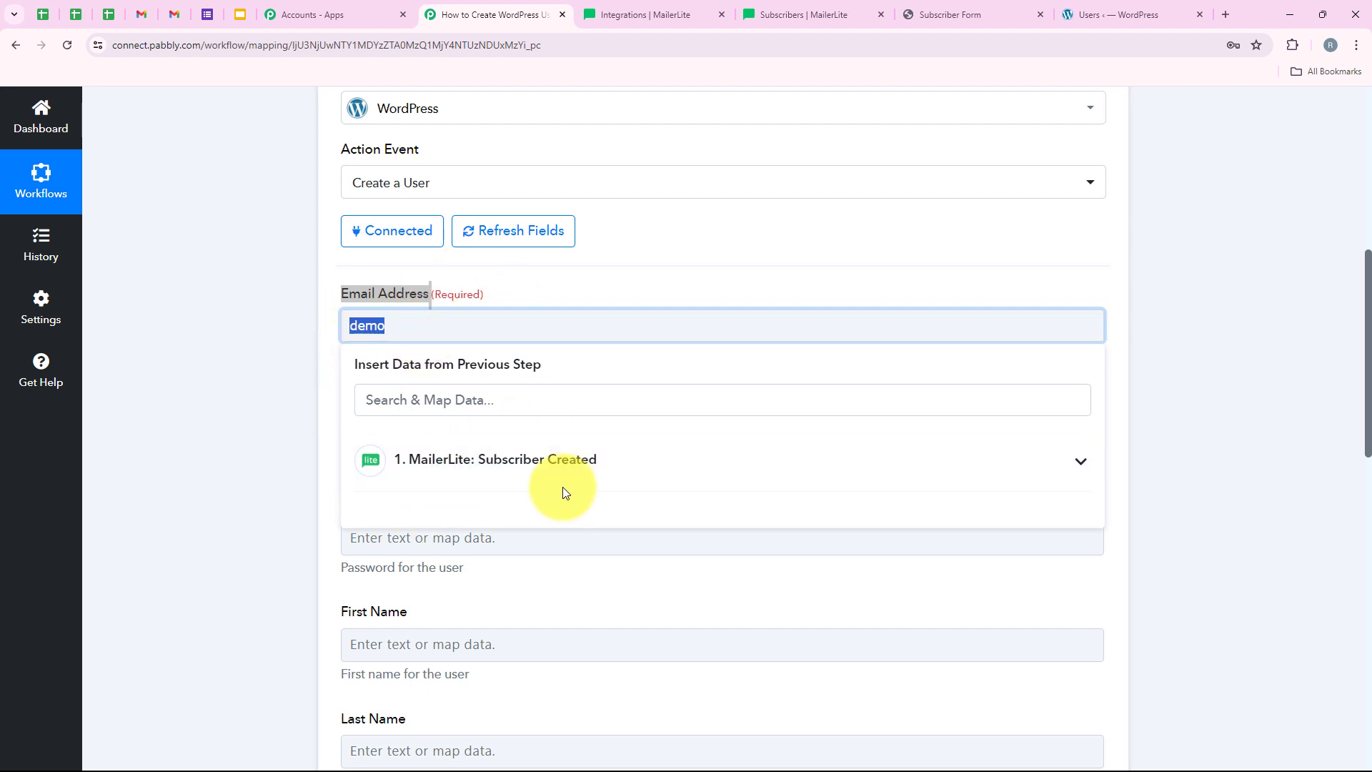
pyautogui.press('BackSpace')
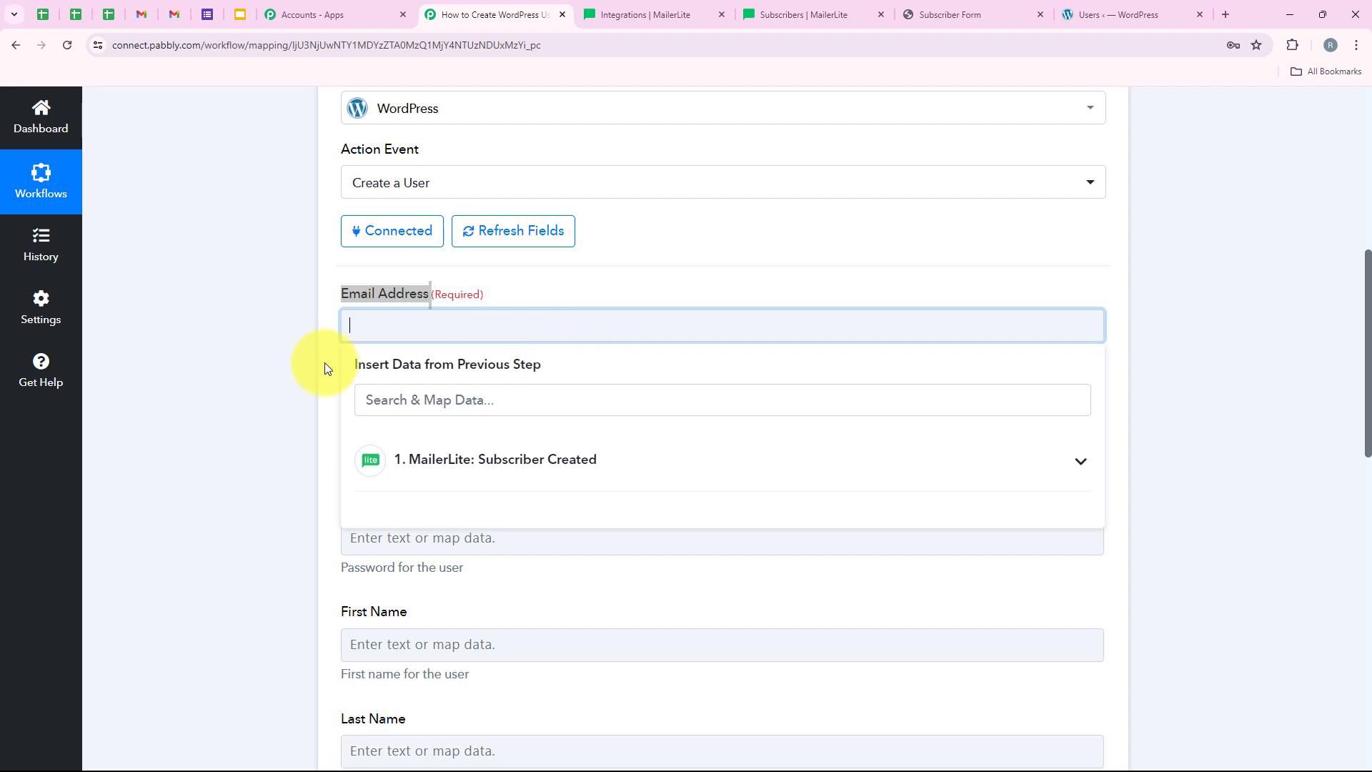
# - Map the Email Address field to the Email value from the MailerLite Subscriber Created step
pyautogui.click(444, 457)
pyautogui.click(448, 401)
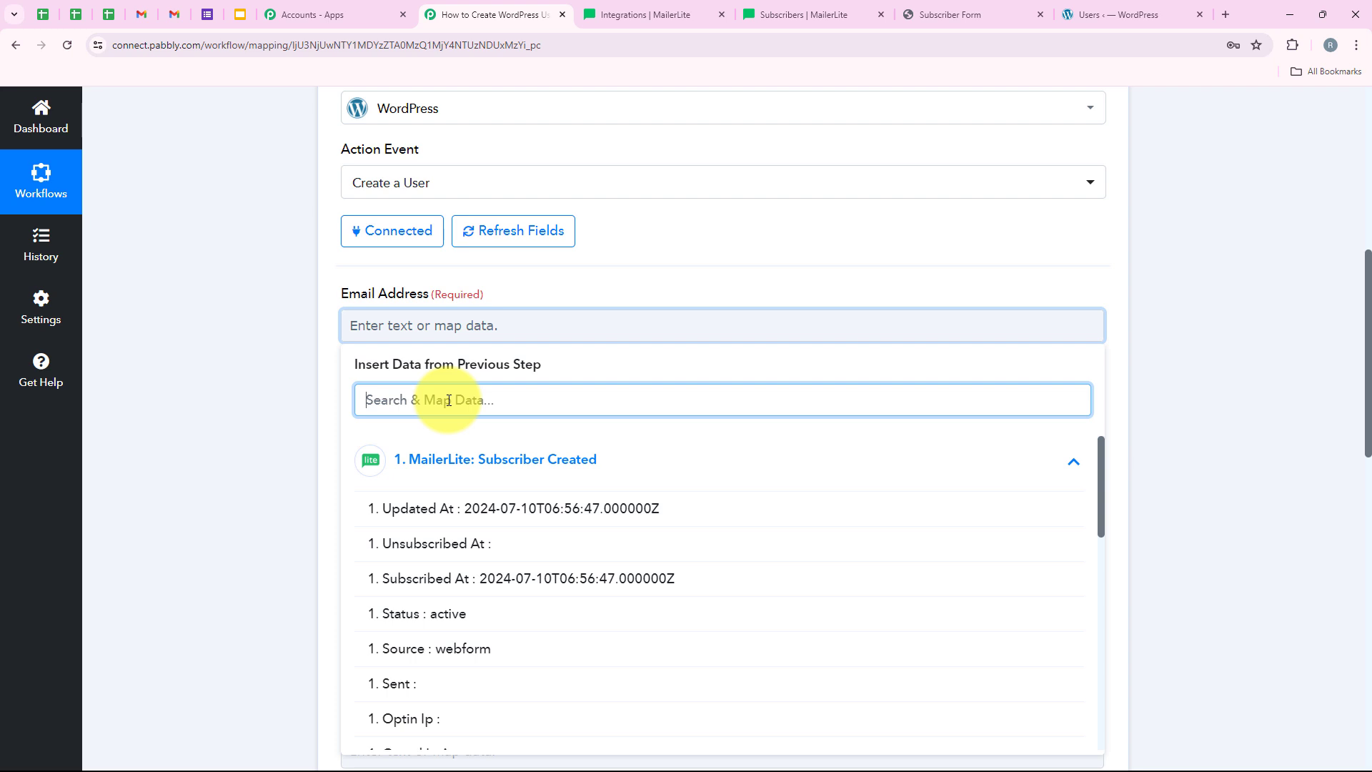
pyautogui.write('ema')
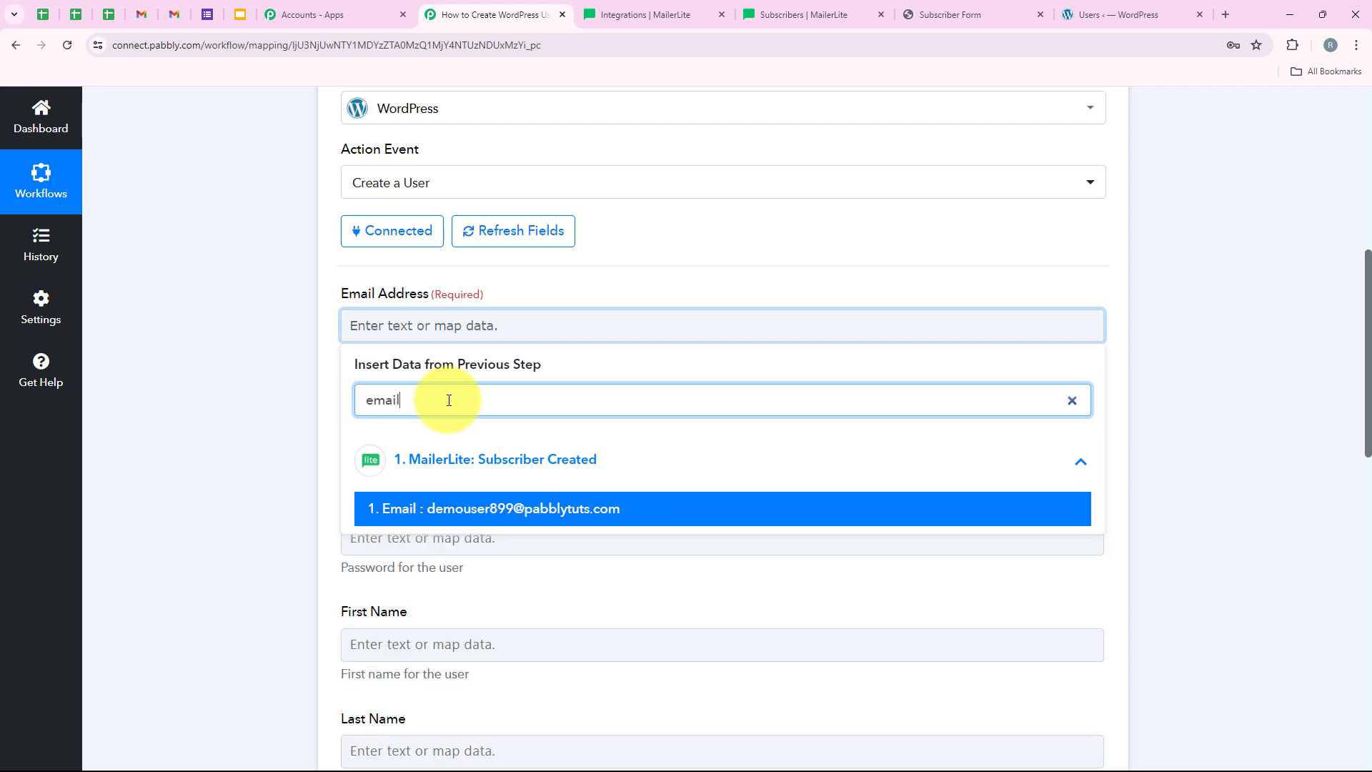
pyautogui.write('il')
pyautogui.click(445, 518)
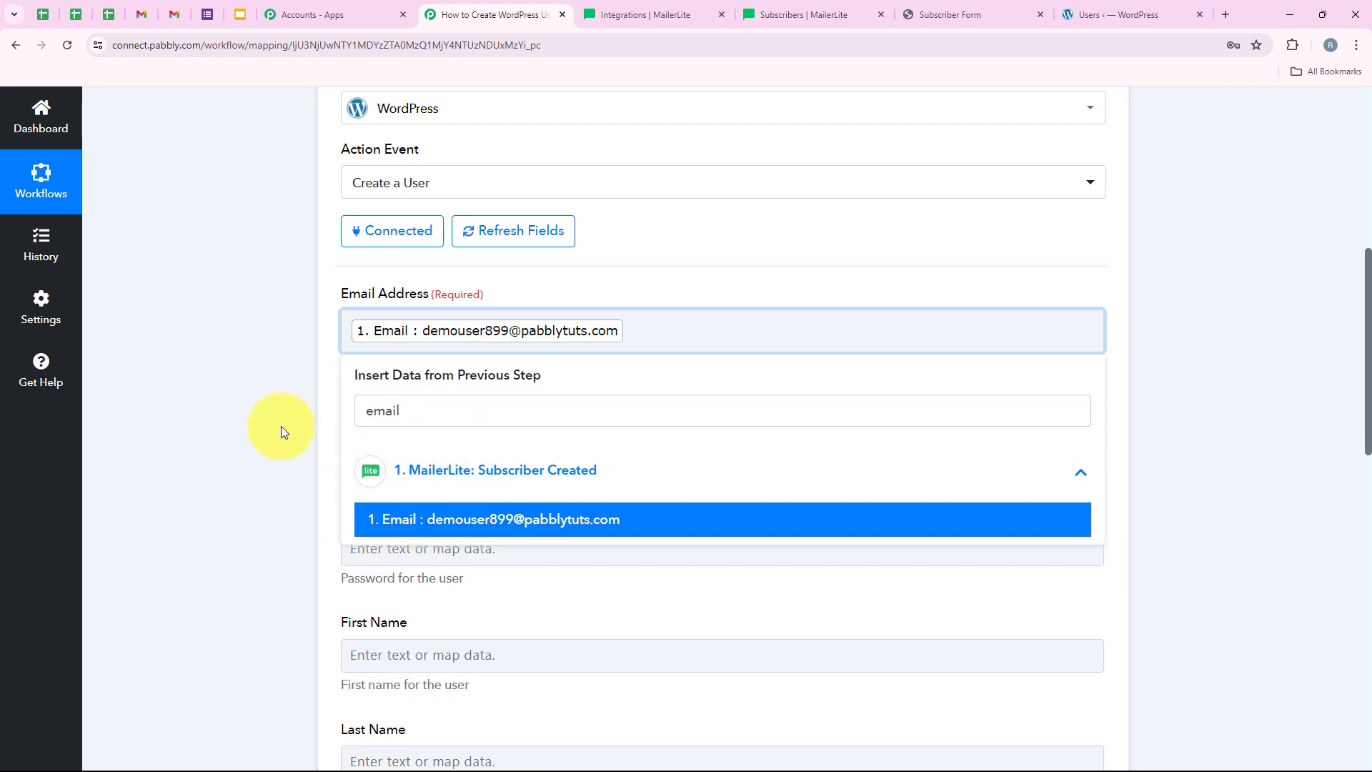
pyautogui.click(281, 426)
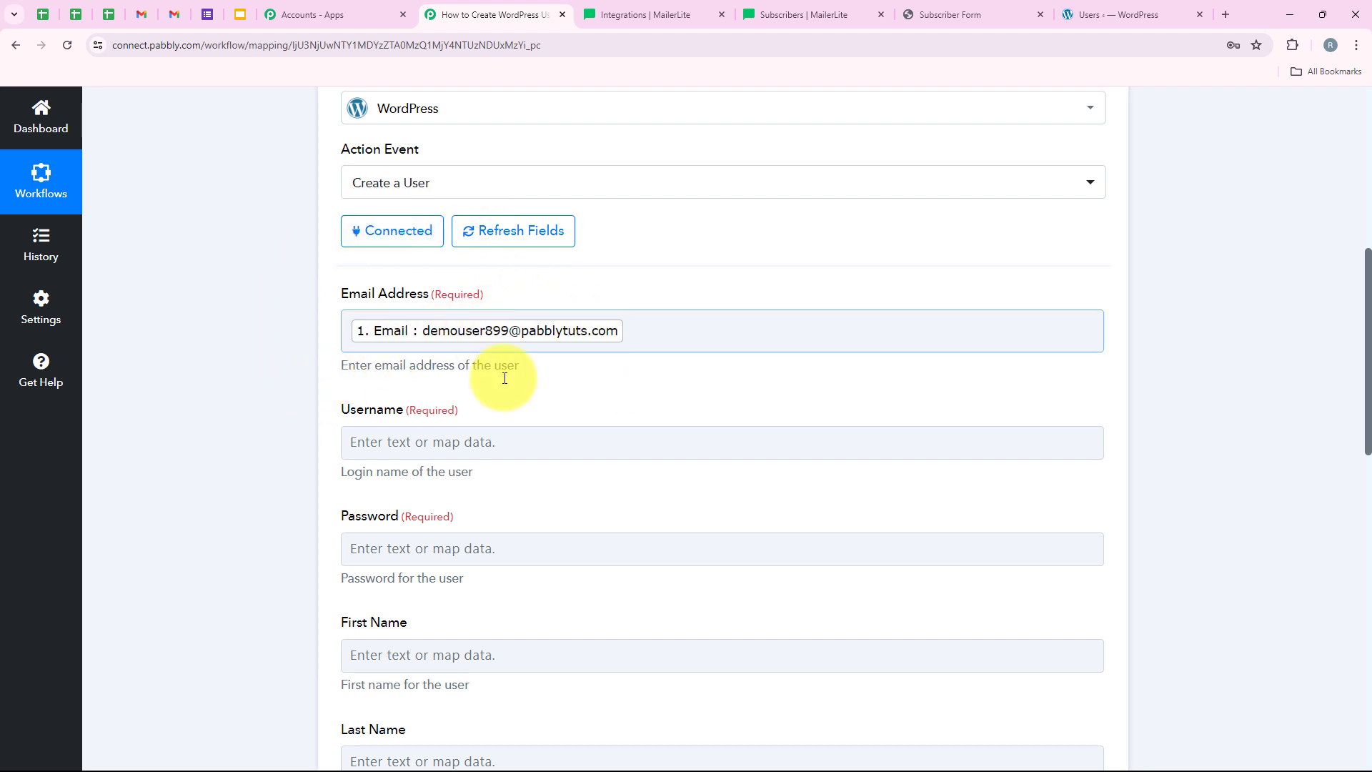
# - Map the Username field to the same MailerLite Email value
pyautogui.scroll(-2, 319, 310)
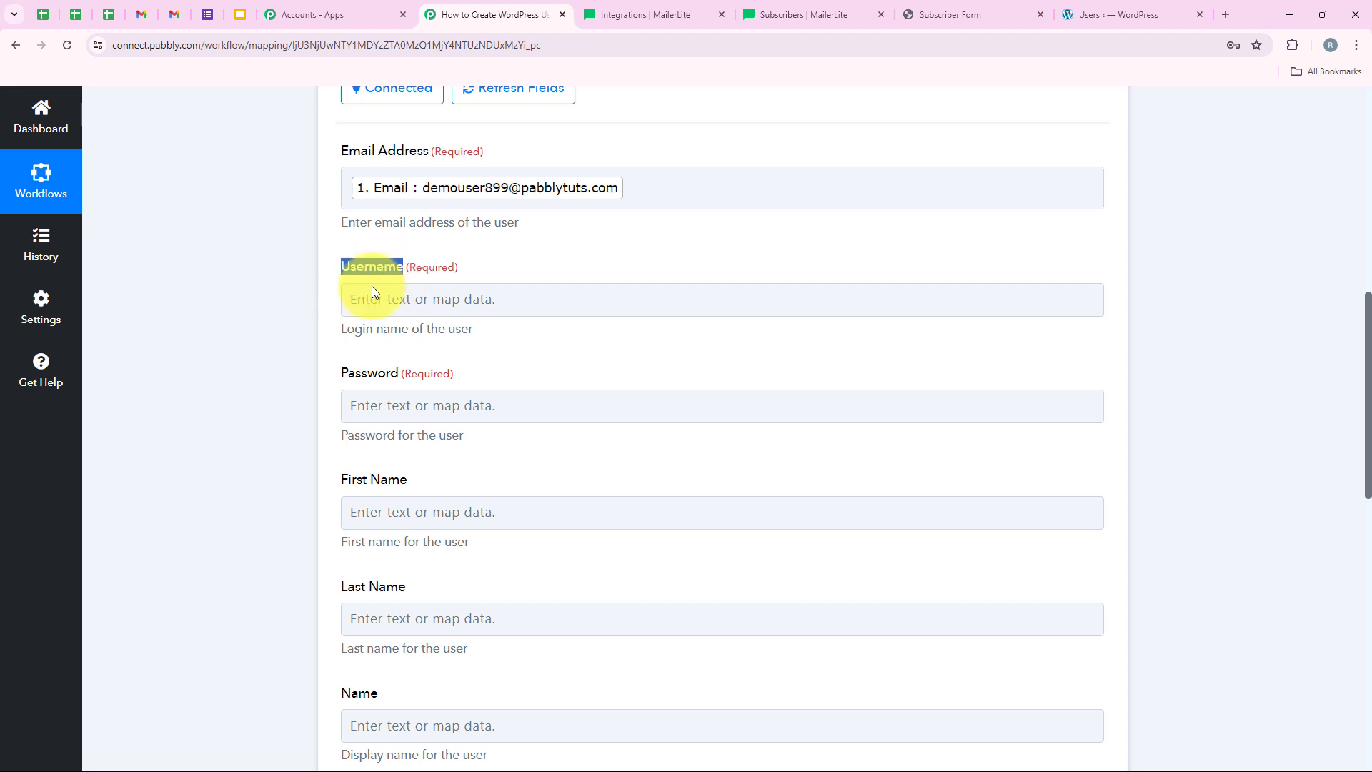
pyautogui.click(361, 300)
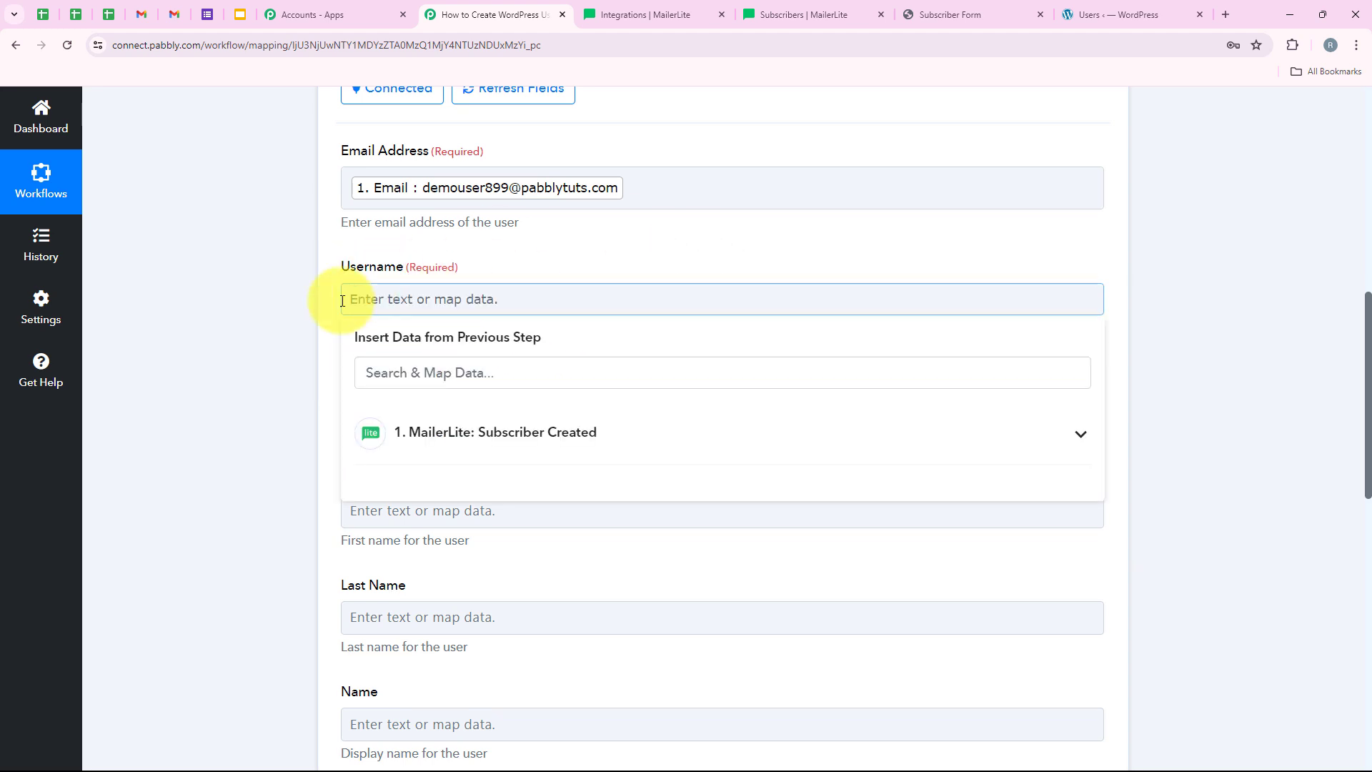
pyautogui.click(428, 370)
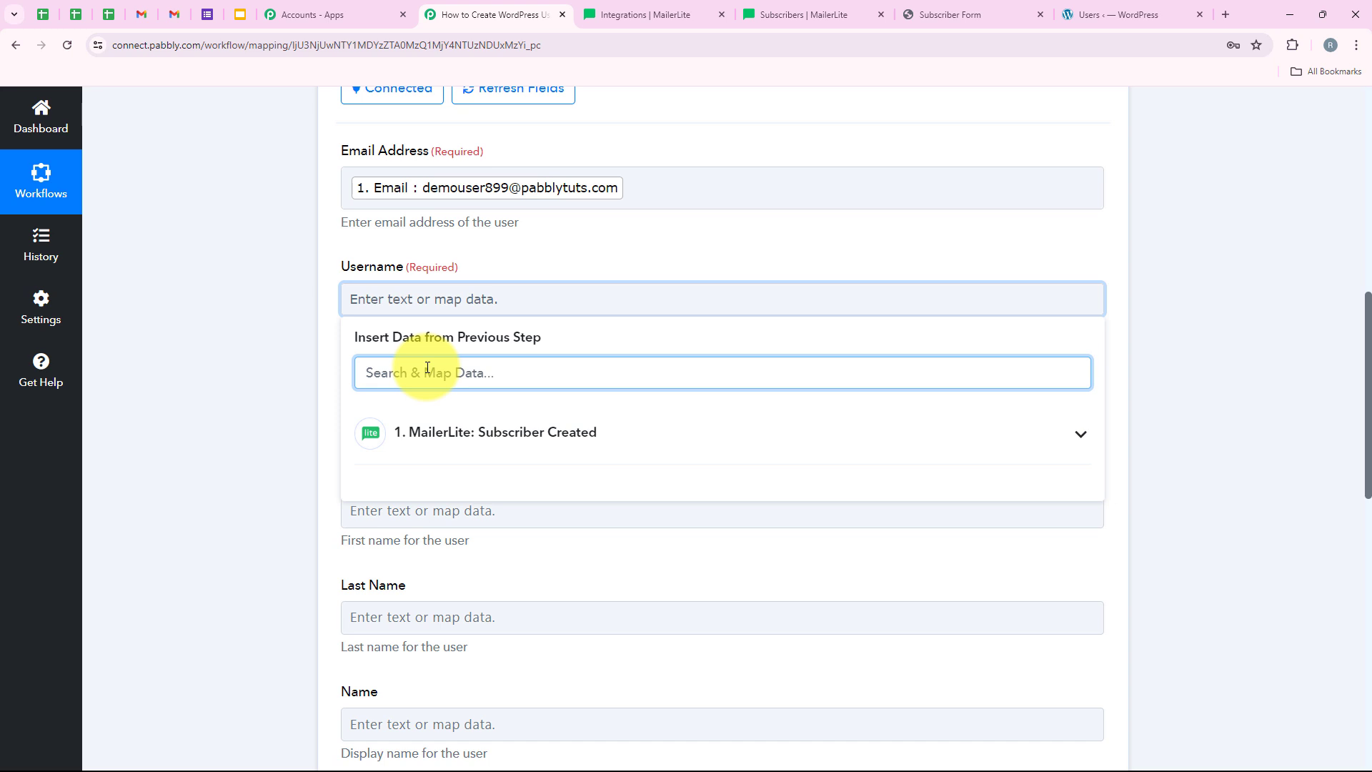
pyautogui.write('email')
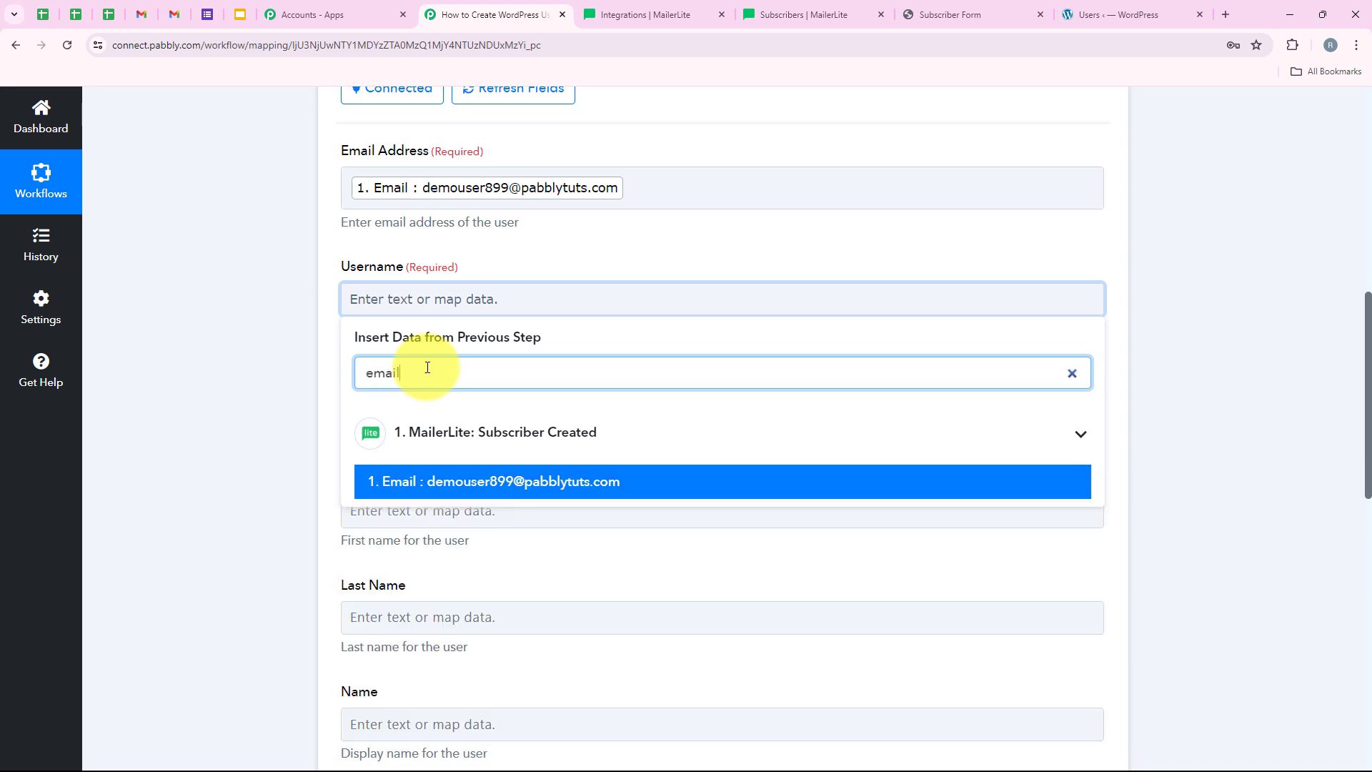
pyautogui.click(579, 482)
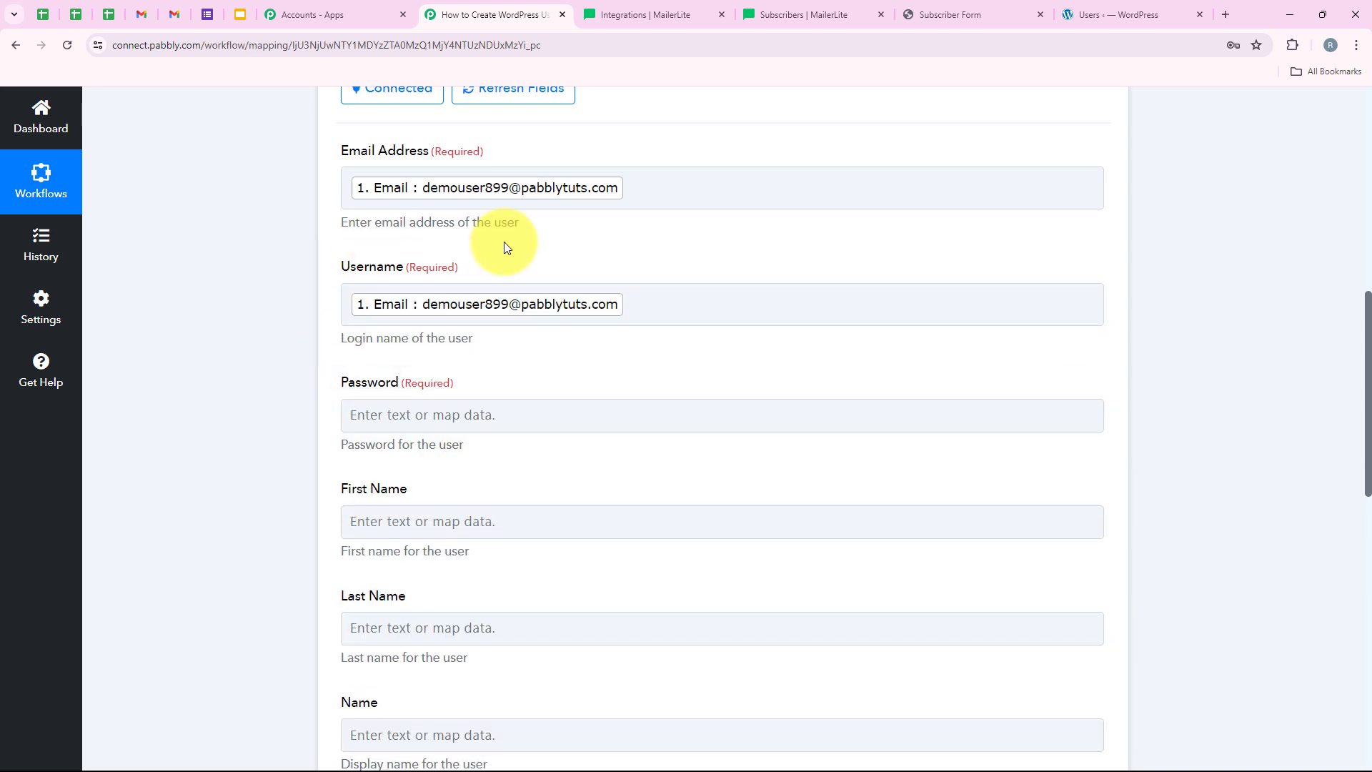
# - Map the MailerLite Fields Name value as the first part of the Password field
pyautogui.scroll(-1, 410, 350)
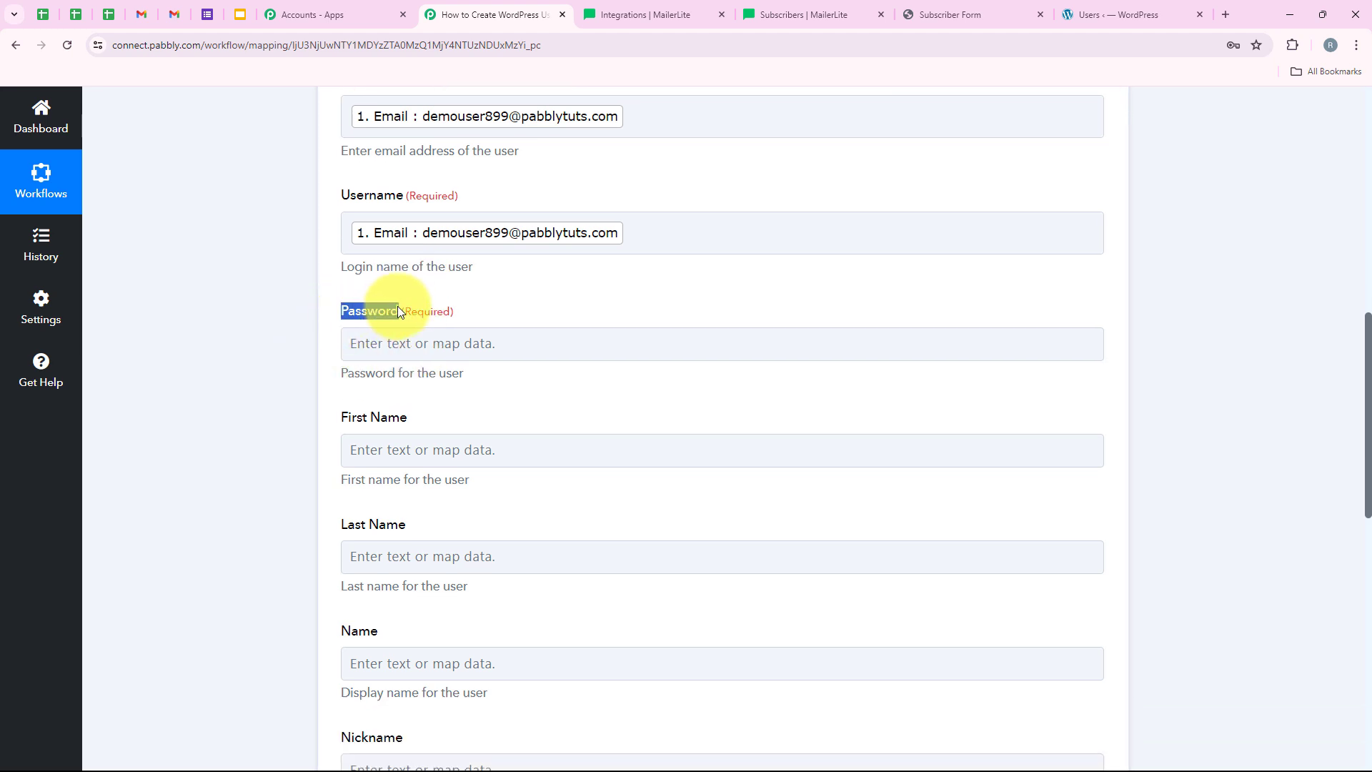
pyautogui.click(393, 343)
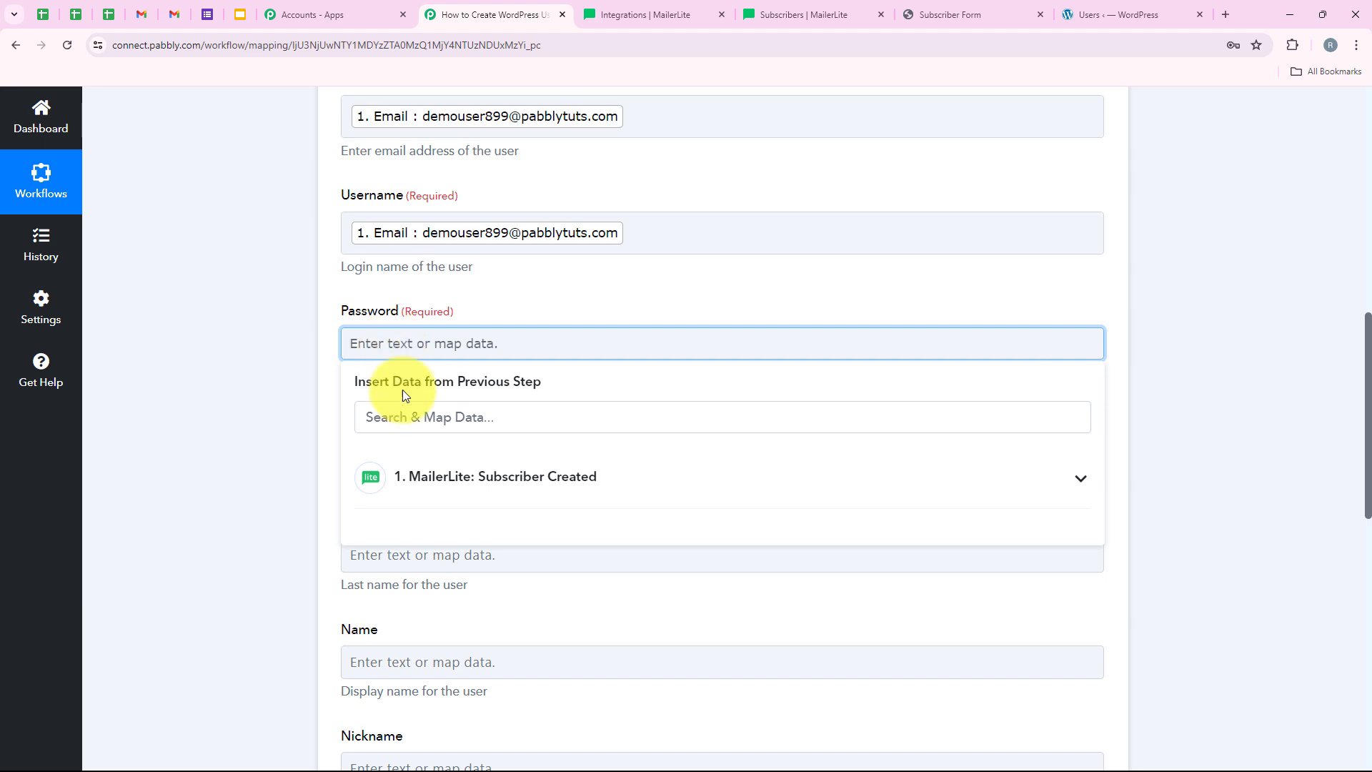
pyautogui.click(443, 418)
pyautogui.write('na')
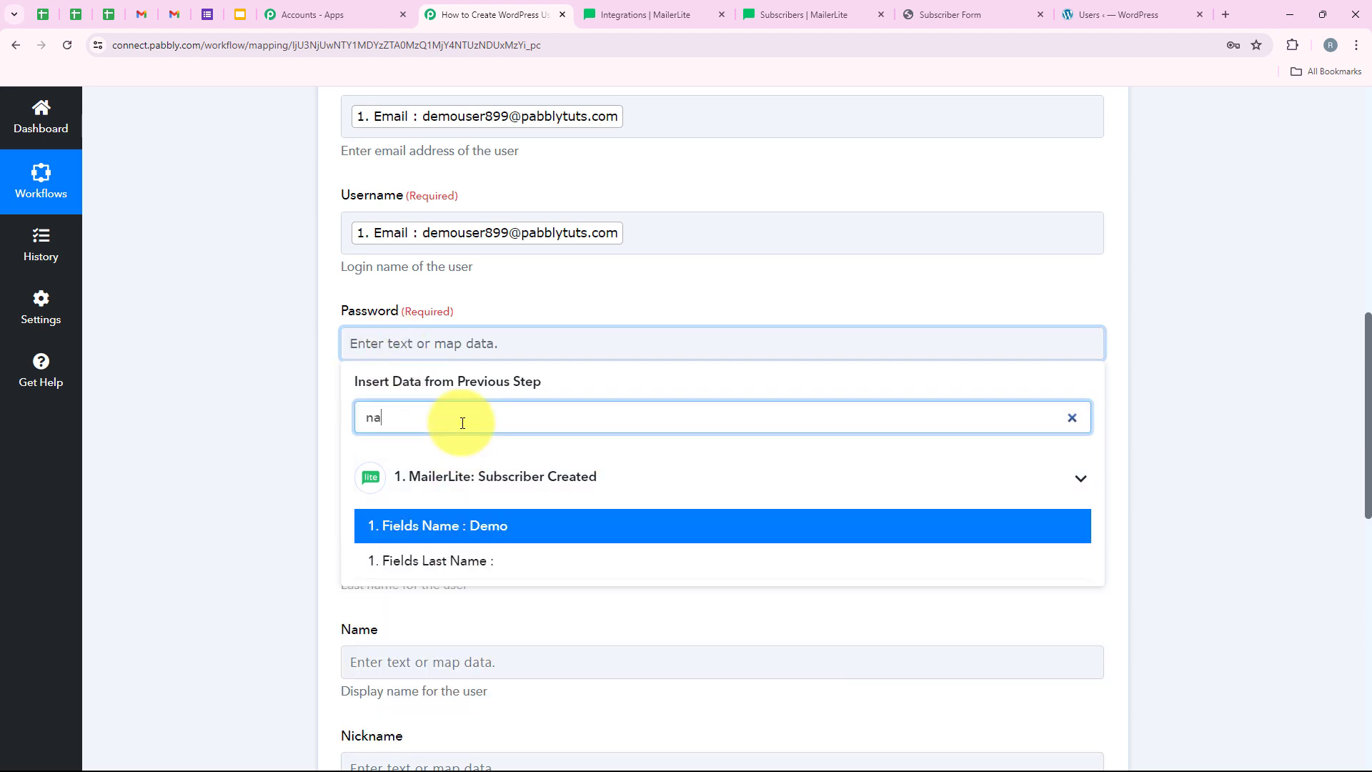
pyautogui.write('me')
pyautogui.click(490, 525)
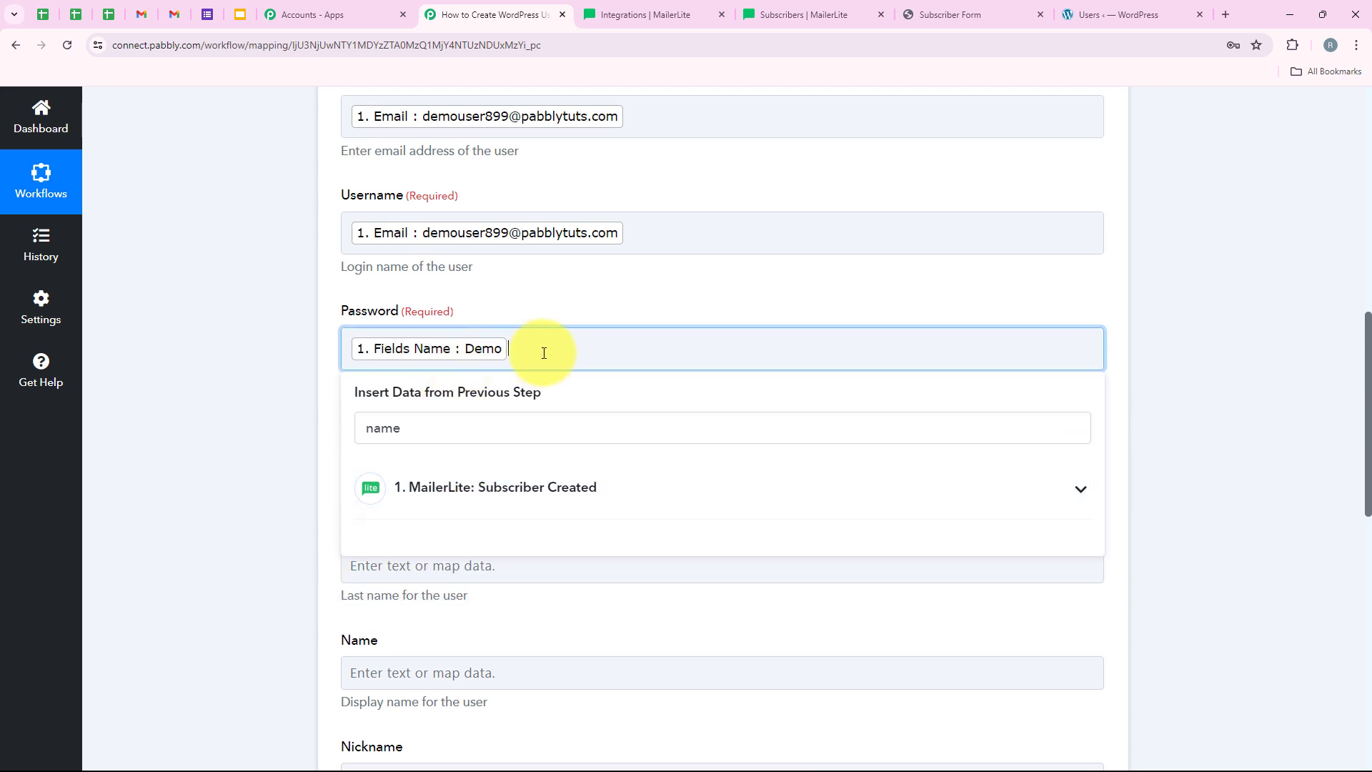
# - Complete the Password field by adding "@" followed by the mapped MailerLite Fields Phone value
pyautogui.click(455, 431)
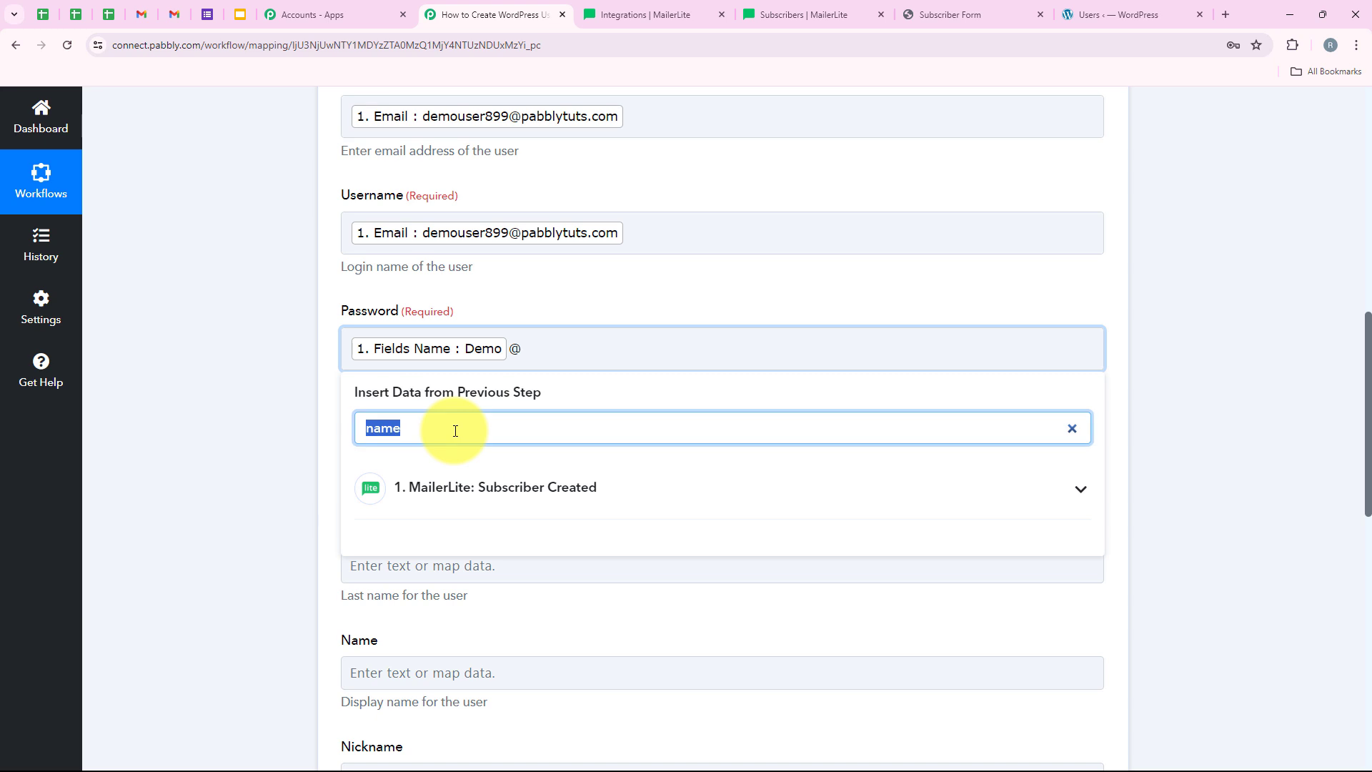
pyautogui.press('BackSpace')
pyautogui.write('ph')
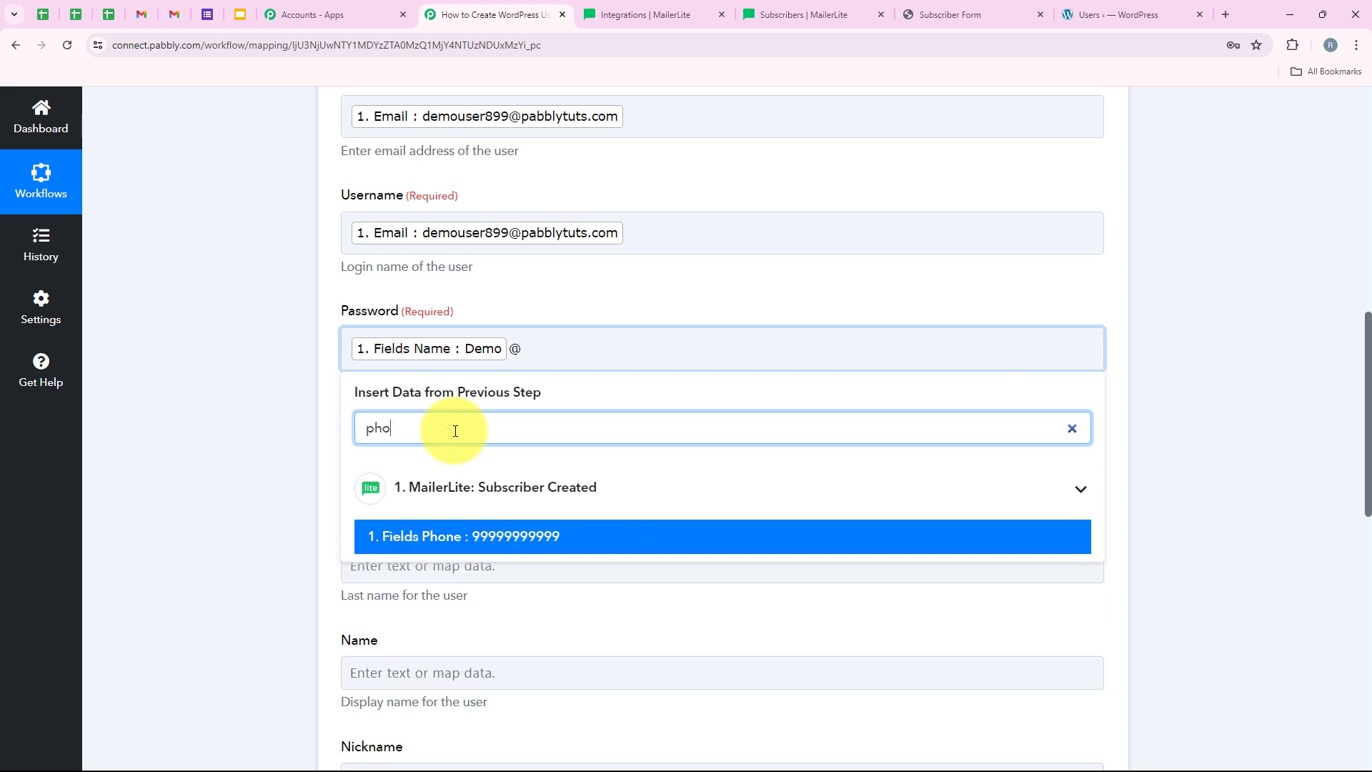
pyautogui.write('o')
pyautogui.click(490, 534)
pyautogui.click(267, 341)
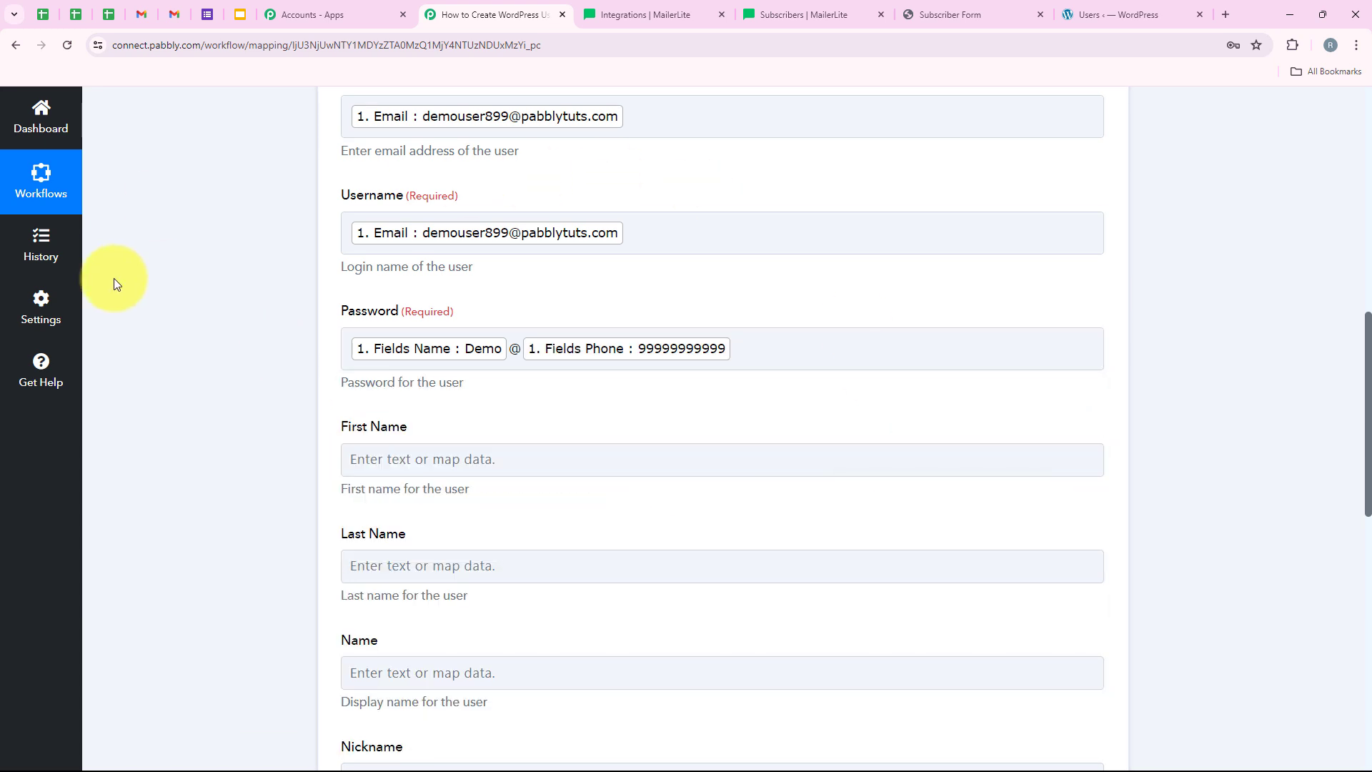
# - Map the First Name field to the MailerLite Fields Name value
pyautogui.scroll(-1, 341, 400)
pyautogui.click(421, 353)
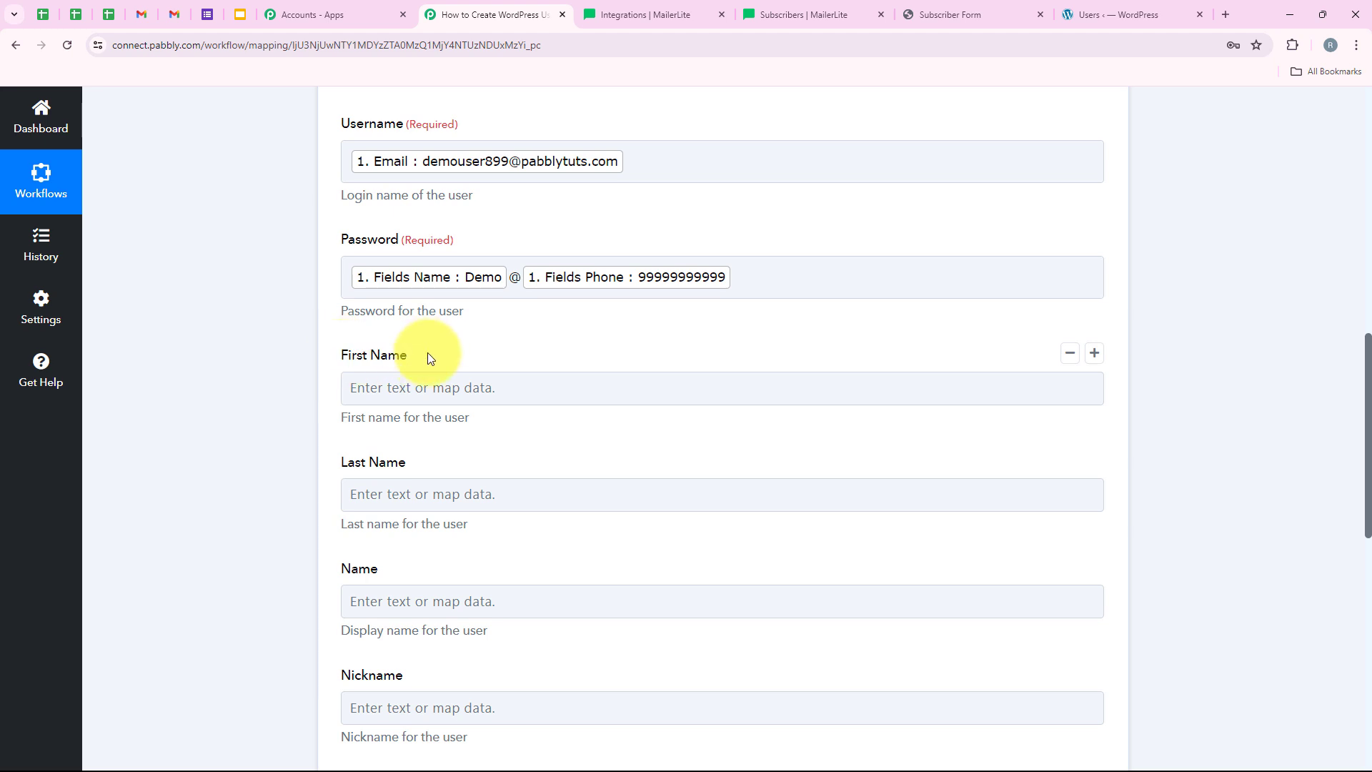
pyautogui.click(418, 385)
pyautogui.click(461, 460)
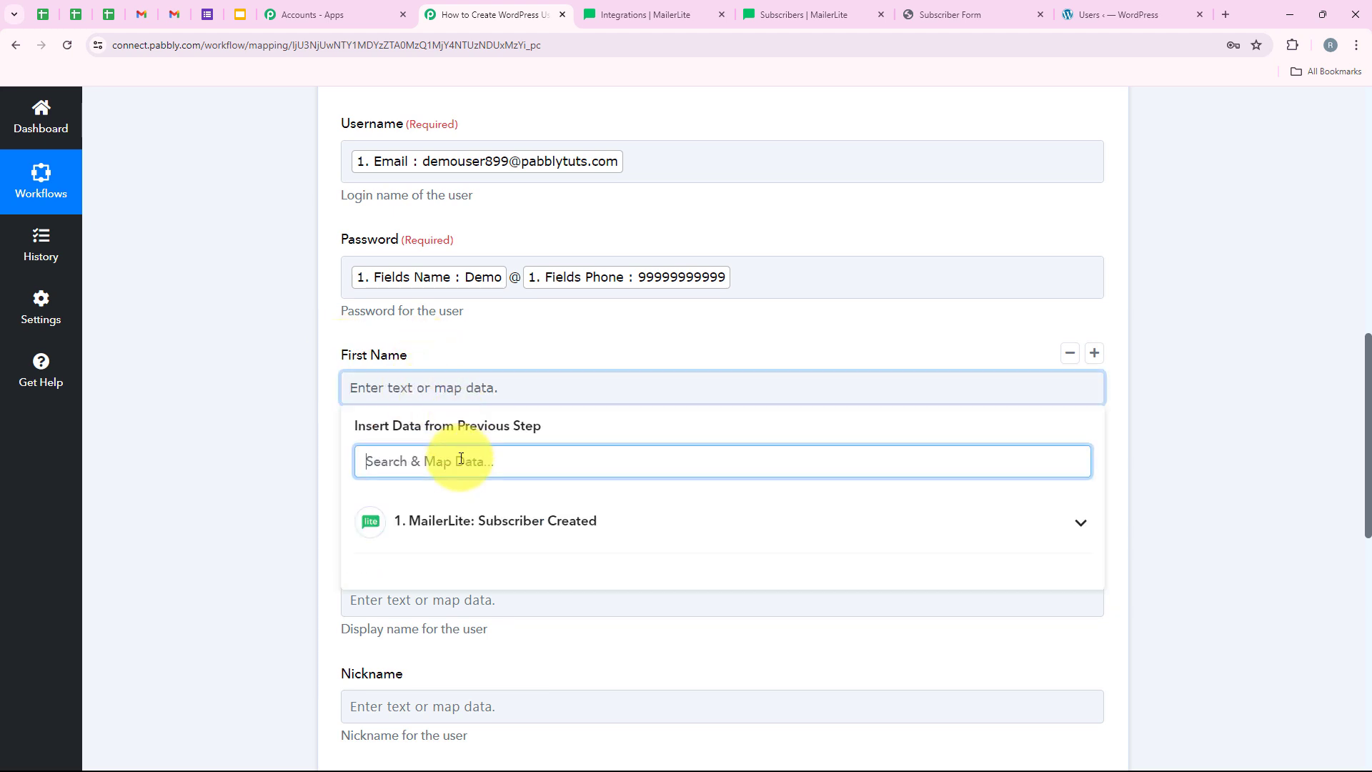
pyautogui.write('Na')
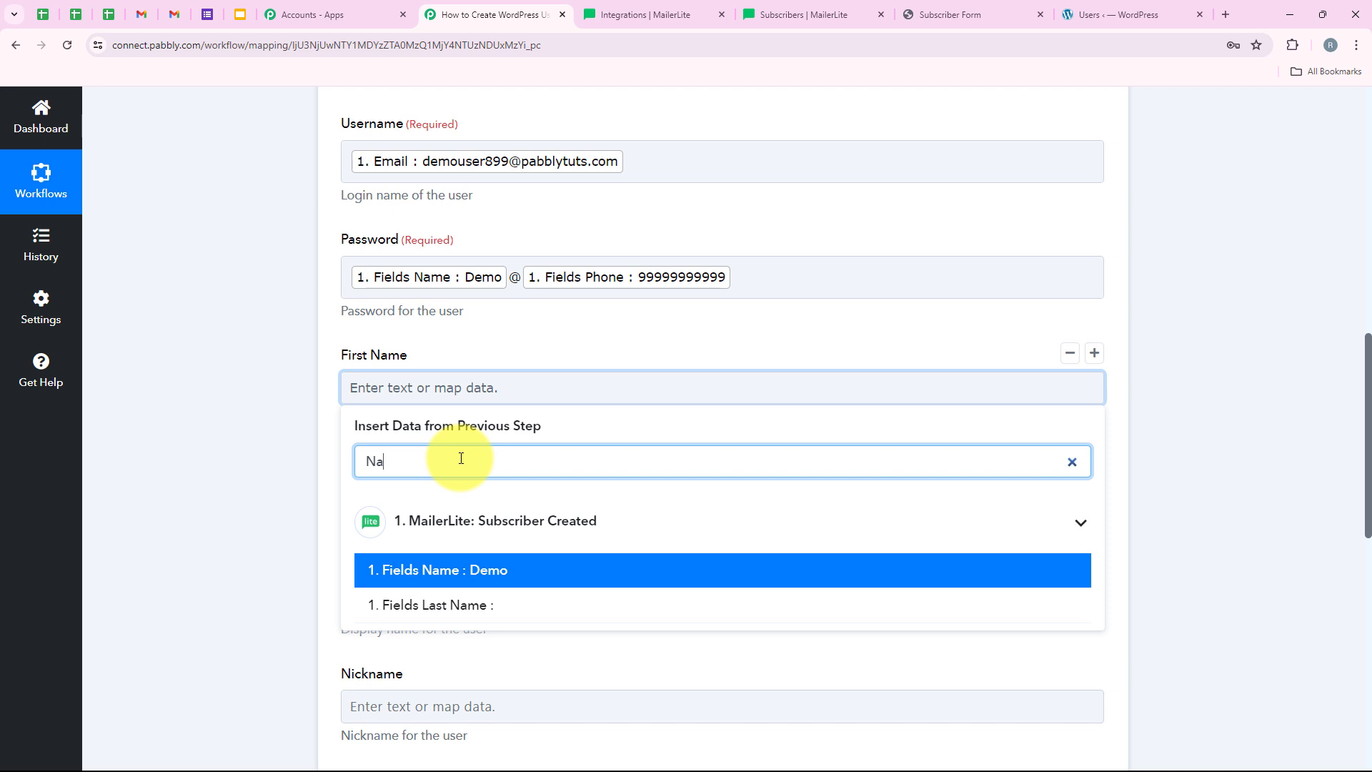
pyautogui.click(491, 569)
pyautogui.click(237, 380)
# - Look over the remaining optional Last Name, Name, Nickname, Description and Role fields of the action
pyautogui.scroll(-1, 237, 380)
pyautogui.scroll(-3, 239, 389)
pyautogui.click(526, 227)
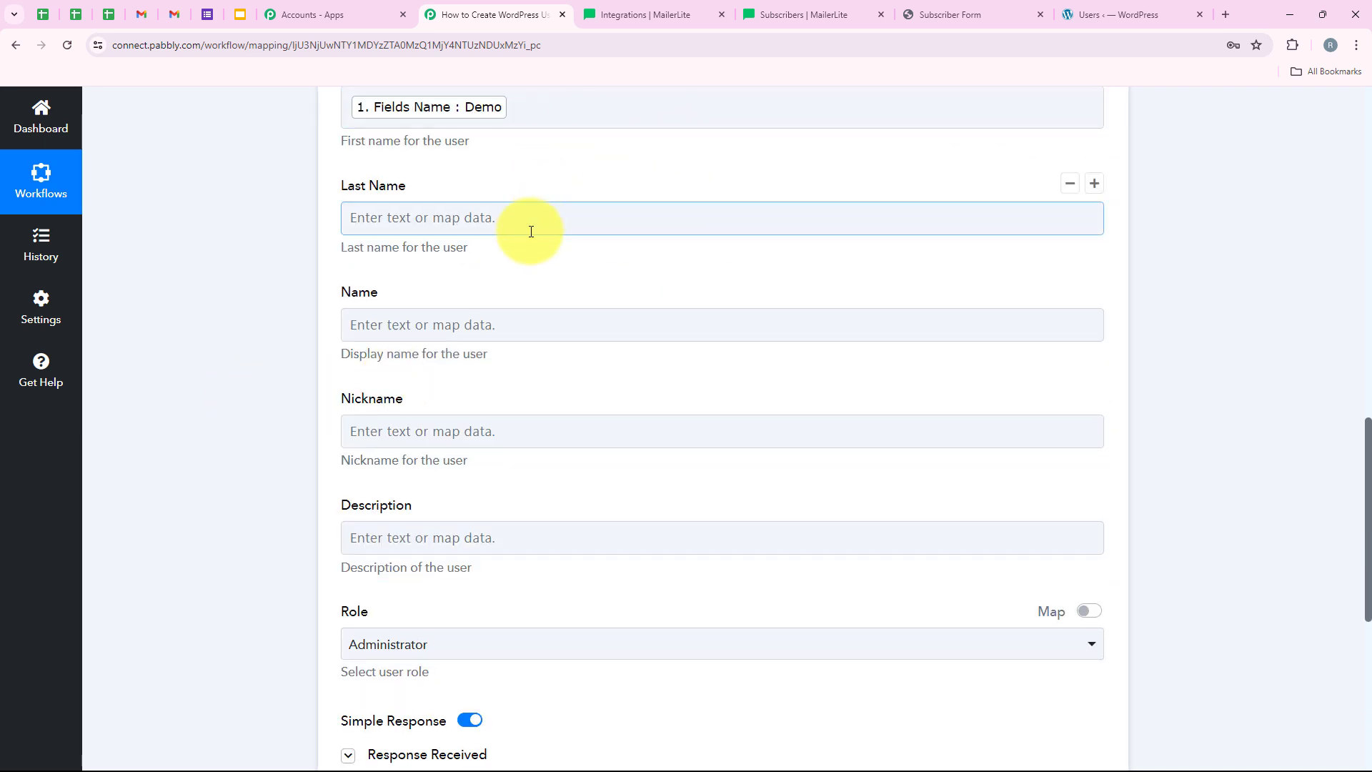
pyautogui.scroll(1, 531, 231)
pyautogui.scroll(-3, 530, 231)
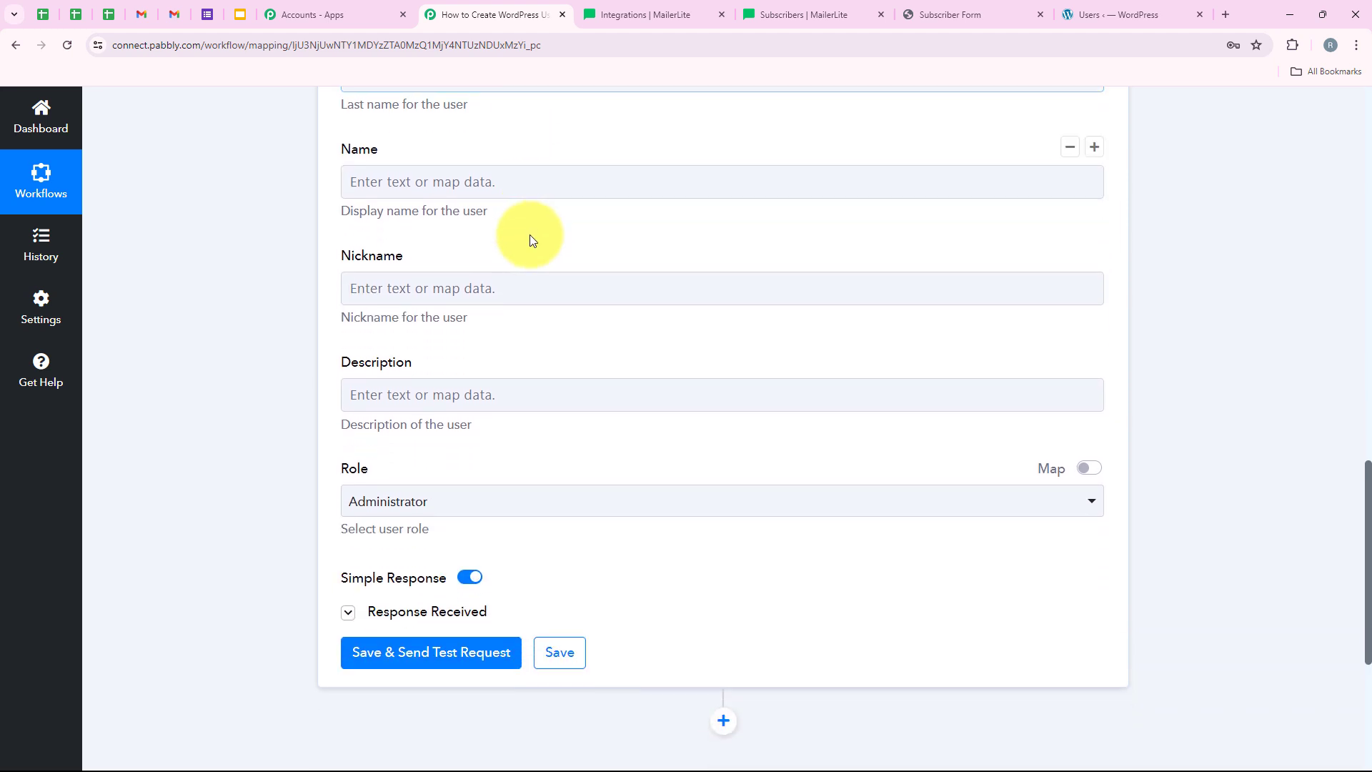
pyautogui.scroll(2, 530, 234)
pyautogui.scroll(3, 534, 271)
pyautogui.scroll(-5, 538, 268)
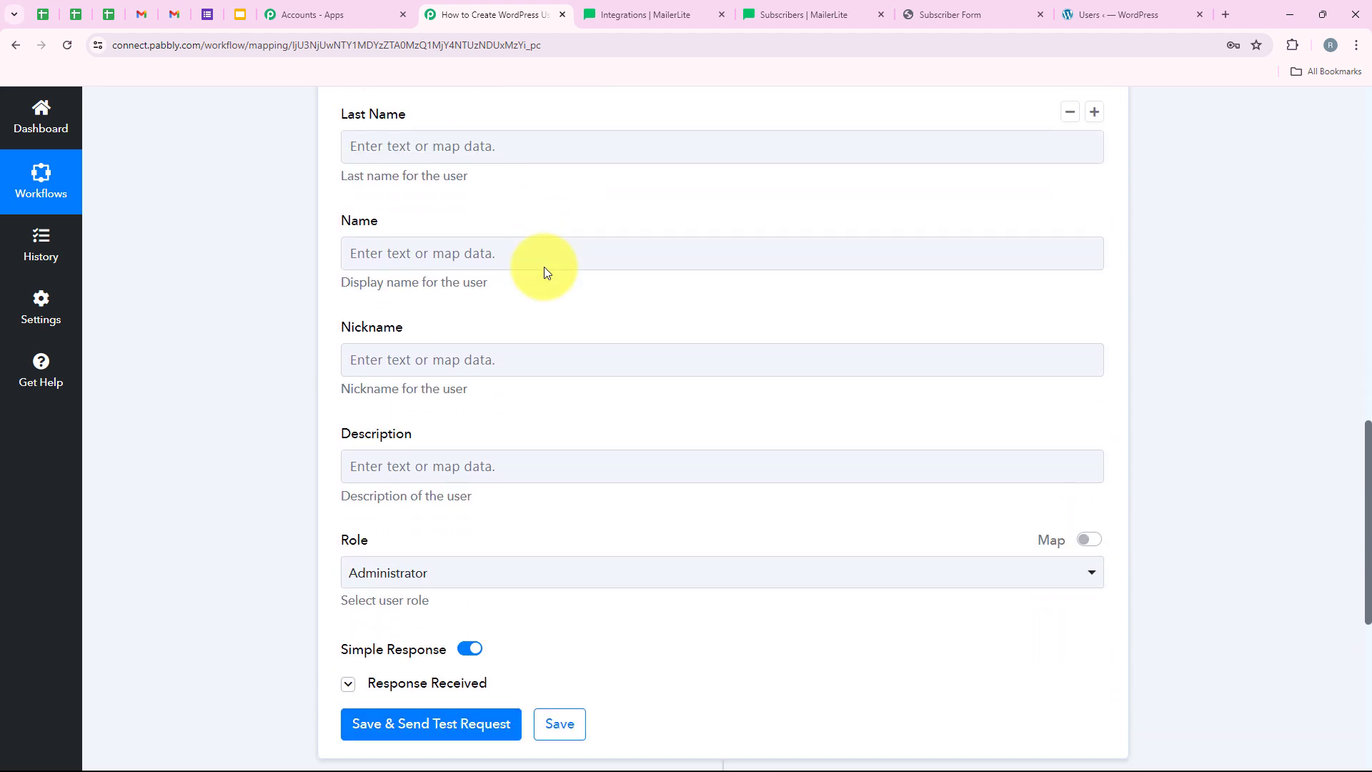
pyautogui.scroll(-1, 543, 272)
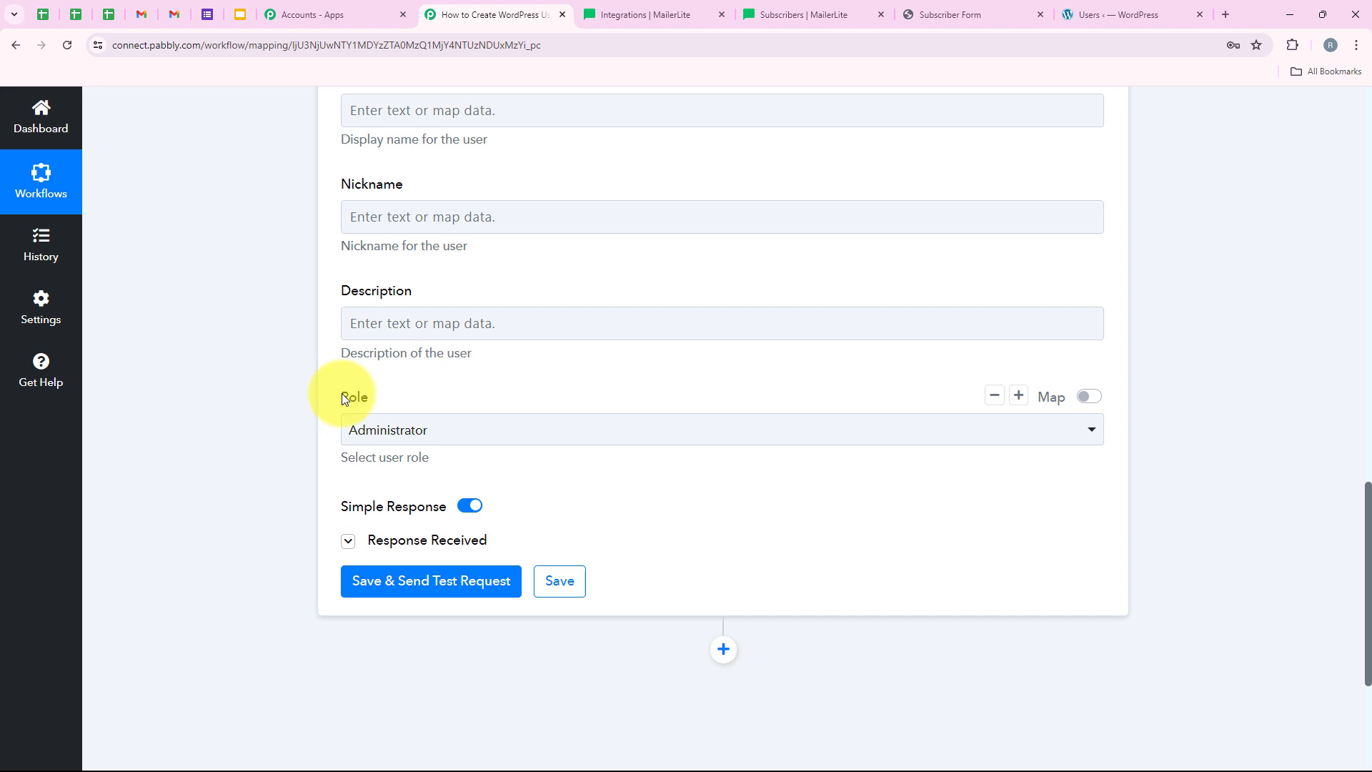
# - Choose Administrator as the user's Role, then save the action and send a test request
pyautogui.moveTo(333, 393); pyautogui.dragTo(404, 413)
pyautogui.click(426, 437)
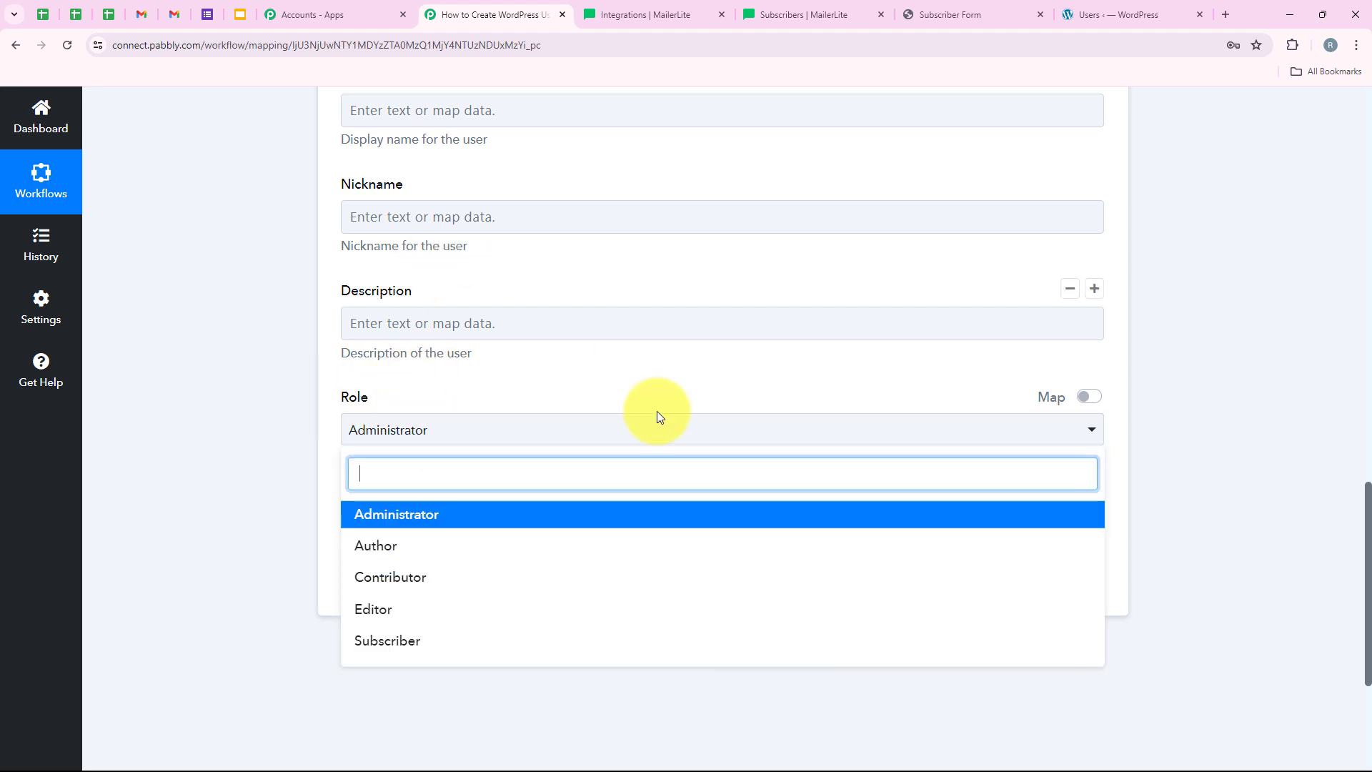
pyautogui.click(419, 509)
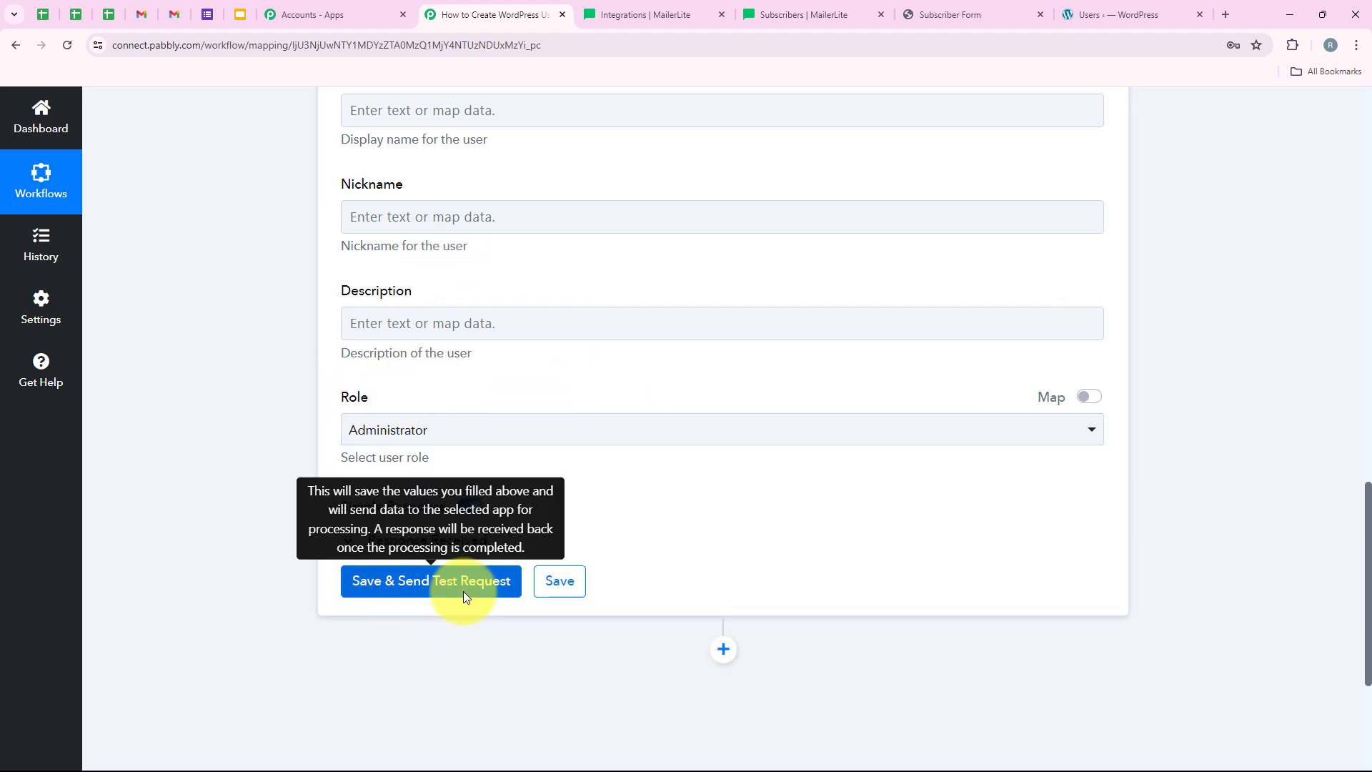
pyautogui.click(463, 590)
# - Check the Username and First Name values in the response received from WordPress
pyautogui.scroll(-1, 659, 286)
pyautogui.scroll(-3, 658, 286)
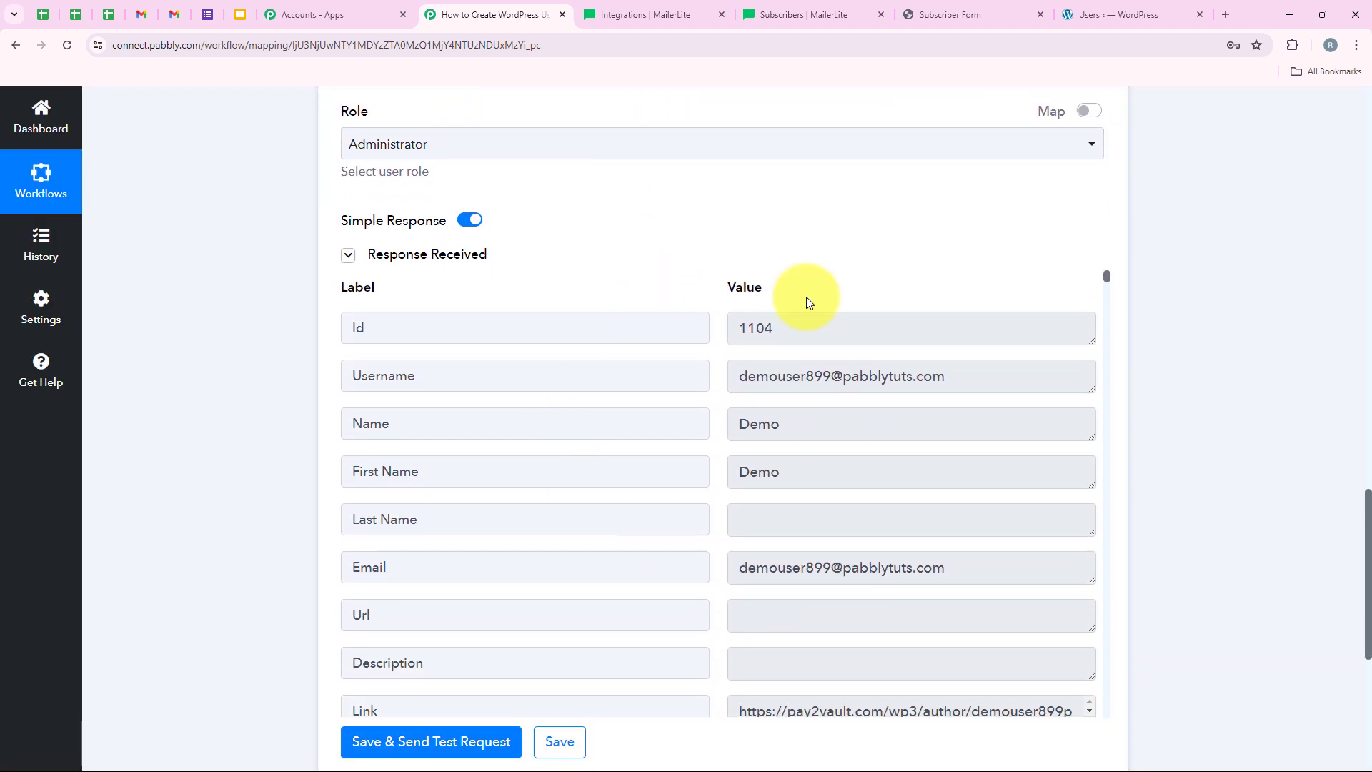
pyautogui.moveTo(955, 378); pyautogui.dragTo(705, 391)
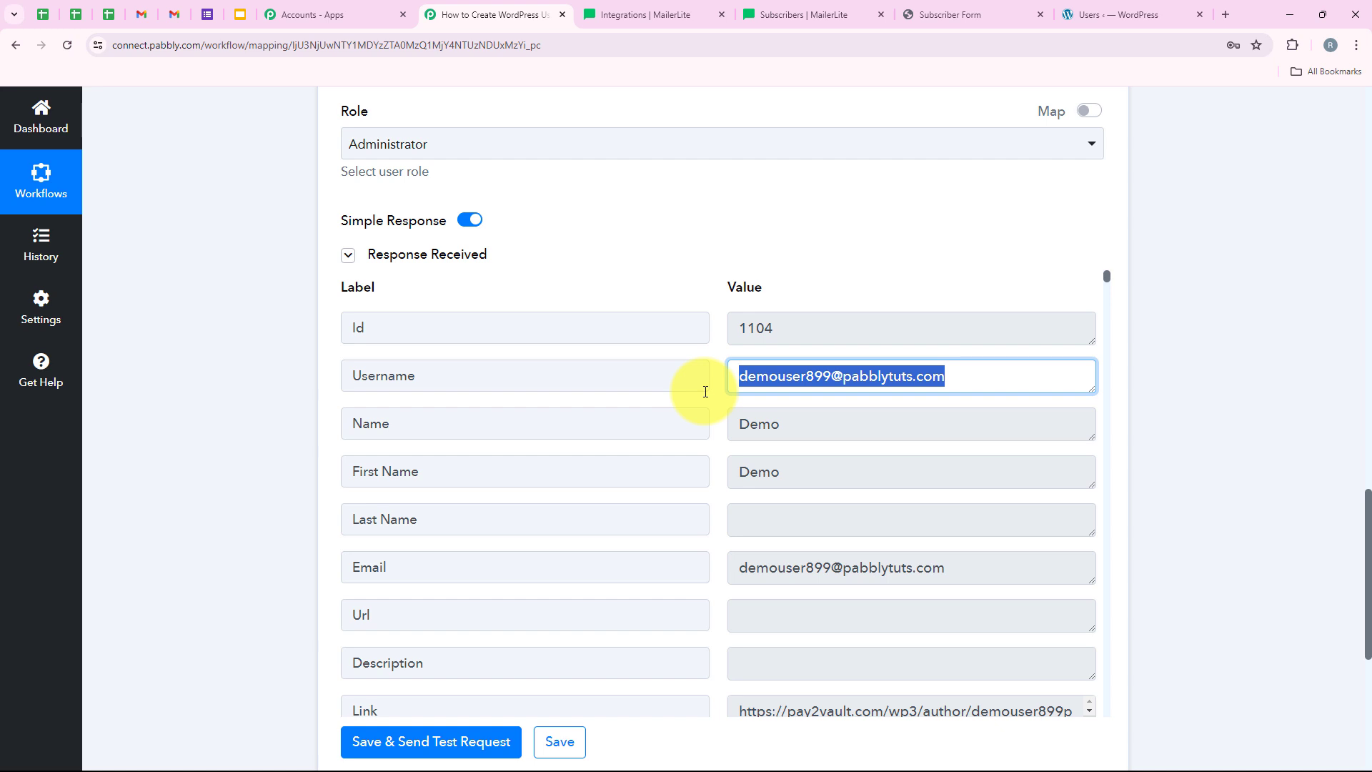
pyautogui.click(810, 468)
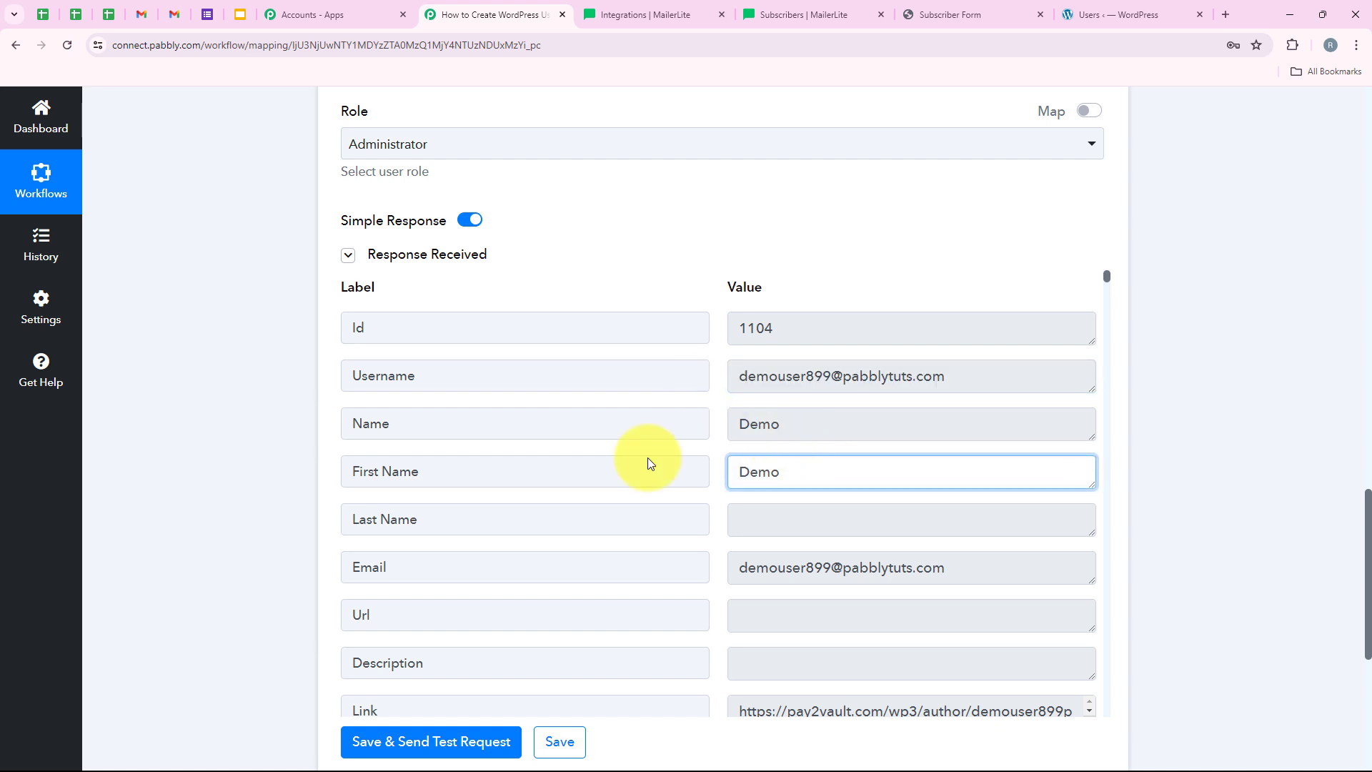
pyautogui.scroll(3, 224, 423)
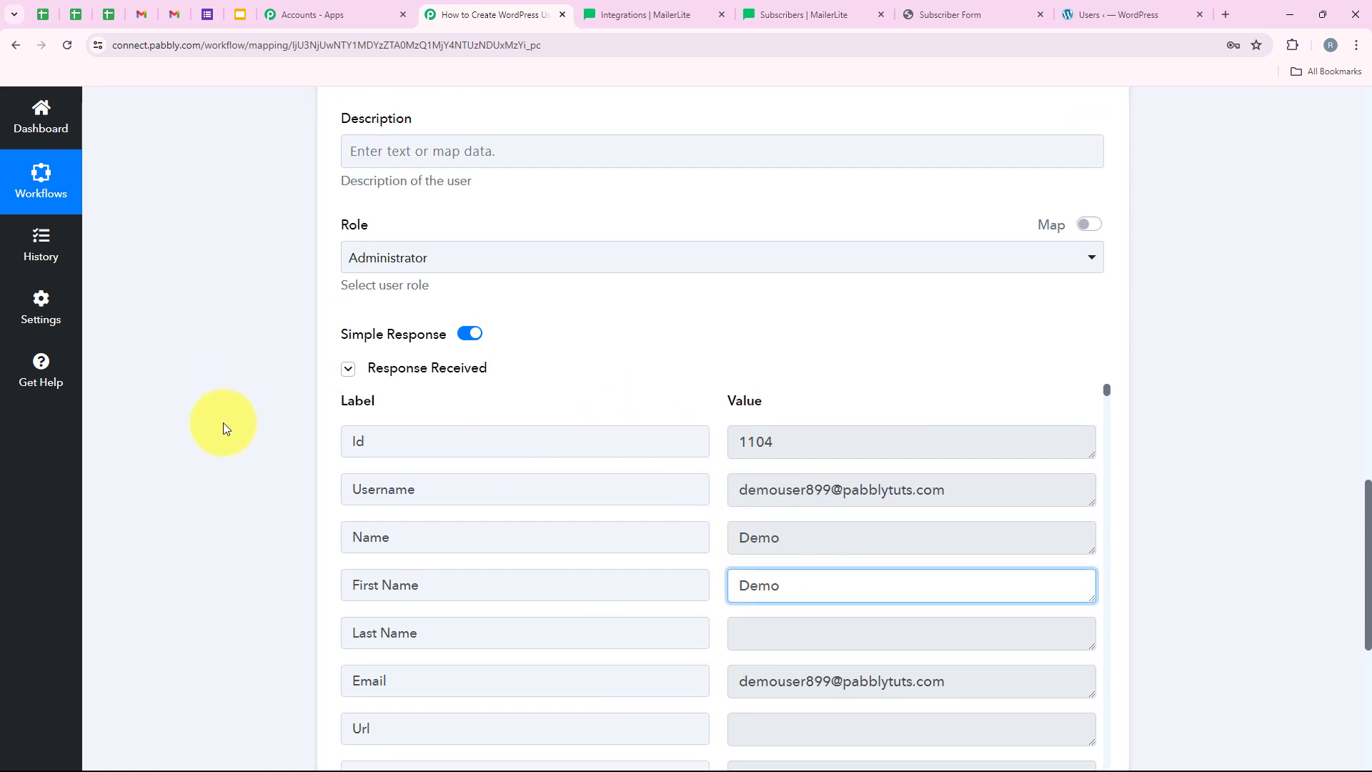
# - Copy the Username value from the received response and search the WordPress users list for that account
pyautogui.scroll(-4, 329, 451)
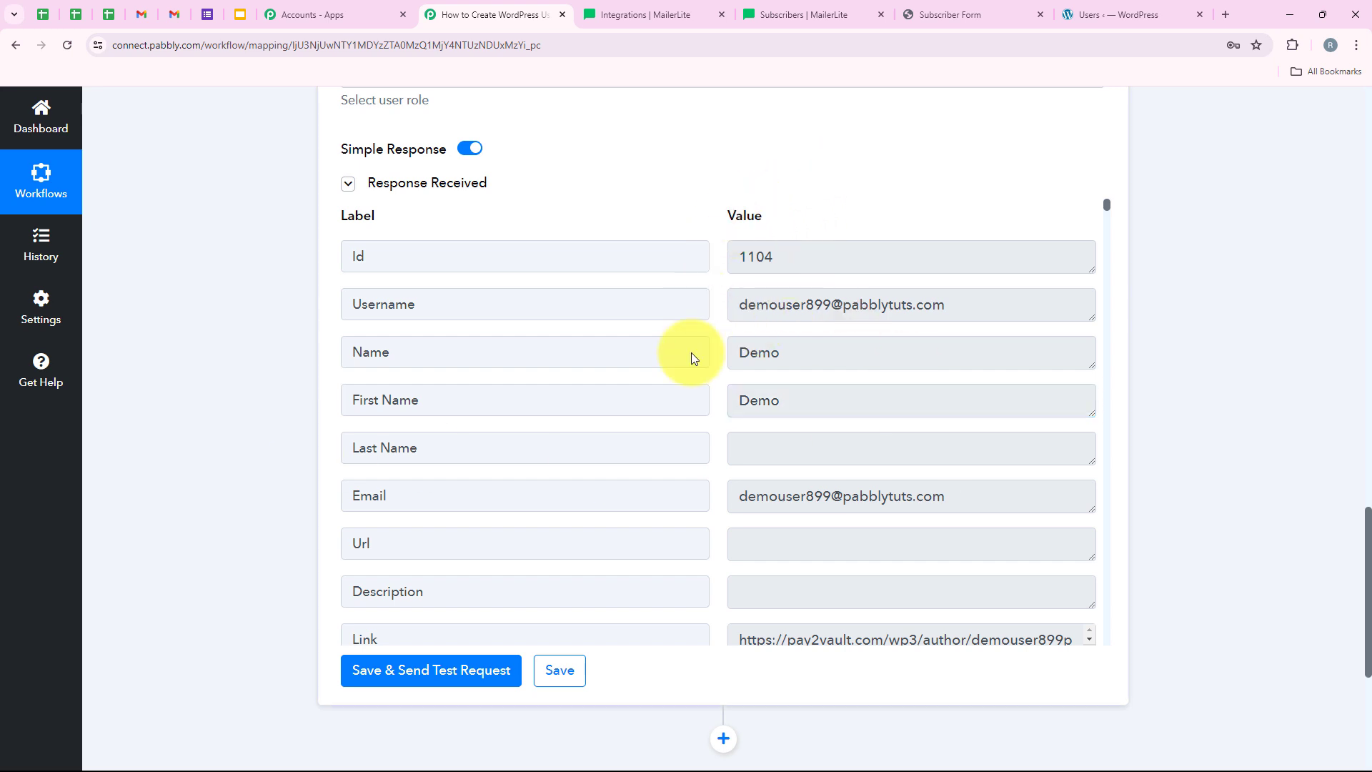
pyautogui.moveTo(963, 304); pyautogui.dragTo(705, 200)
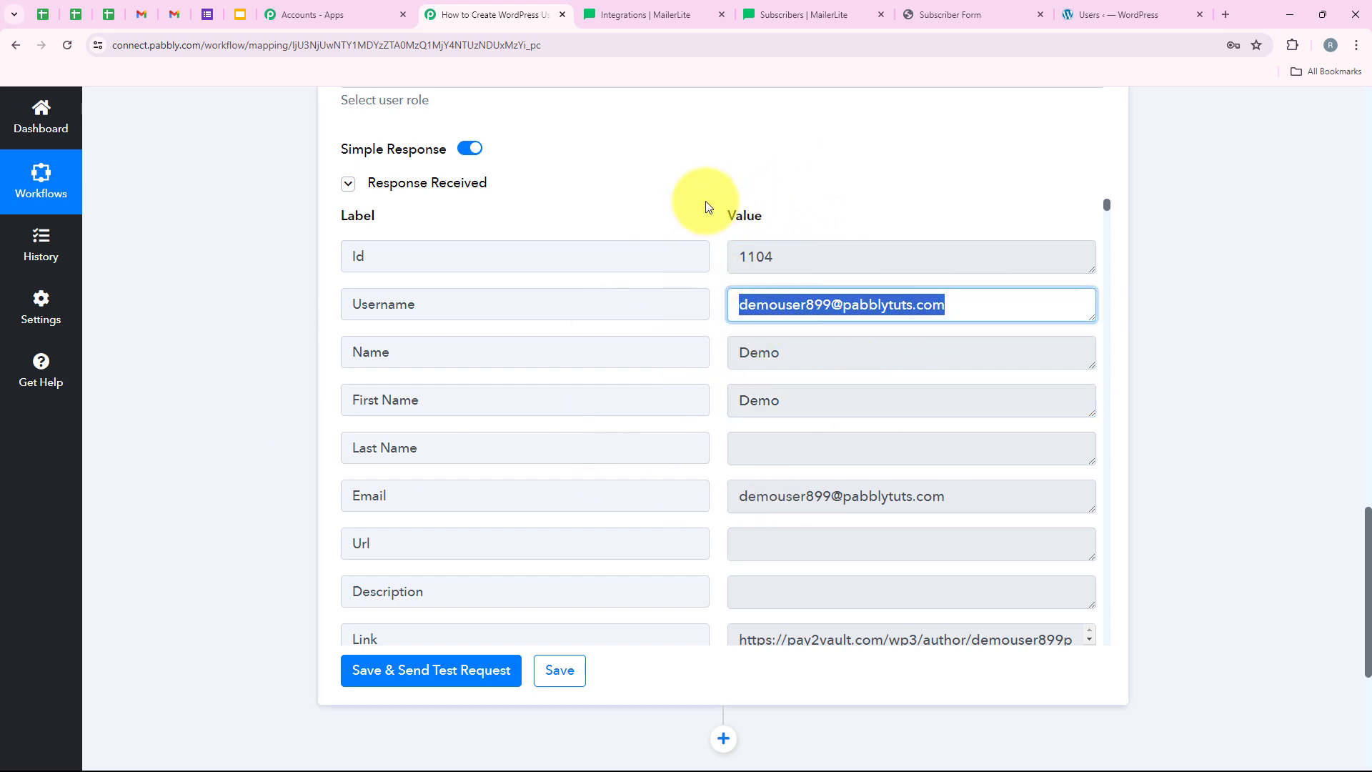
pyautogui.click(668, 195)
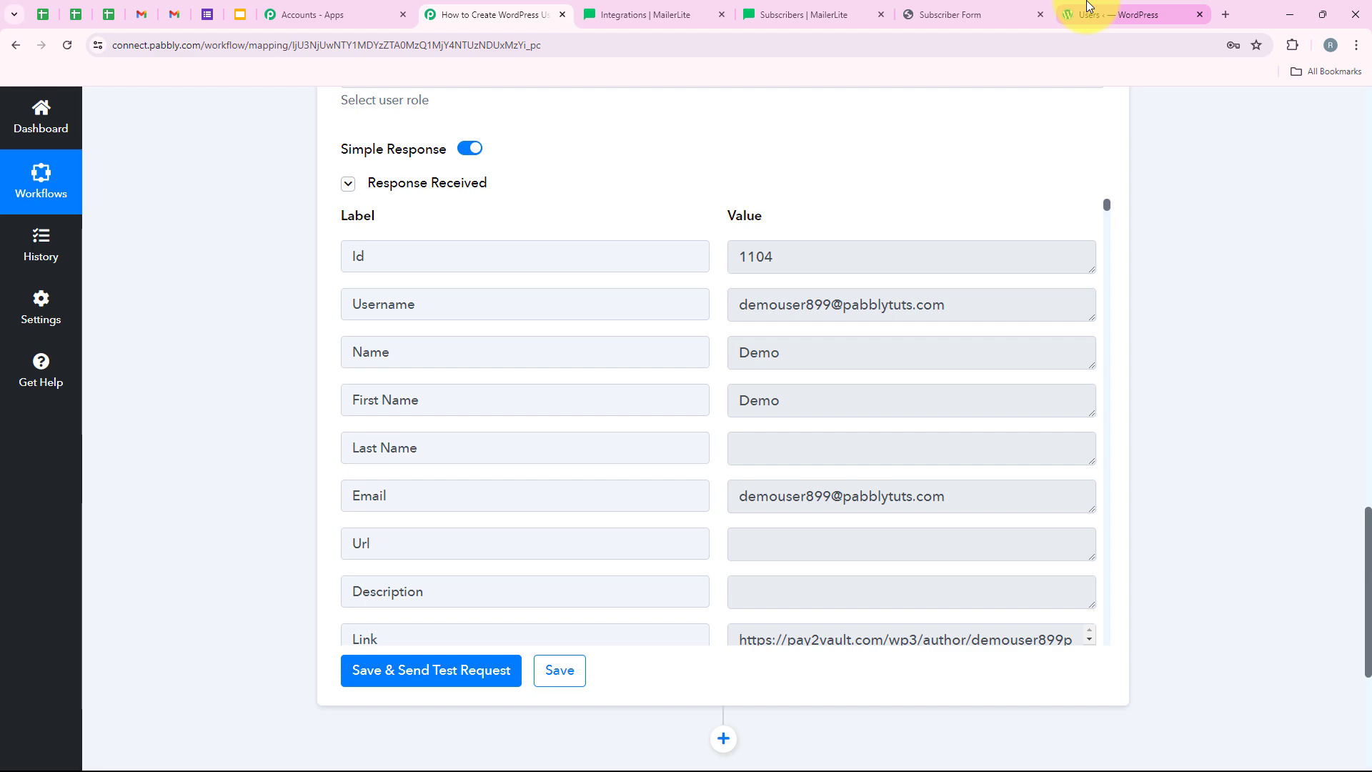
pyautogui.click(1165, 15)
pyautogui.scroll(-3, 862, 460)
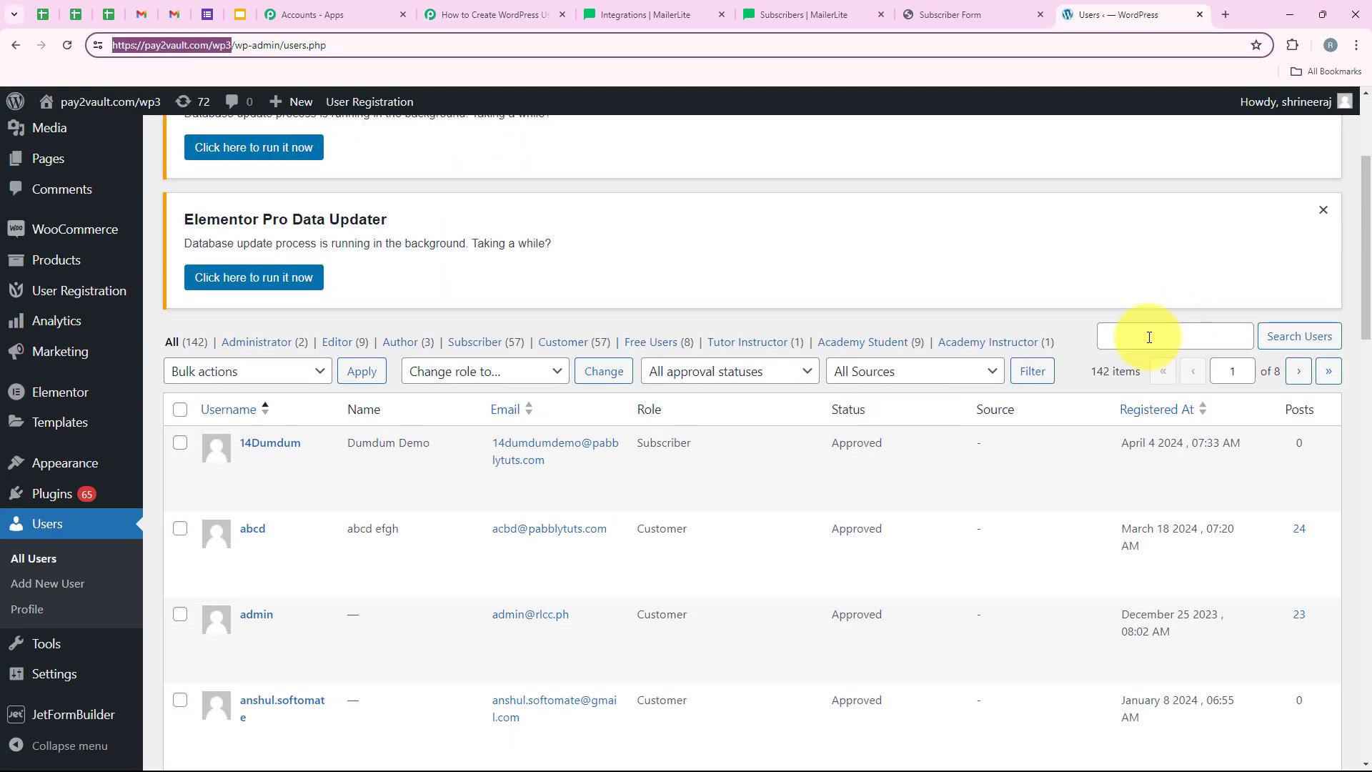
pyautogui.click(1149, 337)
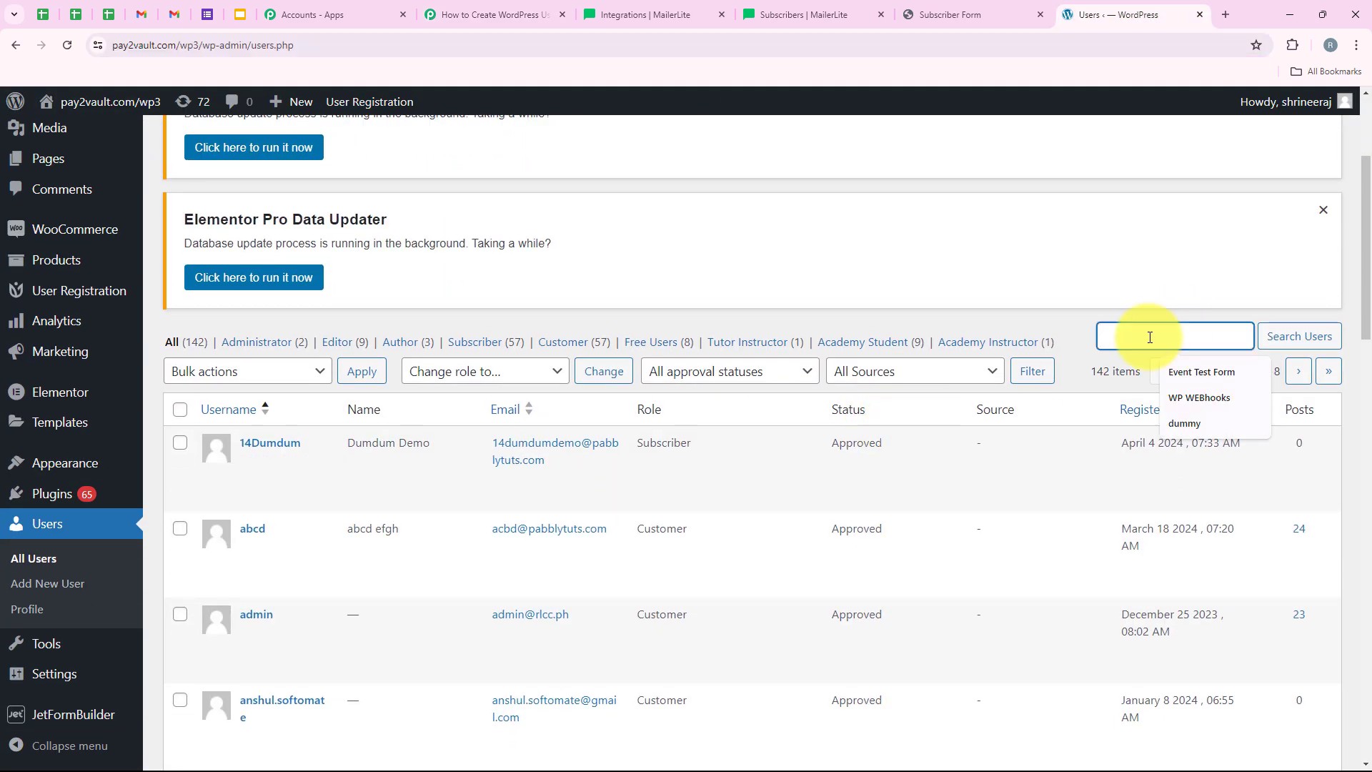
pyautogui.hotkey('ctrl', 'v')
pyautogui.scroll(1, 1299, 333)
pyautogui.click(1297, 407)
pyautogui.scroll(-1, 547, 300)
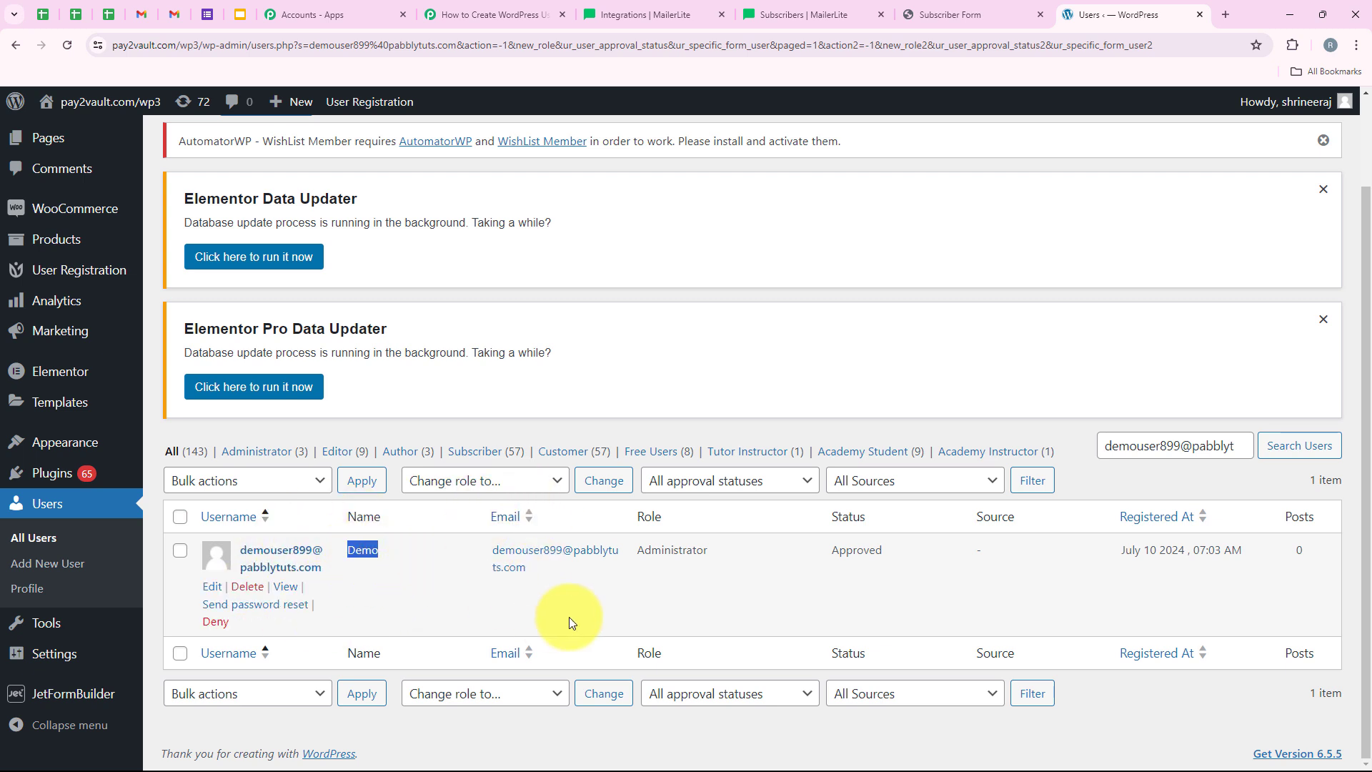
pyautogui.click(581, 315)
# - Return to the Pabbly Connect workflow and review the fields mapped in the WordPress Create a User action
pyautogui.click(500, 15)
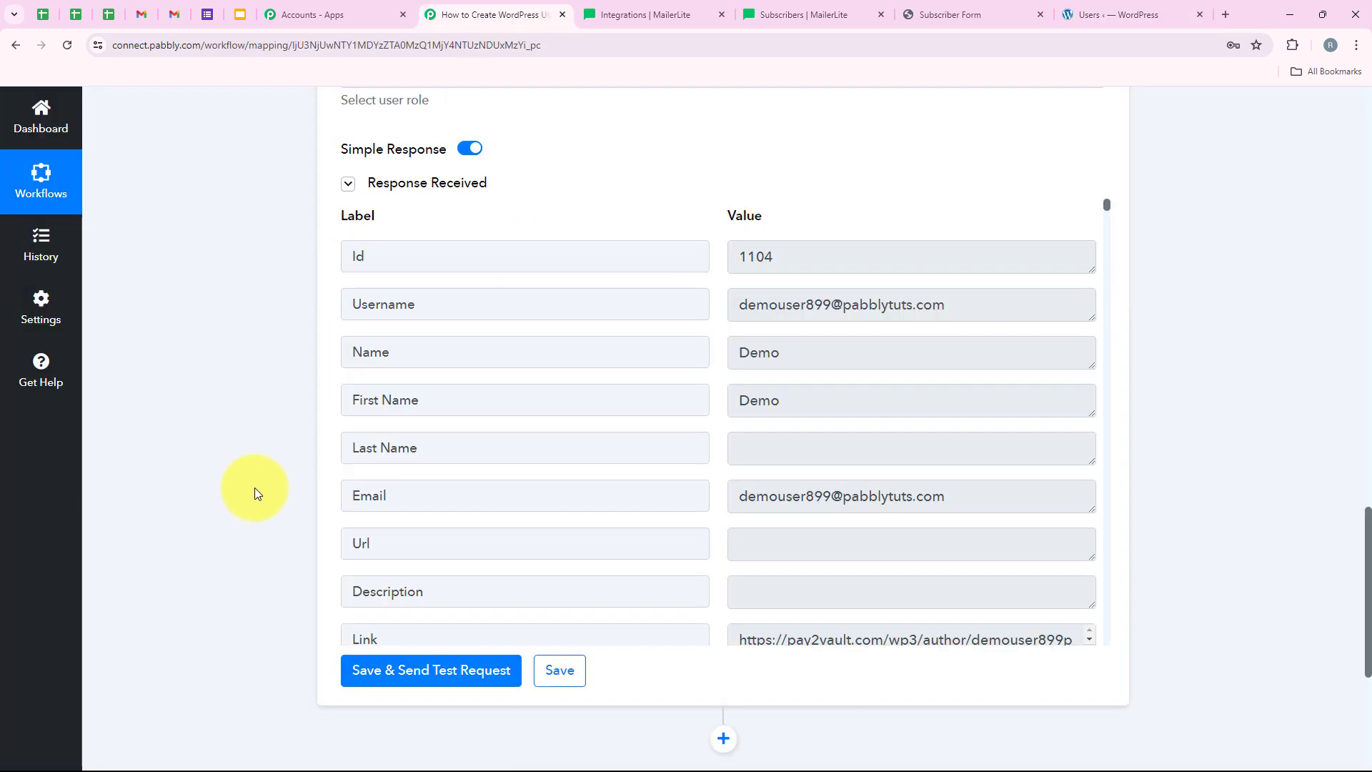
pyautogui.scroll(10, 254, 487)
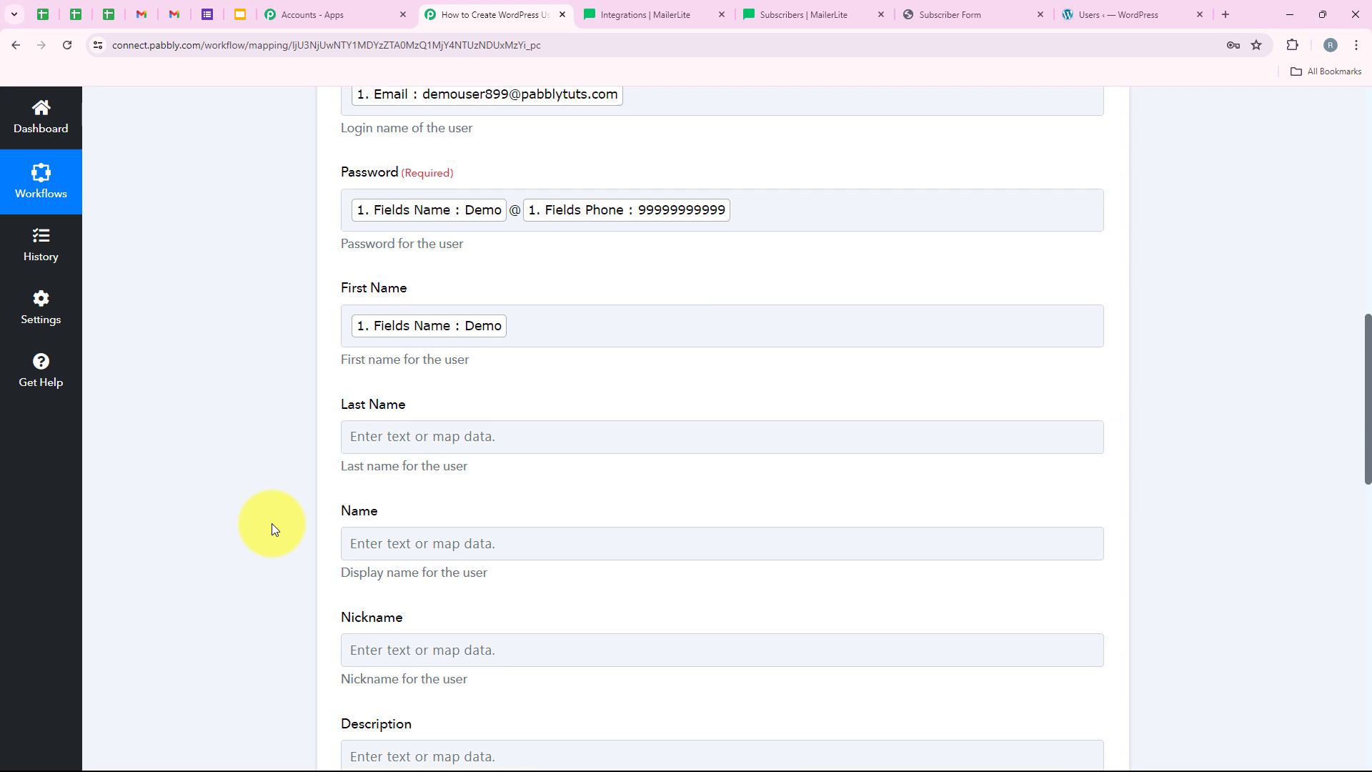
pyautogui.scroll(4, 272, 528)
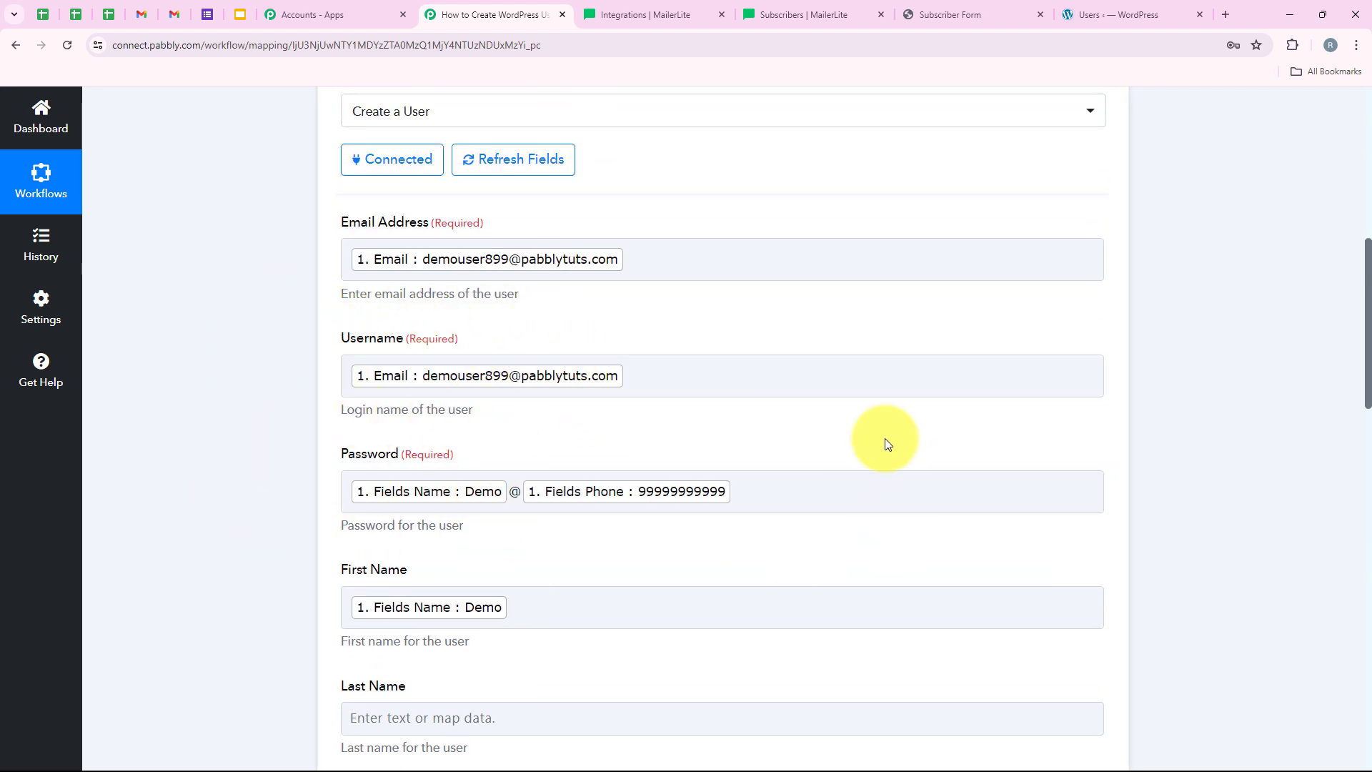
pyautogui.scroll(4, 268, 466)
pyautogui.scroll(-2, 269, 466)
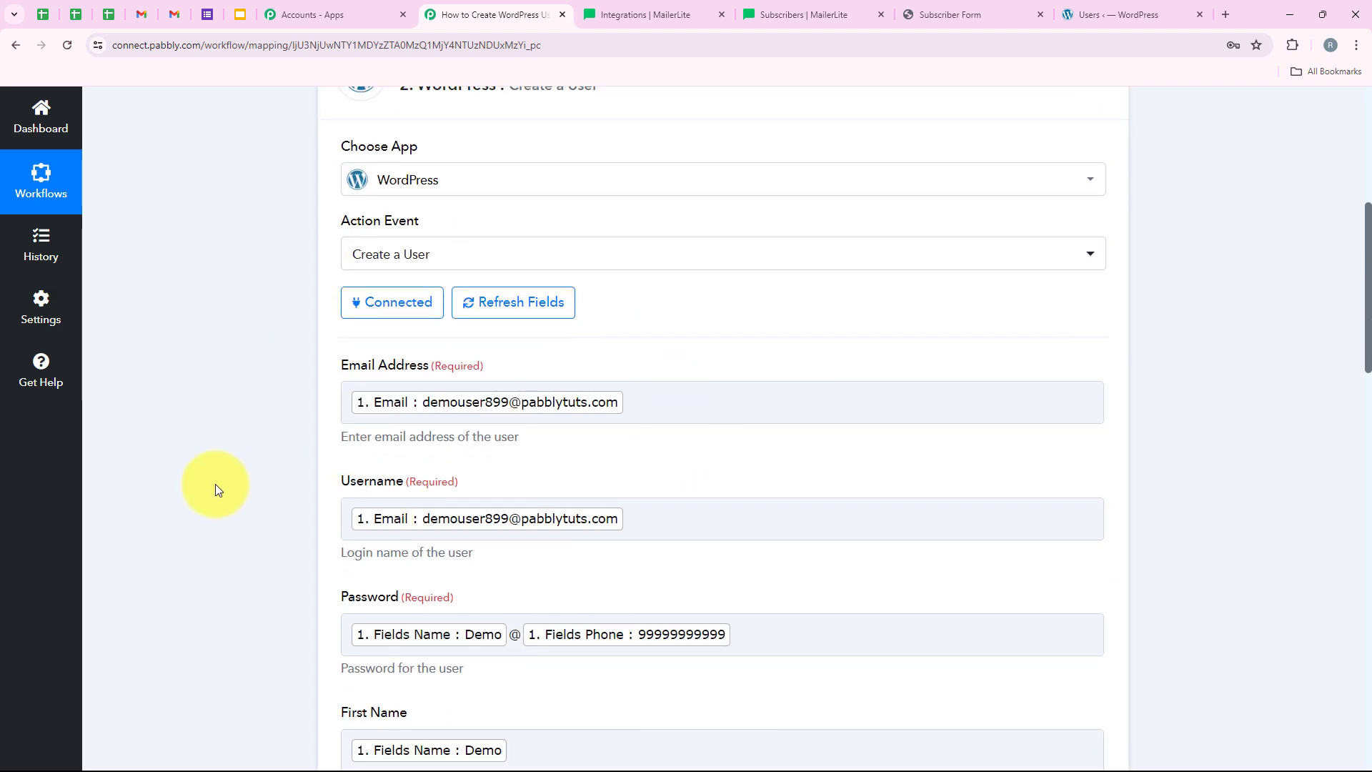
# - Add an action step after the WordPress action, using Gmail with the Send Email (V2) event
pyautogui.scroll(-12, 217, 487)
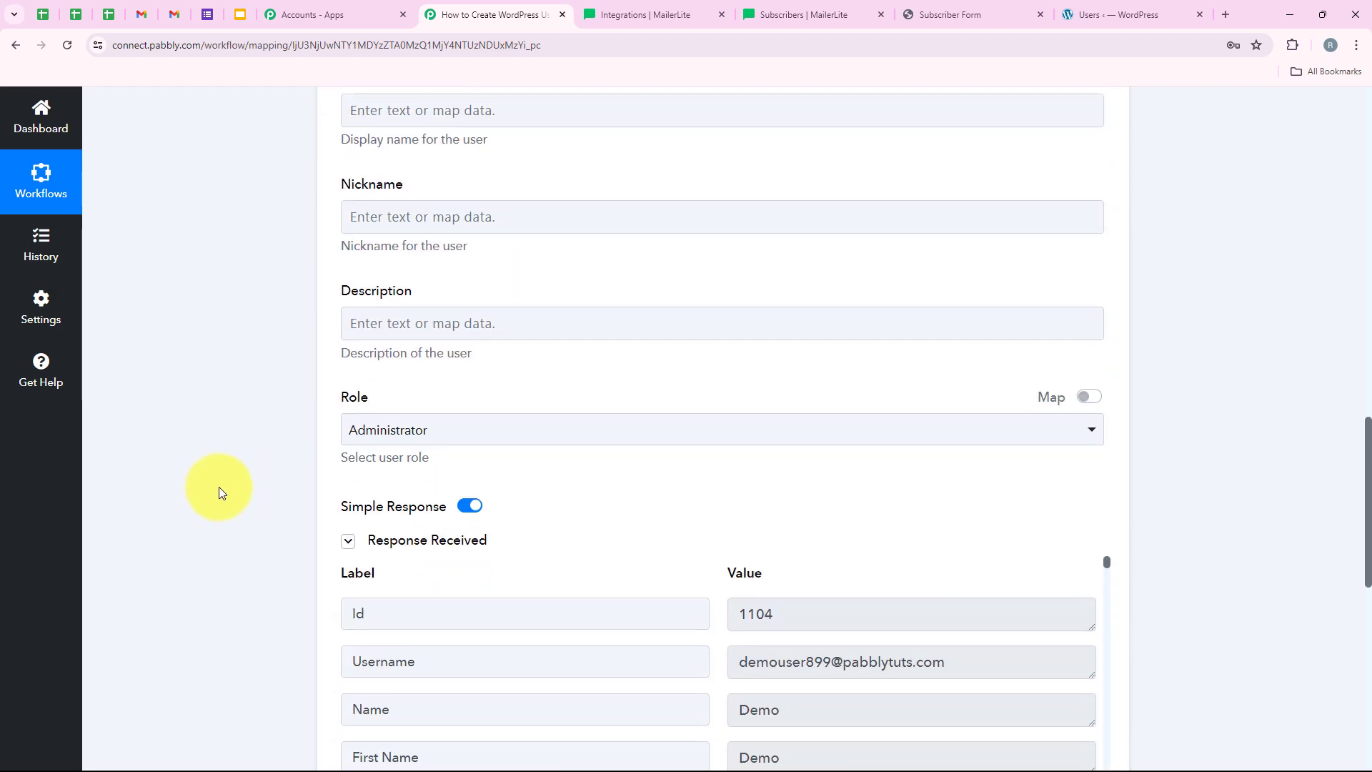
pyautogui.scroll(-9, 219, 487)
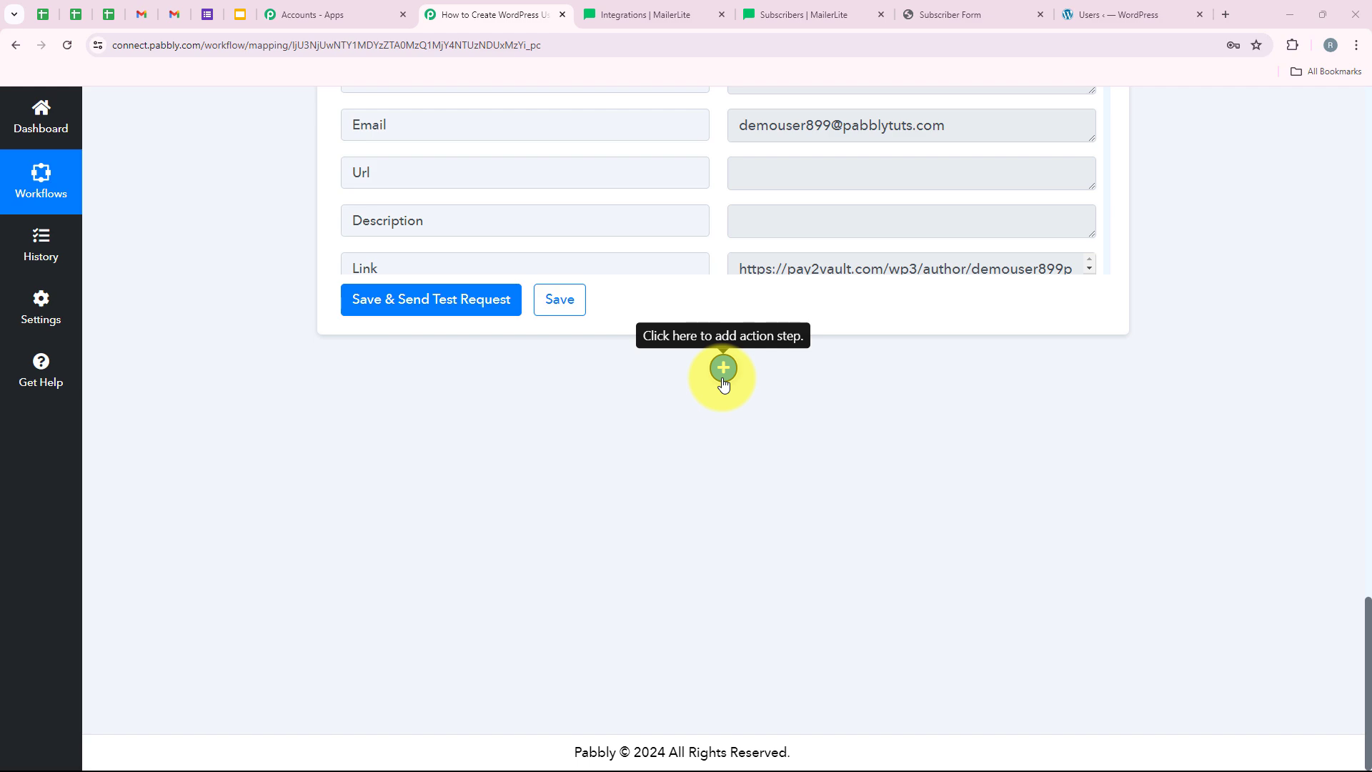
pyautogui.click(723, 375)
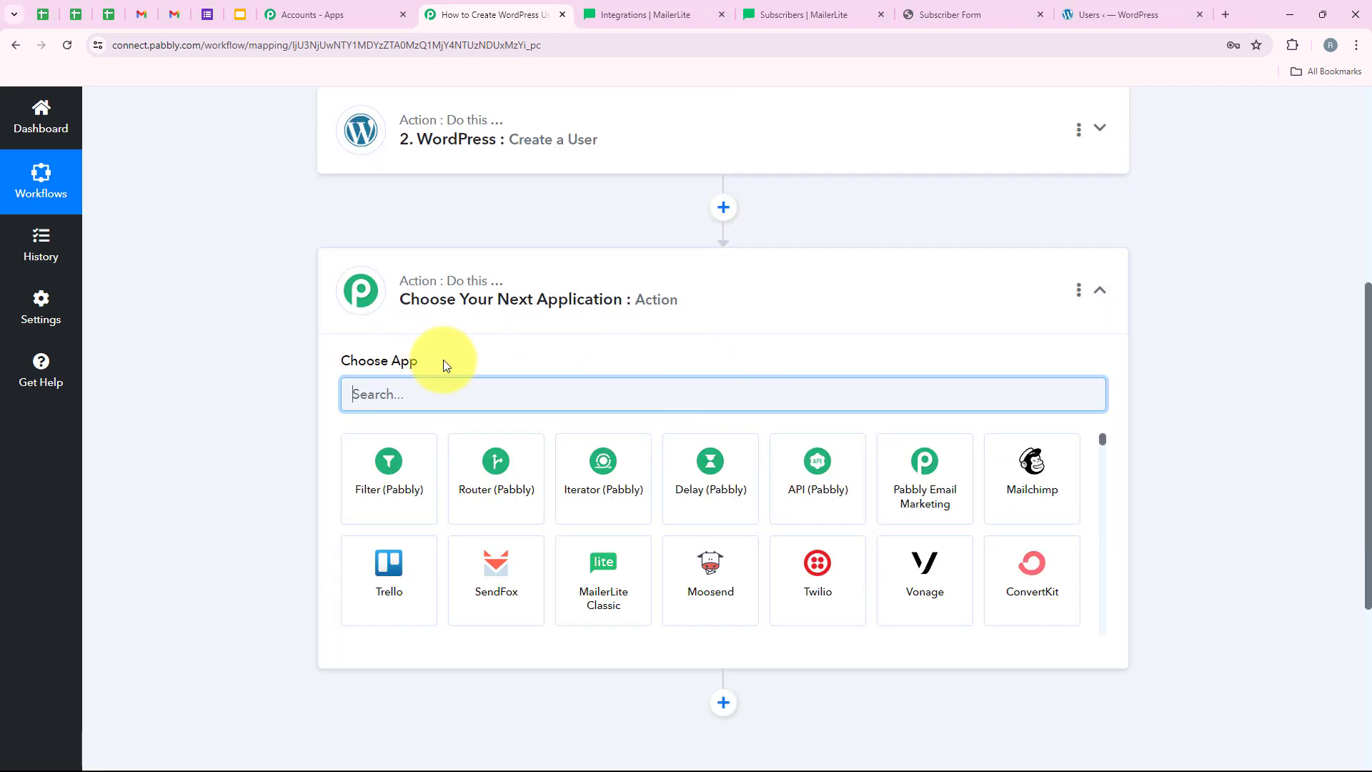
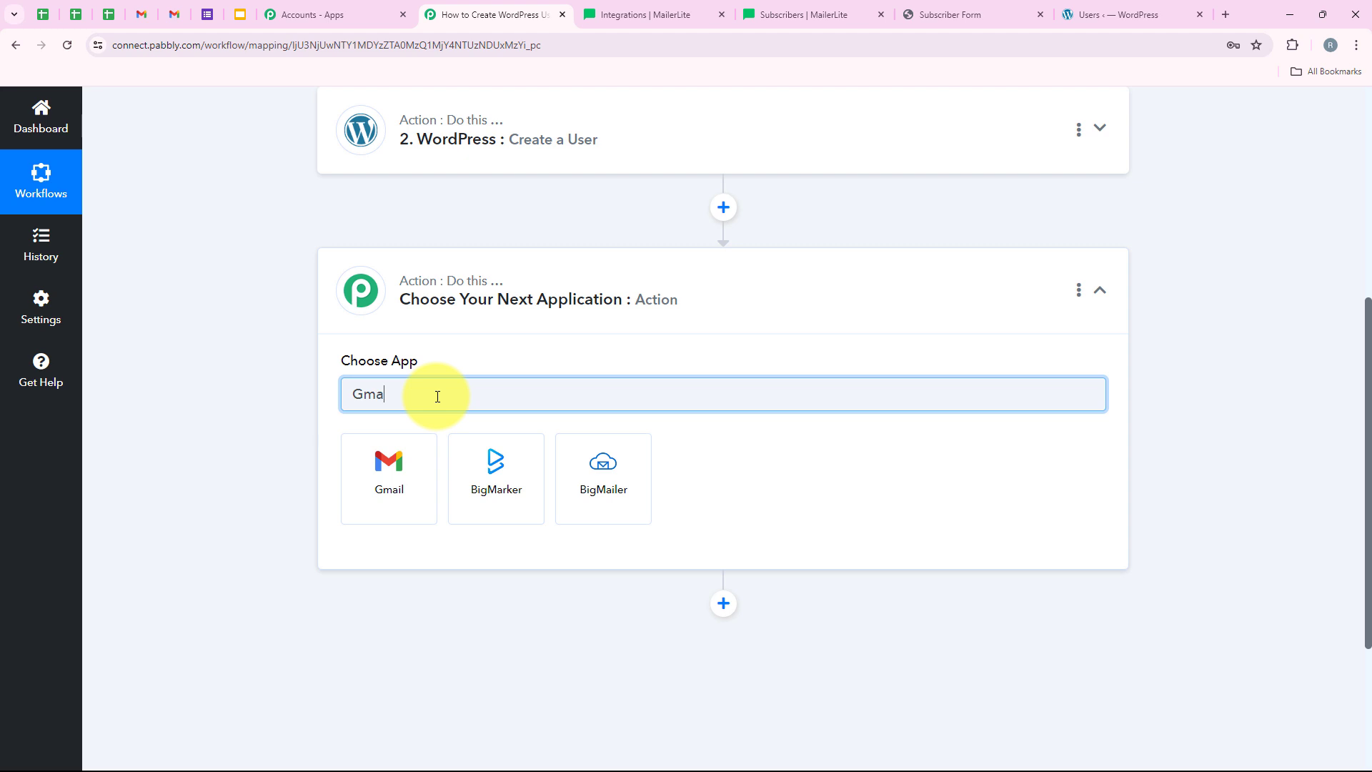
pyautogui.click(401, 475)
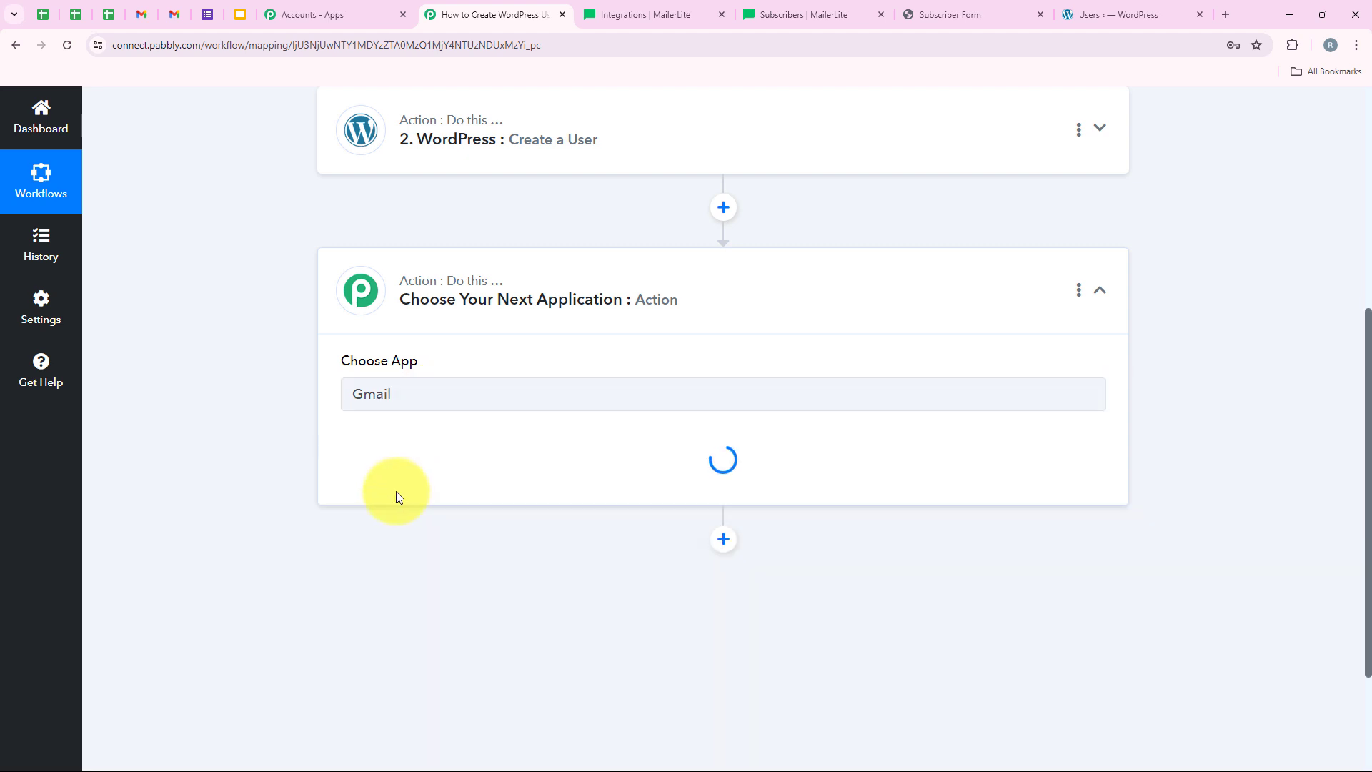
pyautogui.moveTo(331, 444); pyautogui.dragTo(420, 490)
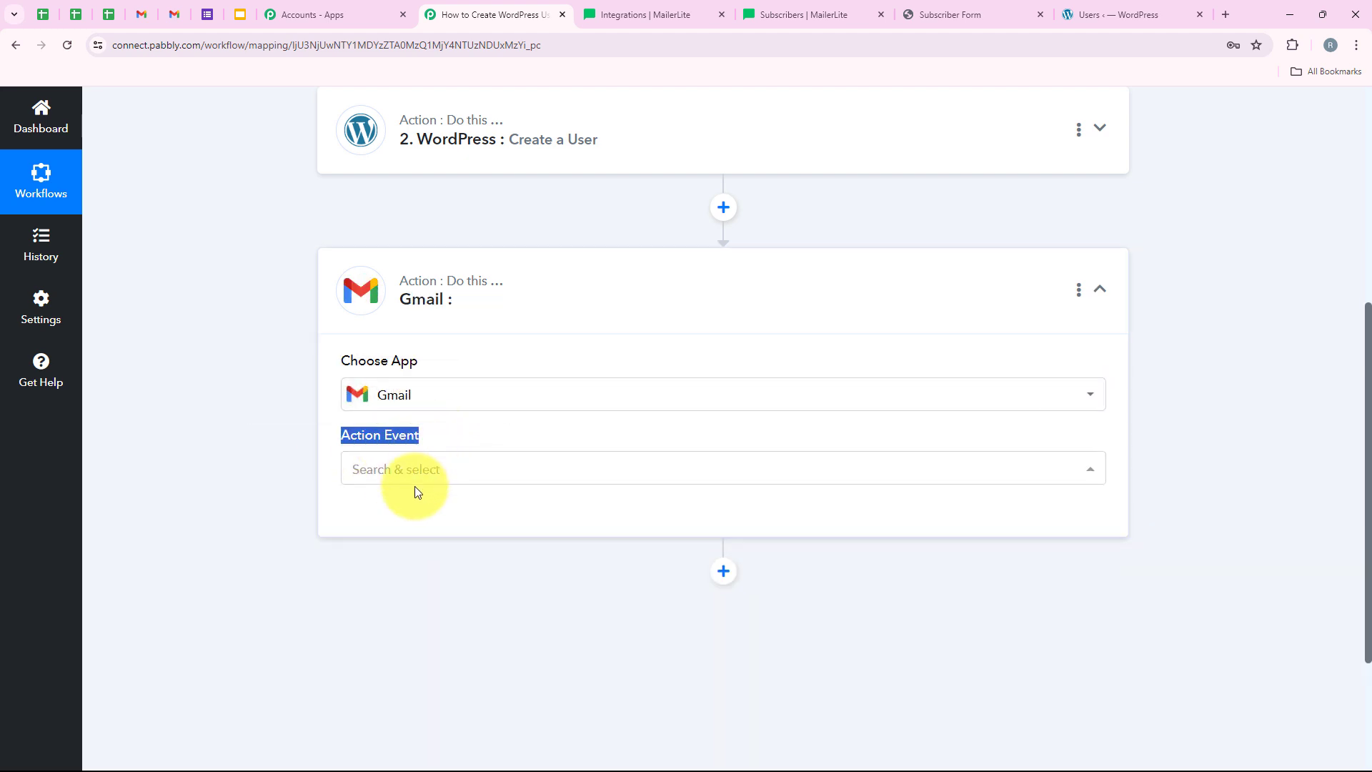
pyautogui.click(419, 475)
pyautogui.scroll(-3, 490, 245)
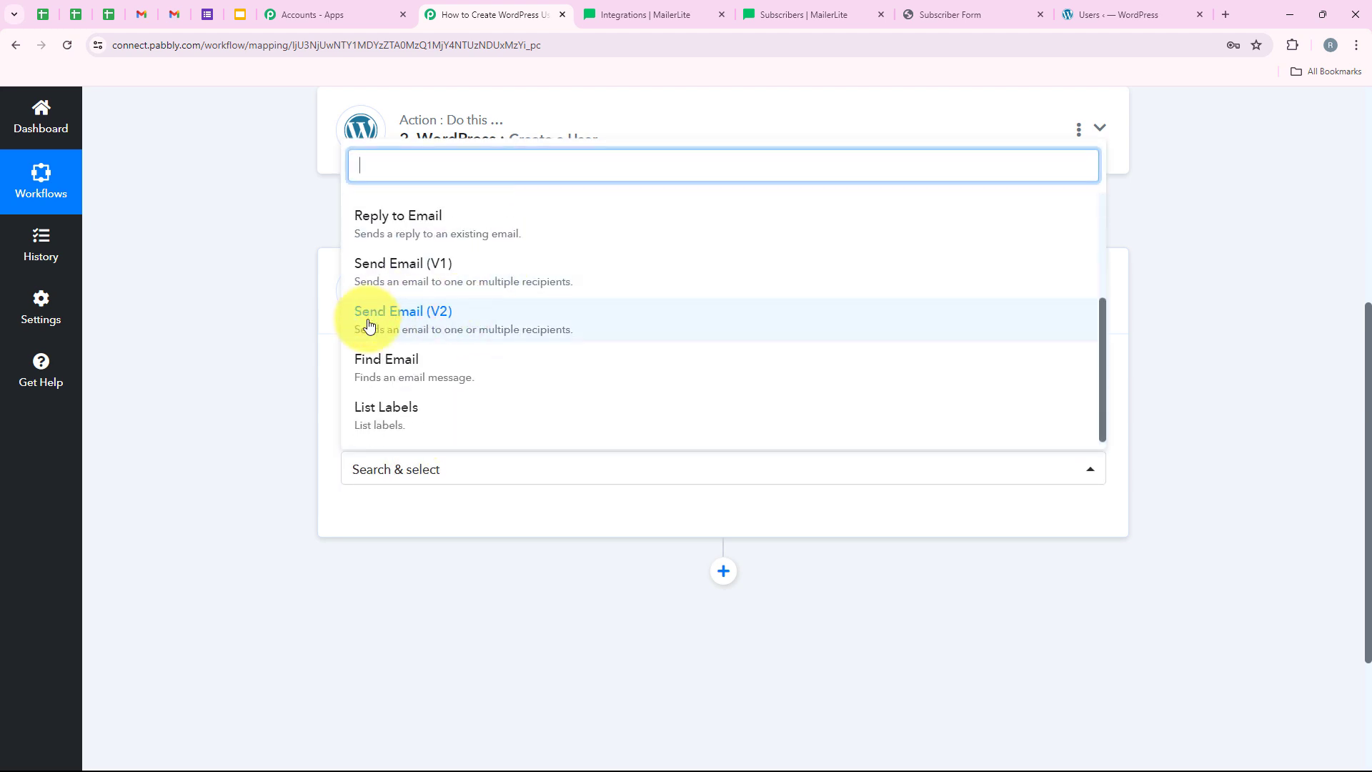
pyautogui.click(449, 326)
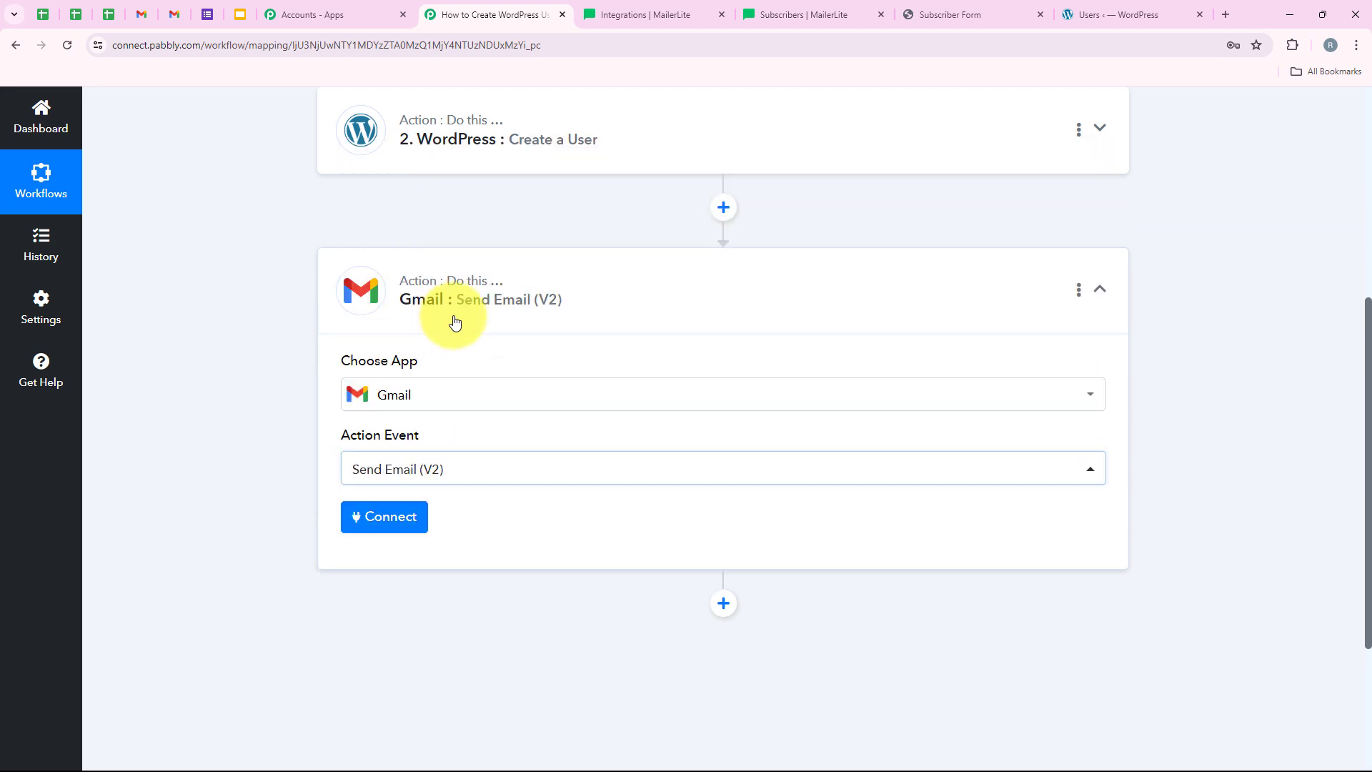
# - Create a new Gmail connection for the action and allow Pabbly Connect to access the Google account
pyautogui.click(406, 516)
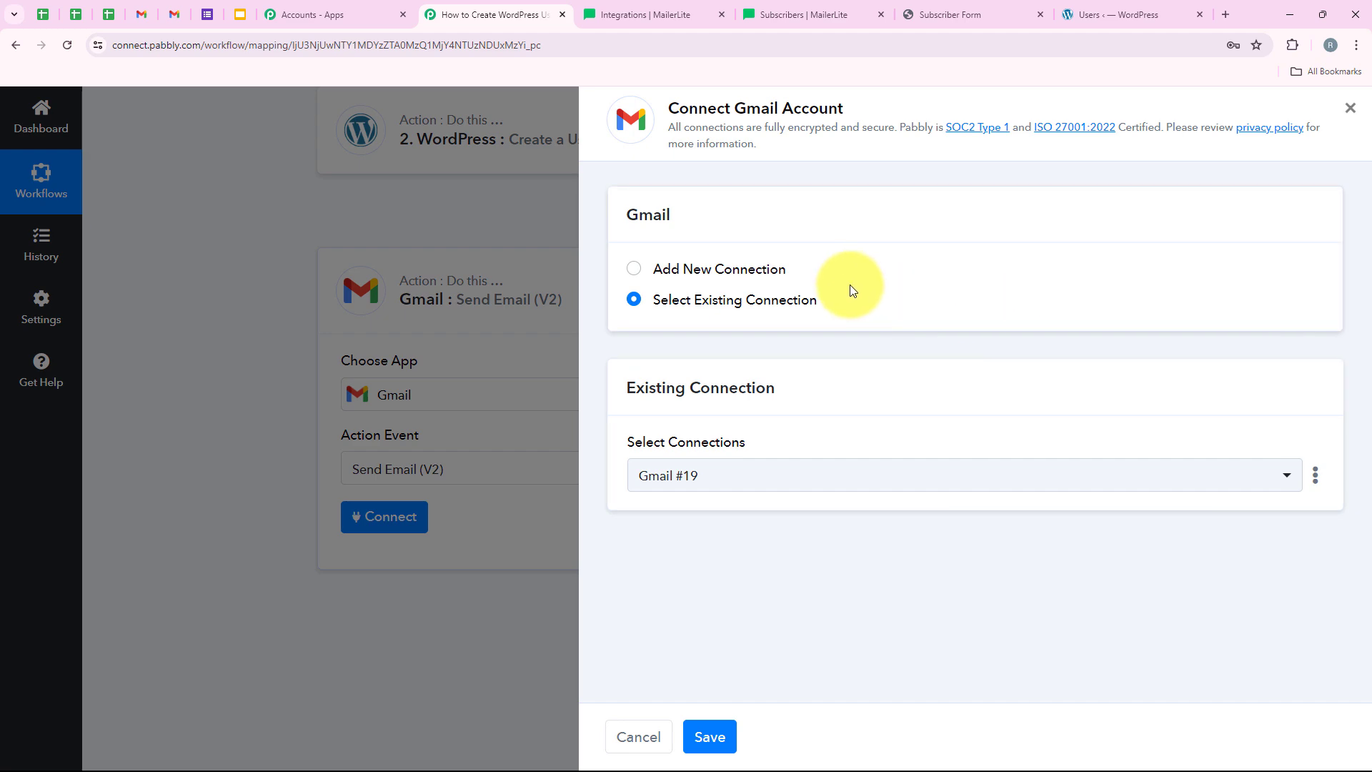
pyautogui.click(735, 270)
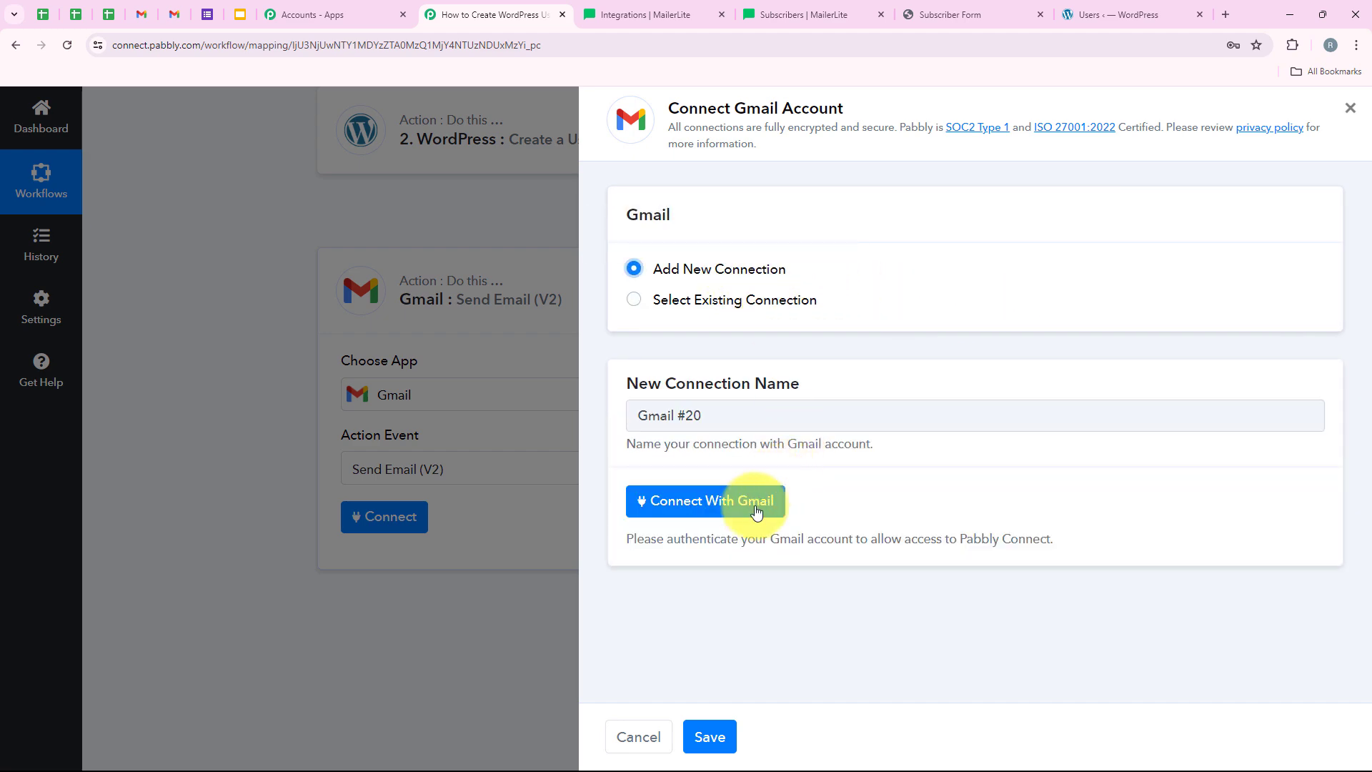
pyautogui.click(743, 500)
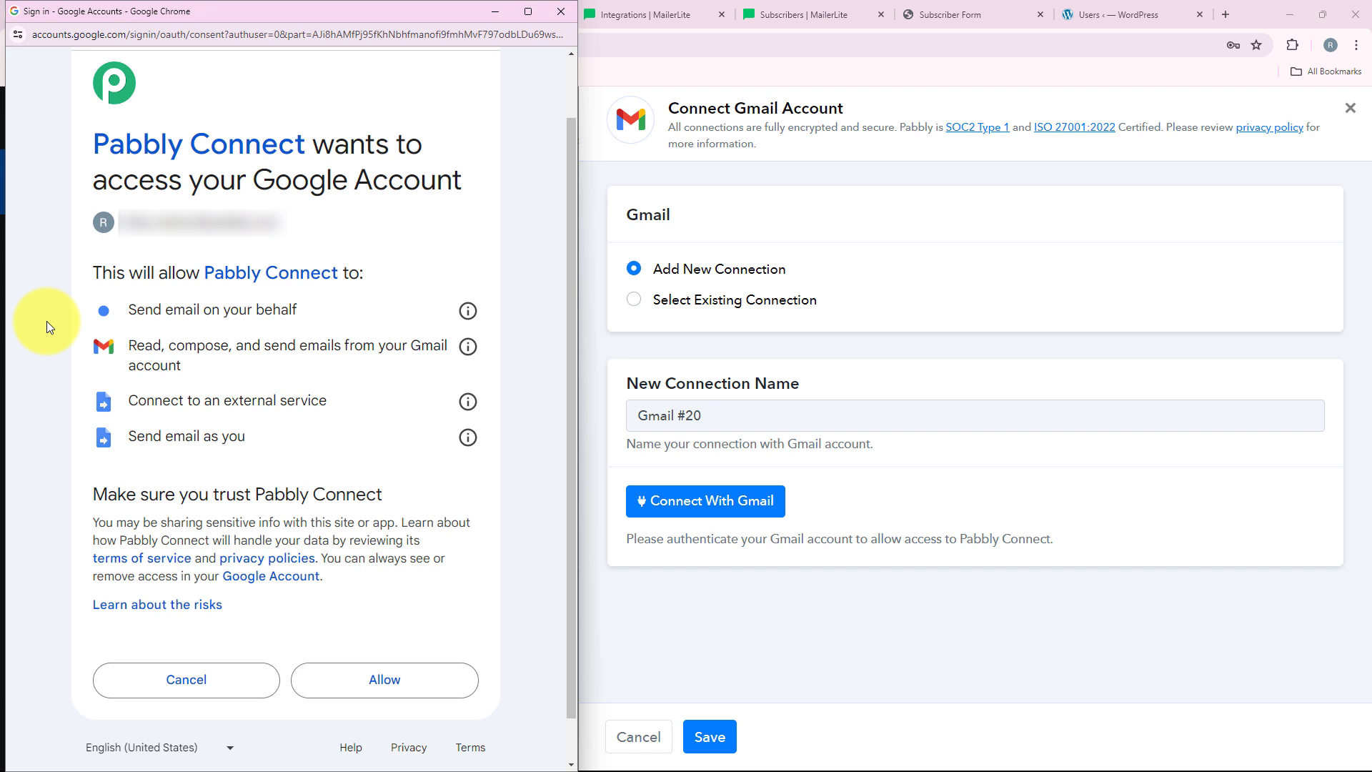
pyautogui.click(348, 678)
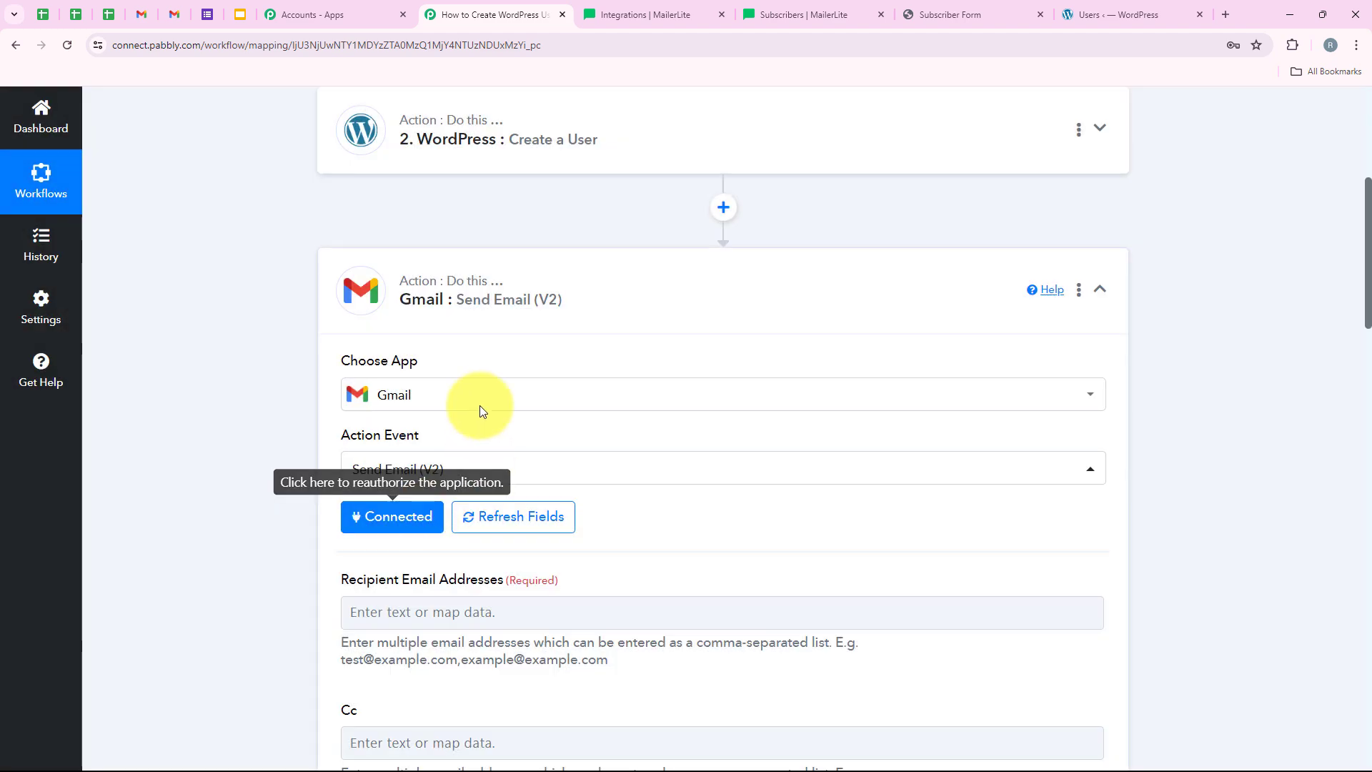
# - Map the Recipient Email Addresses field to the Email value from the MailerLite Subscriber Created step
pyautogui.scroll(-1, 350, 447)
pyautogui.scroll(-2, 343, 485)
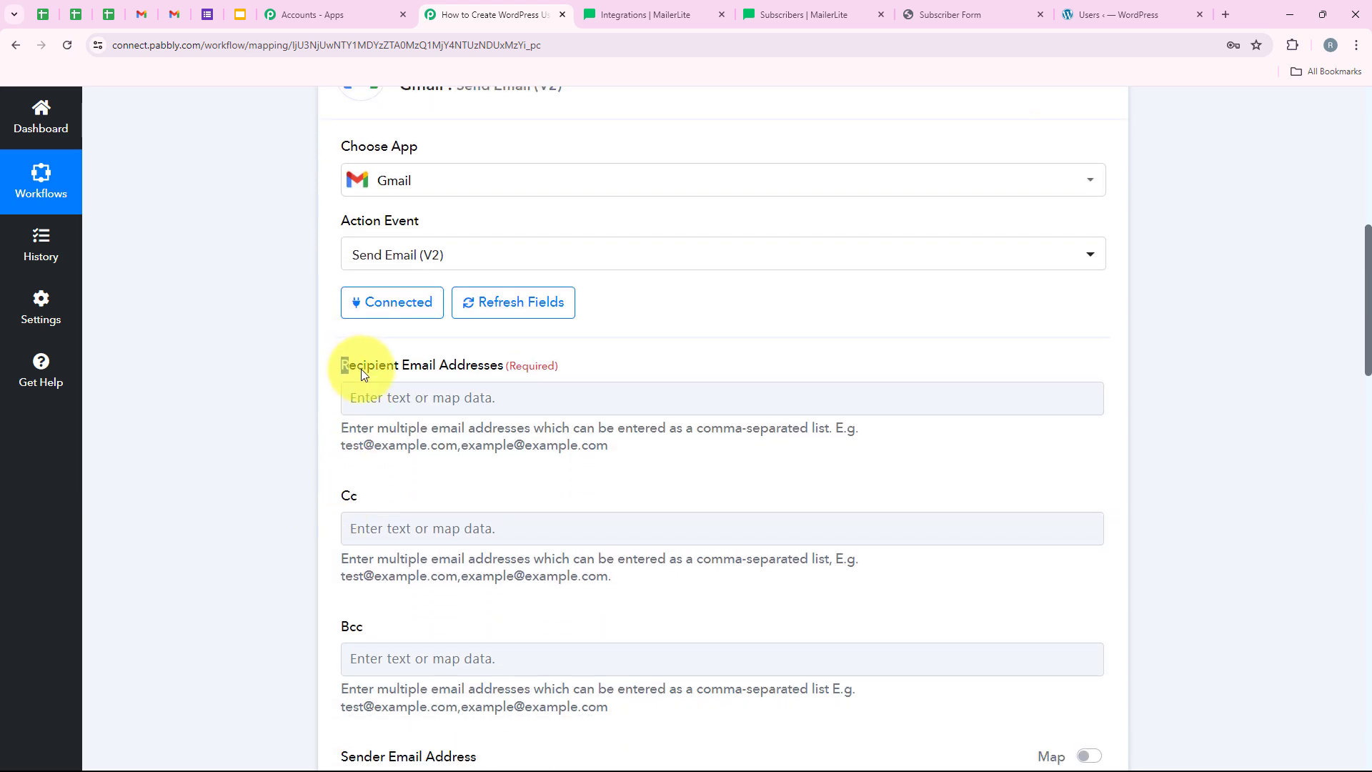
pyautogui.moveTo(362, 368); pyautogui.dragTo(471, 380)
pyautogui.click(454, 398)
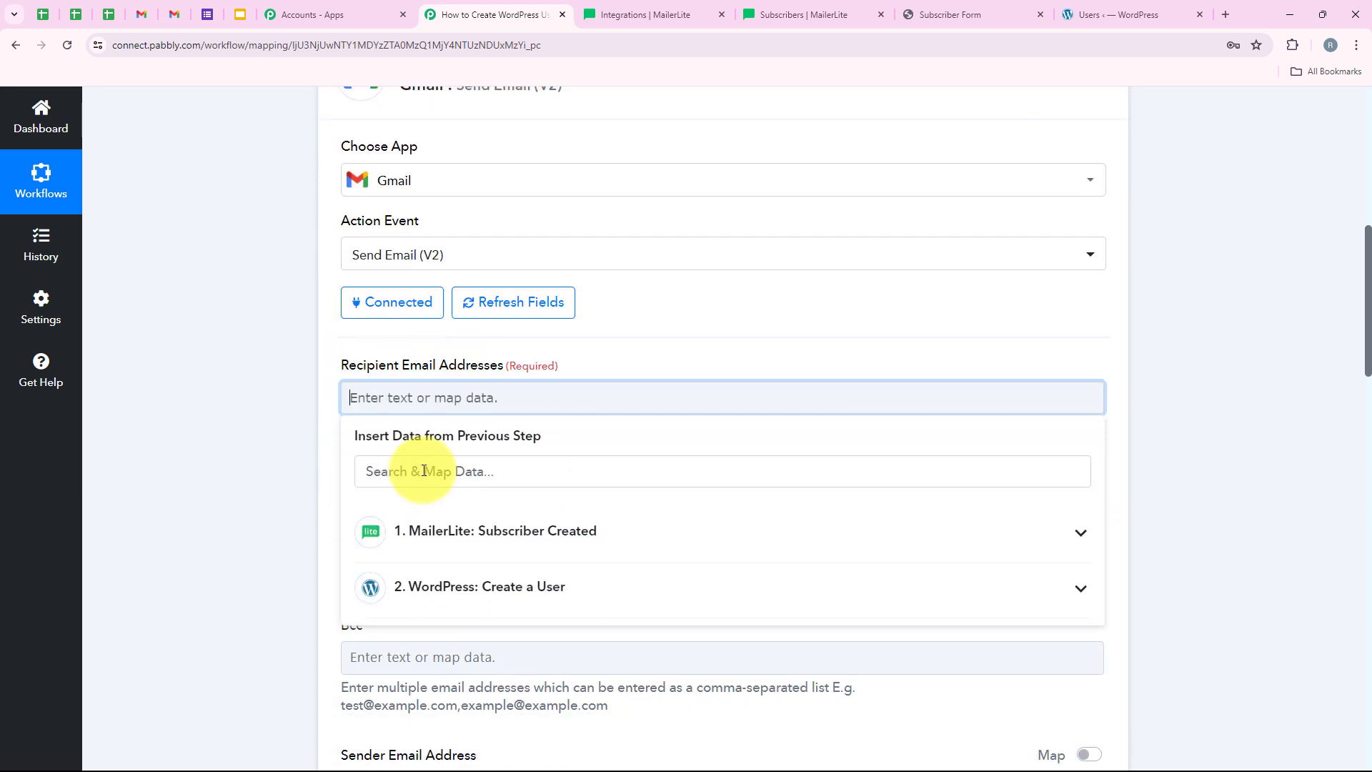
pyautogui.click(422, 473)
pyautogui.write('email')
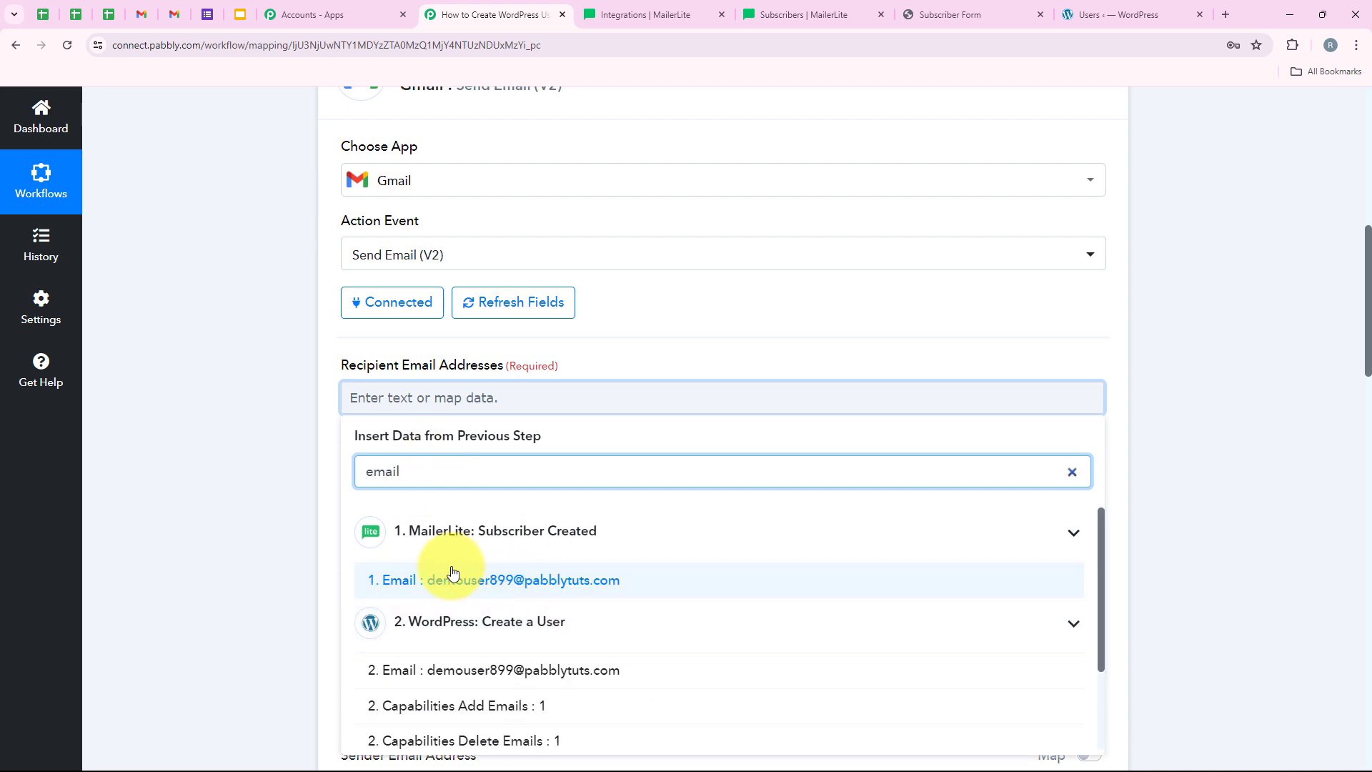
pyautogui.click(654, 576)
pyautogui.click(281, 369)
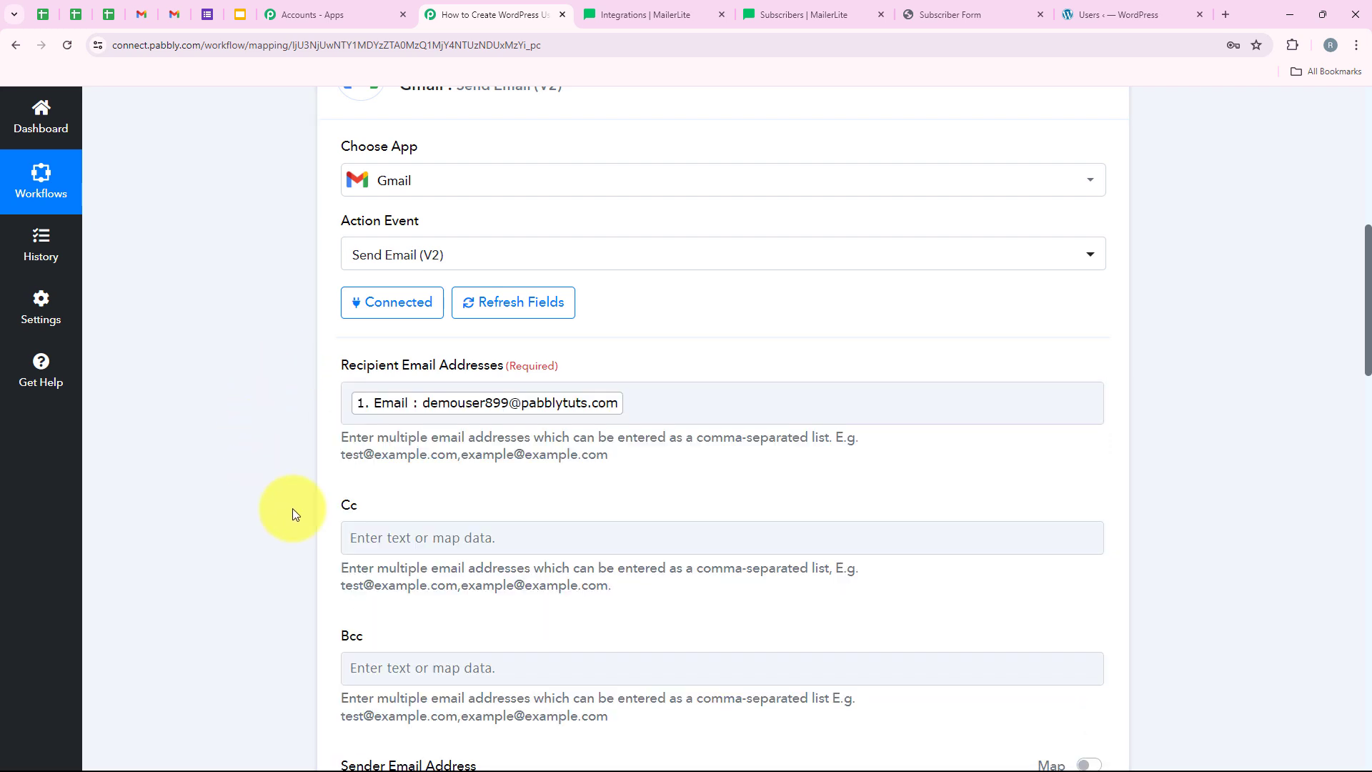
# - Look over the optional Cc and Bcc fields and the Sender Email Address of the Gmail action
pyautogui.doubleClick(343, 506)
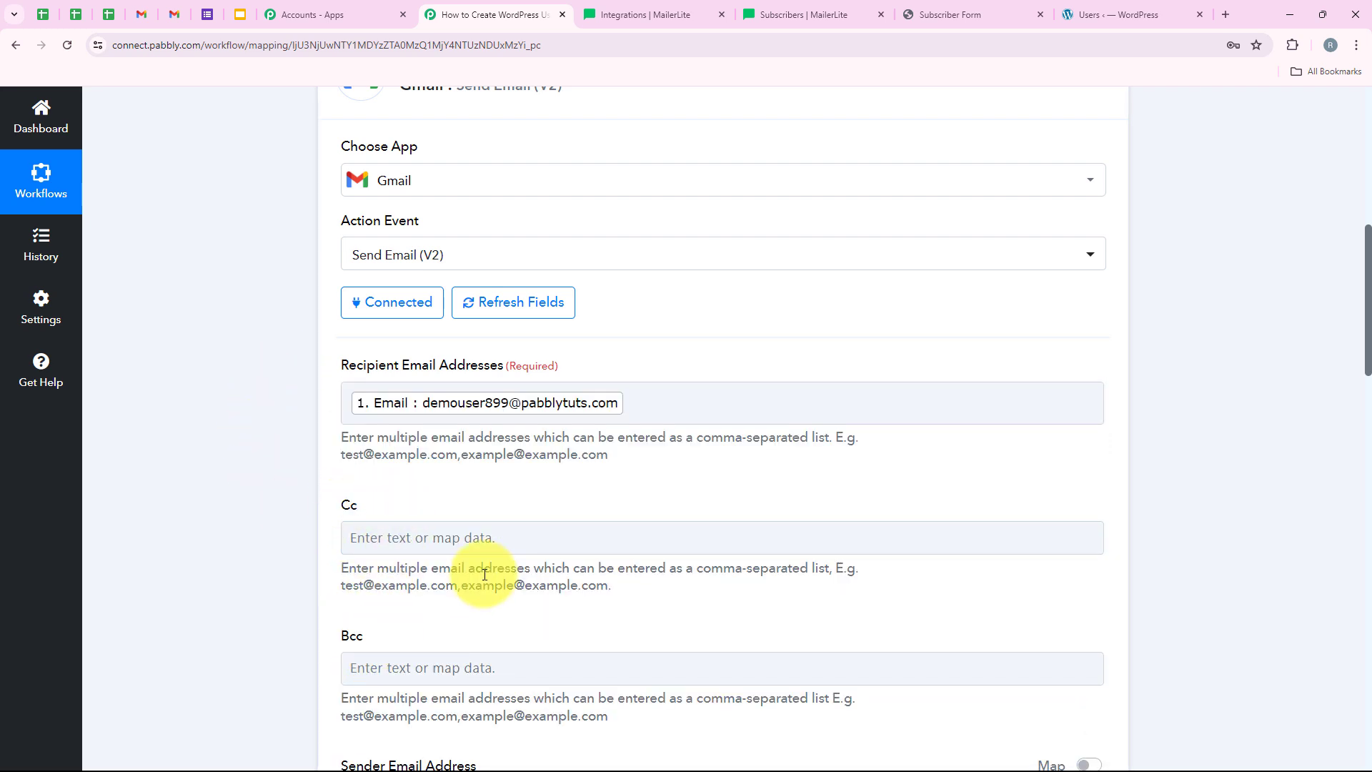
pyautogui.click(420, 551)
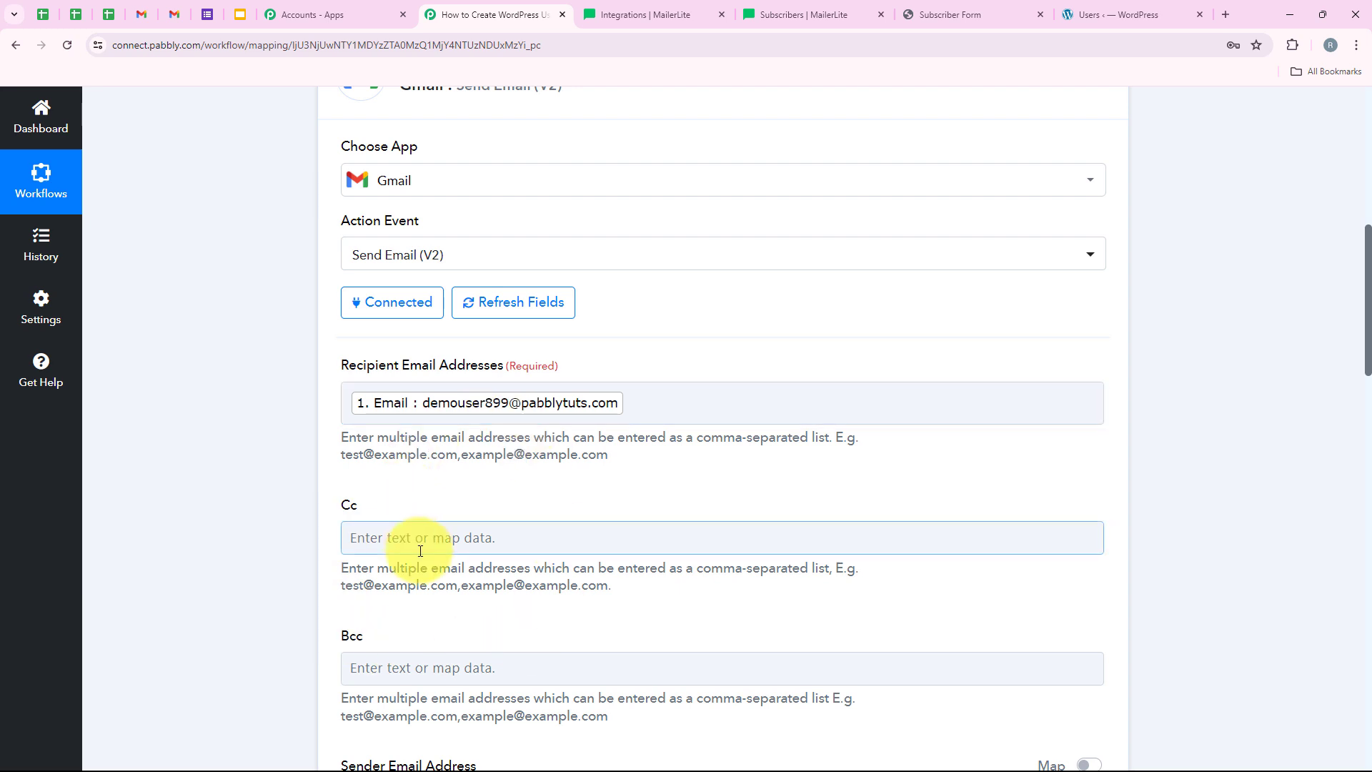
pyautogui.click(420, 499)
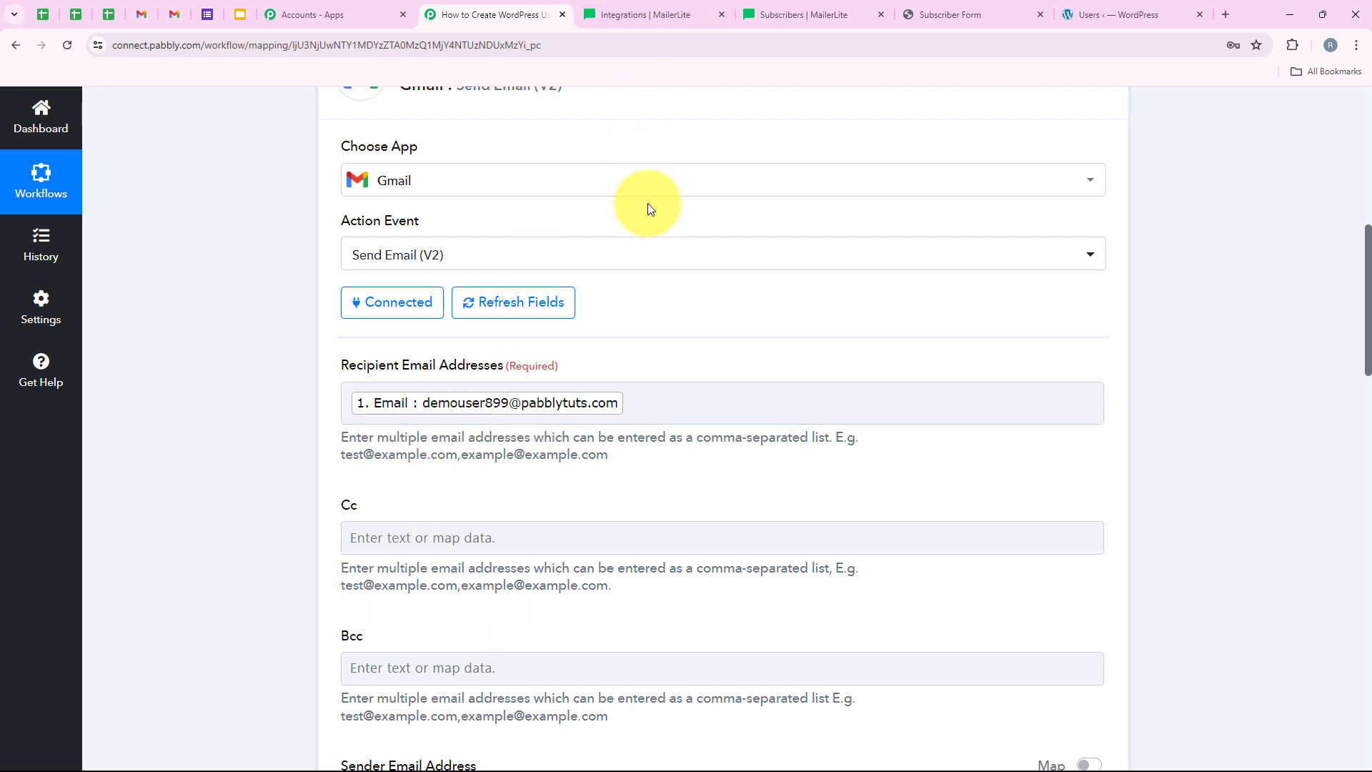
pyautogui.scroll(-8, 648, 203)
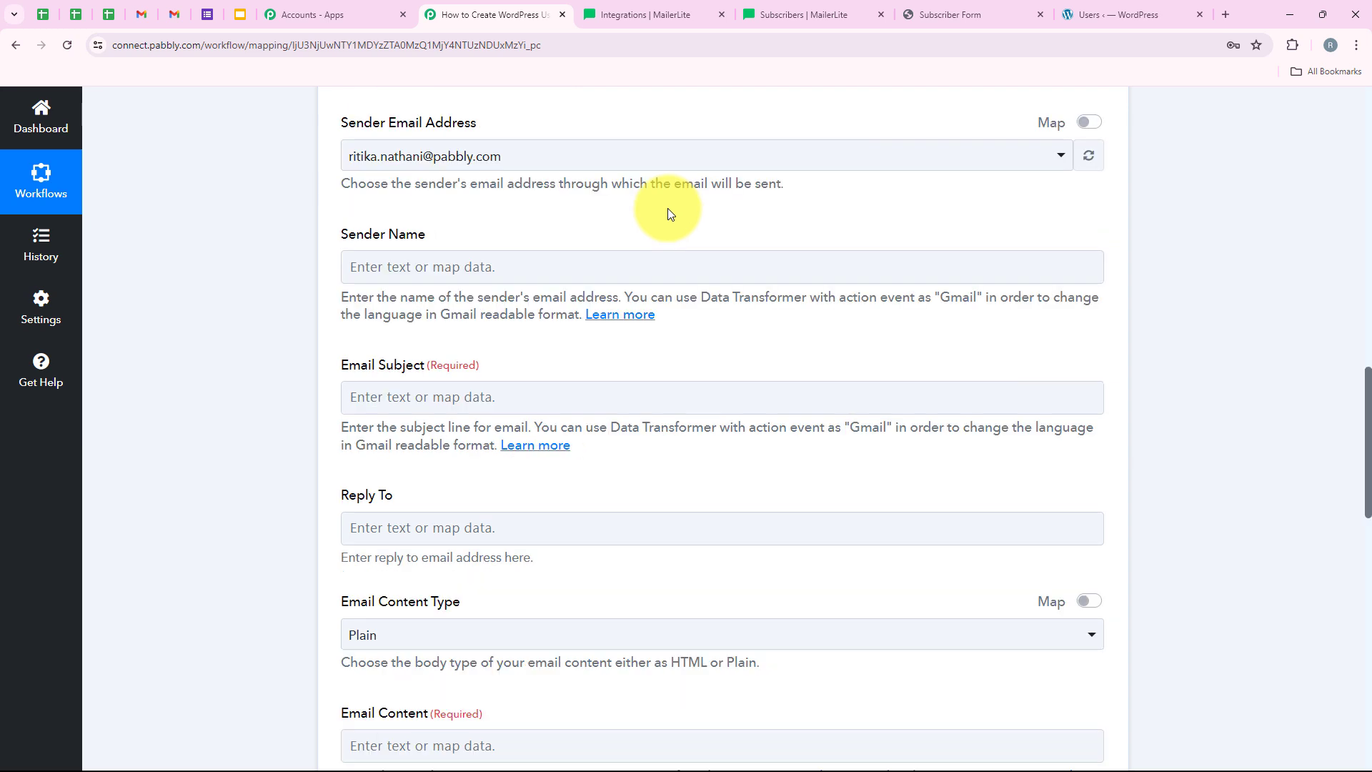
pyautogui.moveTo(464, 123); pyautogui.dragTo(482, 118)
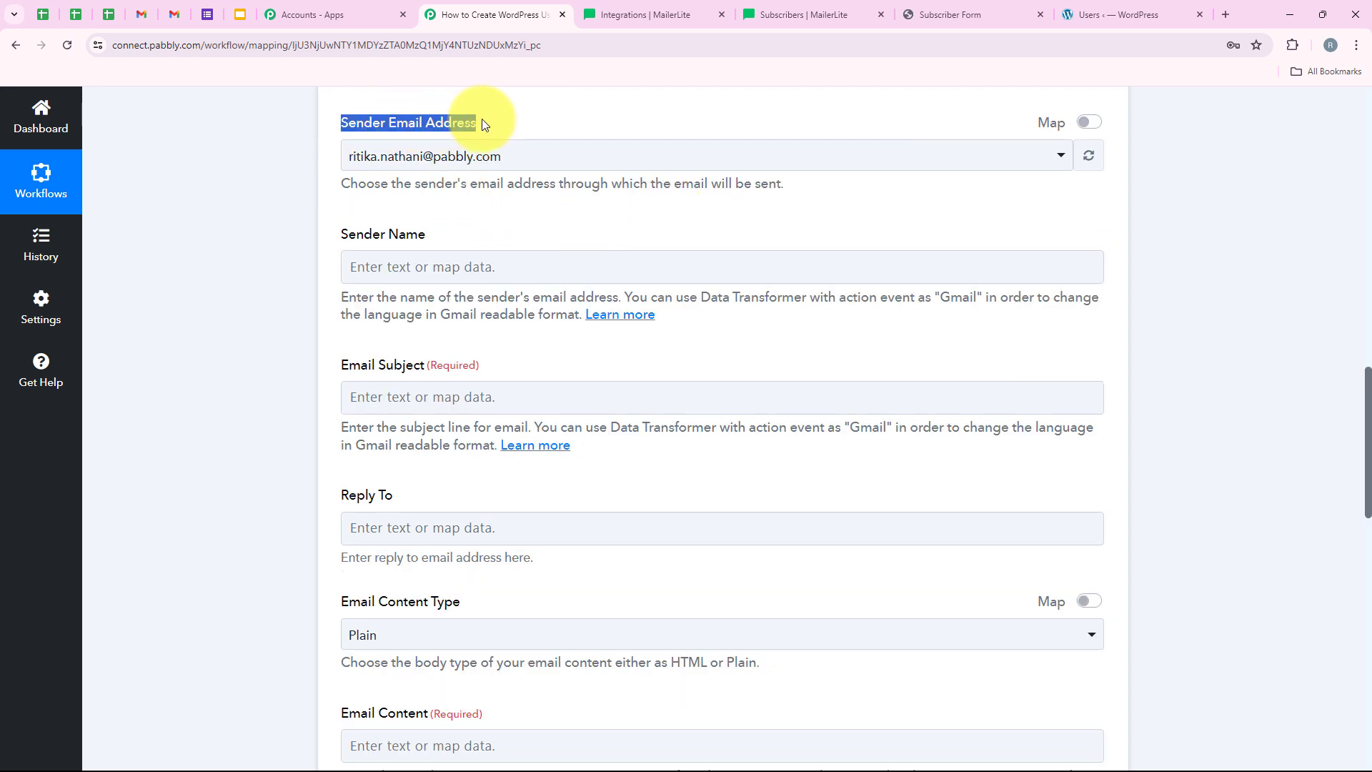
pyautogui.click(481, 118)
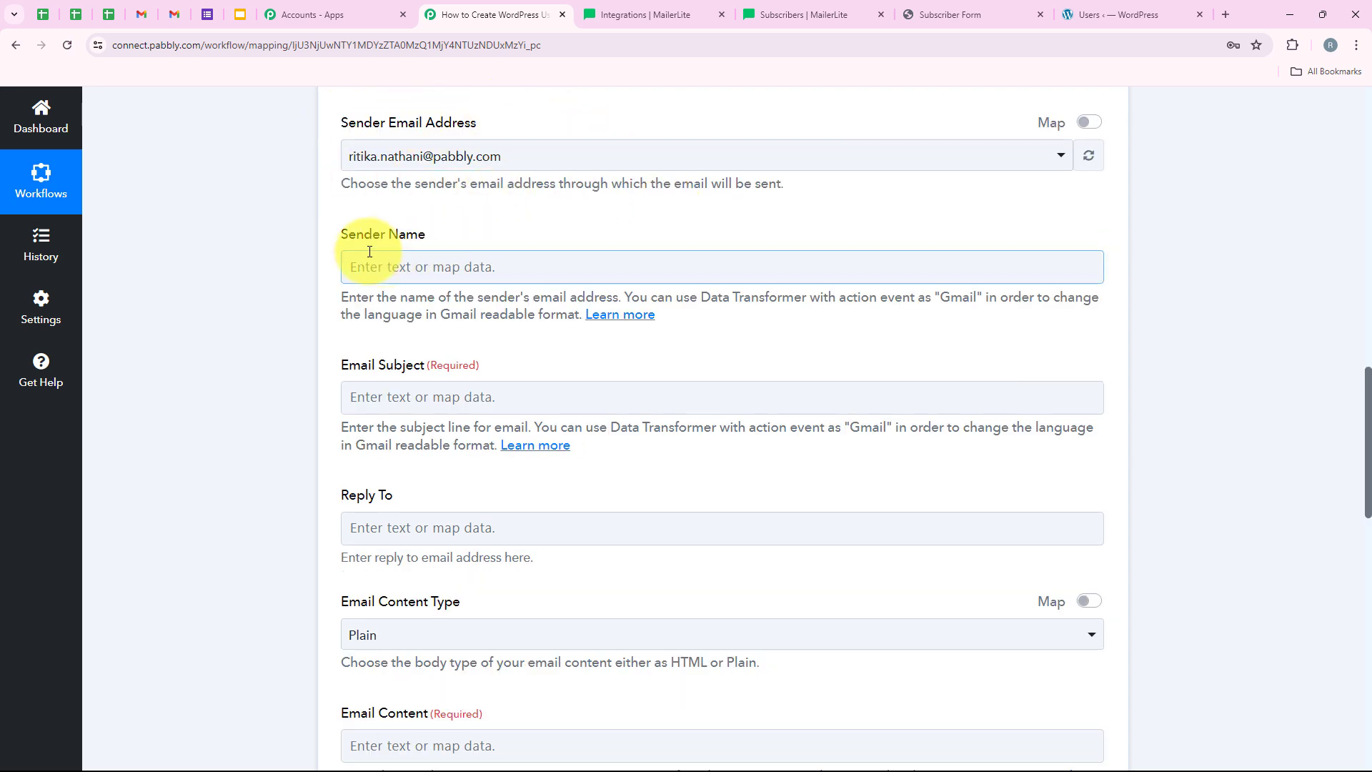
# - Set the Gmail action's Sender Name to Pabbly
pyautogui.moveTo(367, 234); pyautogui.dragTo(434, 235)
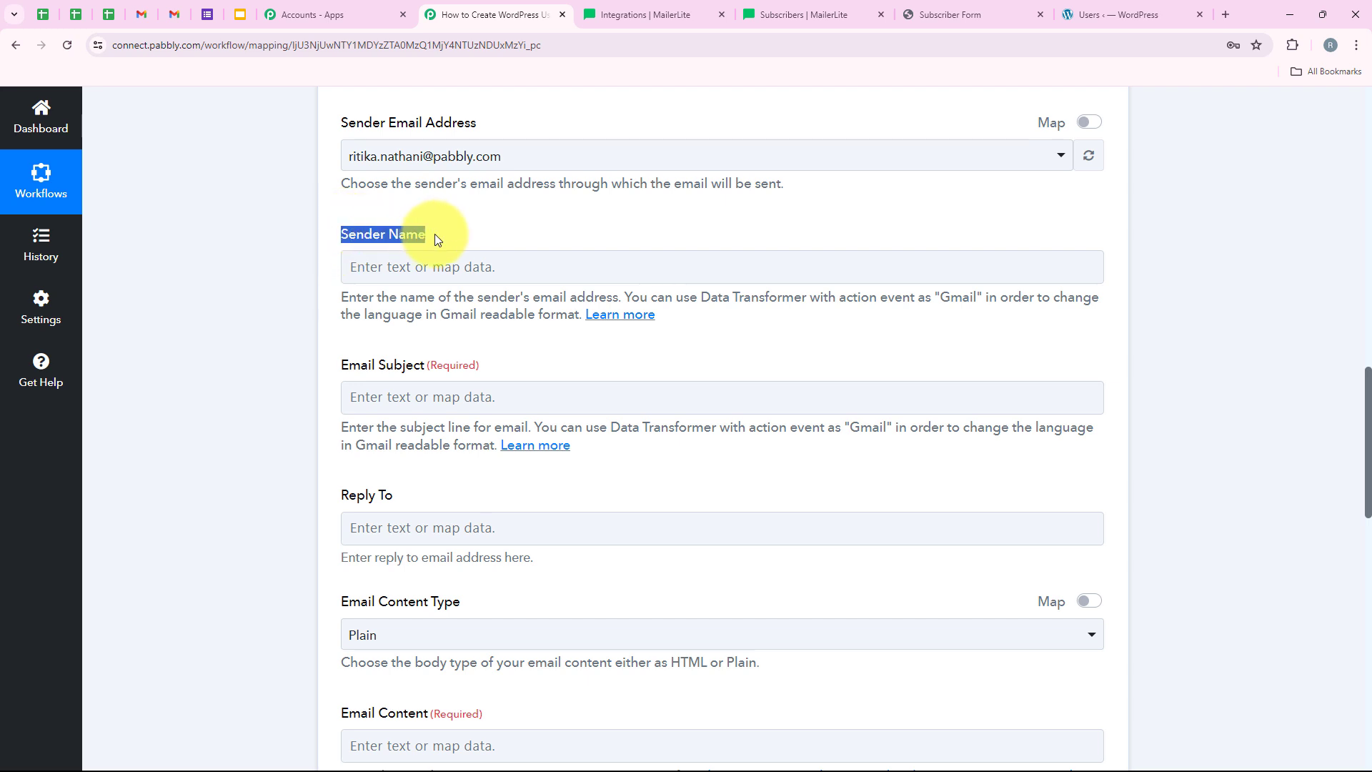
pyautogui.click(434, 260)
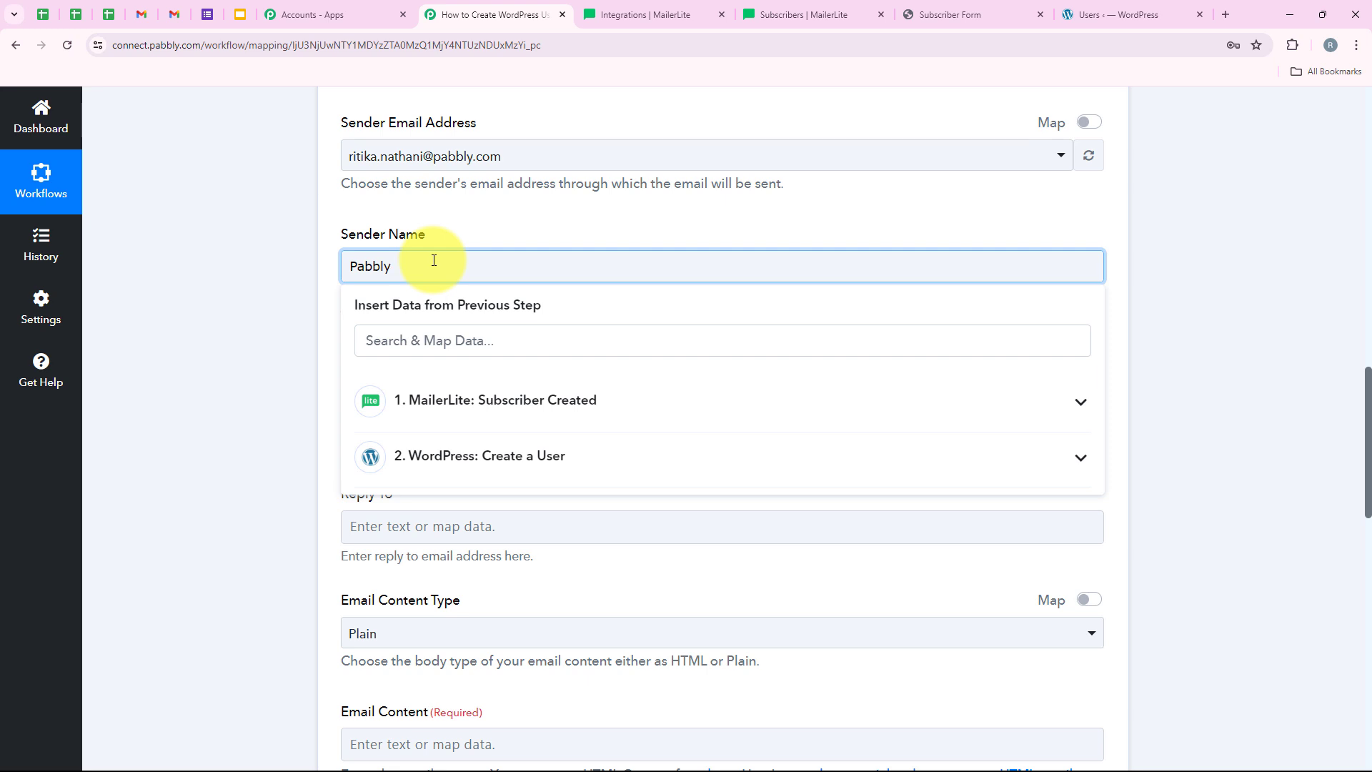
pyautogui.click(449, 233)
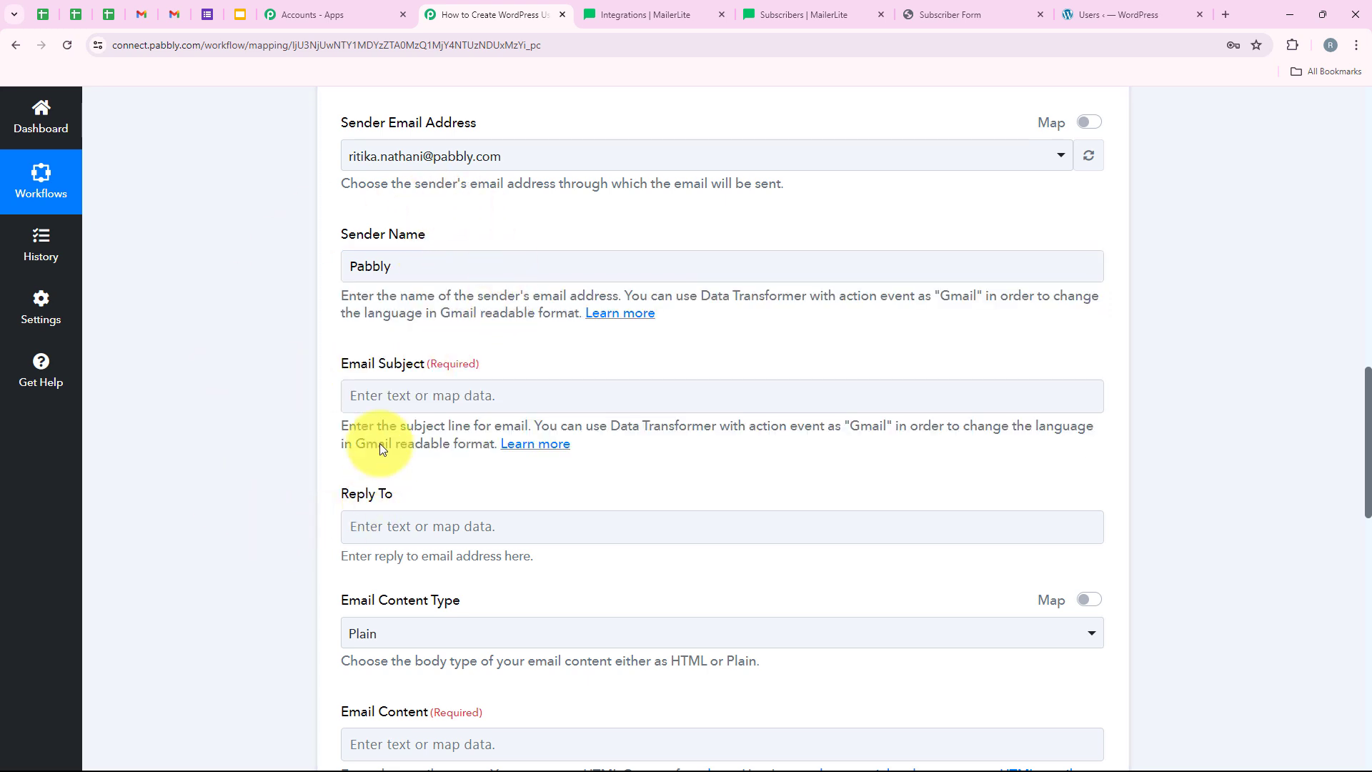
# - Set the Gmail action's Email Subject to "Your New Account Login Information"
pyautogui.moveTo(393, 367); pyautogui.dragTo(424, 366)
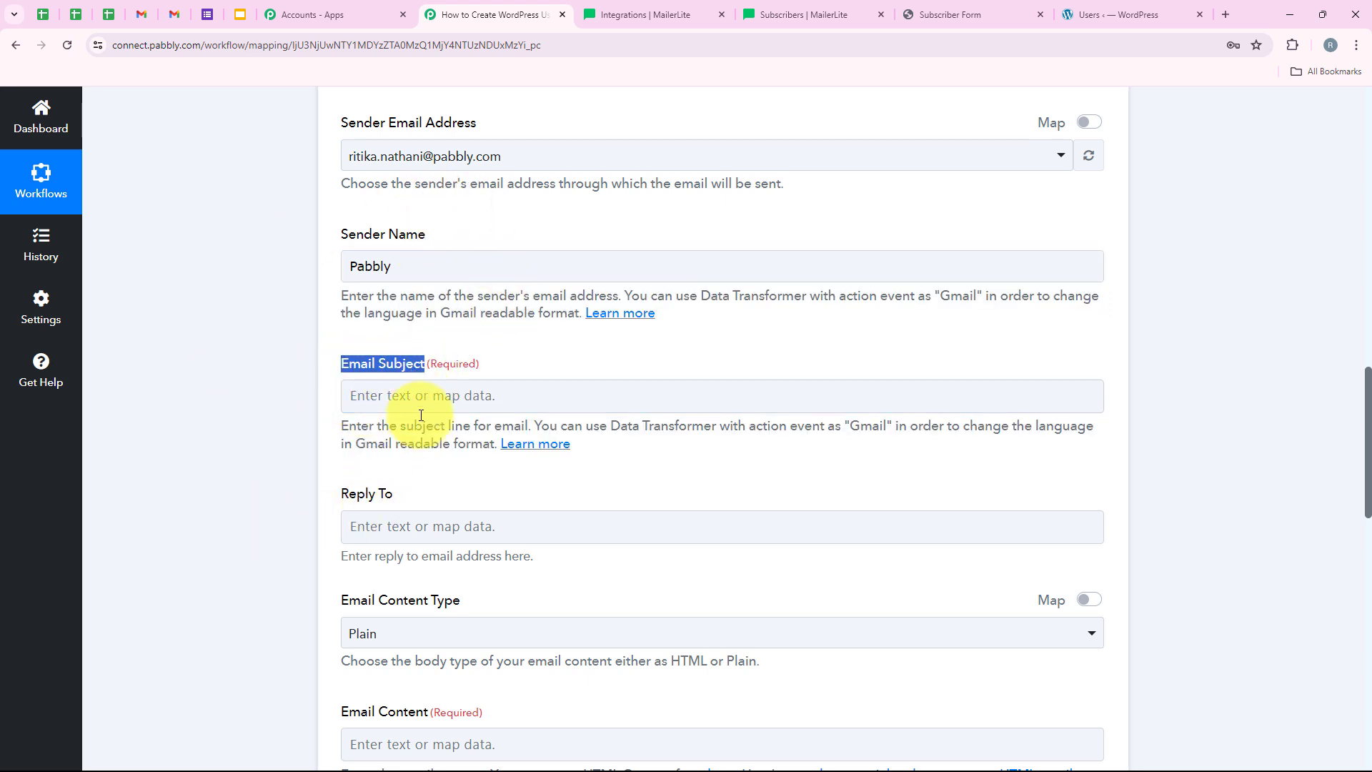
pyautogui.click(419, 395)
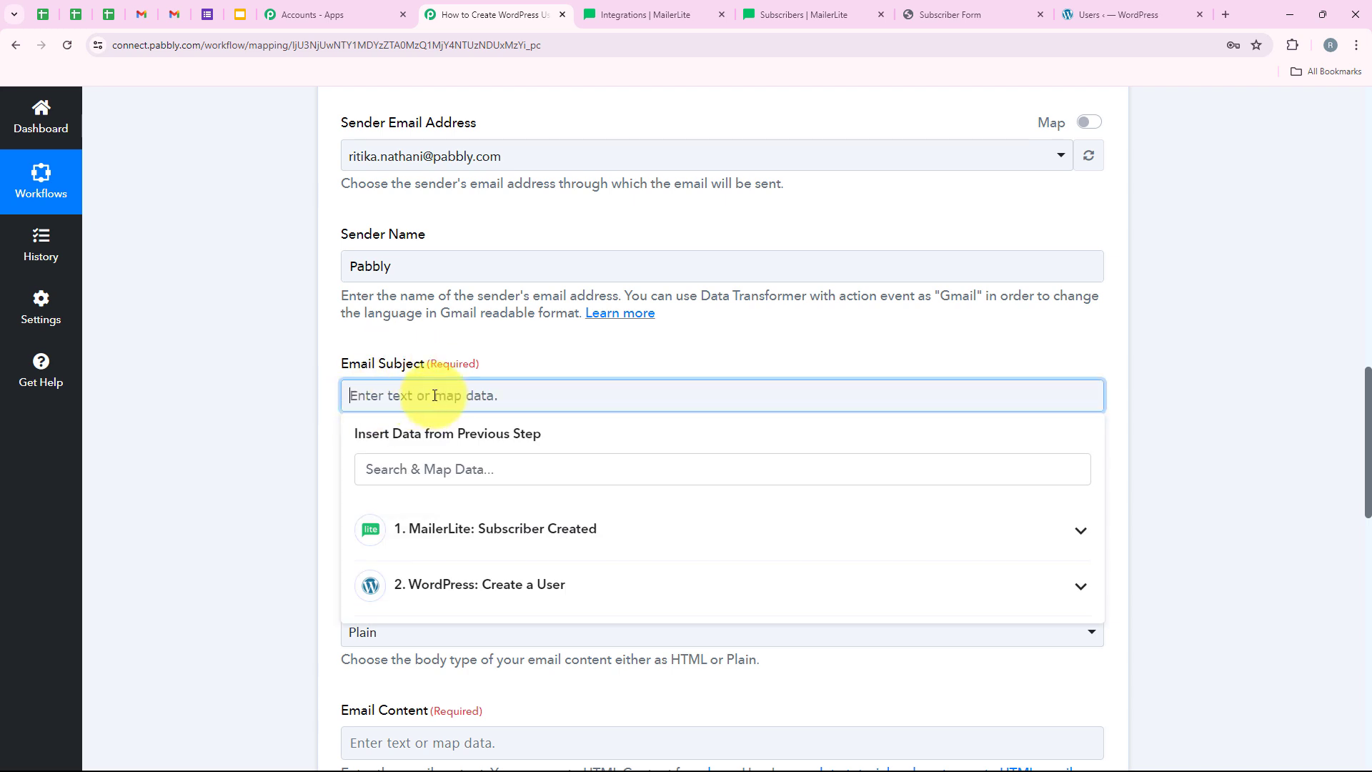
pyautogui.click(566, 345)
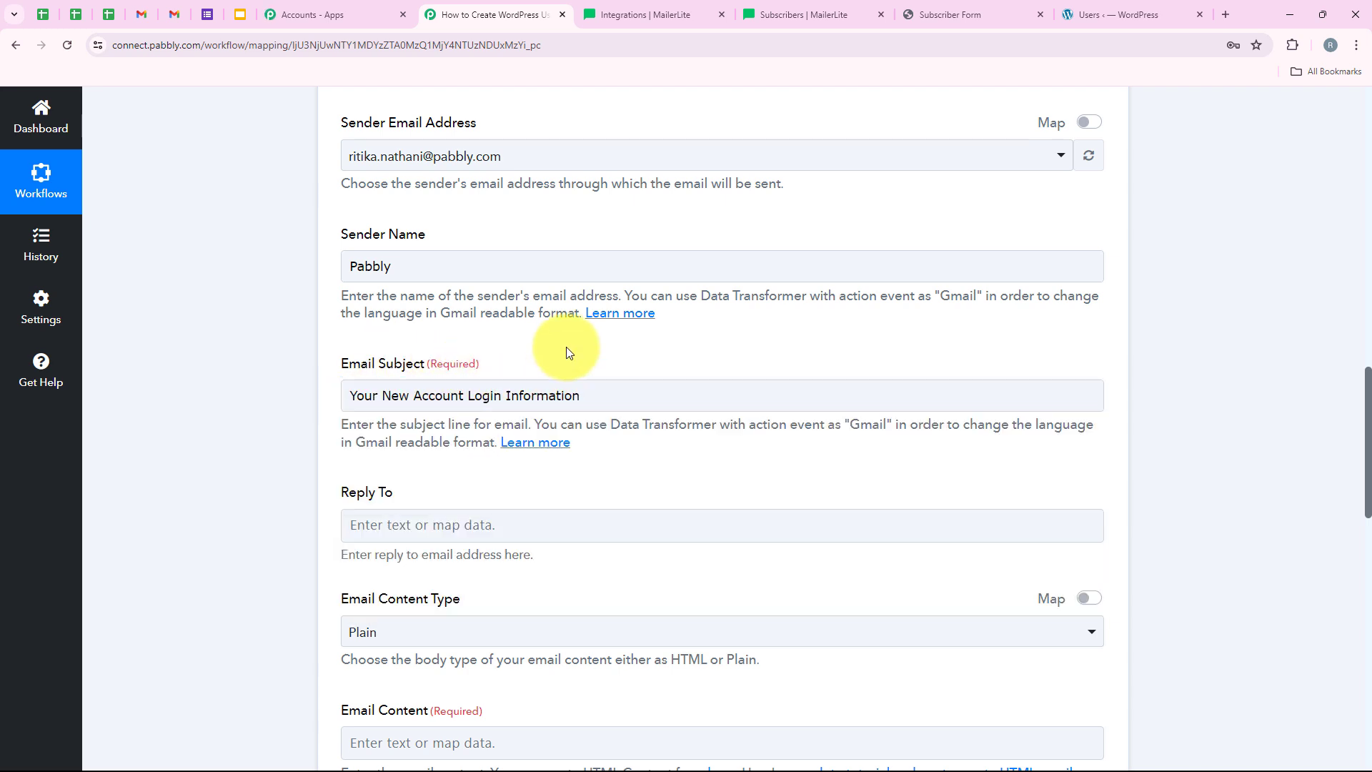
# - Leave the optional Reply To field empty and choose Plain as the Email Content Type
pyautogui.scroll(-1, 401, 500)
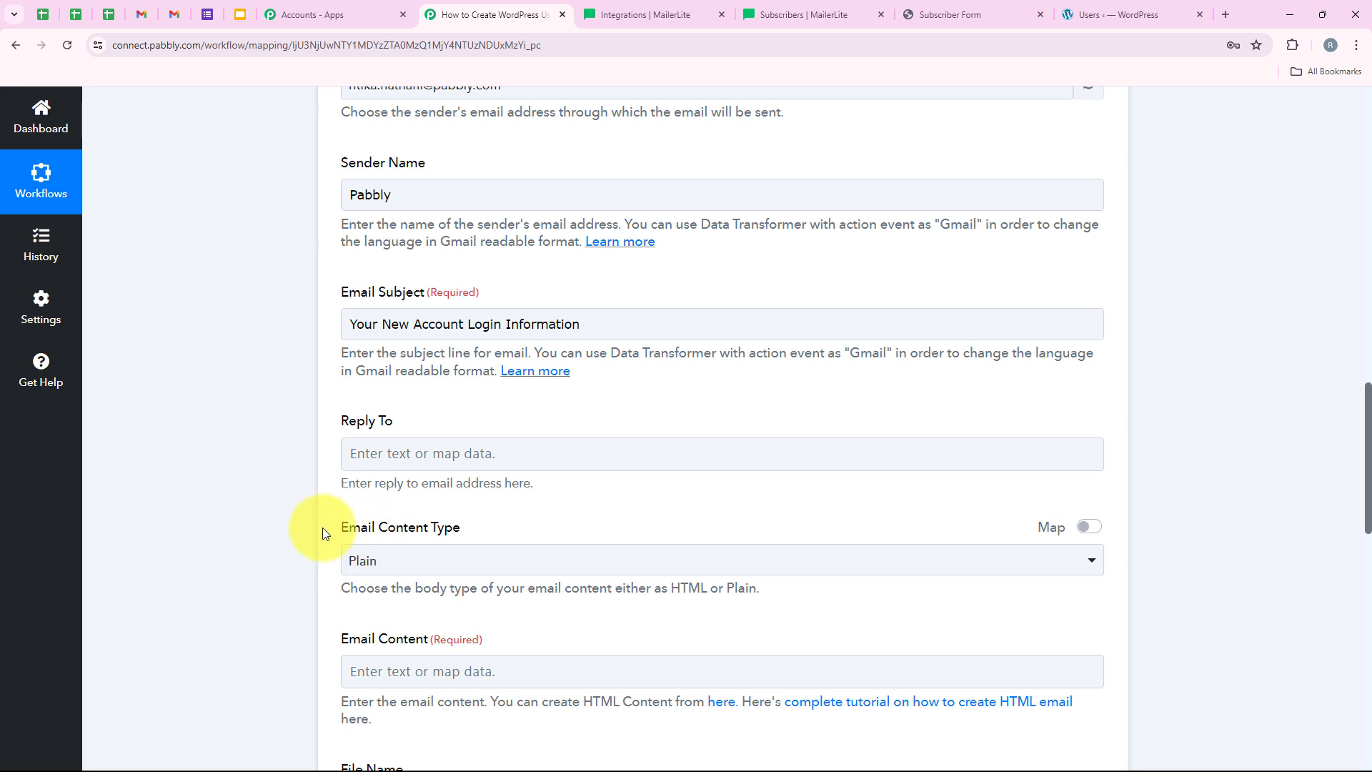
pyautogui.scroll(-2, 347, 435)
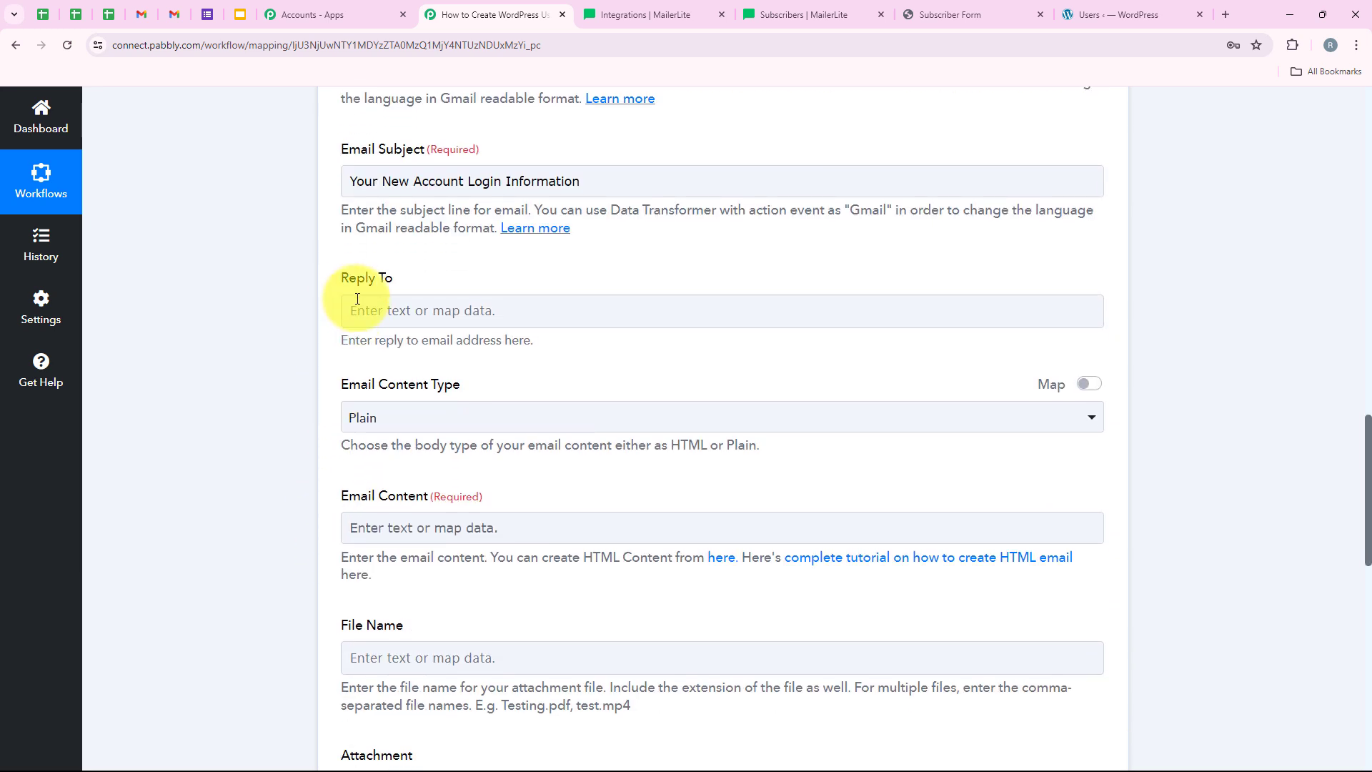
pyautogui.click(422, 271)
pyautogui.scroll(-1, 443, 292)
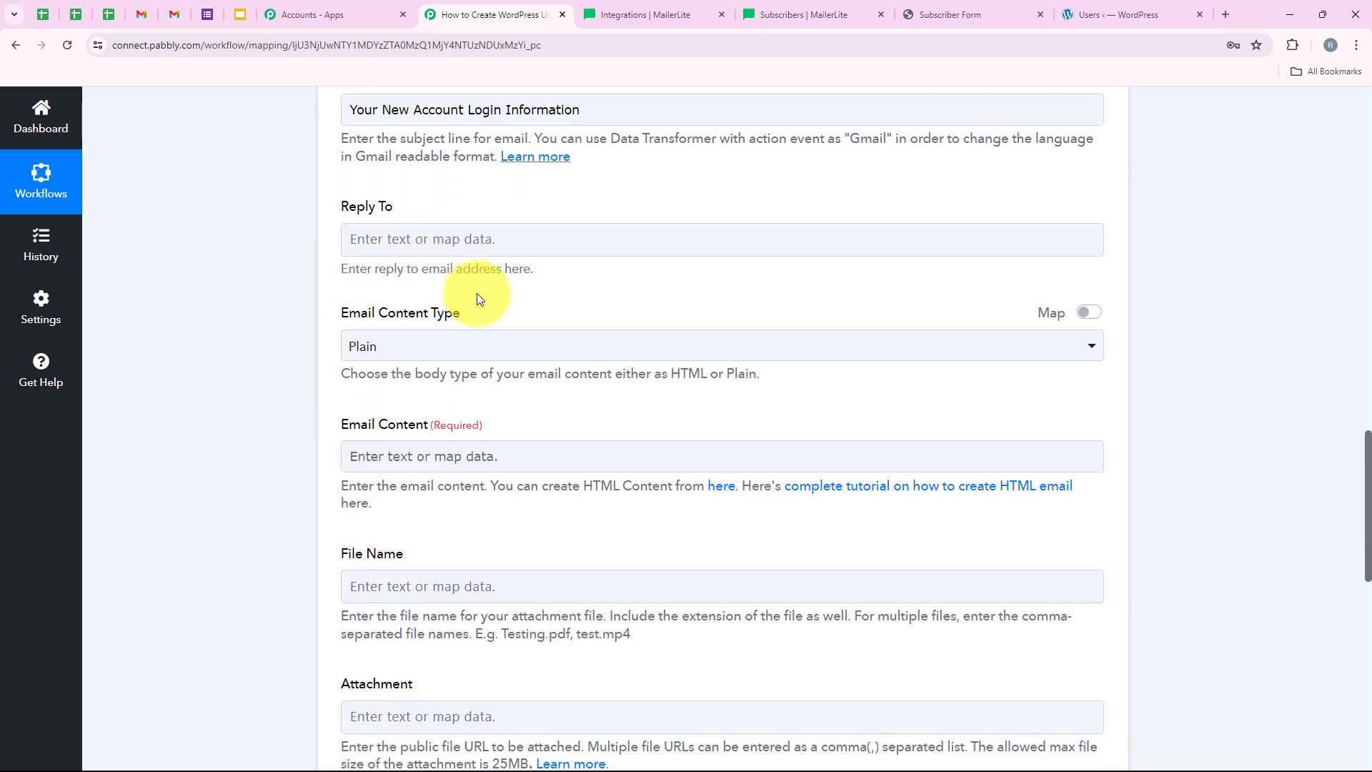
pyautogui.scroll(-2, 457, 370)
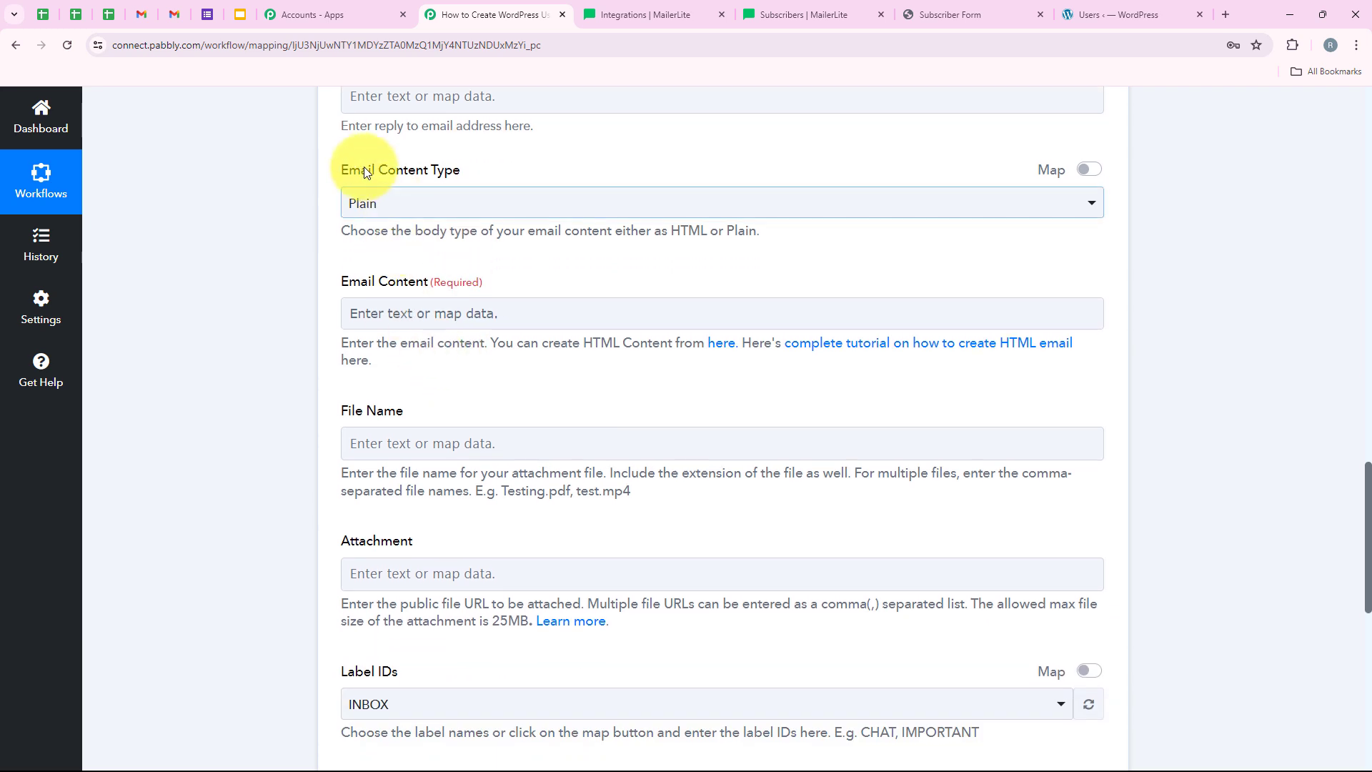
pyautogui.moveTo(336, 169); pyautogui.dragTo(460, 169)
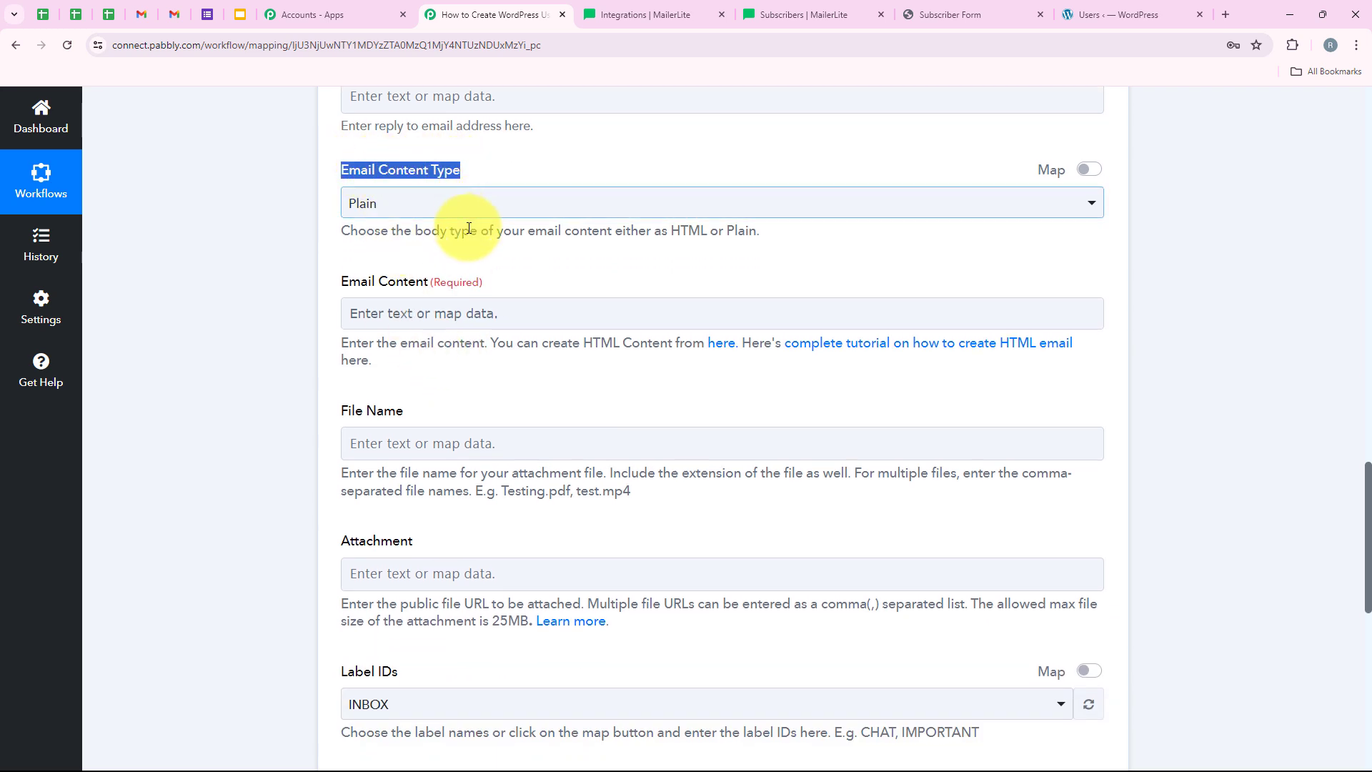
pyautogui.click(435, 210)
pyautogui.click(416, 294)
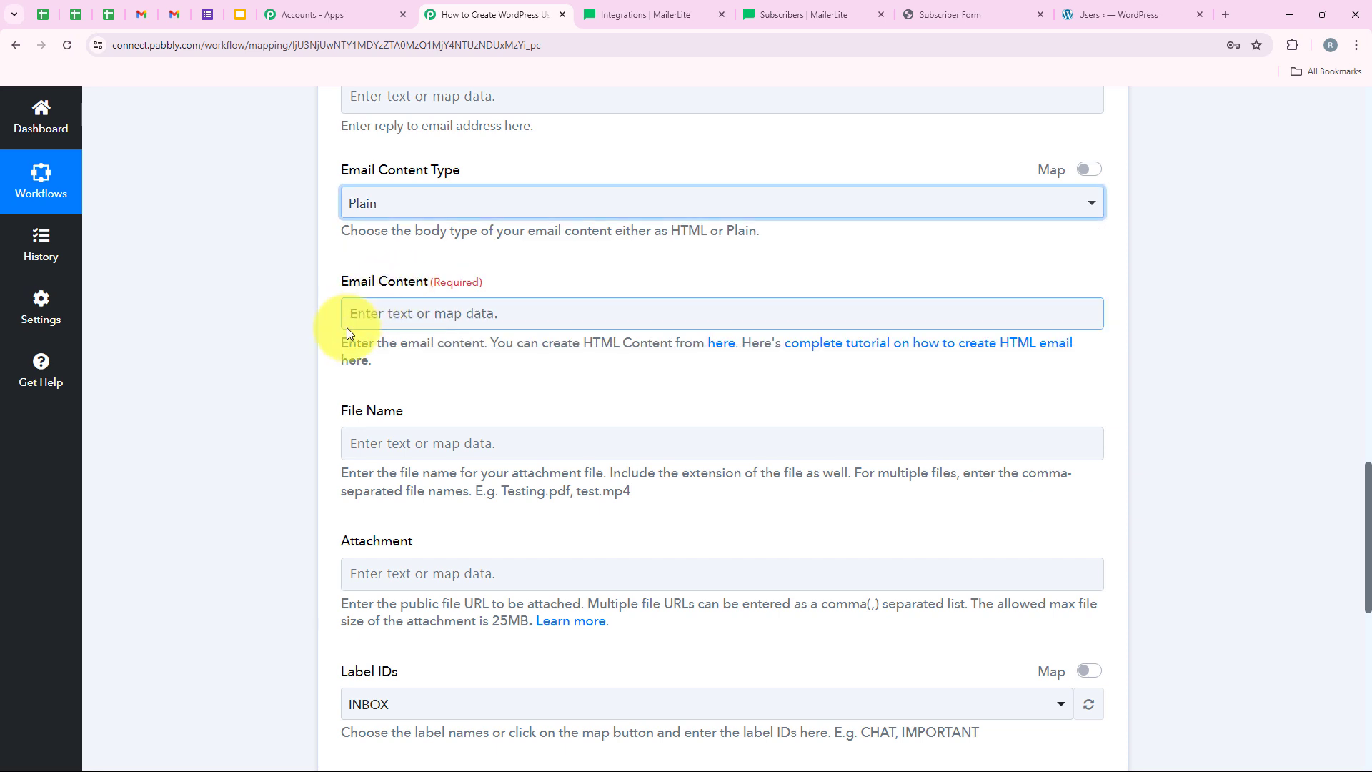
# - Paste the prepared welcome message with login information and temporary password instructions into the Email Content field
pyautogui.scroll(-2, 346, 327)
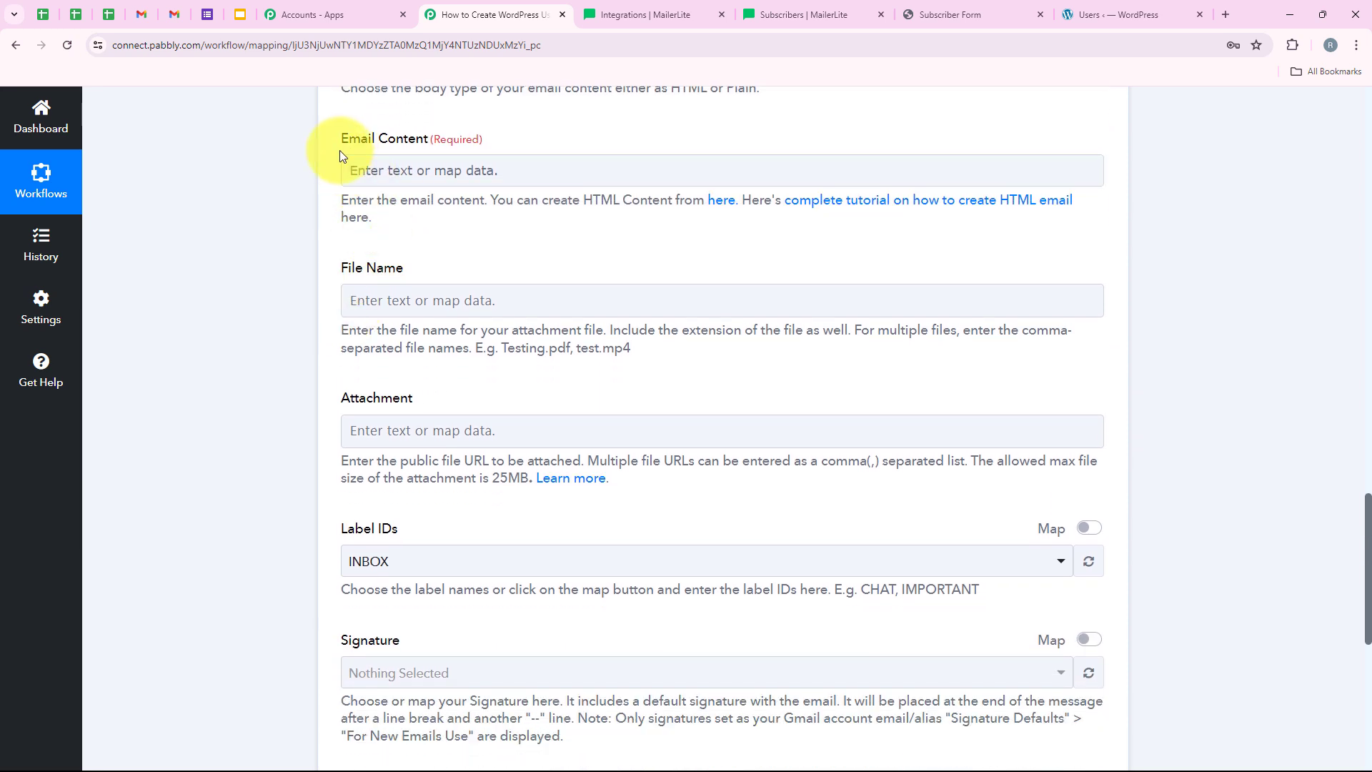
pyautogui.click(429, 162)
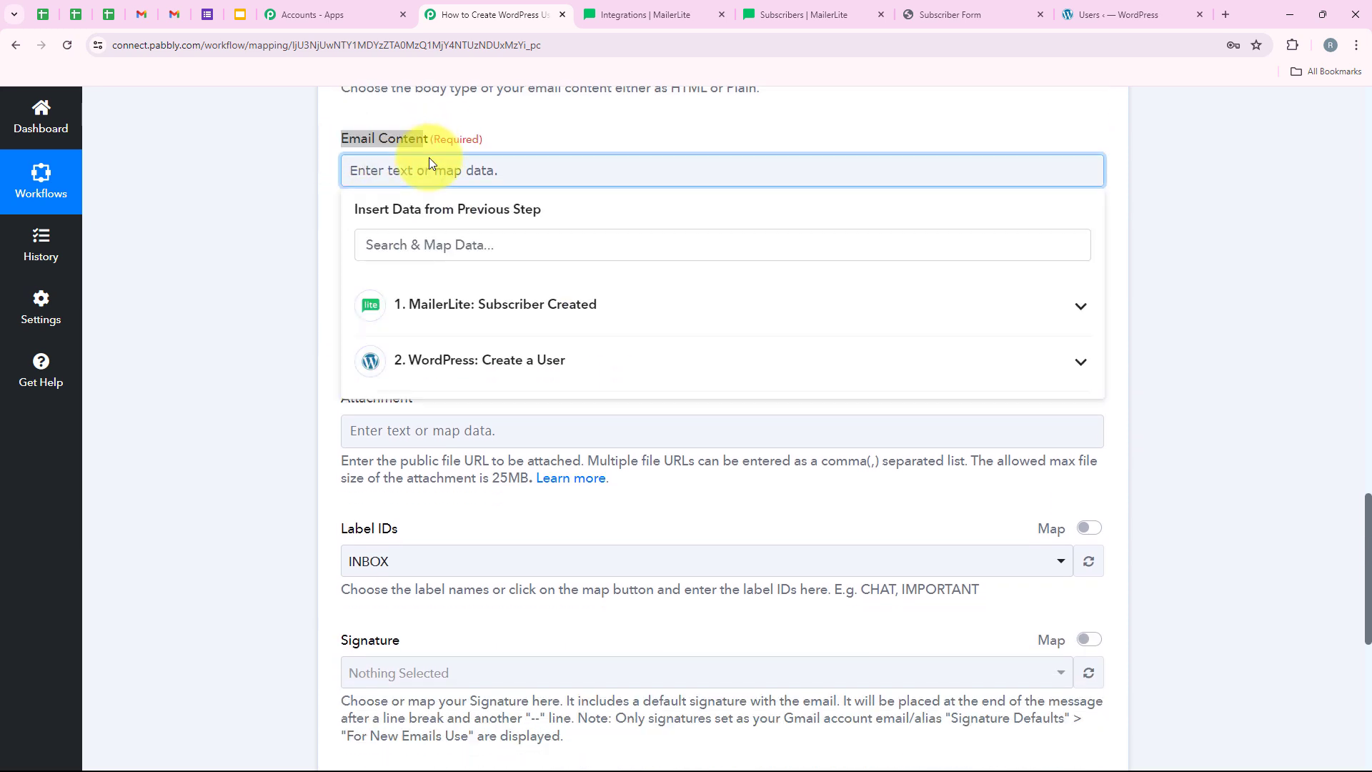
pyautogui.hotkey('ctrl', 'v')
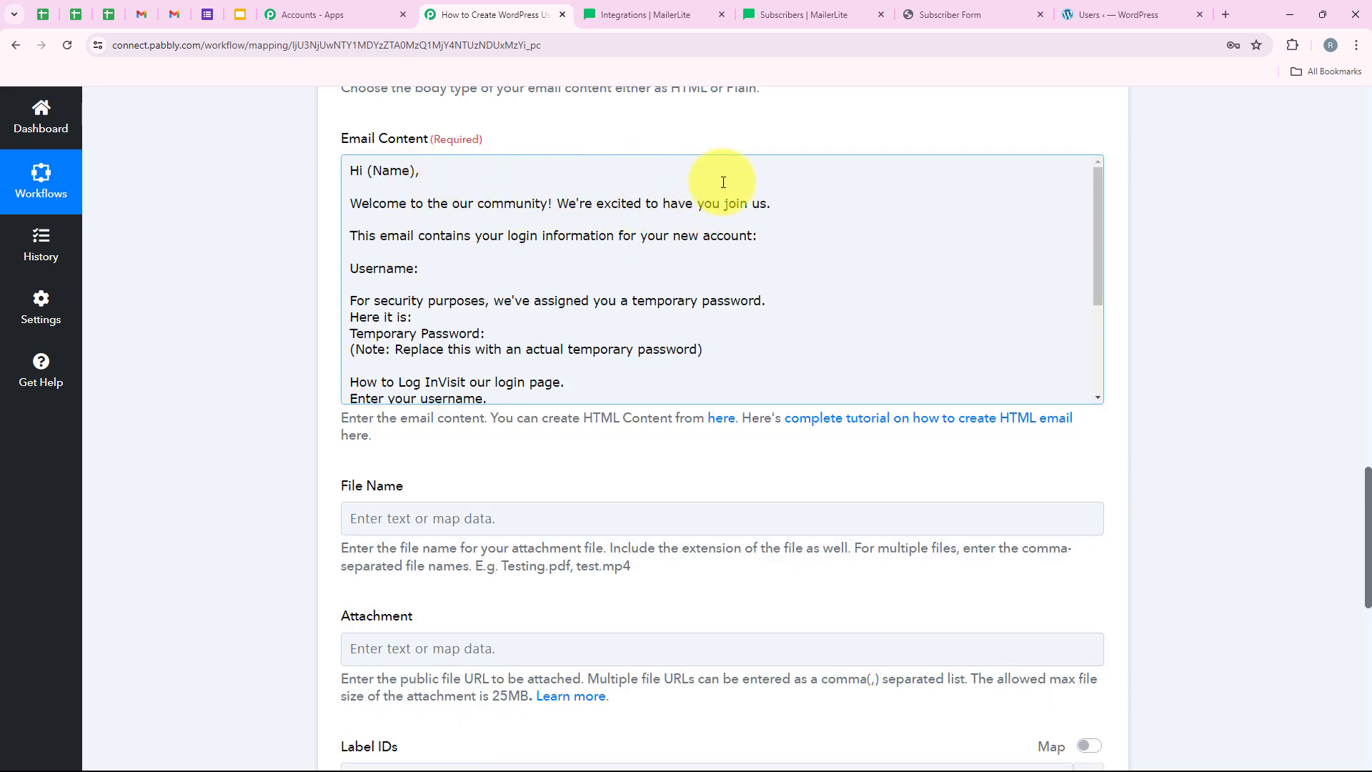
pyautogui.click(275, 186)
pyautogui.click(453, 229)
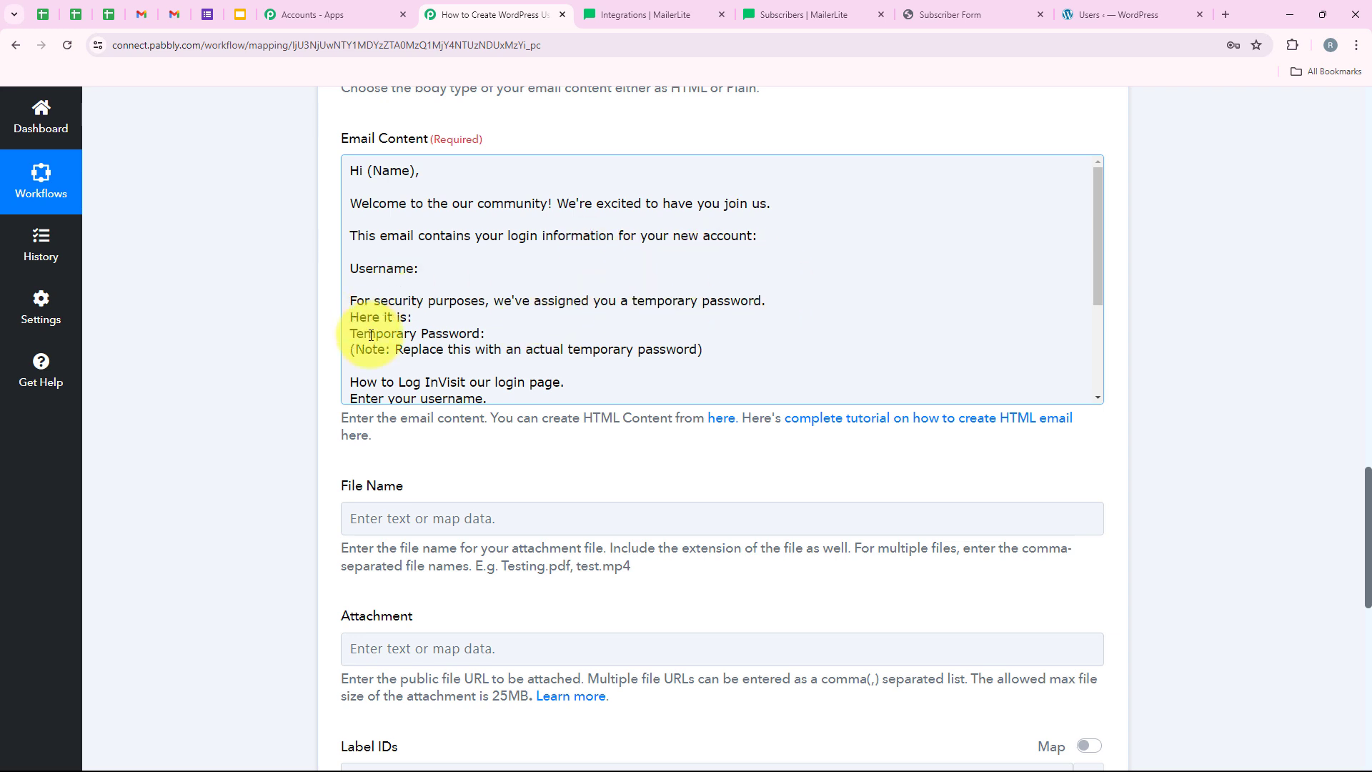
pyautogui.click(463, 333)
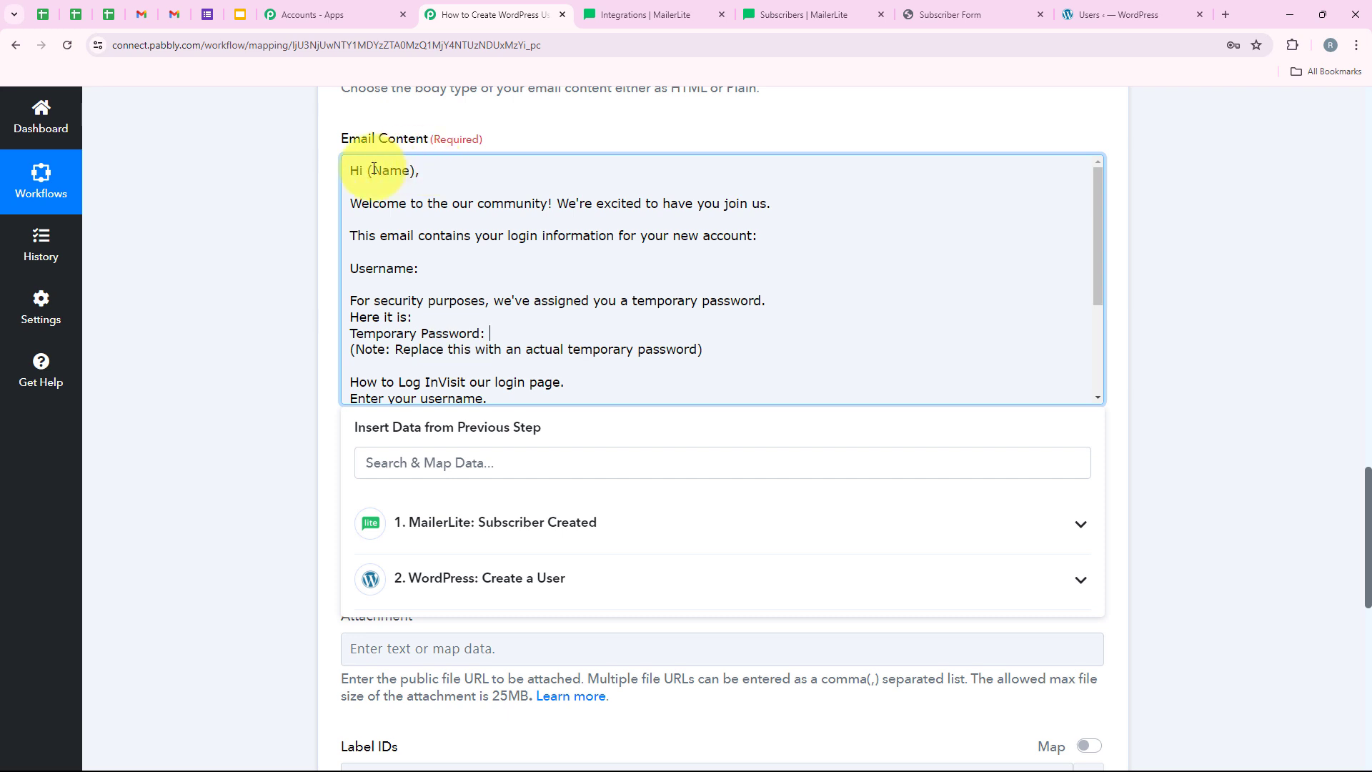
# - Replace the (Name) placeholder with MailerLite's Fields Name and map the WordPress Username value after "Username:" in the email content
pyautogui.moveTo(367, 170); pyautogui.dragTo(418, 169)
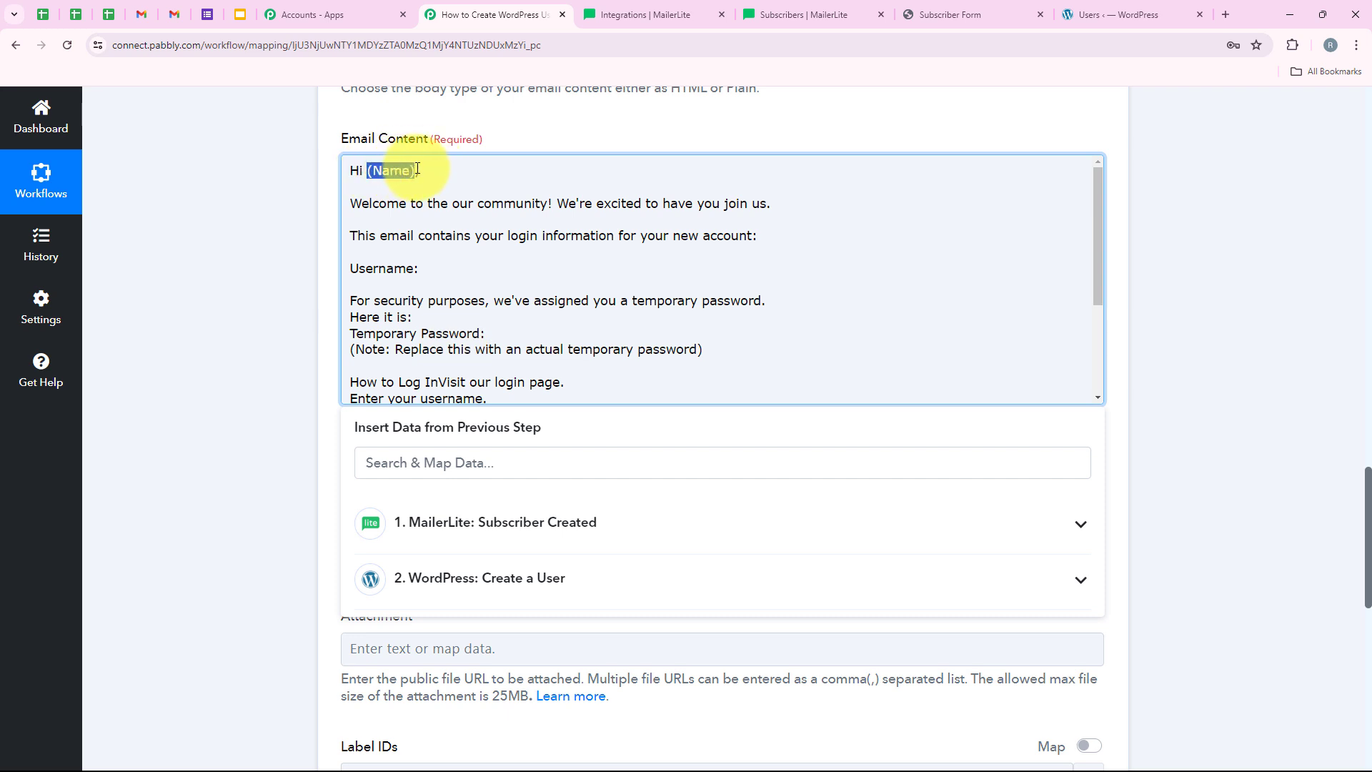
pyautogui.click(450, 466)
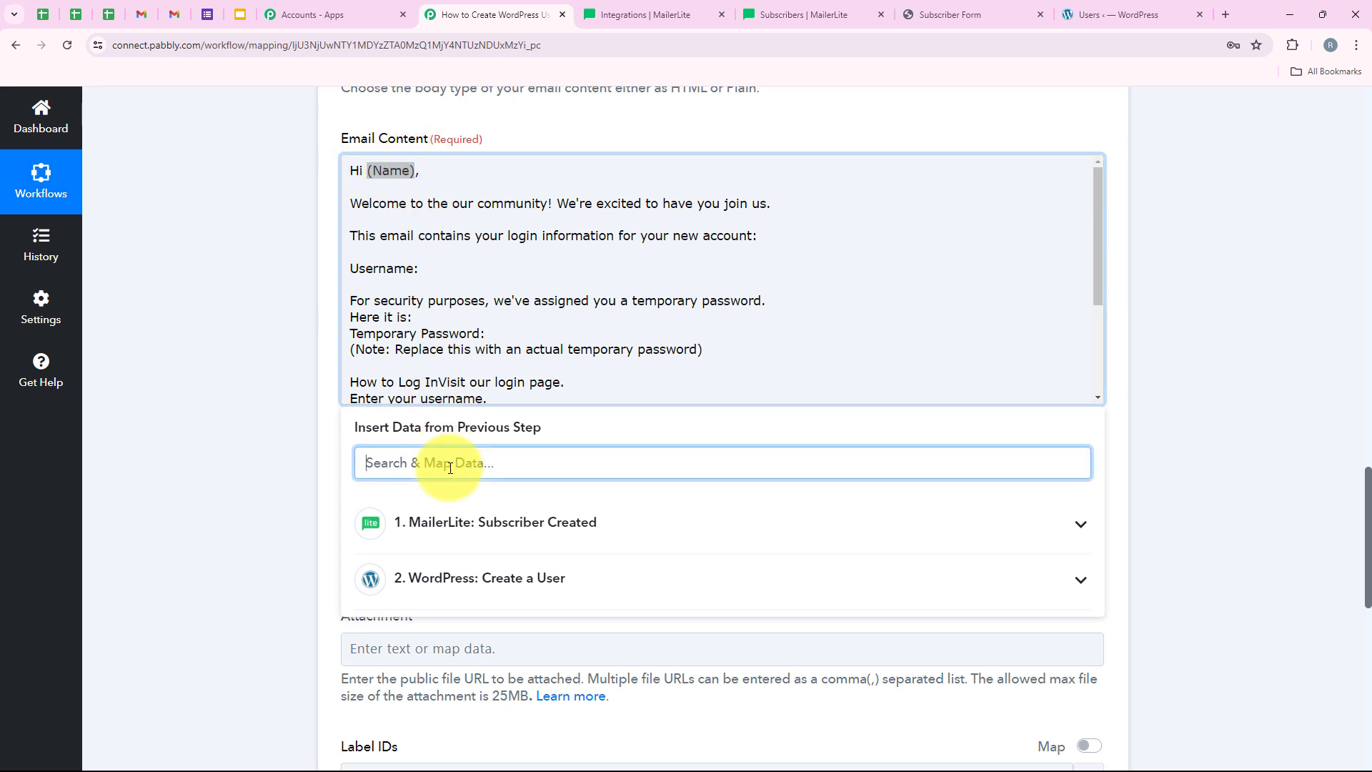
pyautogui.write('name')
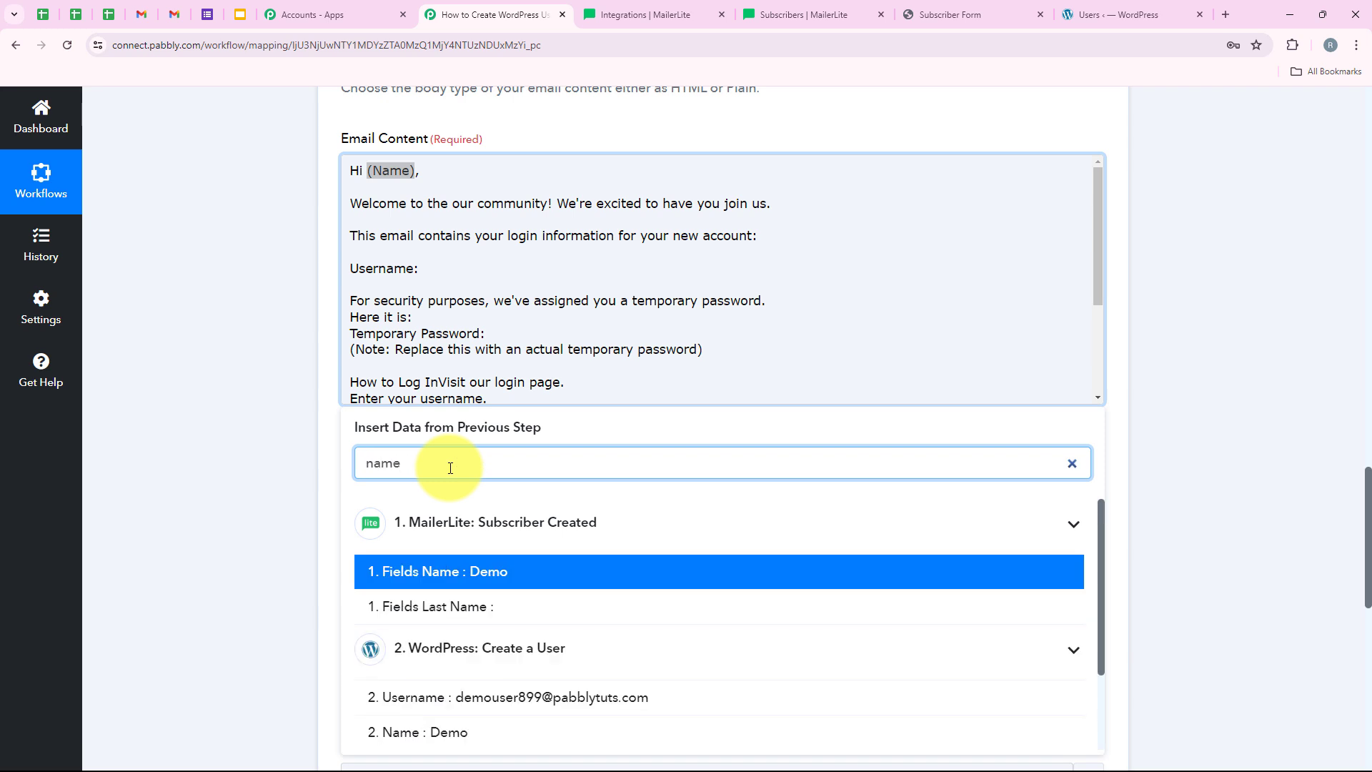
pyautogui.click(393, 575)
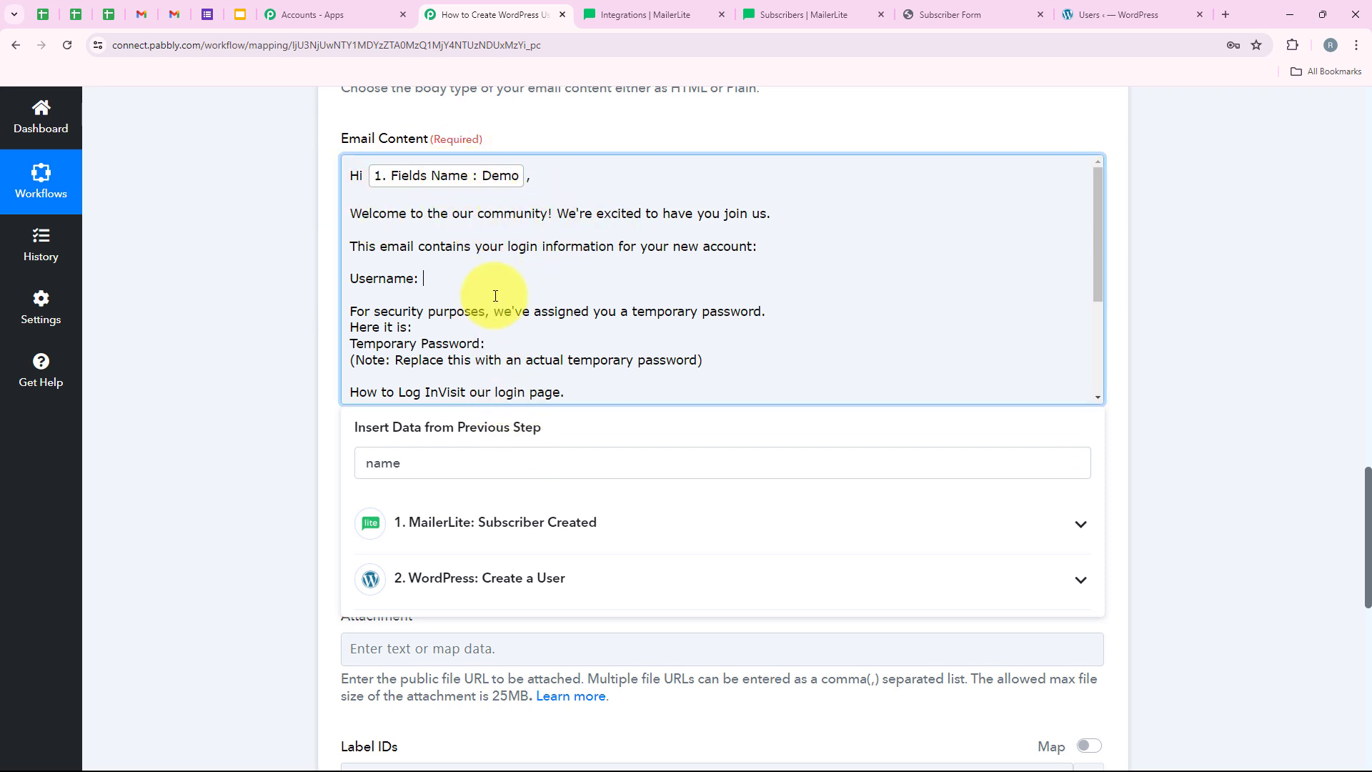
pyautogui.click(532, 577)
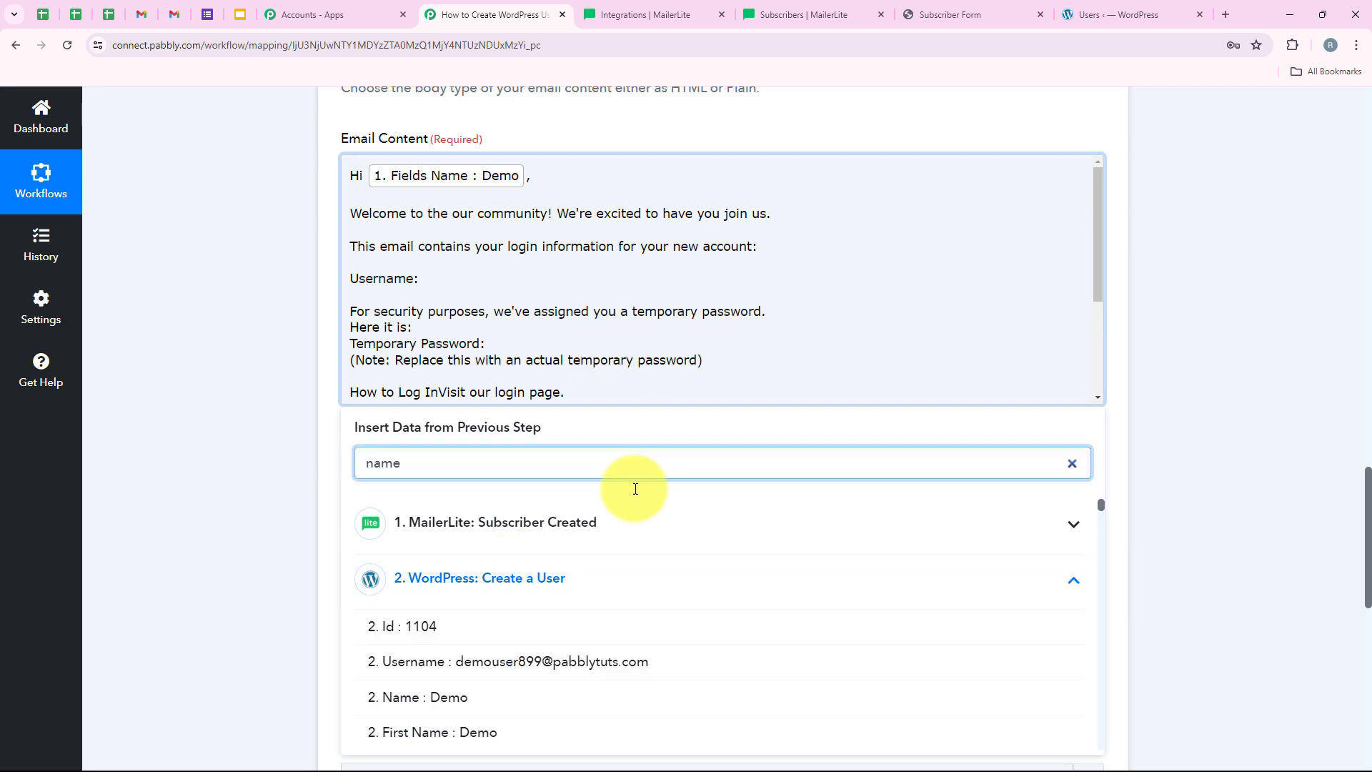
pyautogui.click(536, 663)
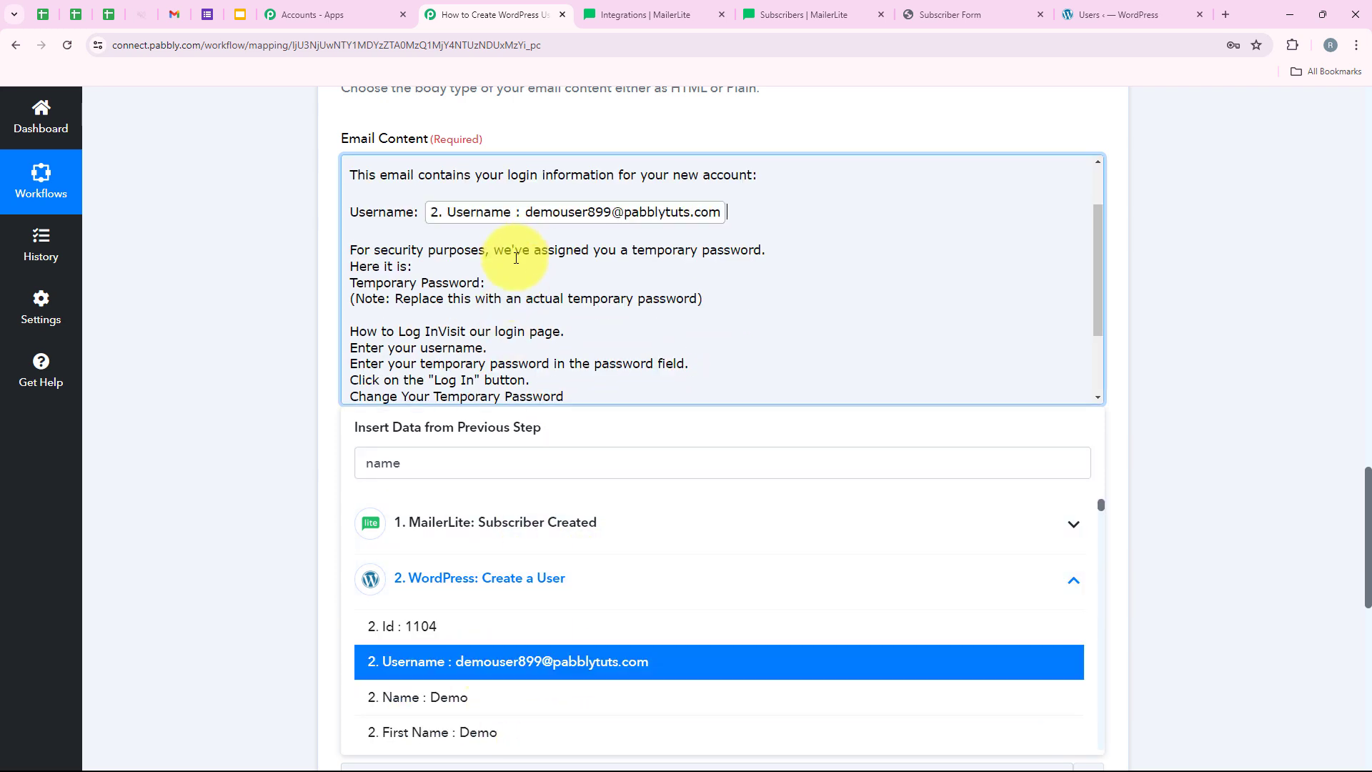
# - Build the Temporary Password line of the email content from MailerLite's Fields Name, an @ sign and MailerLite's Fields Phone
pyautogui.click(519, 283)
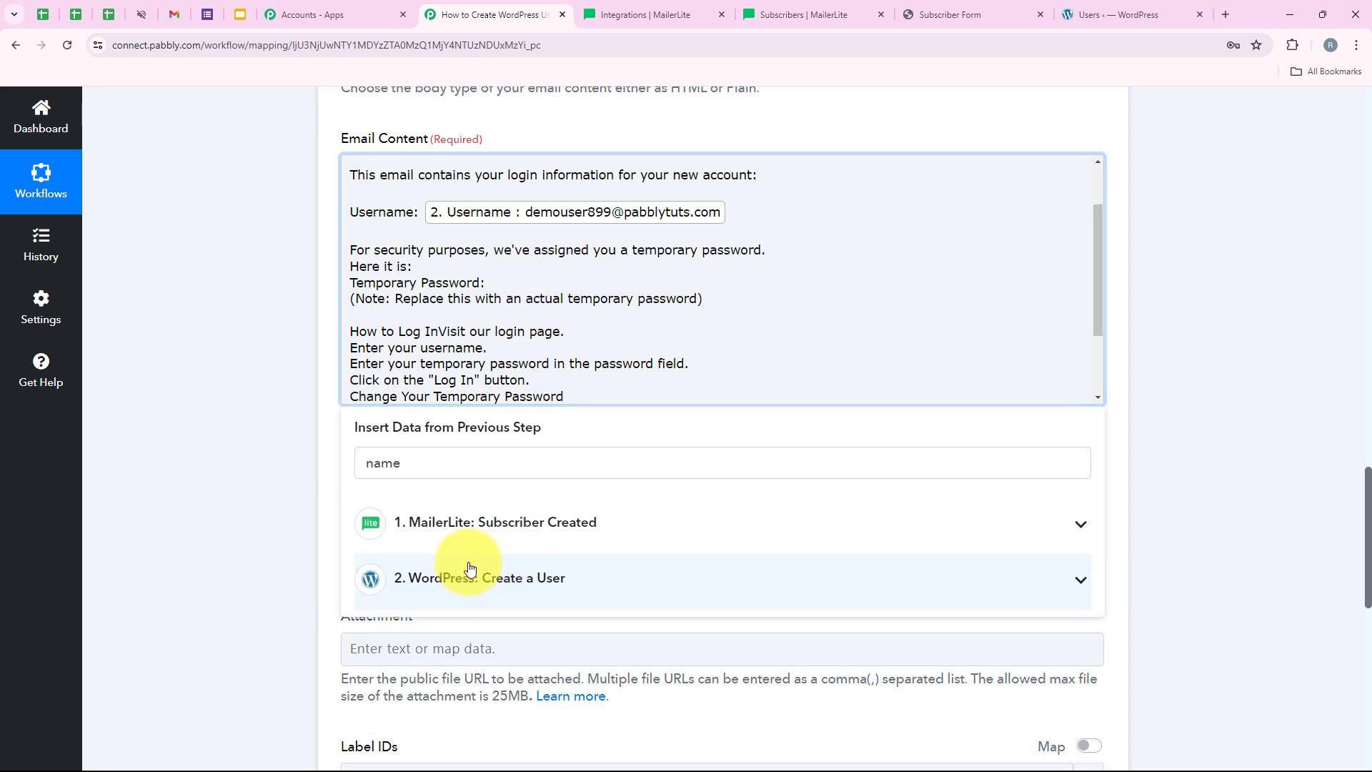
pyautogui.click(424, 468)
pyautogui.press('BackSpace')
pyautogui.press('BackSpace')
pyautogui.press('BackSpace')
pyautogui.press('BackSpace')
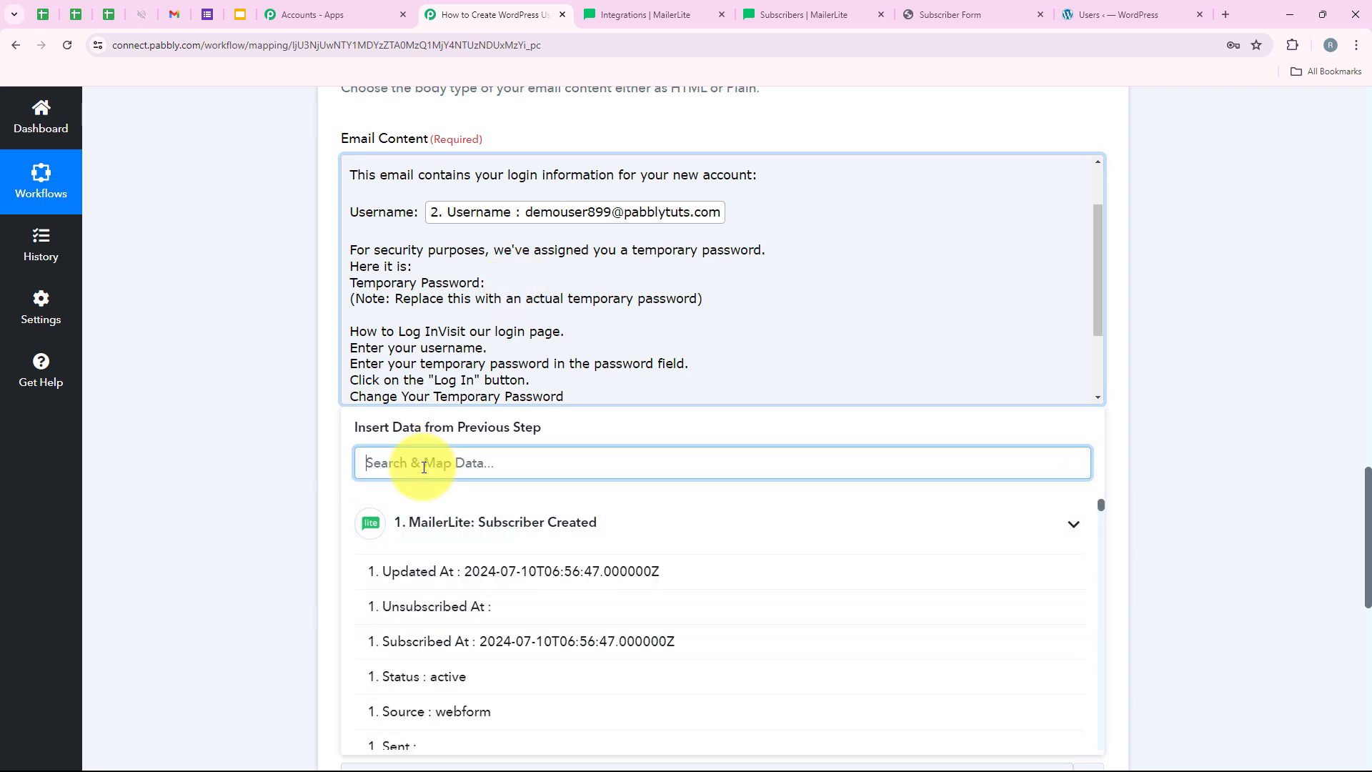
pyautogui.write('nam')
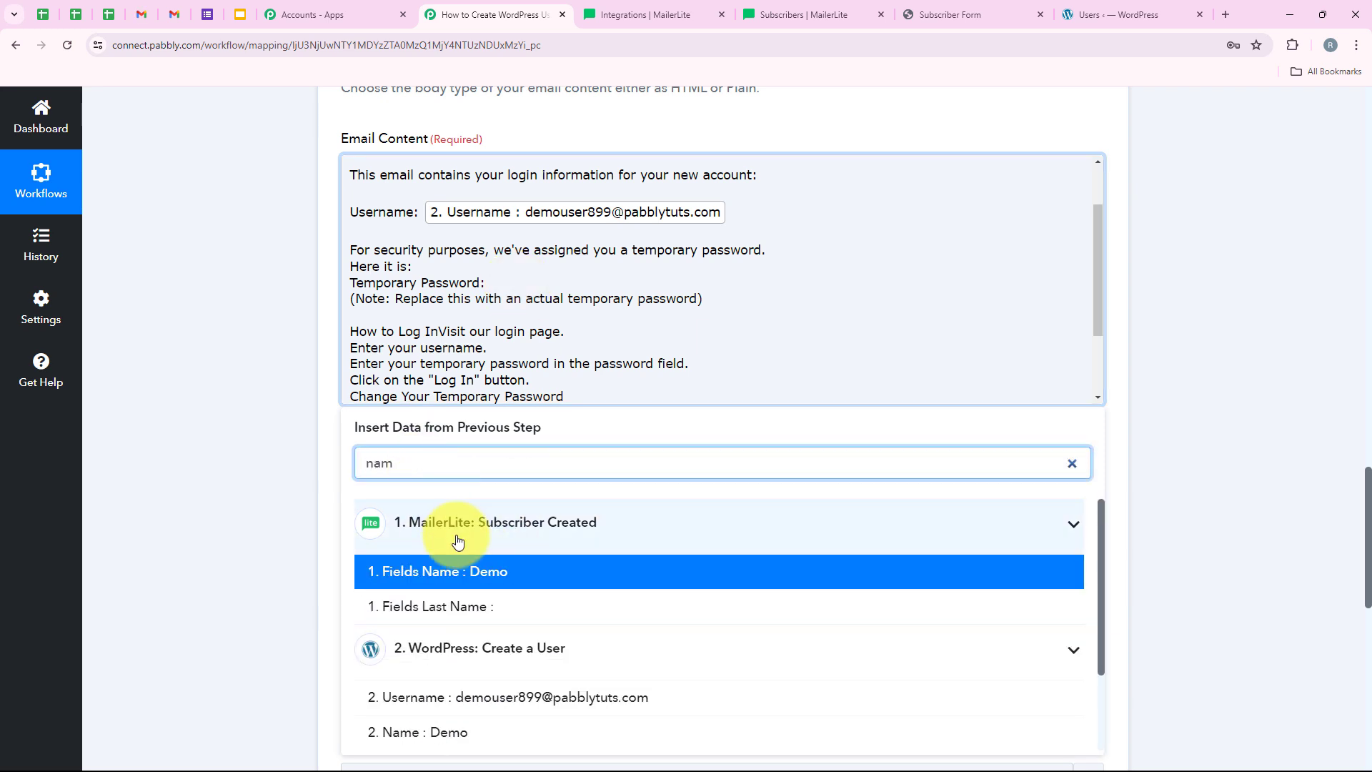
pyautogui.click(471, 571)
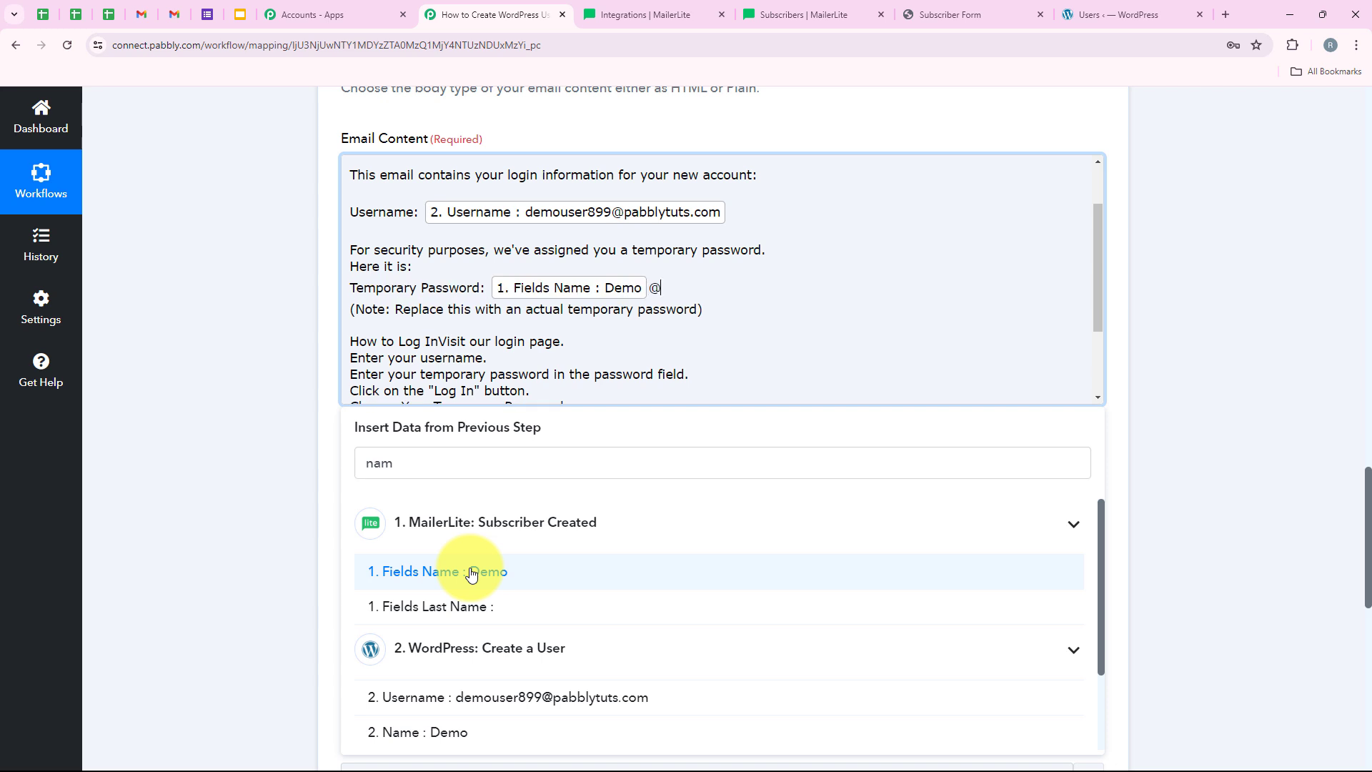
pyautogui.click(445, 453)
pyautogui.write('ph')
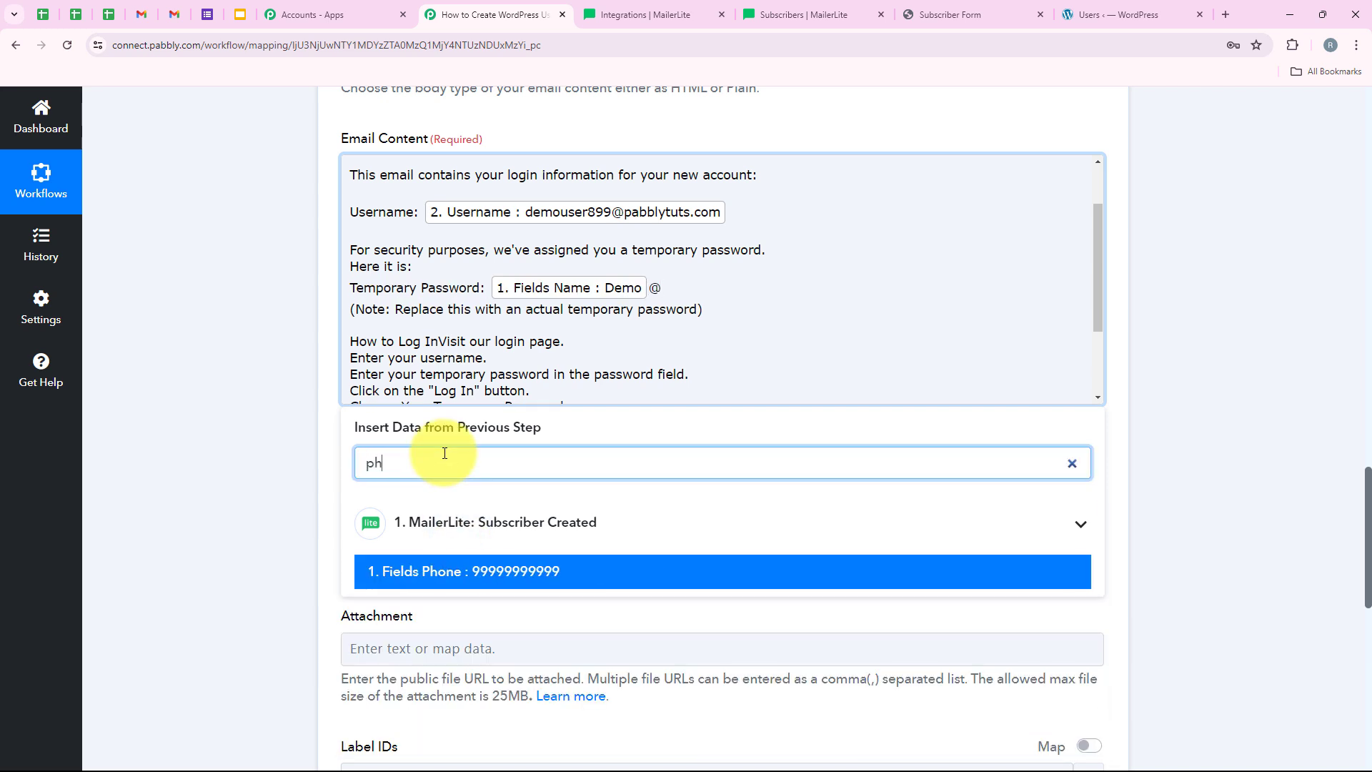
pyautogui.click(492, 572)
pyautogui.scroll(-1, 627, 318)
pyautogui.scroll(-1, 627, 318)
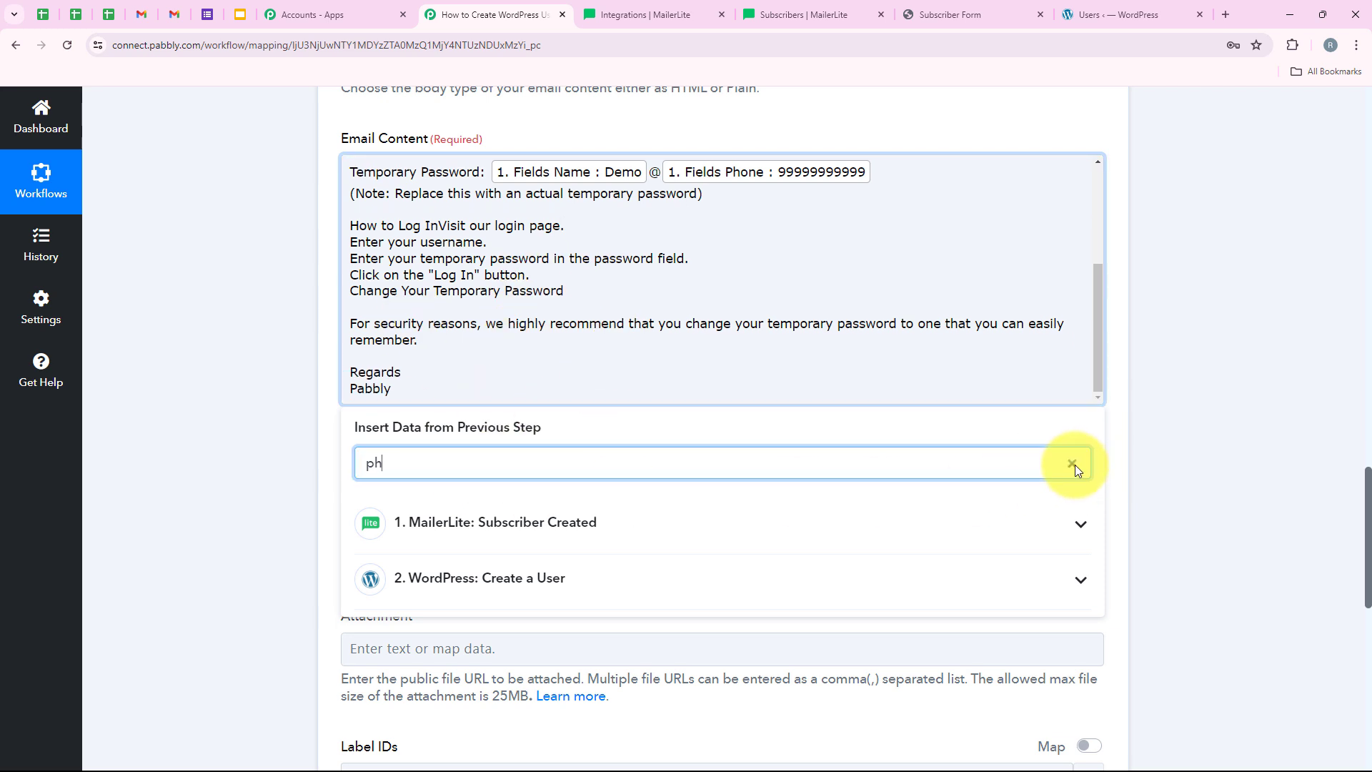
pyautogui.click(1068, 464)
pyautogui.click(1151, 421)
pyautogui.scroll(2, 438, 361)
pyautogui.scroll(1, 438, 346)
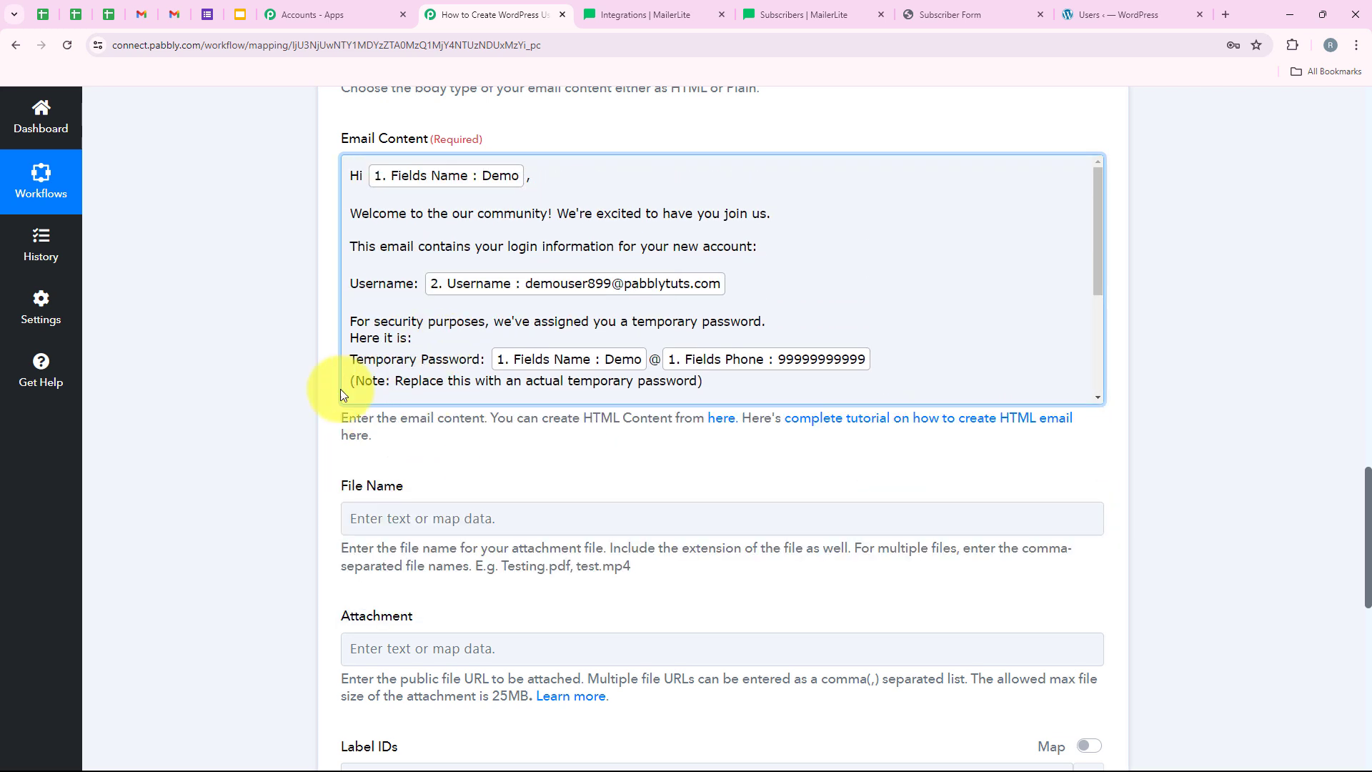
# - Leave the optional File Name and Attachment fields empty and select INBOX for Label IDs
pyautogui.scroll(-4, 246, 423)
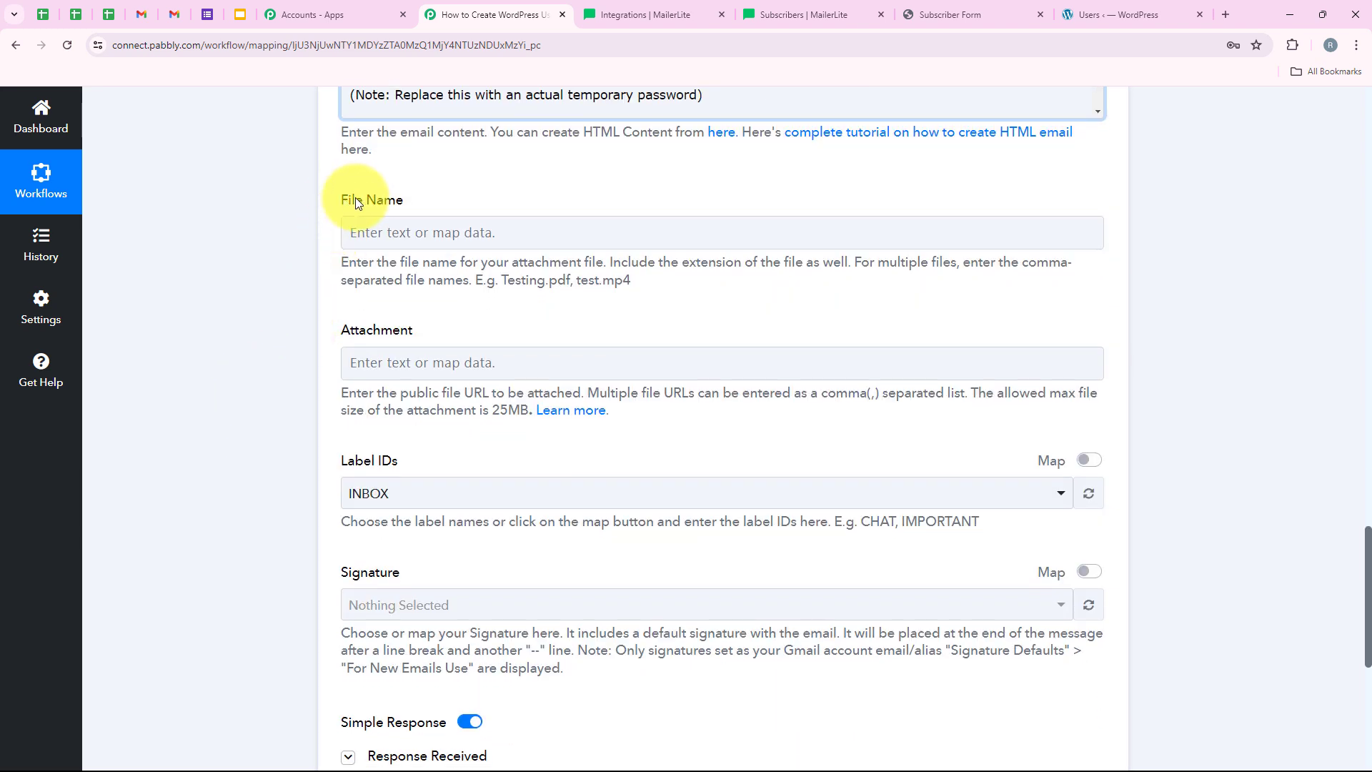
pyautogui.doubleClick(376, 330)
pyautogui.click(478, 320)
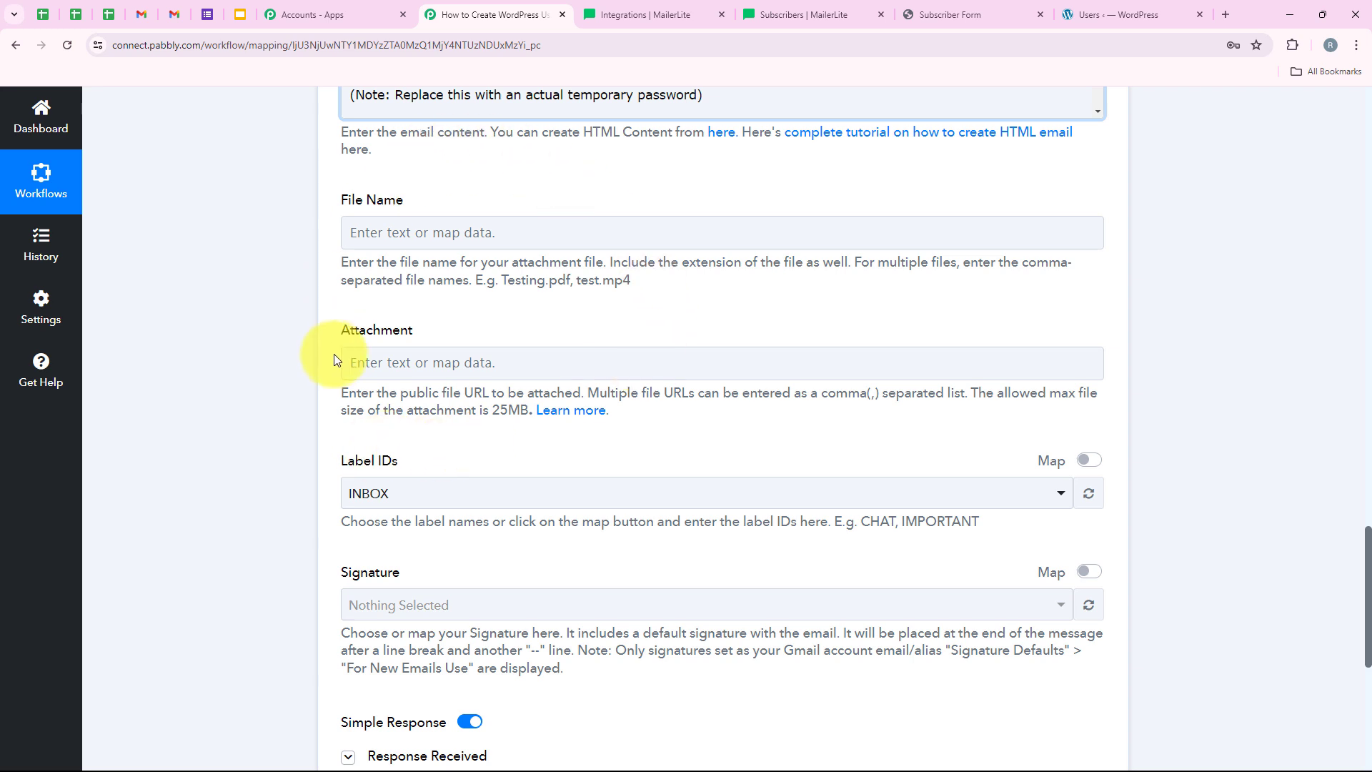
pyautogui.scroll(-2, 333, 358)
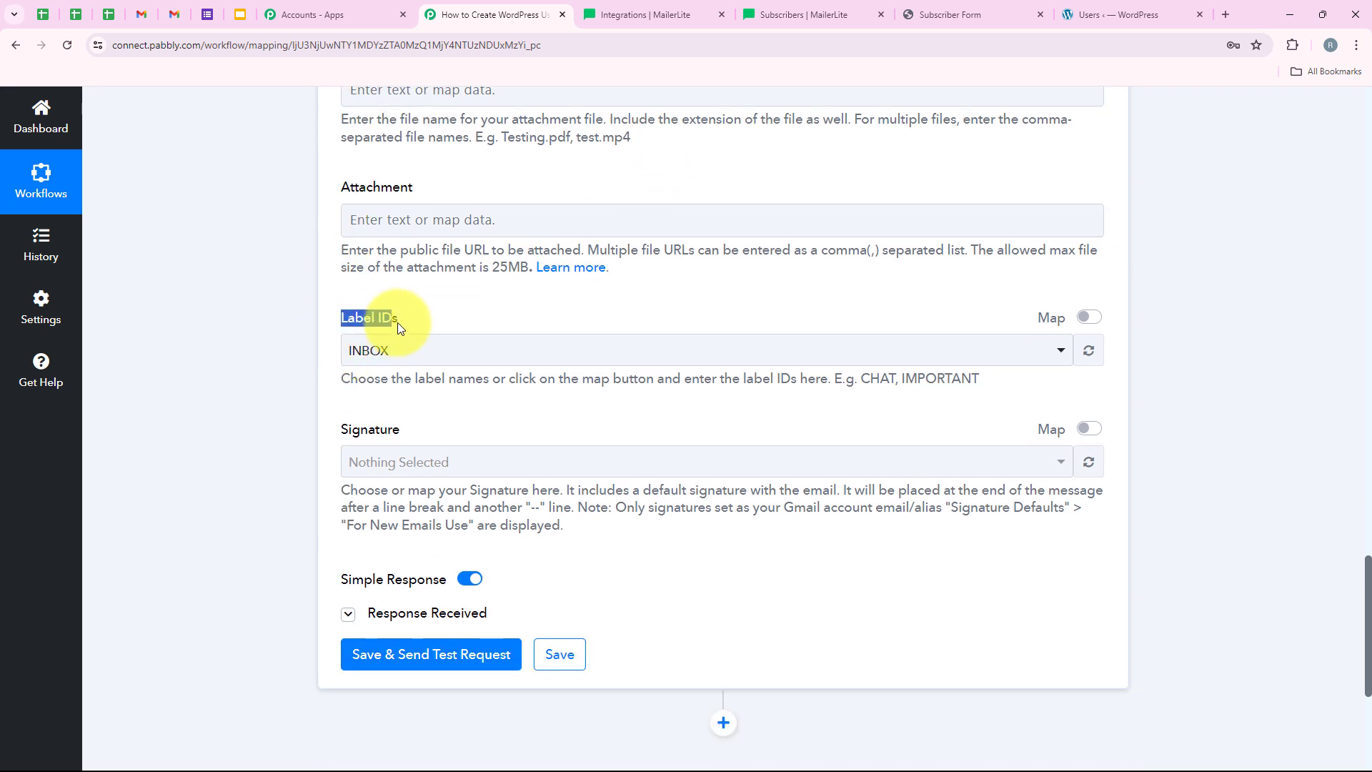
pyautogui.click(429, 351)
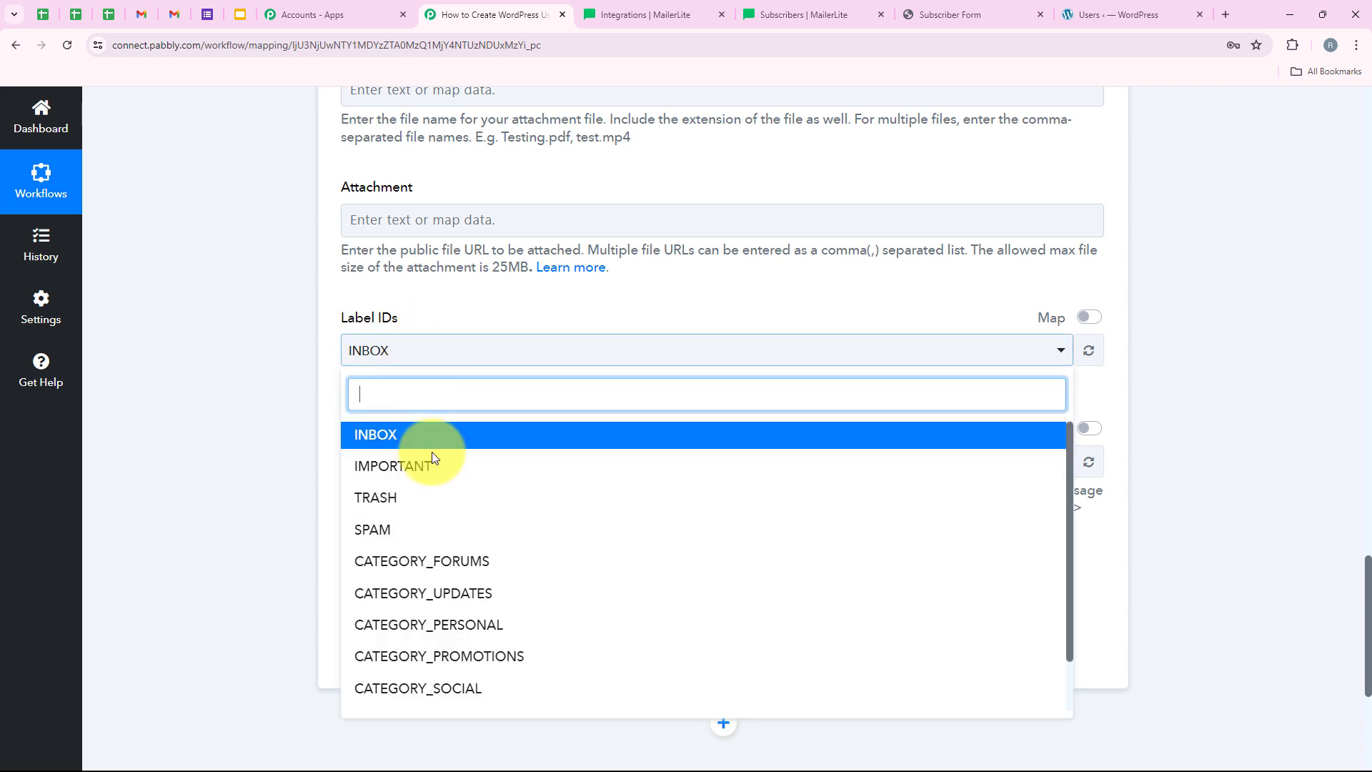
pyautogui.click(397, 443)
# - Check the options available for the Gmail action's Signature field without choosing one
pyautogui.scroll(-1, 334, 465)
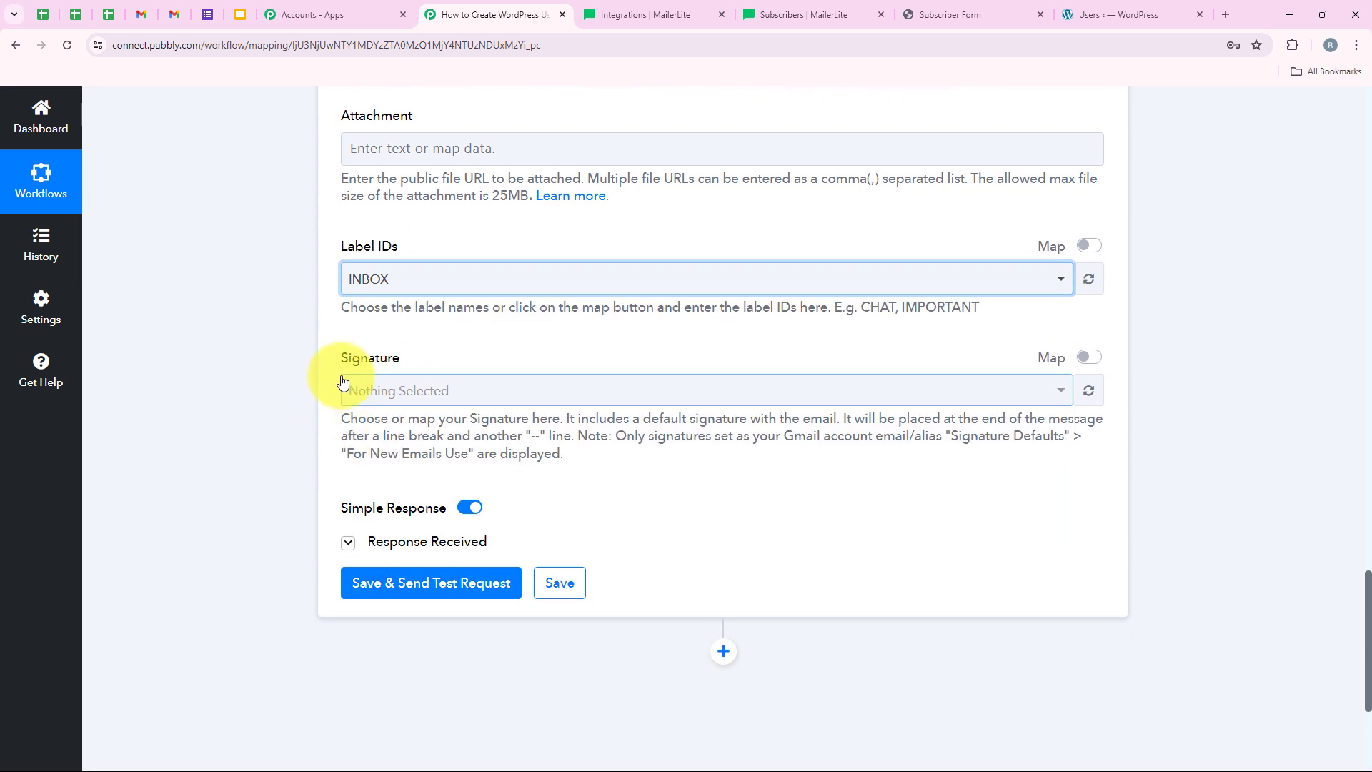
pyautogui.moveTo(342, 357); pyautogui.dragTo(417, 352)
pyautogui.click(417, 350)
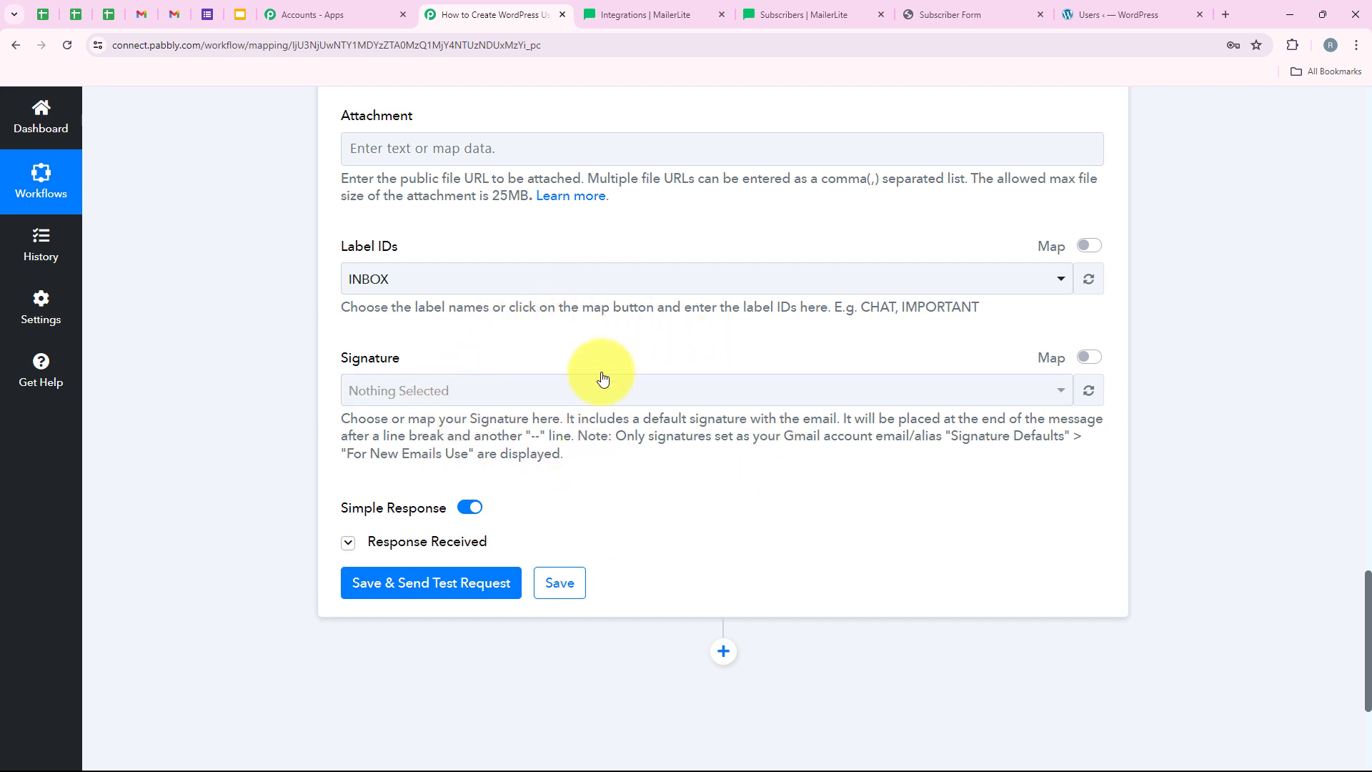
pyautogui.click(681, 391)
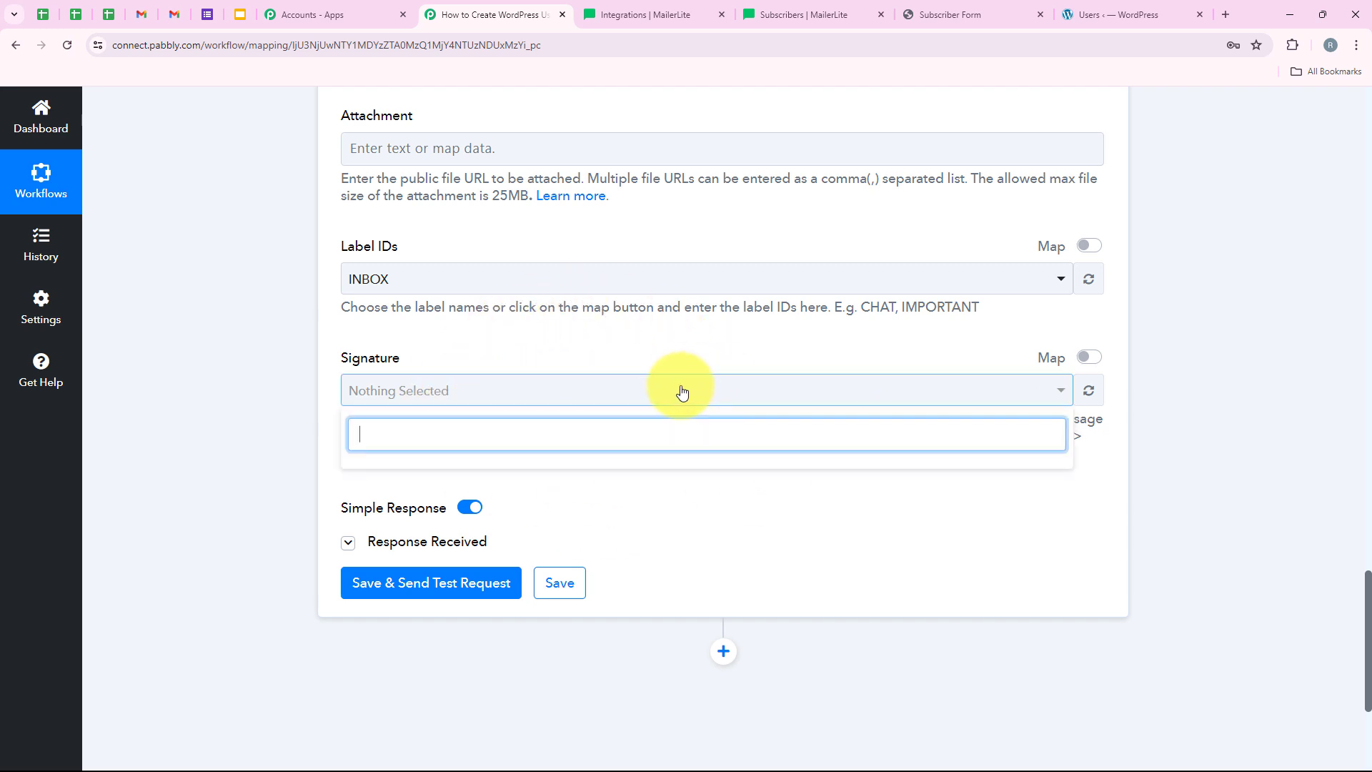
pyautogui.click(680, 390)
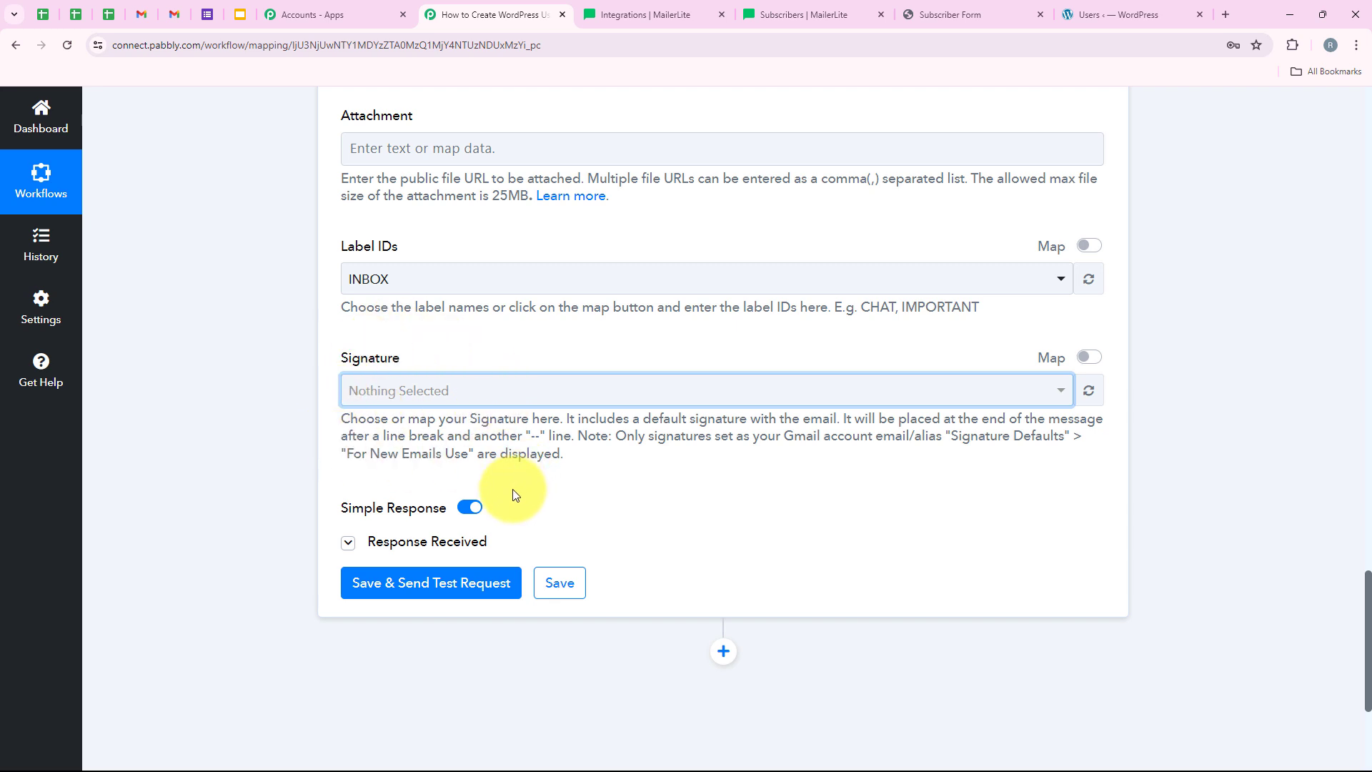
# - Save the Gmail action and send its test request, and review the subject, body and recipient values in the response
pyautogui.scroll(-1, 469, 555)
pyautogui.click(458, 519)
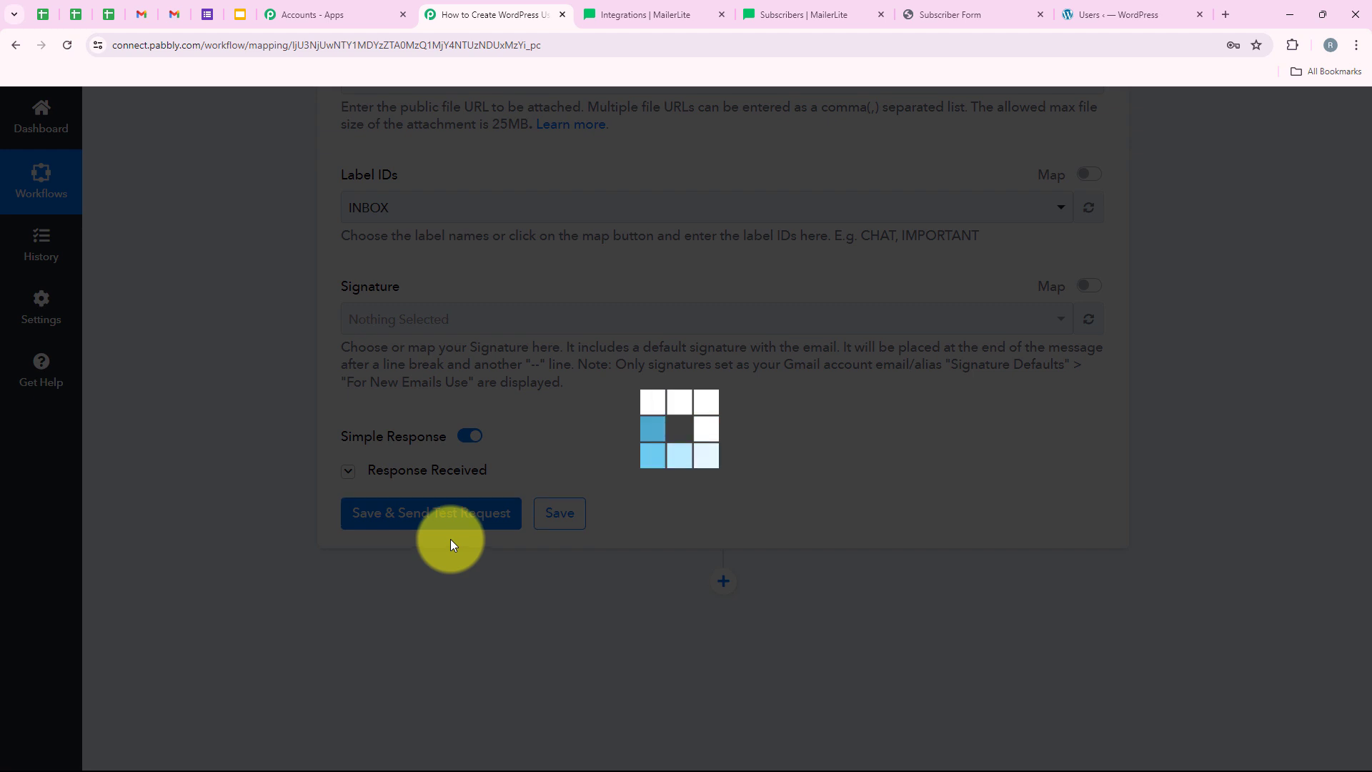
pyautogui.scroll(-3, 414, 460)
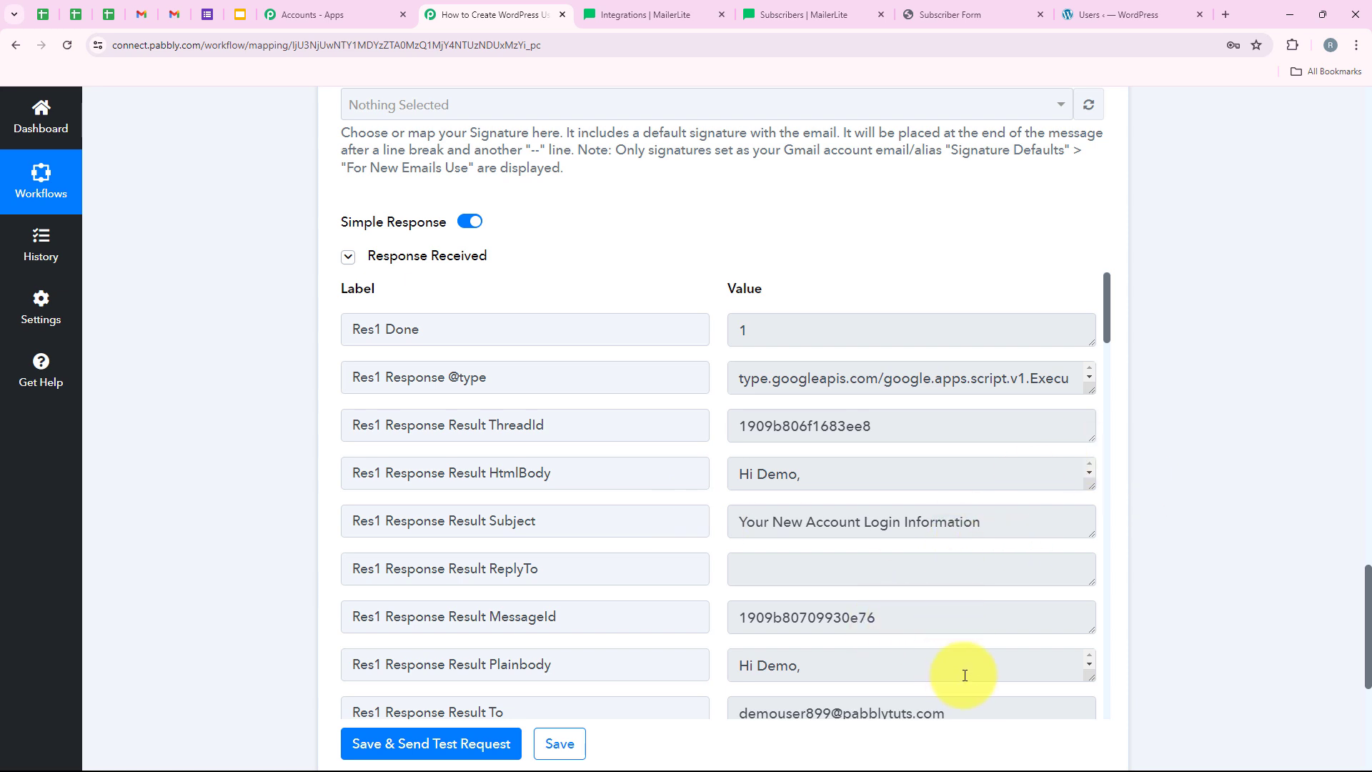
pyautogui.scroll(2, 1062, 653)
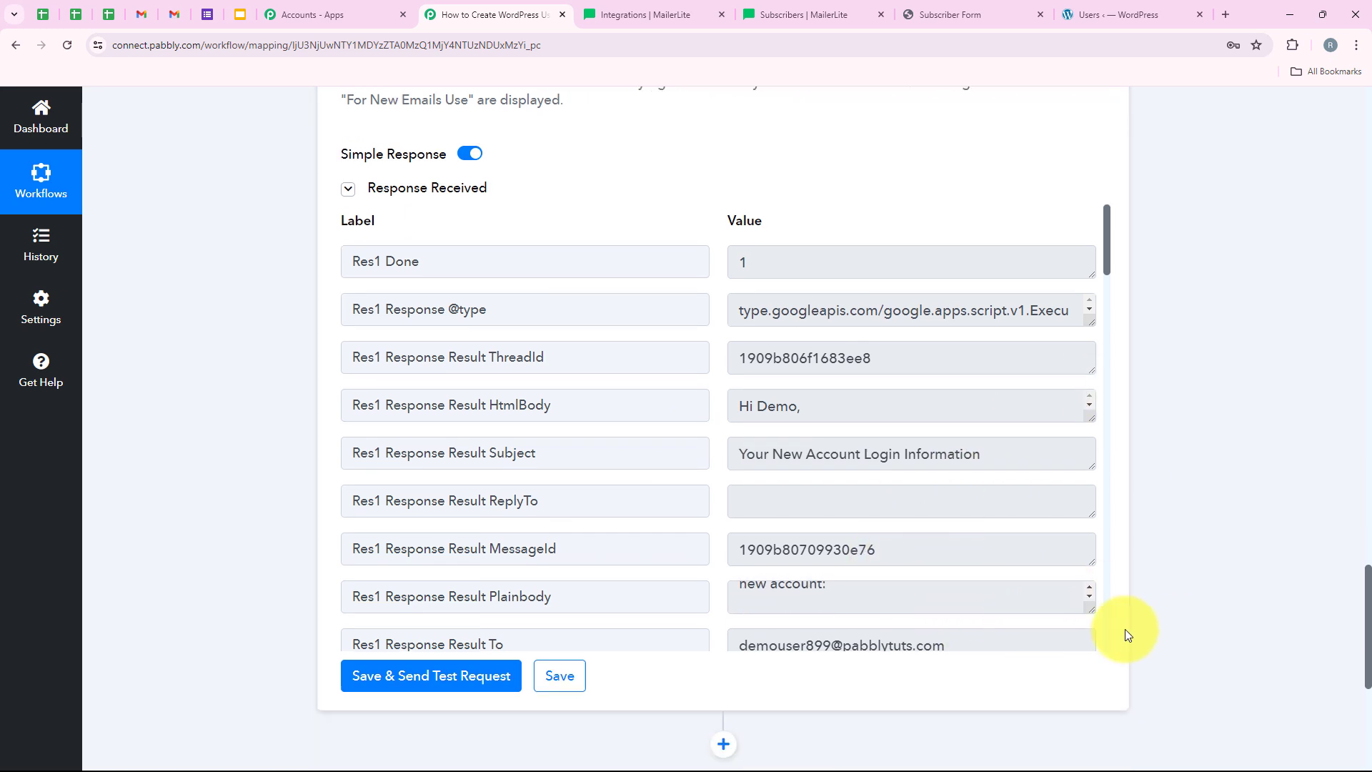
pyautogui.scroll(-1, 1124, 634)
pyautogui.scroll(2, 877, 476)
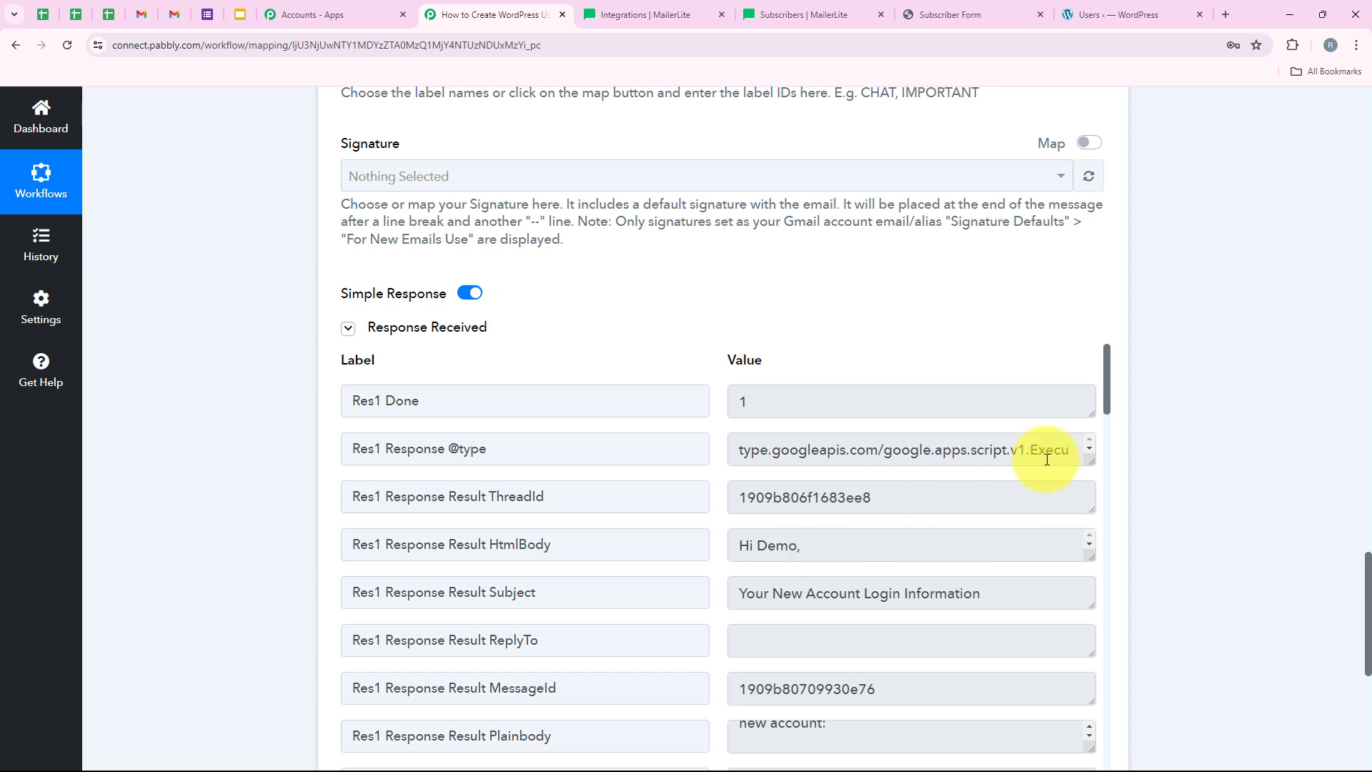
pyautogui.scroll(-1, 714, 443)
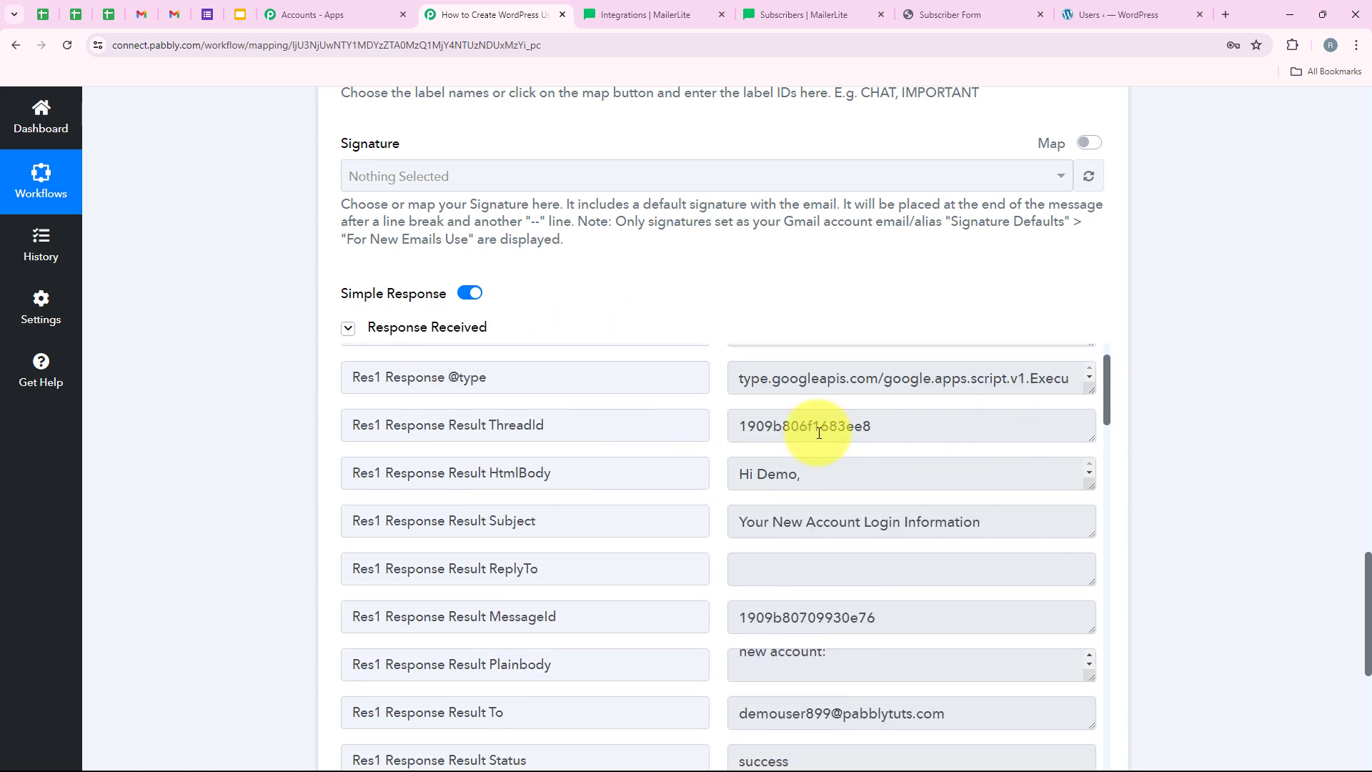
# - Switch to Gmail, open the "Your New Account Login Information" email and check its greeting, username and temporary password lines
pyautogui.click(171, 8)
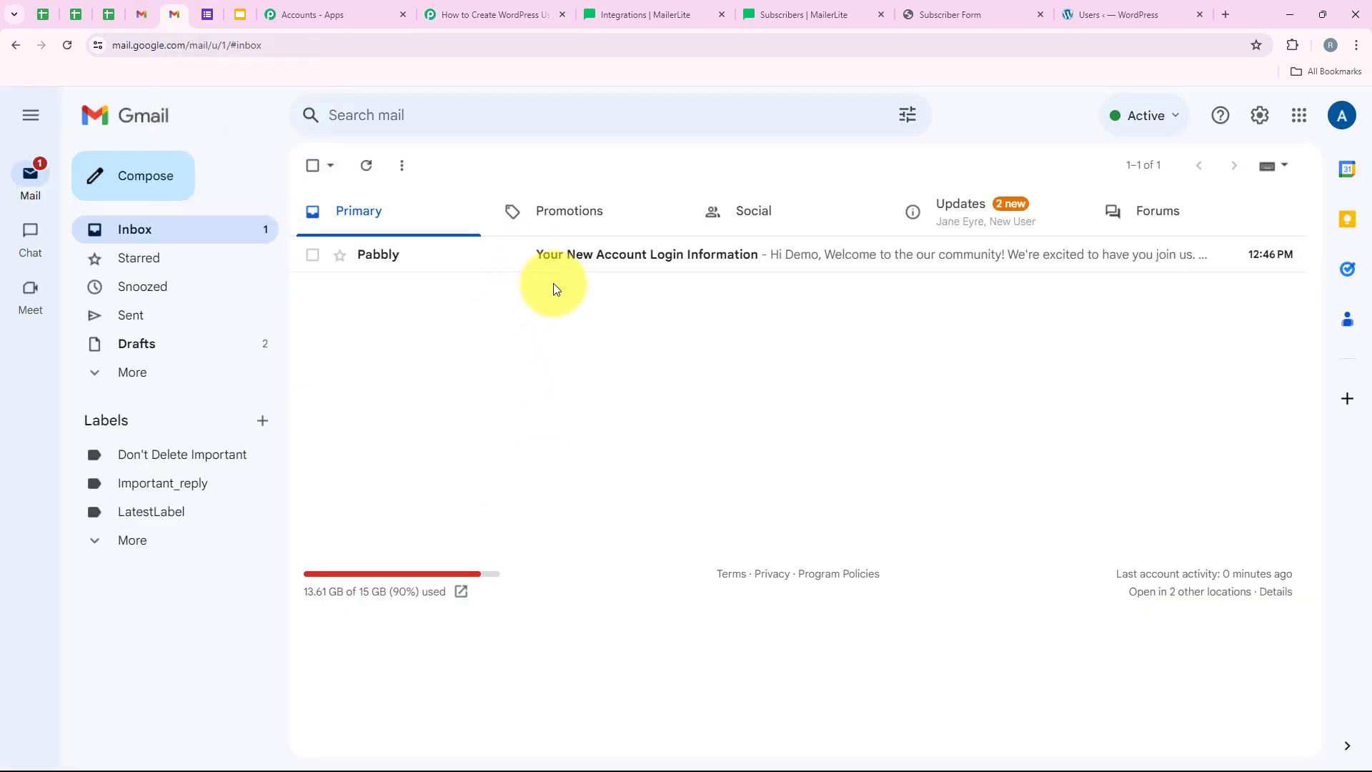
pyautogui.click(839, 269)
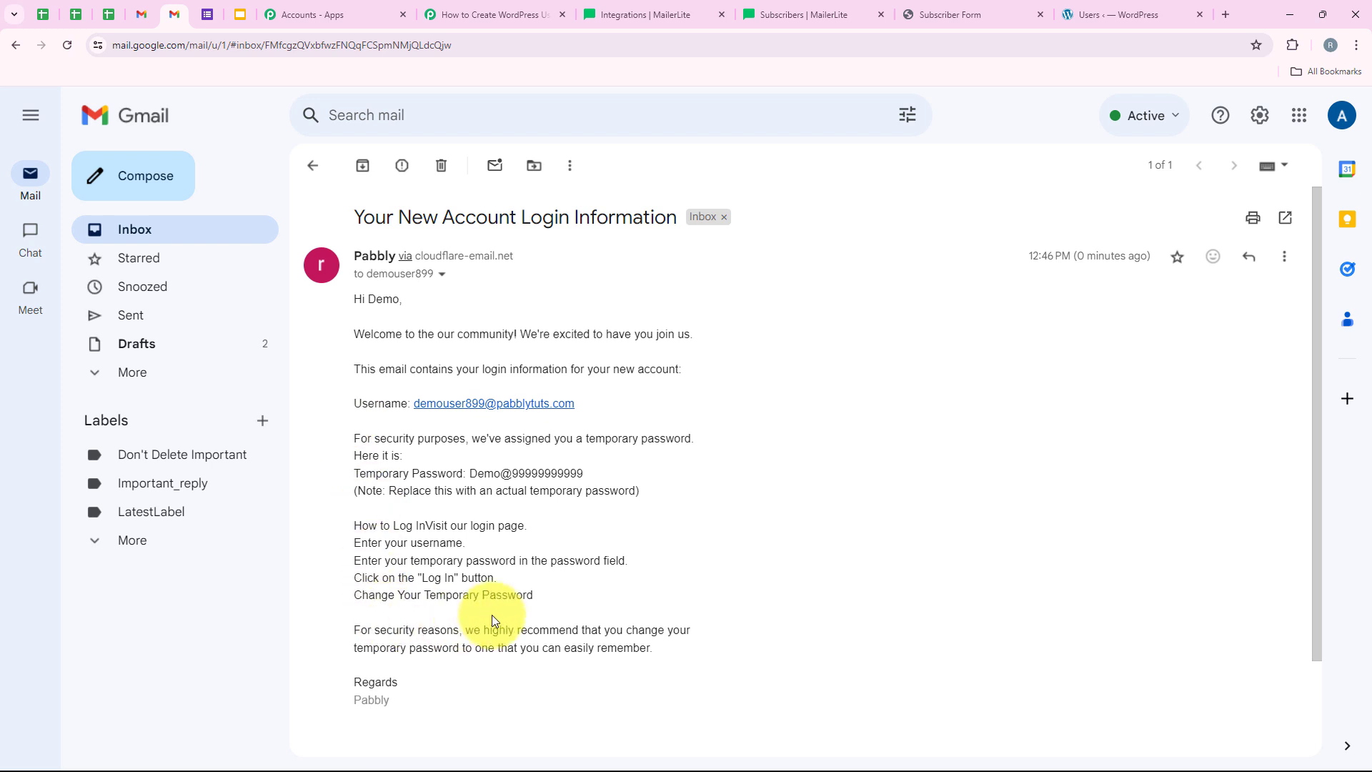
pyautogui.moveTo(353, 300); pyautogui.dragTo(406, 300)
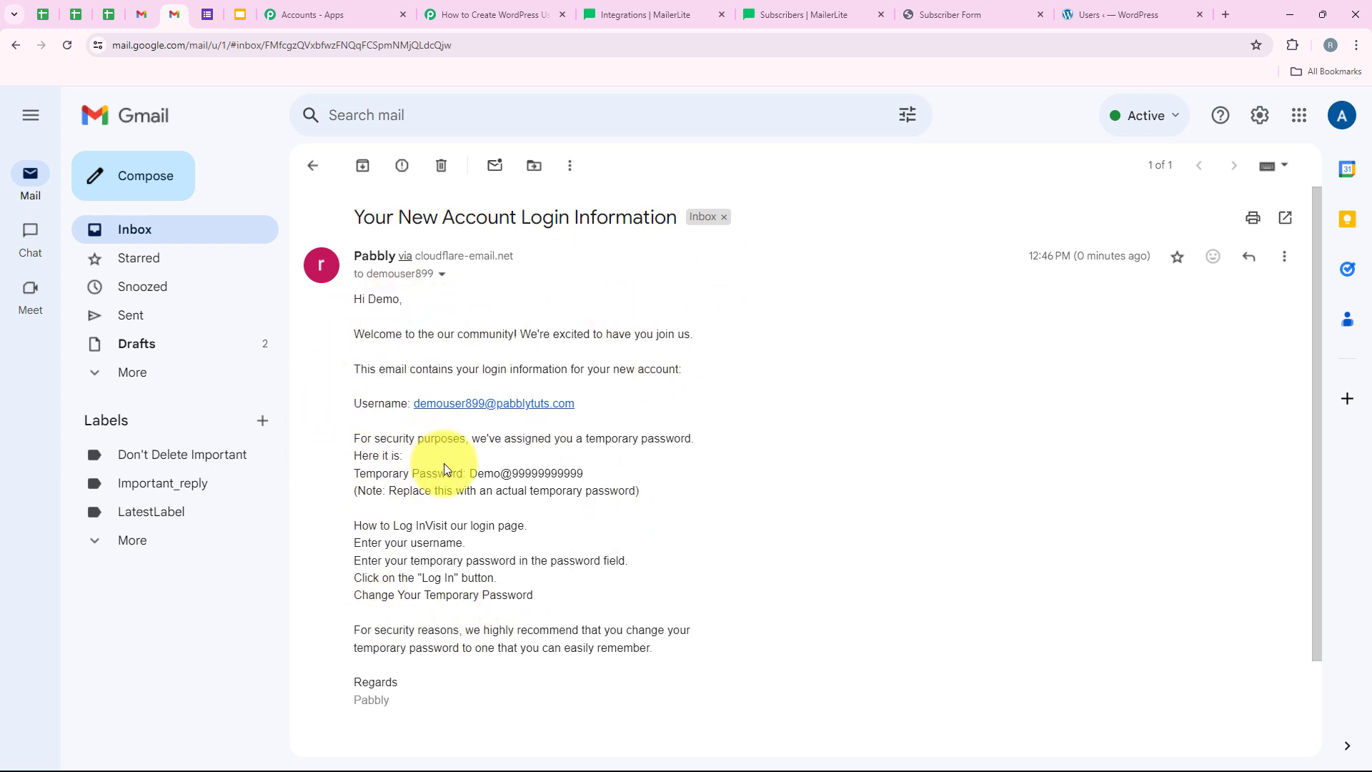
pyautogui.moveTo(468, 477); pyautogui.dragTo(585, 470)
pyautogui.click(427, 512)
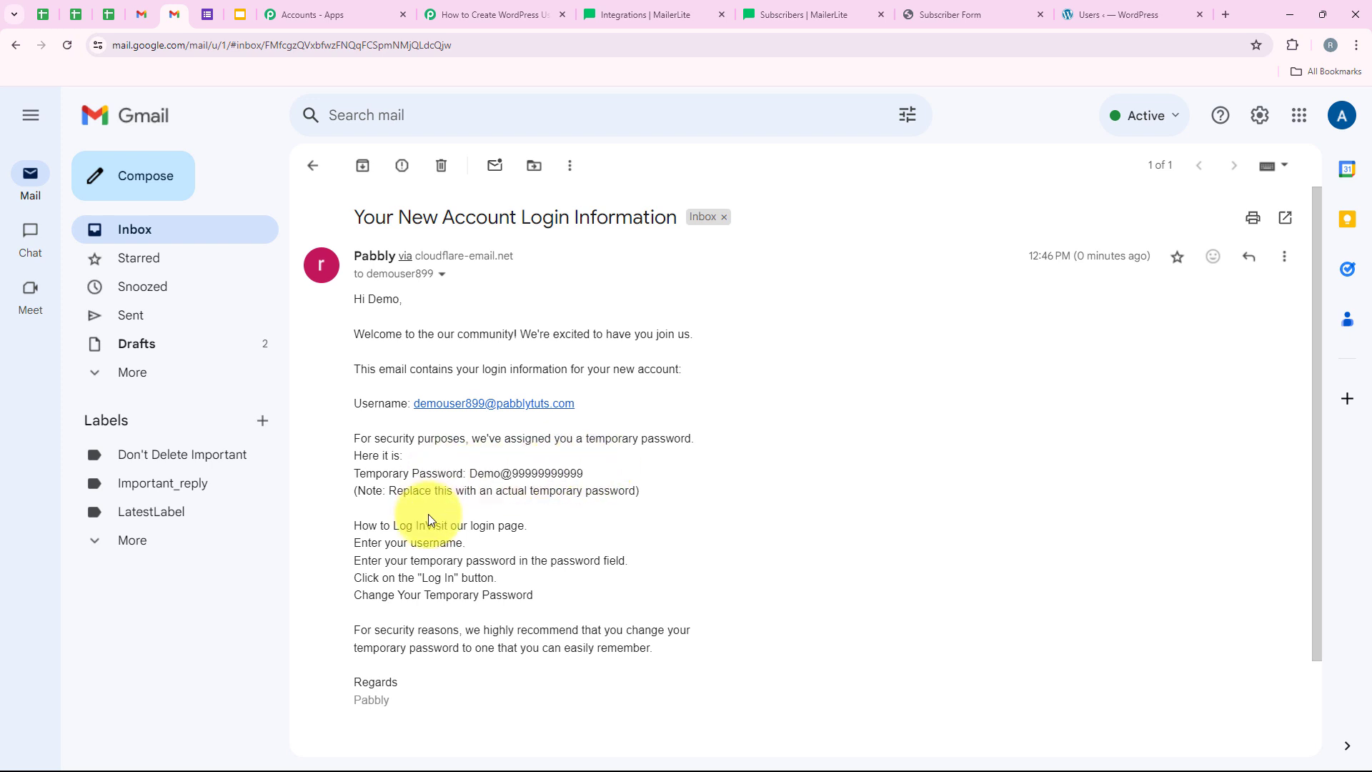
pyautogui.scroll(-1, 499, 638)
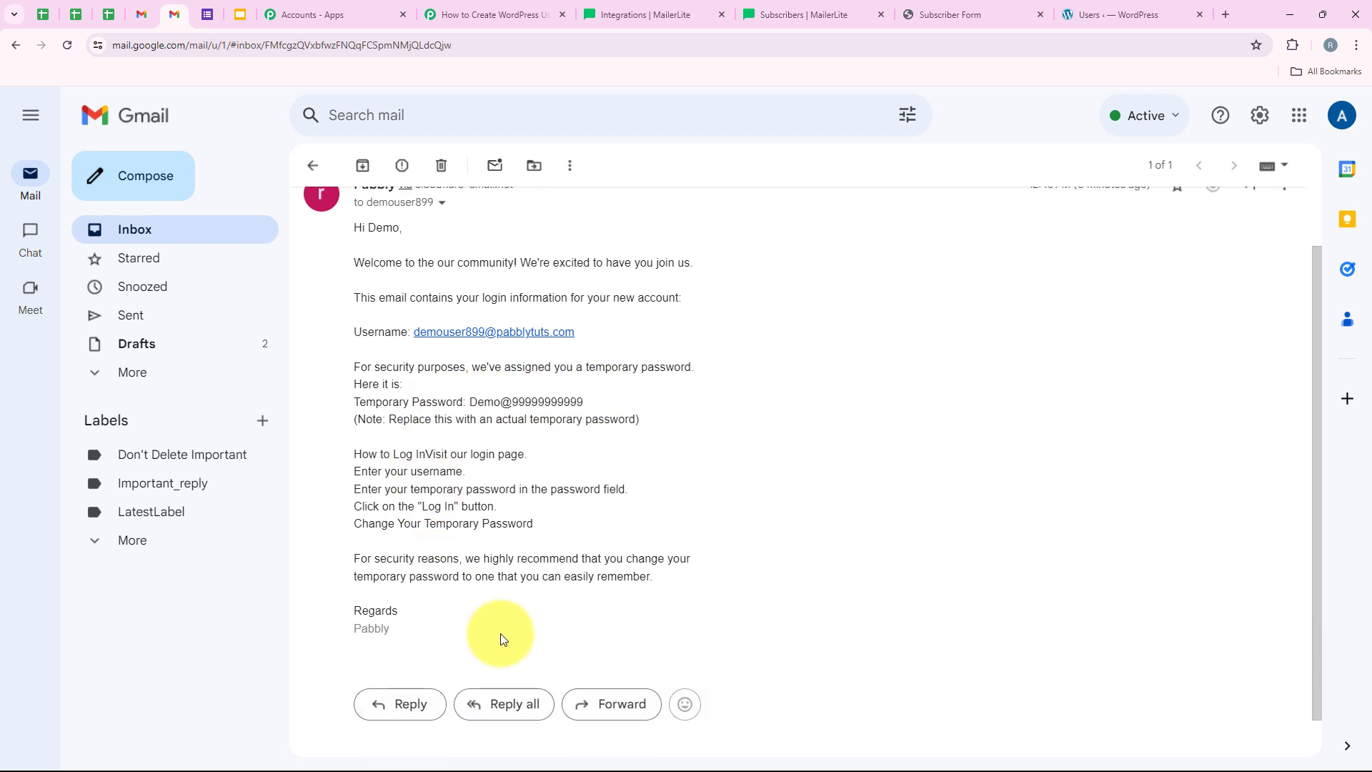
pyautogui.scroll(1, 500, 633)
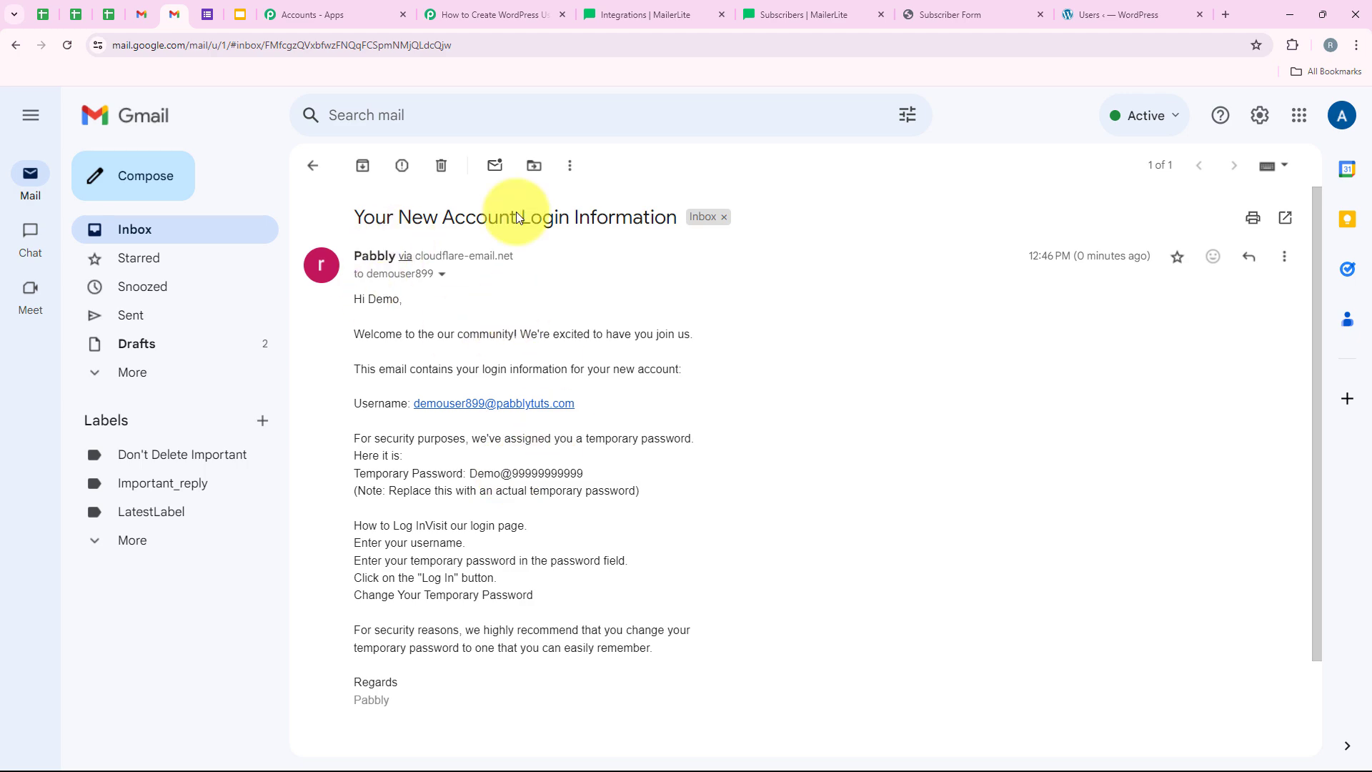
# - Return to the Pabbly Connect workflow, collapse the Gmail action and review the MailerLite, WordPress and Gmail steps
pyautogui.click(493, 14)
pyautogui.scroll(5, 235, 221)
pyautogui.scroll(15, 234, 221)
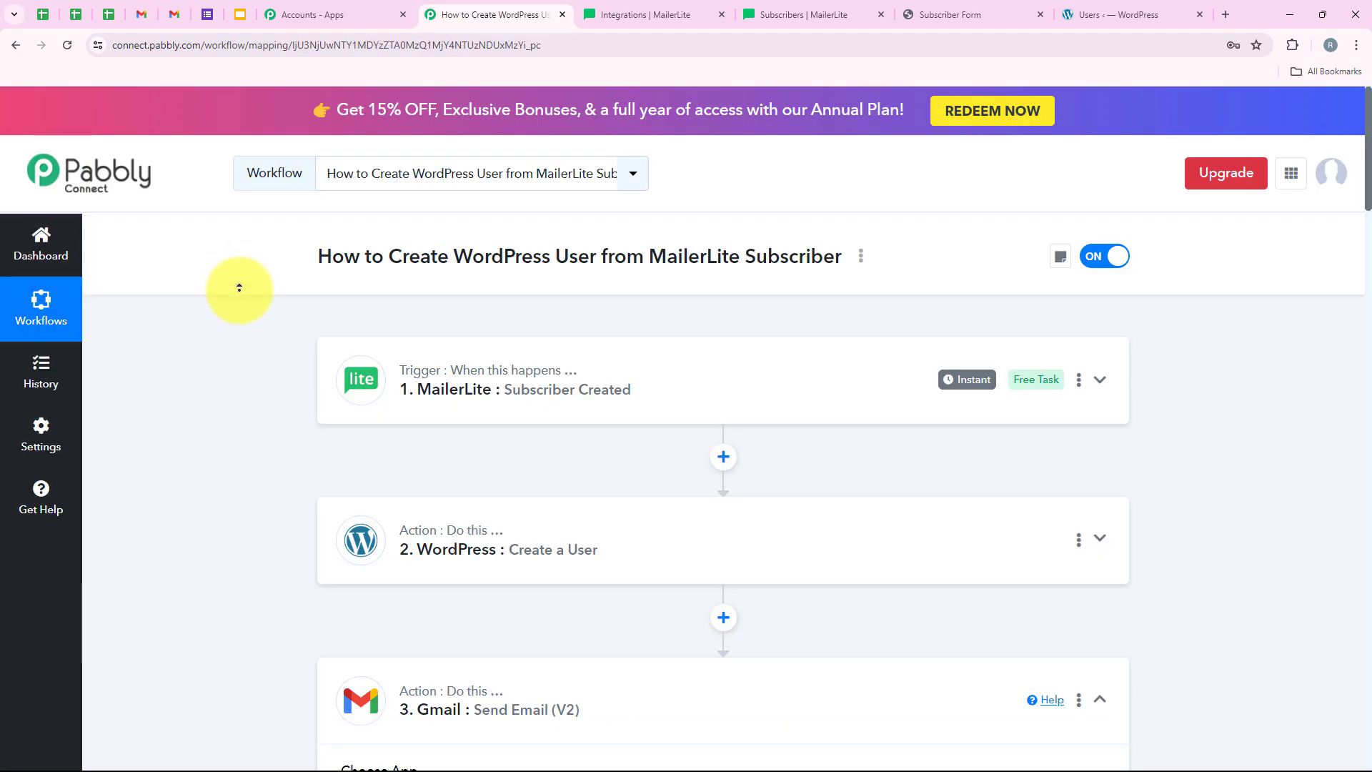
pyautogui.click(649, 704)
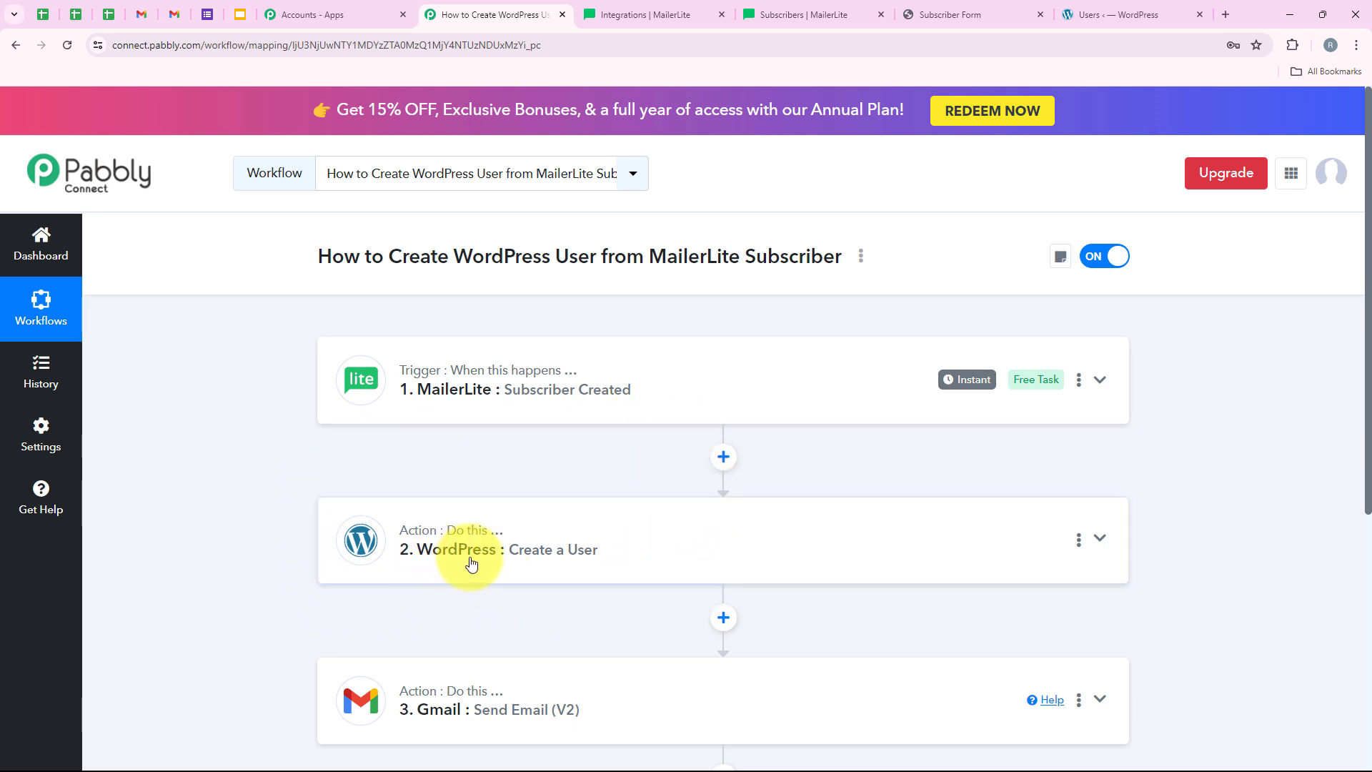
pyautogui.scroll(-2, 328, 567)
pyautogui.scroll(2, 368, 572)
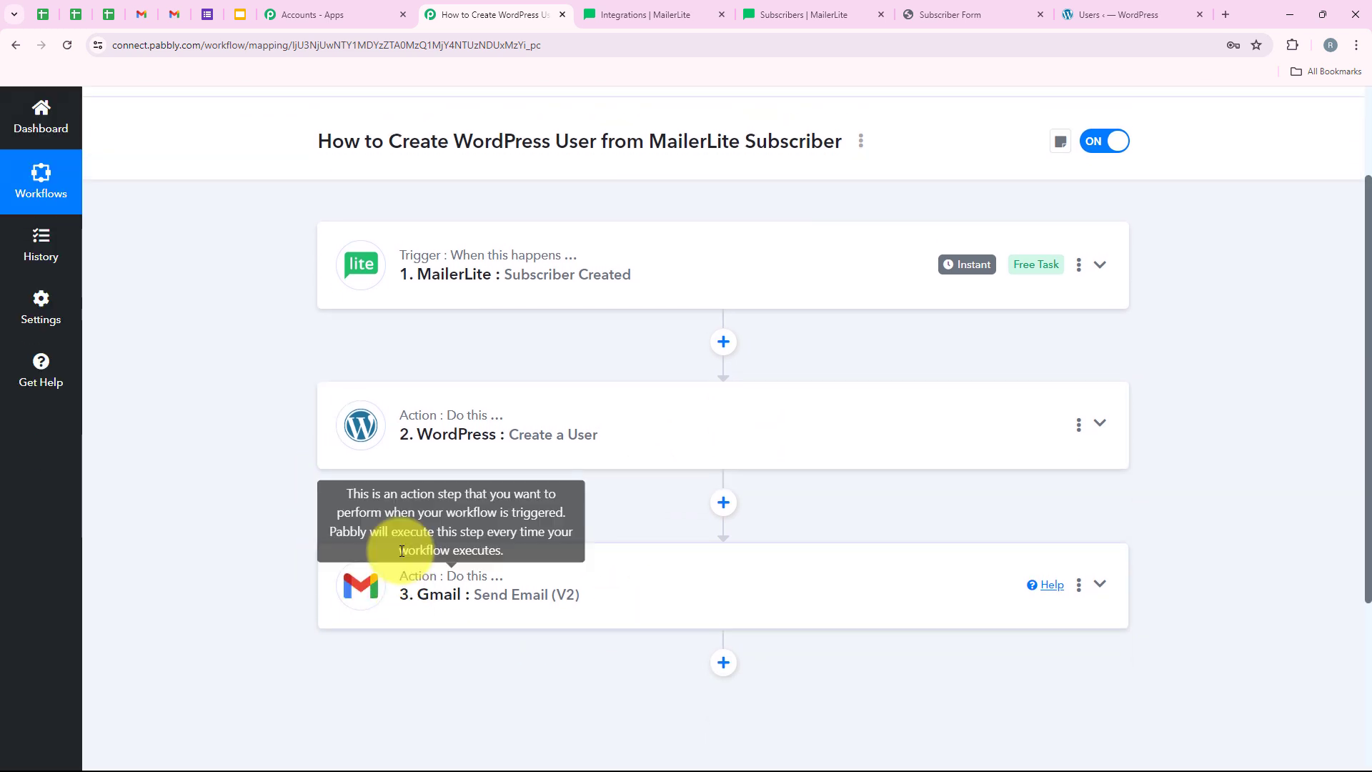
# - Switch to the MailerLite Newsletter subscriber form and fill in a test subscriber's name, email and phone number
pyautogui.click(928, 14)
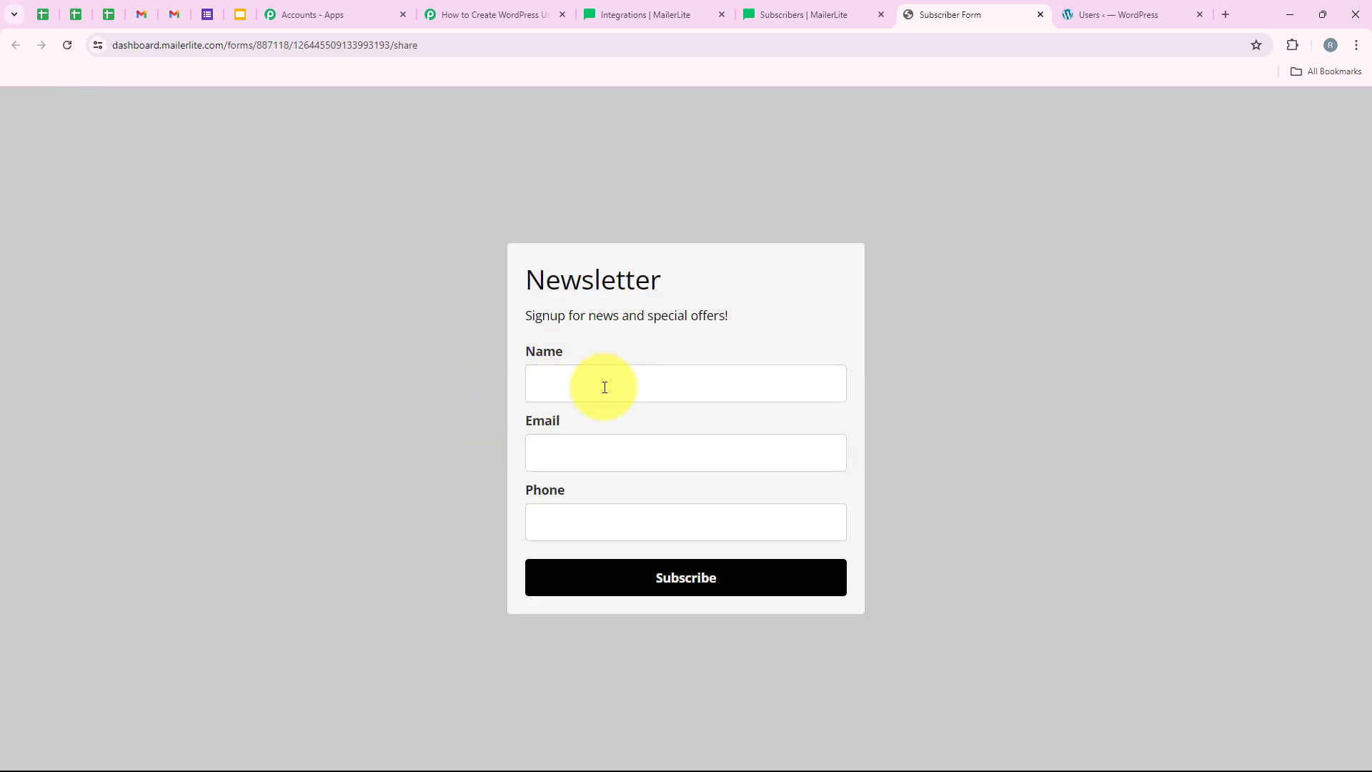
pyautogui.click(604, 387)
pyautogui.click(732, 611)
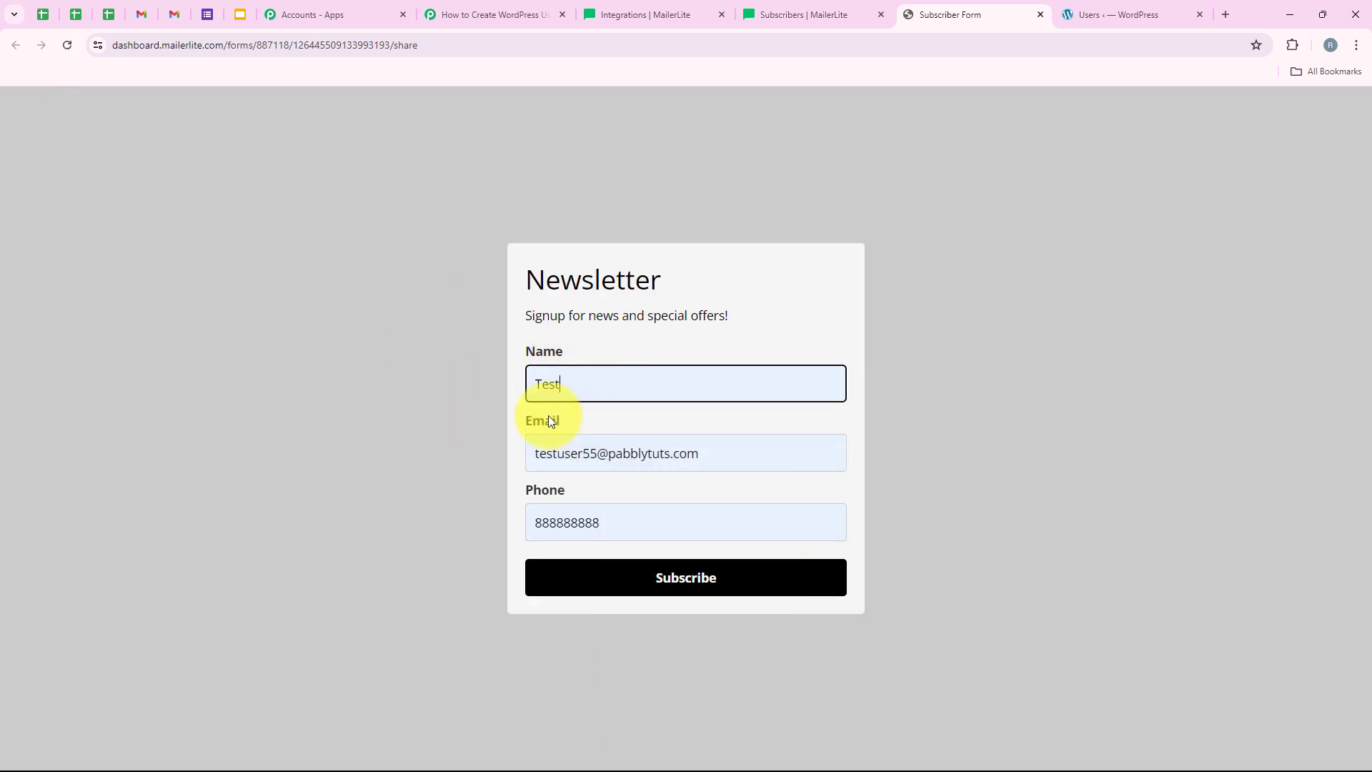
pyautogui.click(584, 452)
pyautogui.write('6')
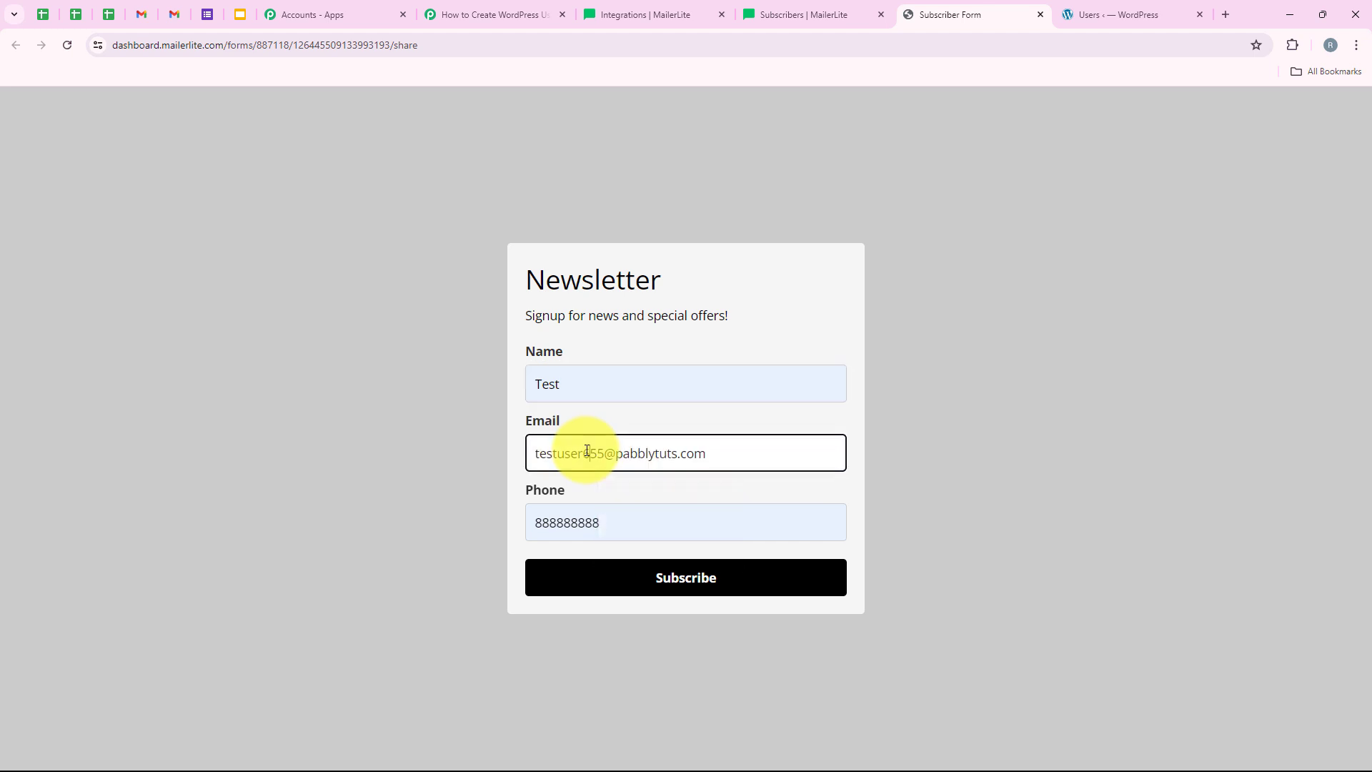
pyautogui.click(622, 536)
pyautogui.write('87')
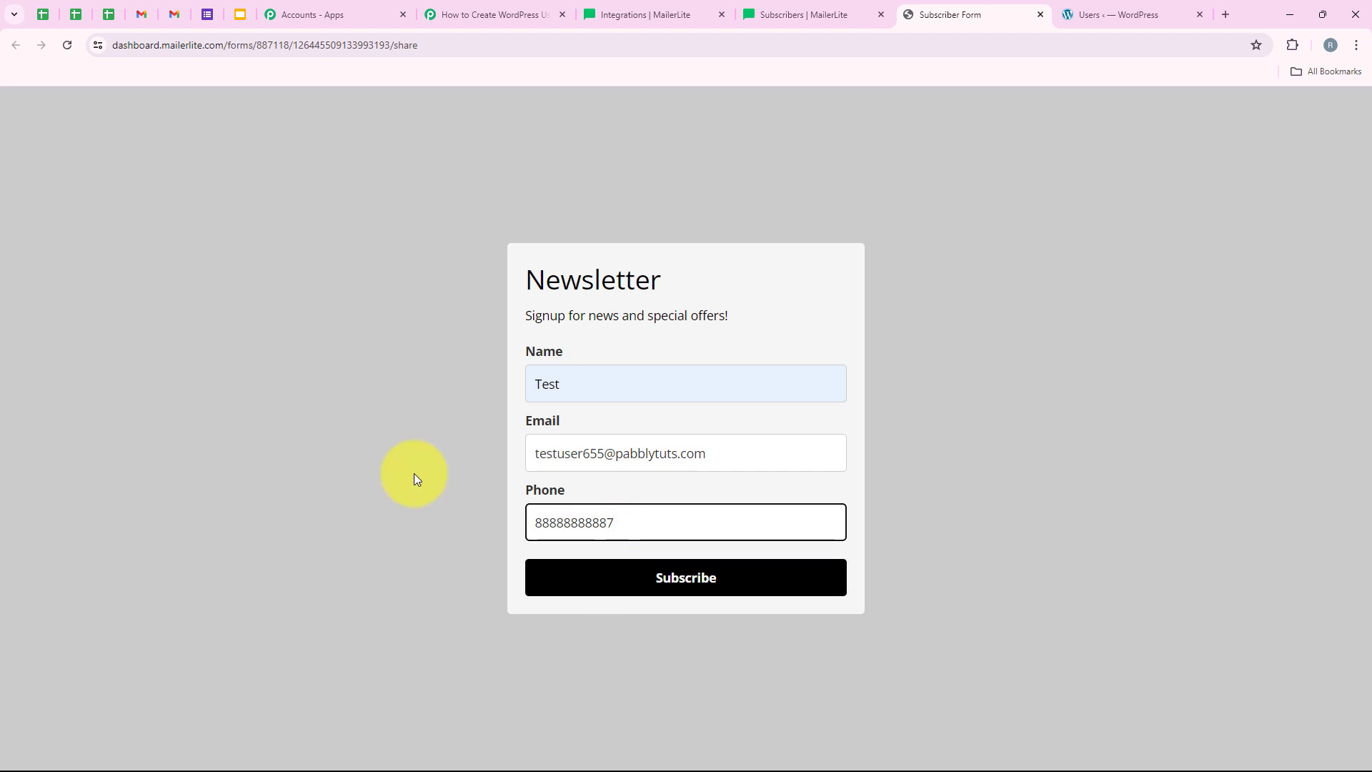
# - Submit the Newsletter form to subscribe the test user and read the confirmation text
pyautogui.click(689, 580)
pyautogui.moveTo(437, 395); pyautogui.dragTo(698, 422)
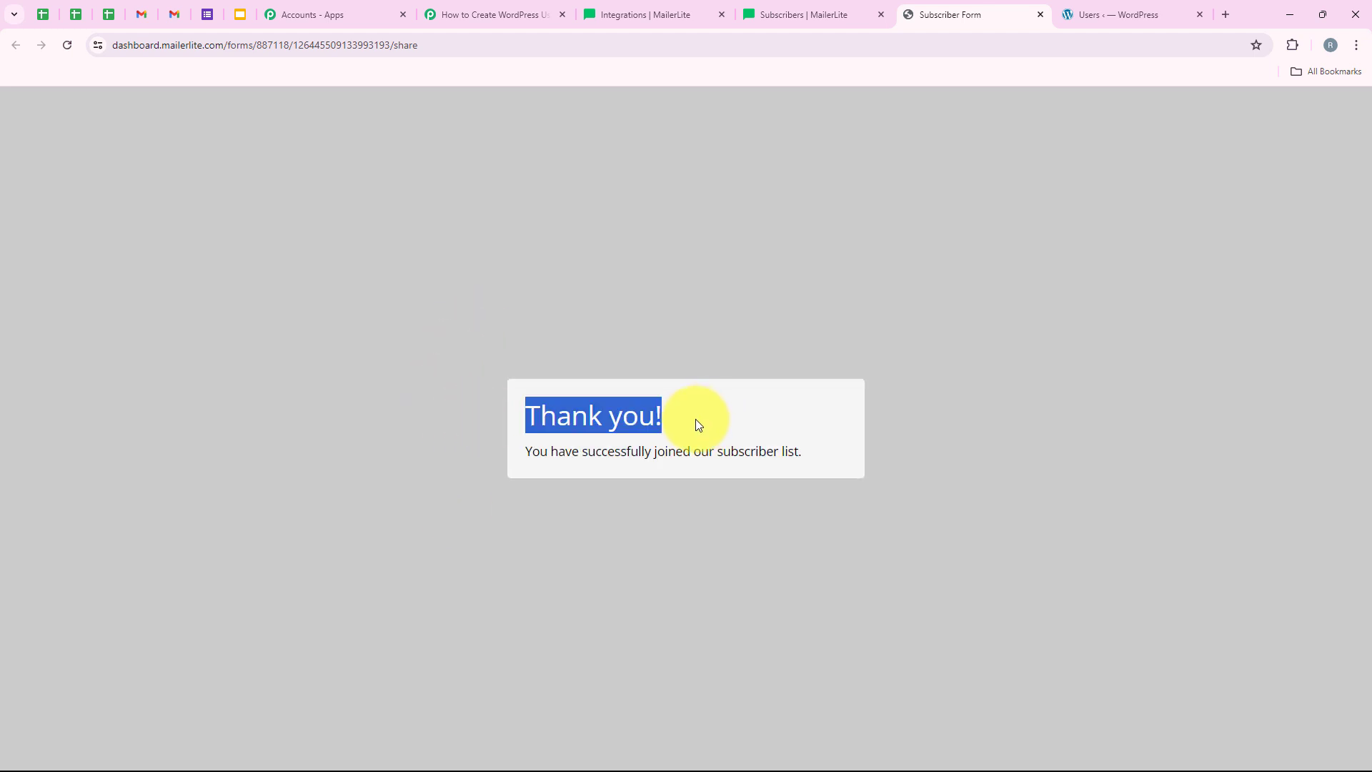
pyautogui.moveTo(526, 451); pyautogui.dragTo(802, 454)
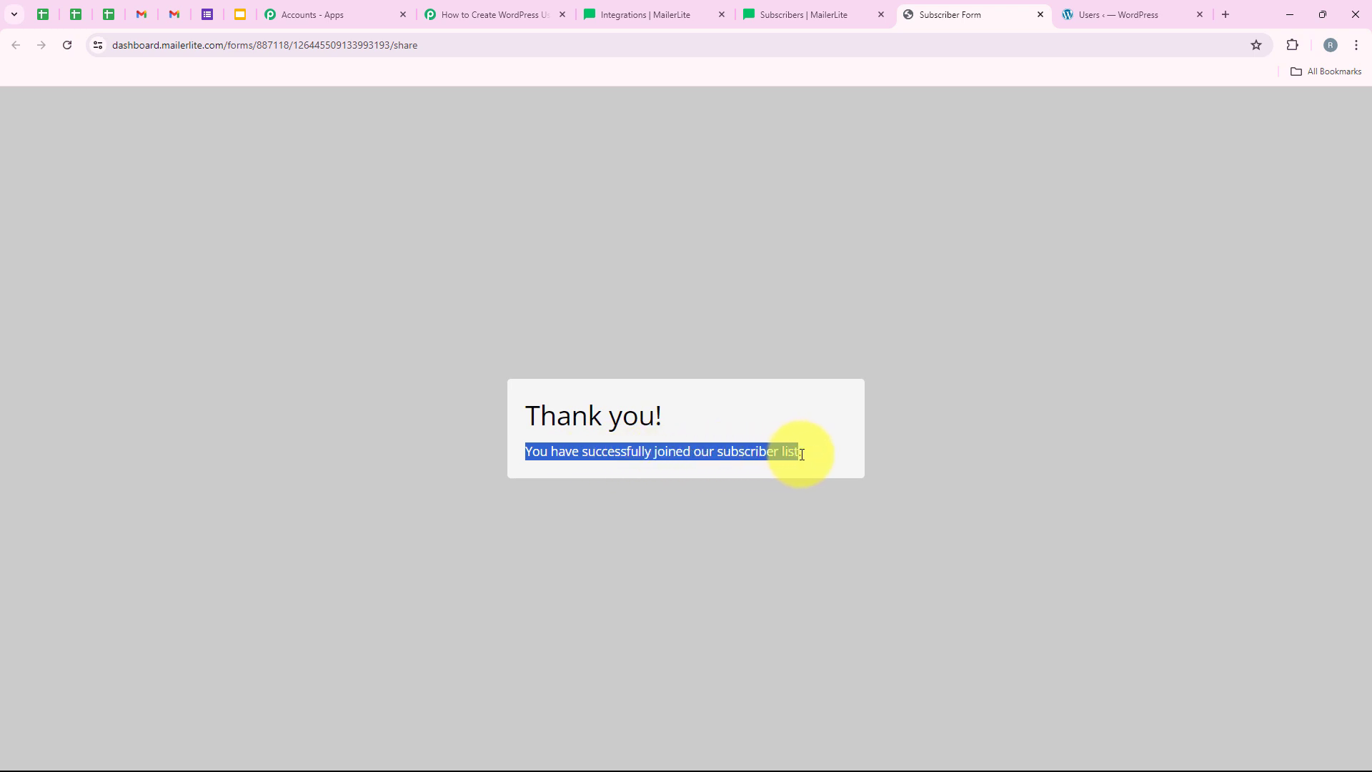
pyautogui.click(771, 503)
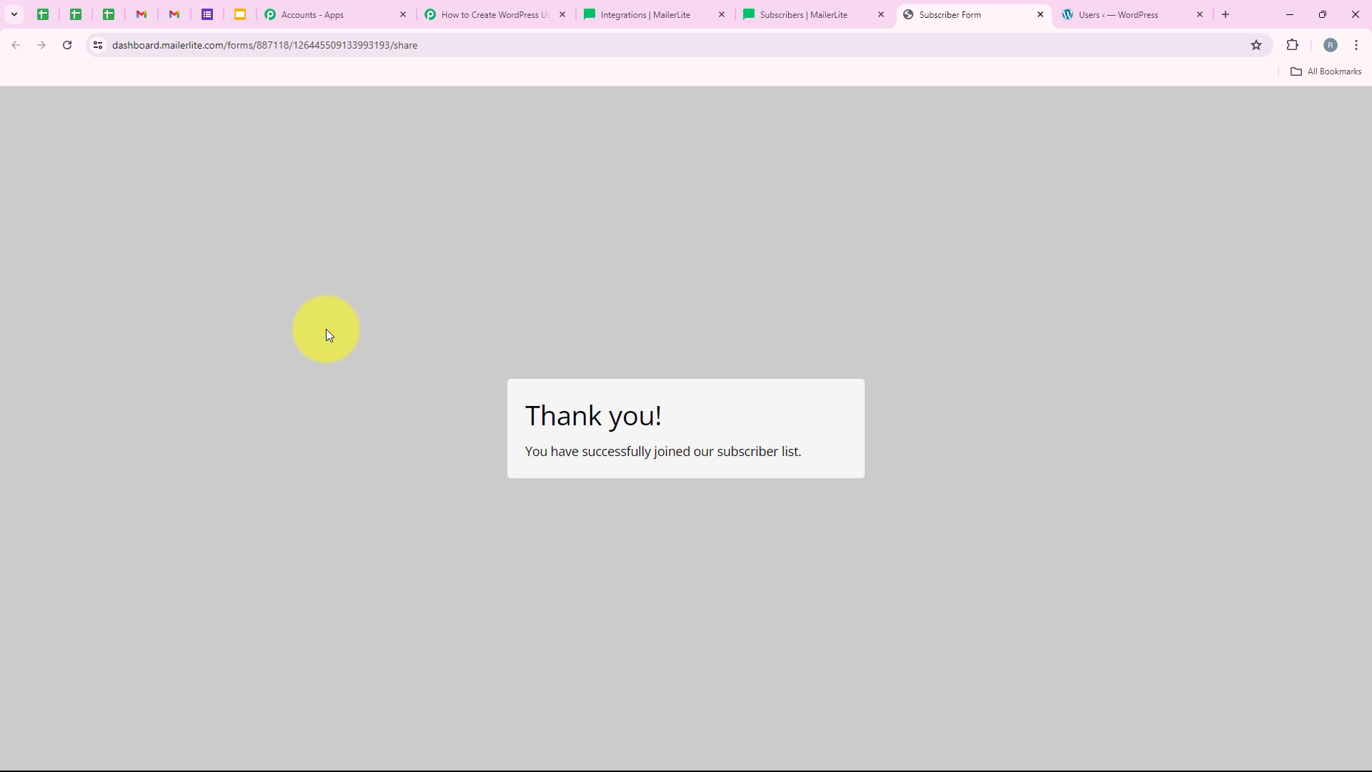
# - Switch to MailerLite's list of active subscribers and copy the newest subscriber's email address
pyautogui.click(799, 6)
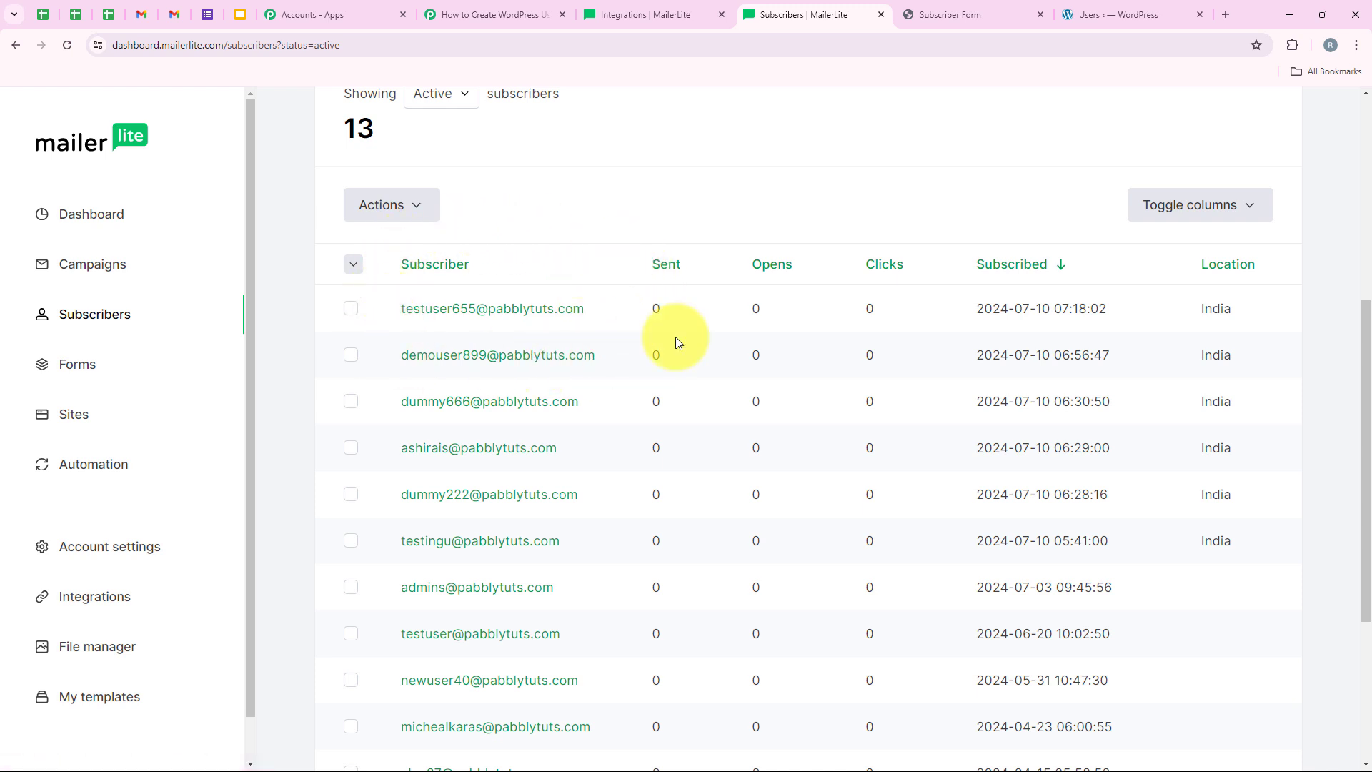
pyautogui.scroll(2, 609, 310)
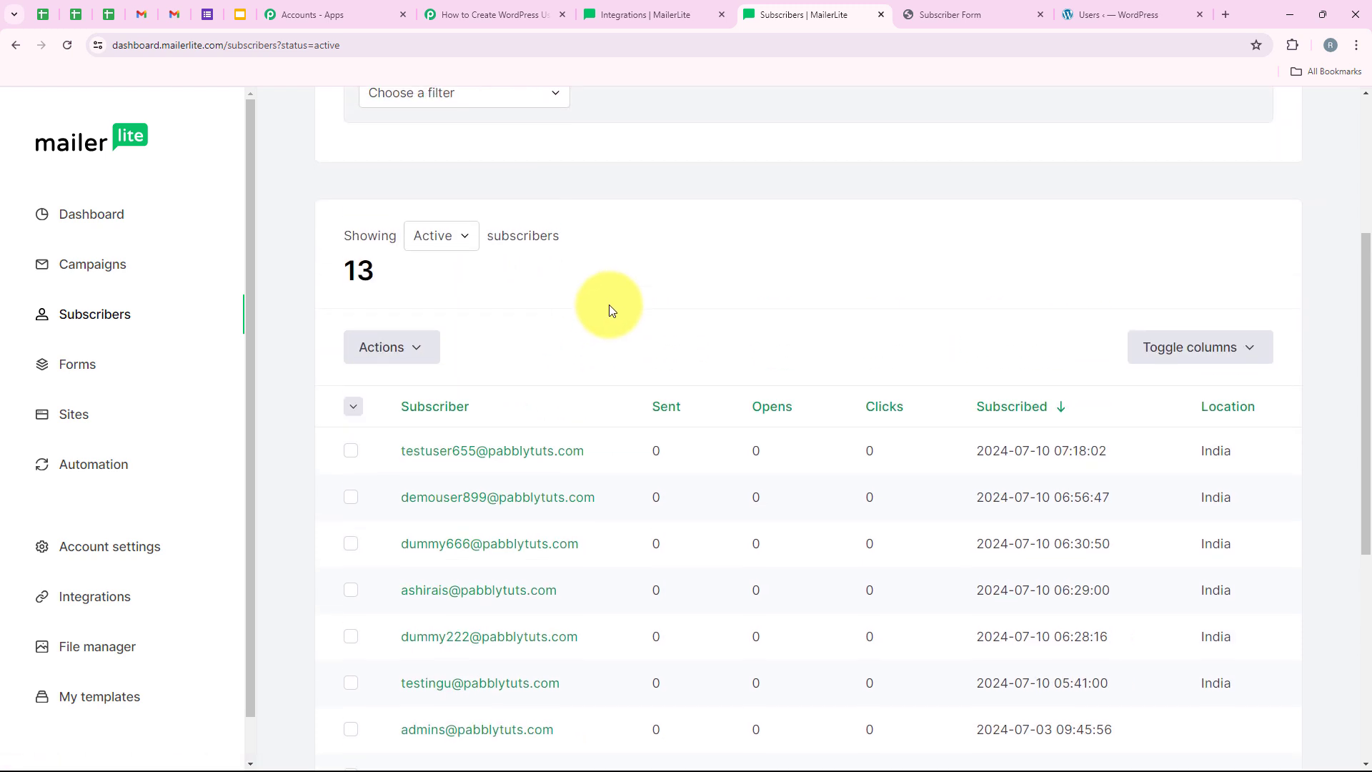
pyautogui.scroll(-1, 610, 309)
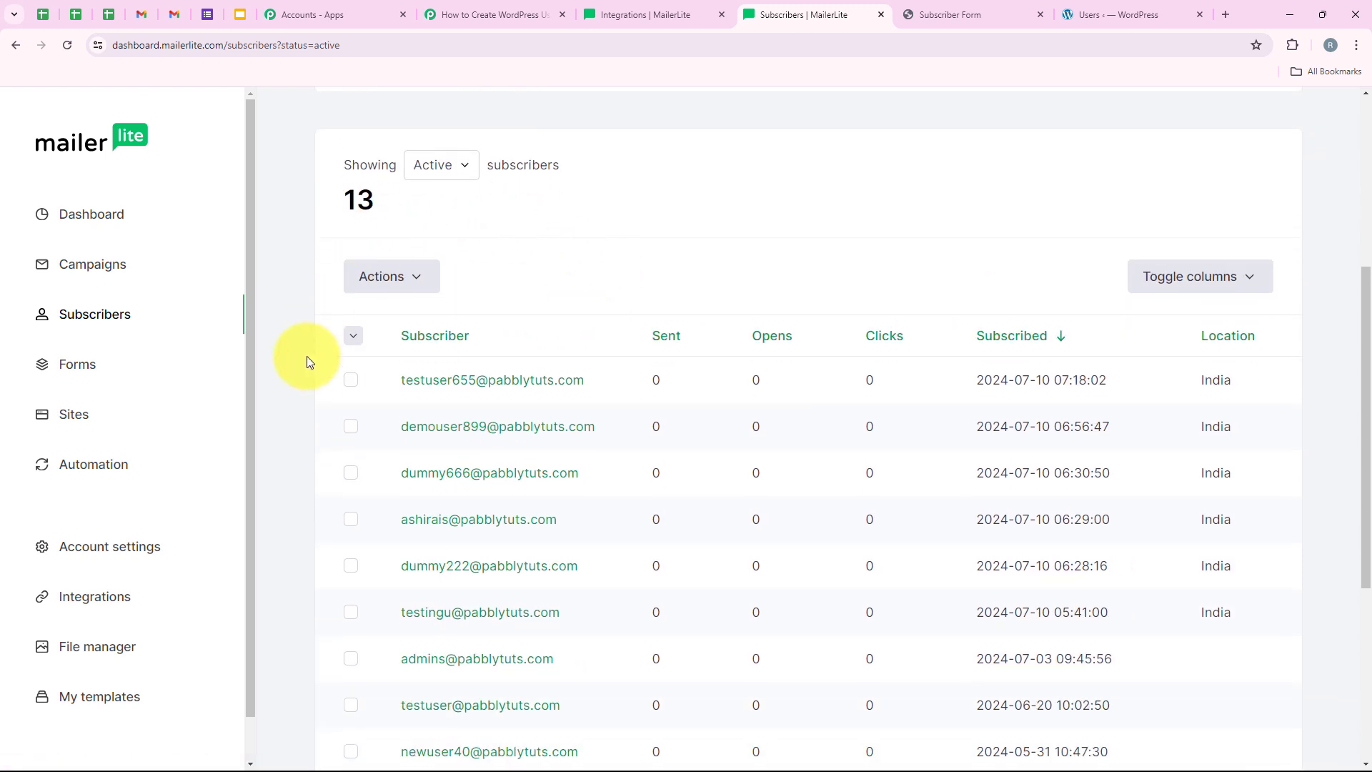
pyautogui.moveTo(397, 380); pyautogui.dragTo(588, 387)
pyautogui.click(385, 379)
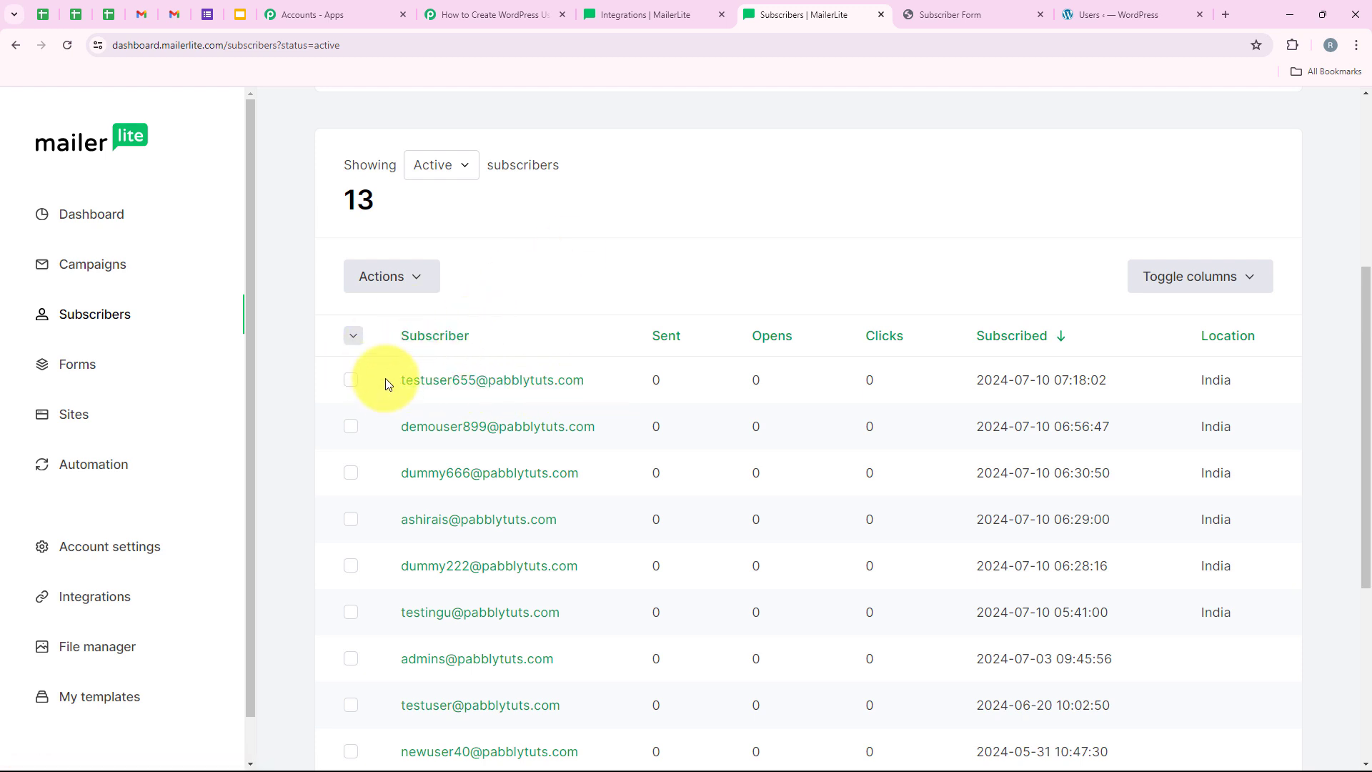
pyautogui.moveTo(385, 379); pyautogui.dragTo(620, 366)
pyautogui.hotkey('ctrl', 'c')
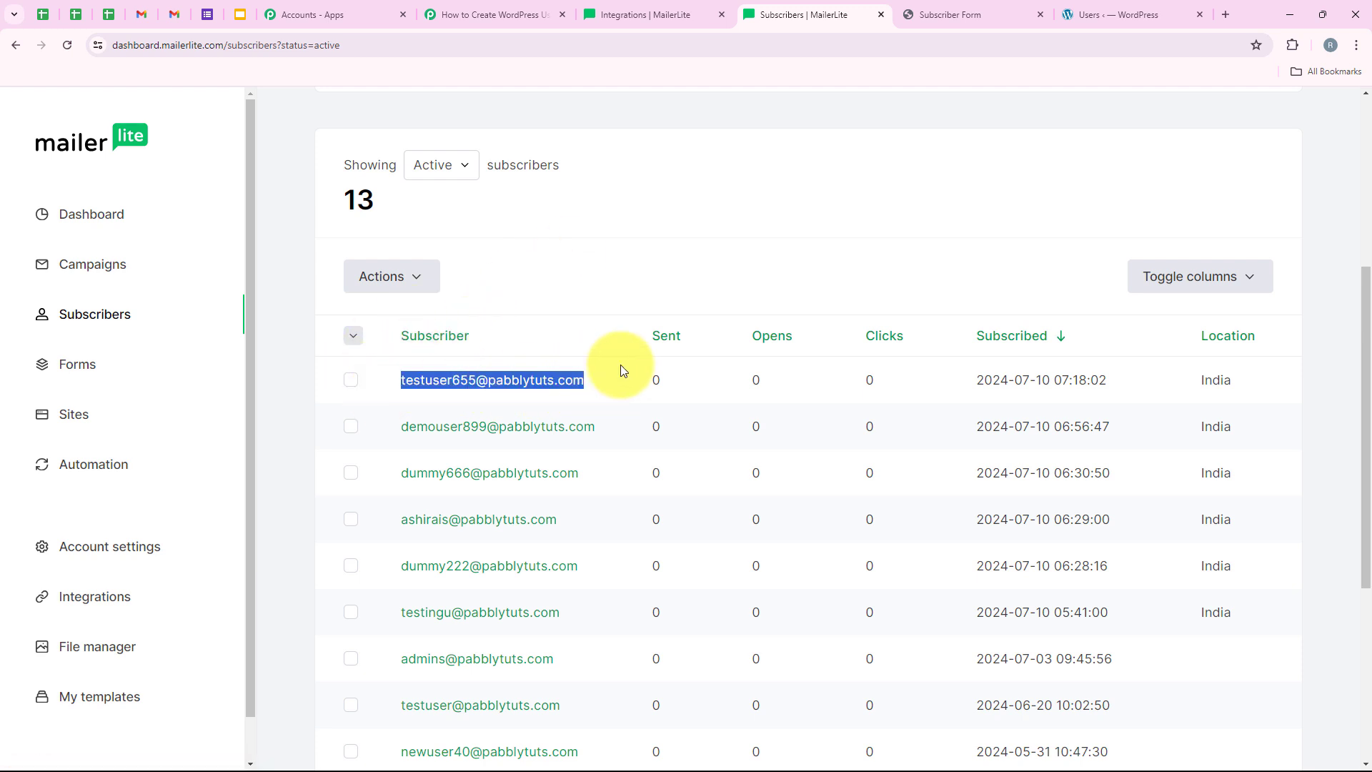
pyautogui.click(635, 273)
pyautogui.scroll(4, 636, 273)
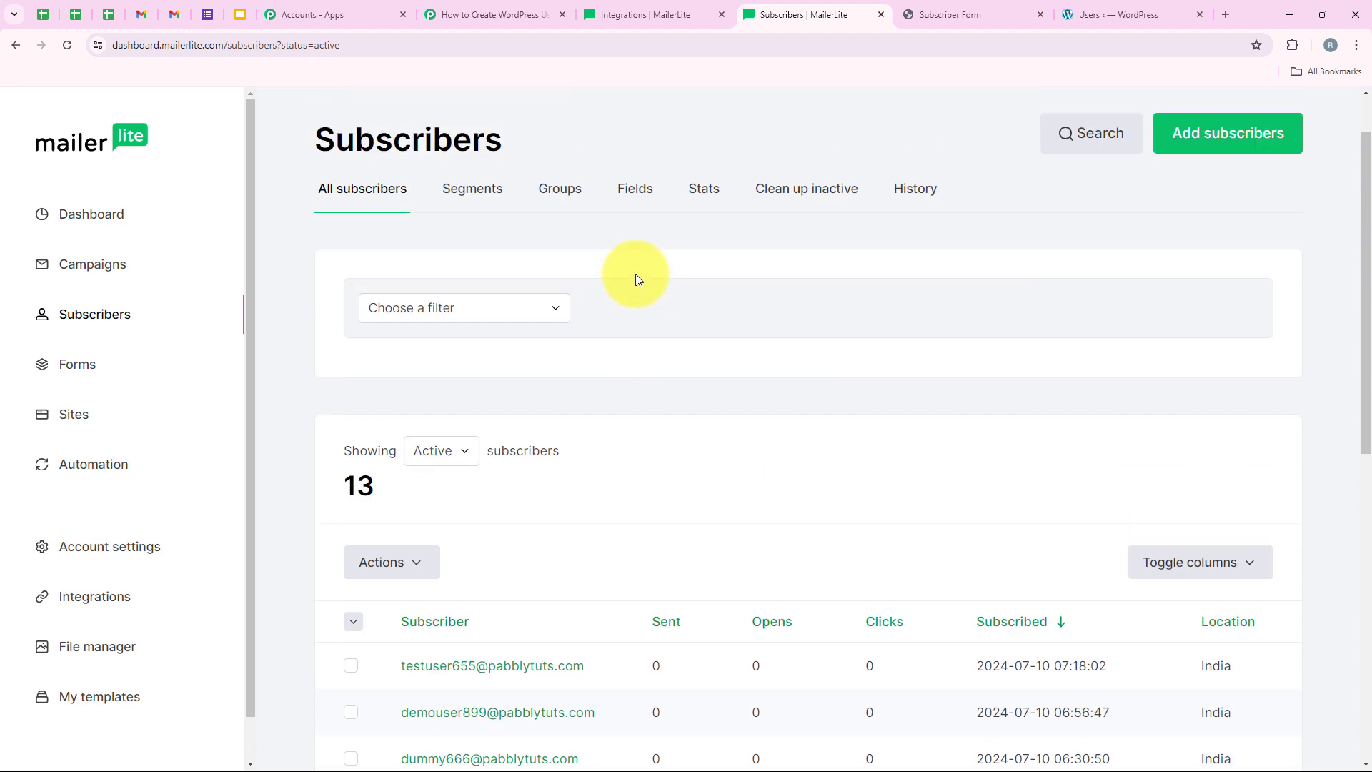
pyautogui.scroll(-1, 679, 438)
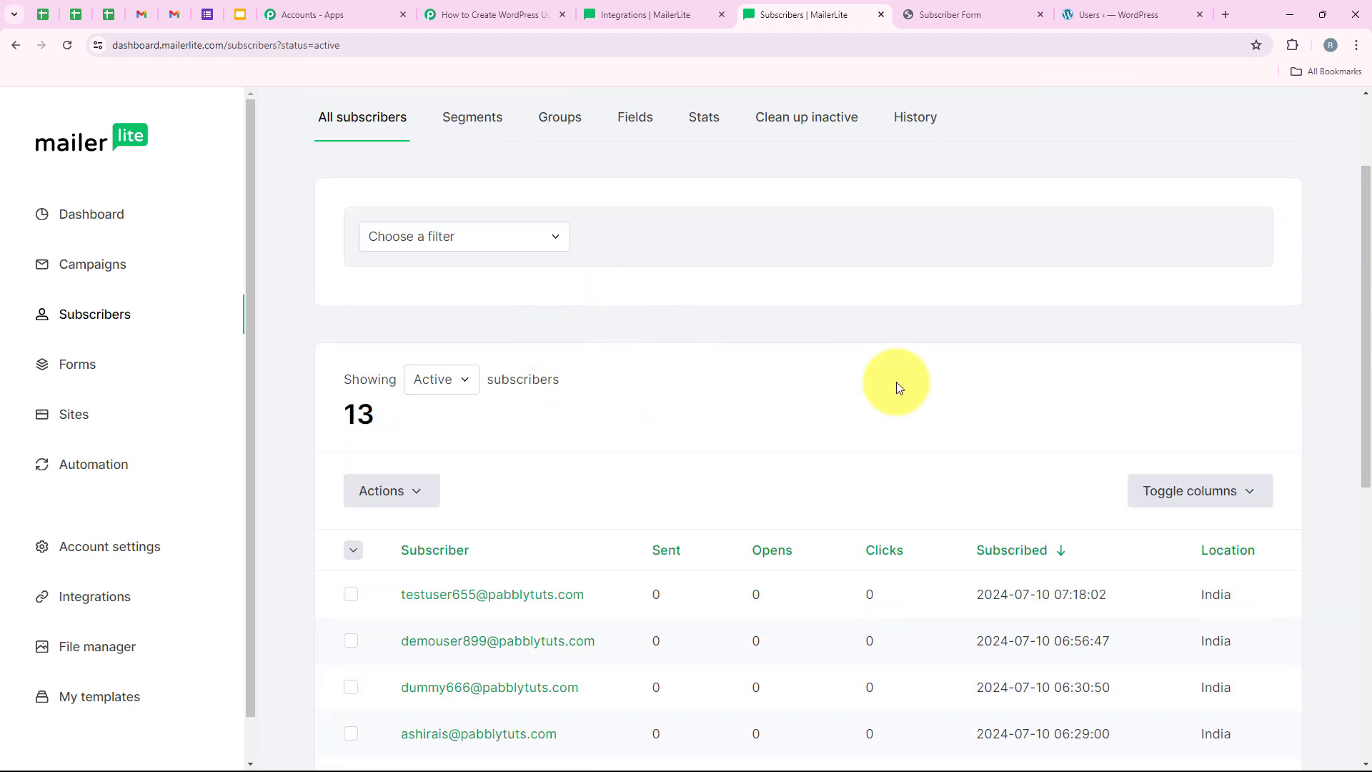
# - Search the WordPress Users list for the copied subscriber email and check the matching user's name and details
pyautogui.click(1086, 9)
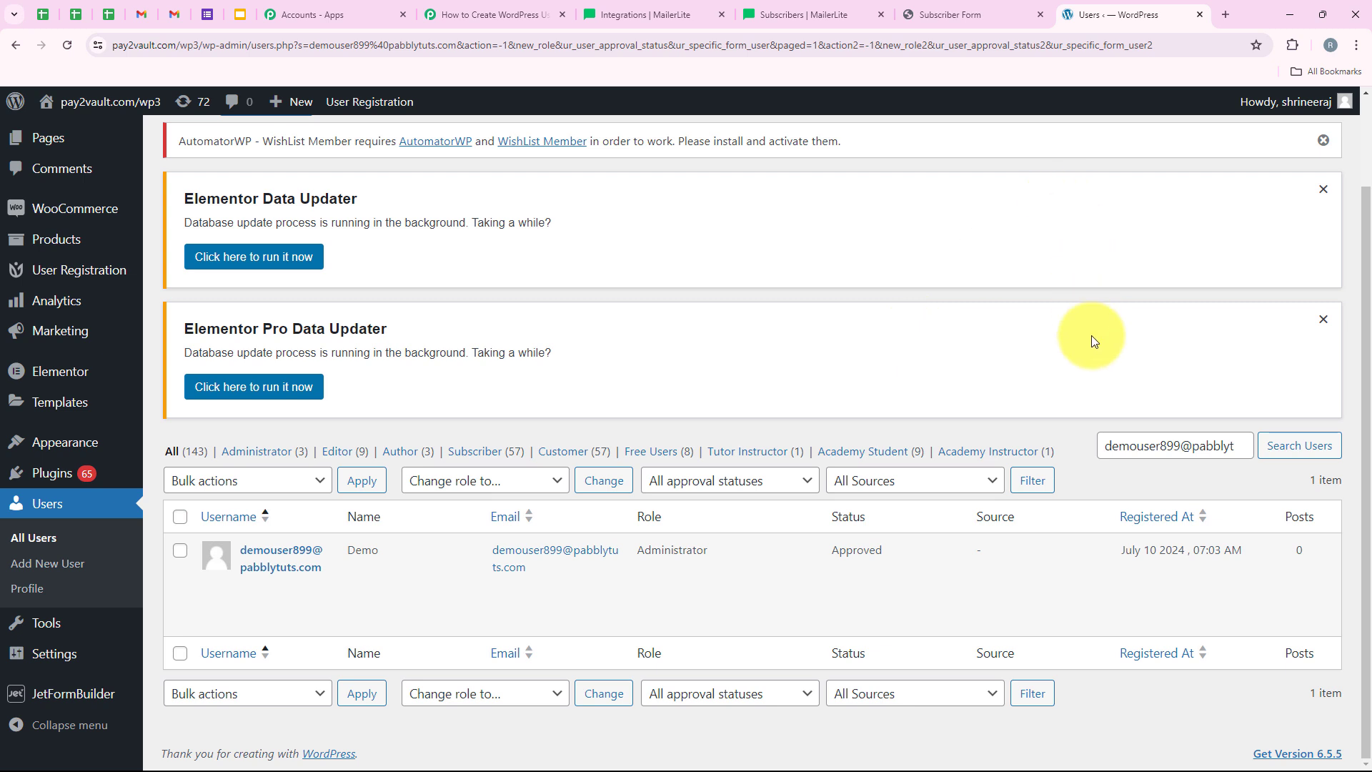
pyautogui.moveTo(1112, 447); pyautogui.dragTo(1254, 433)
pyautogui.press('BackSpace')
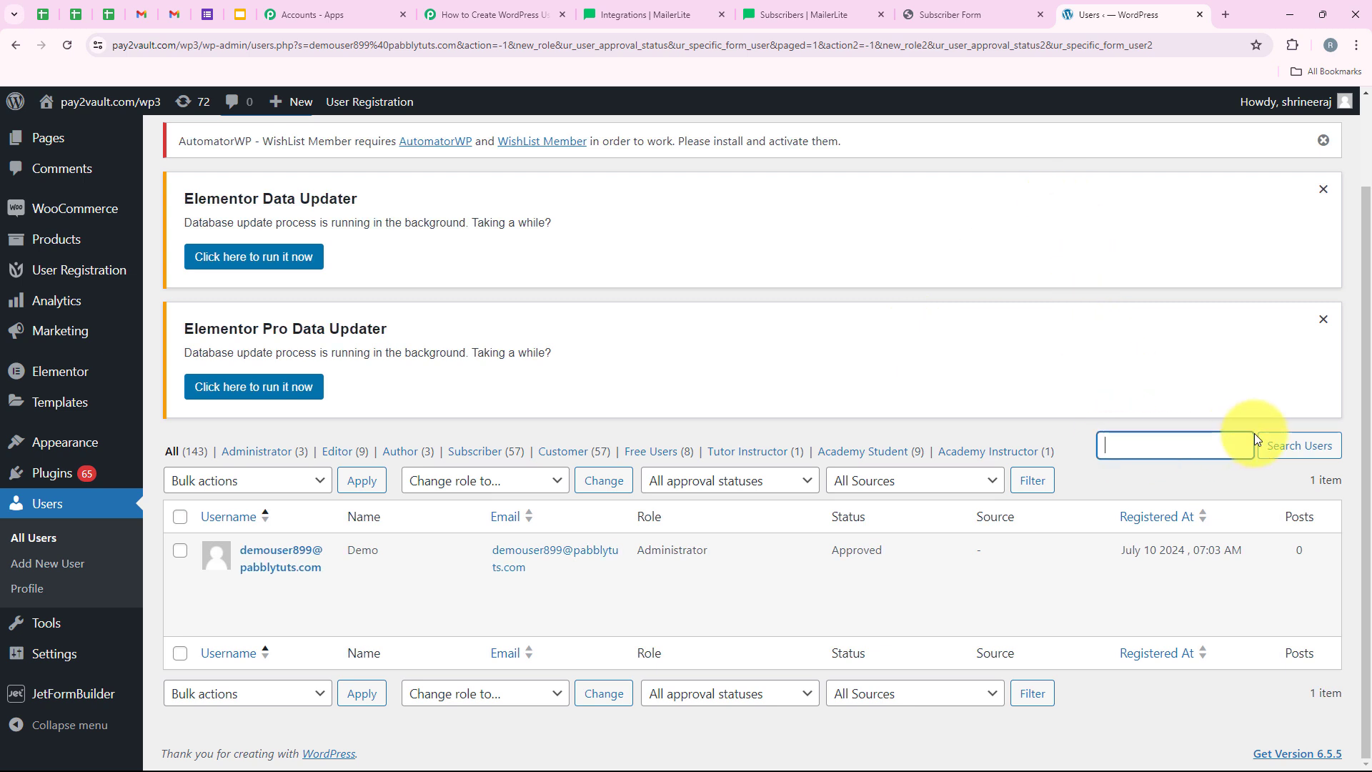
pyautogui.hotkey('ctrl', 'v')
pyautogui.click(1273, 444)
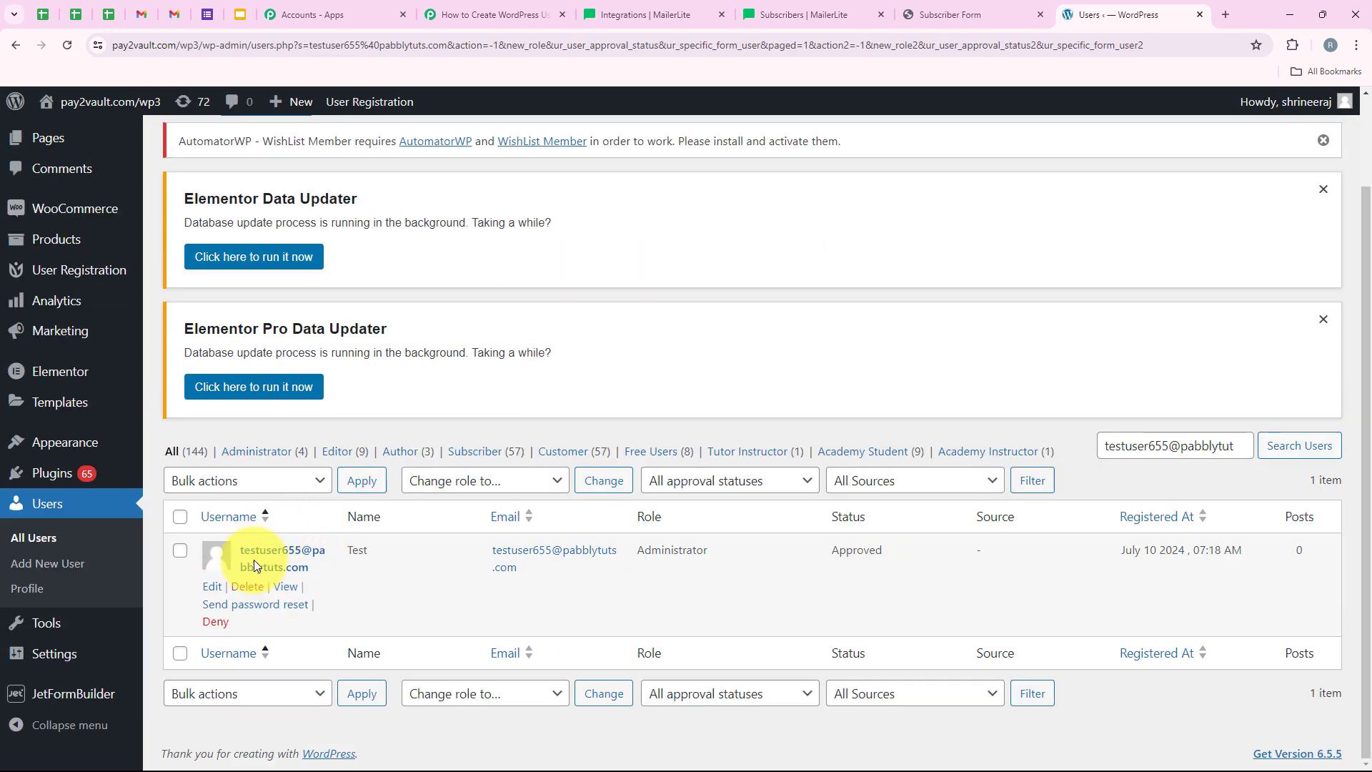
pyautogui.moveTo(345, 557); pyautogui.dragTo(406, 561)
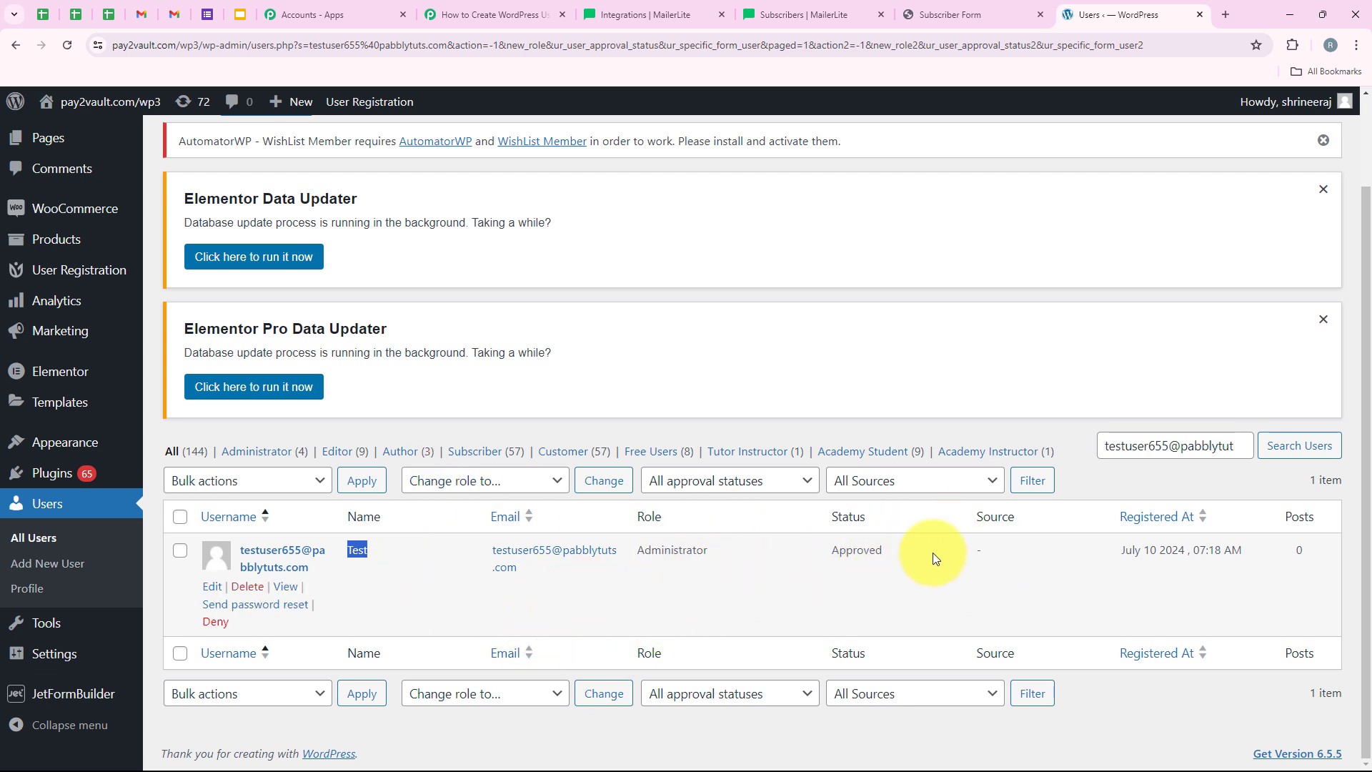
pyautogui.scroll(1, 654, 450)
pyautogui.scroll(-1, 607, 500)
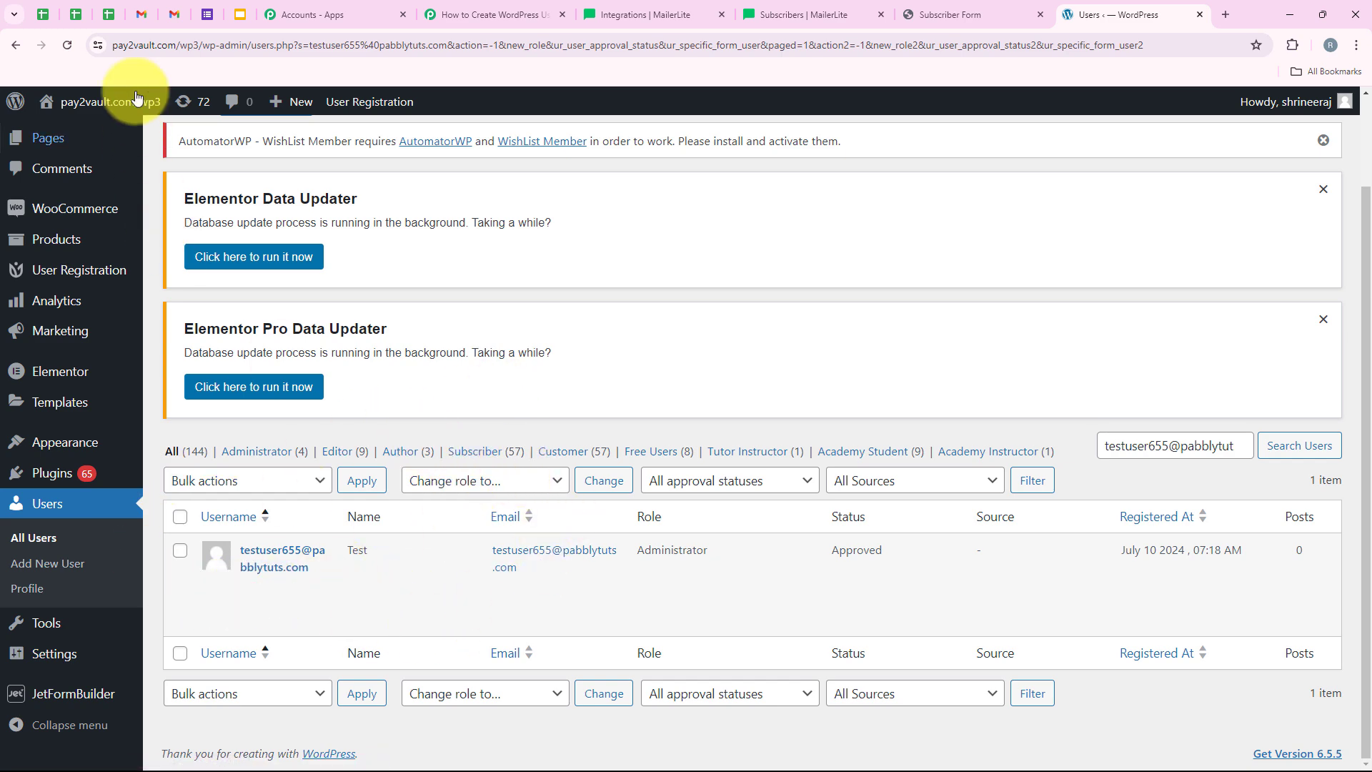
# - Switch to Gmail, open the newest "Your New Account Login Information" email and check its greeting, username and temporary password
pyautogui.click(174, 14)
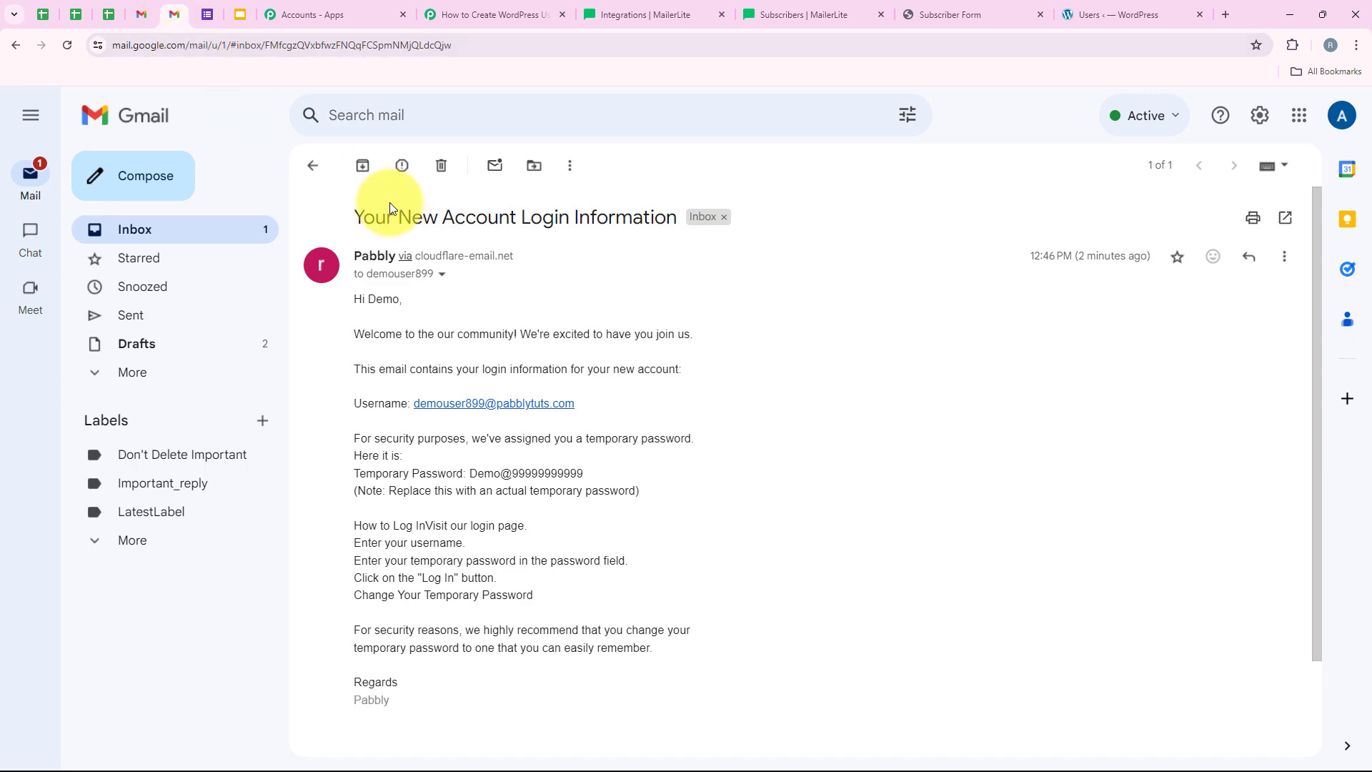
pyautogui.click(312, 165)
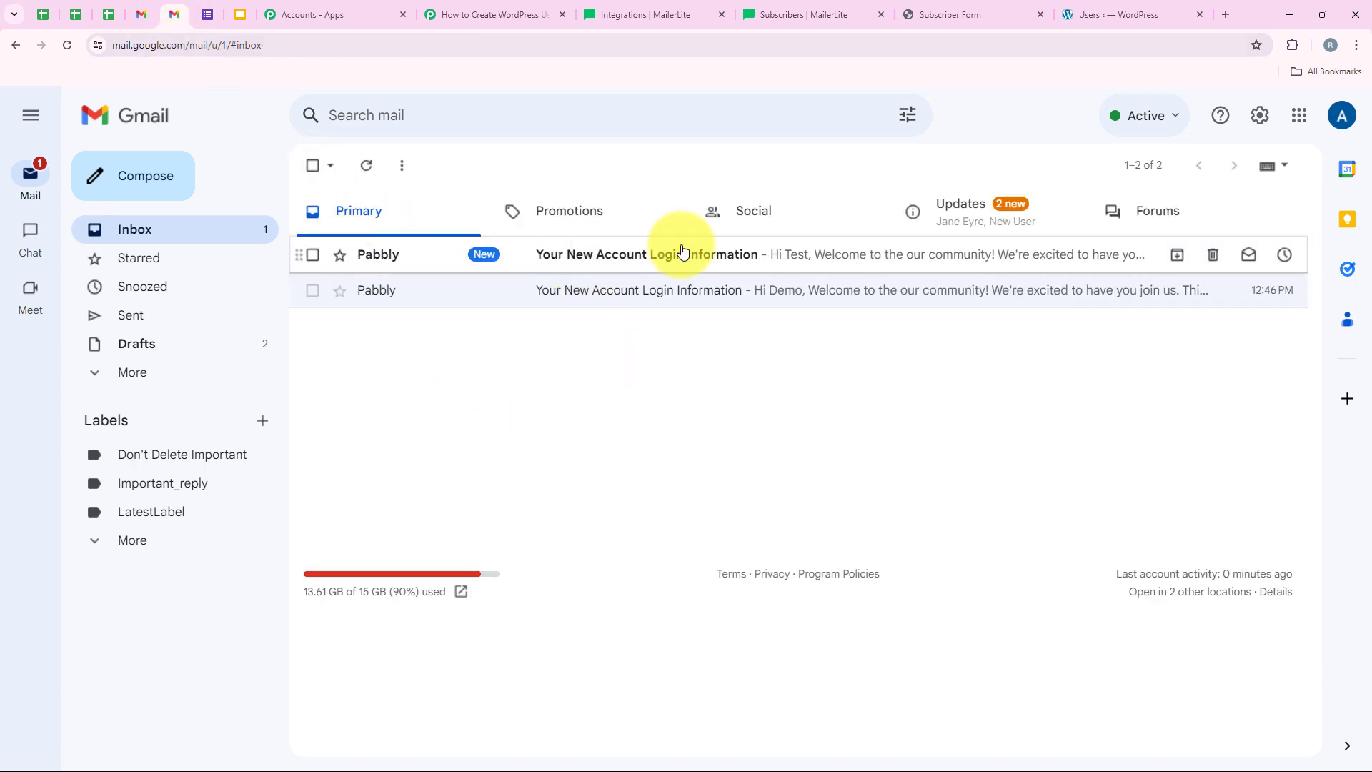
pyautogui.click(711, 254)
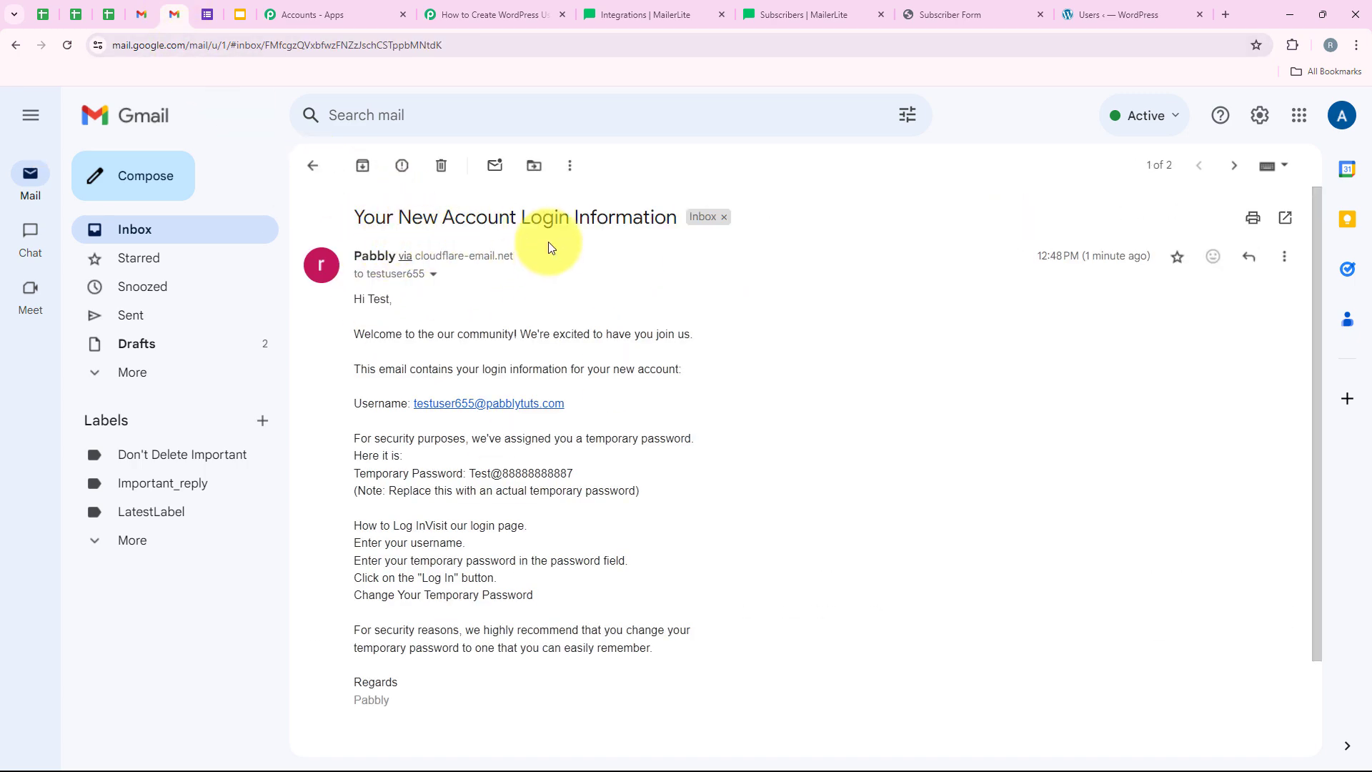
pyautogui.tripleClick(405, 297)
pyautogui.click(406, 297)
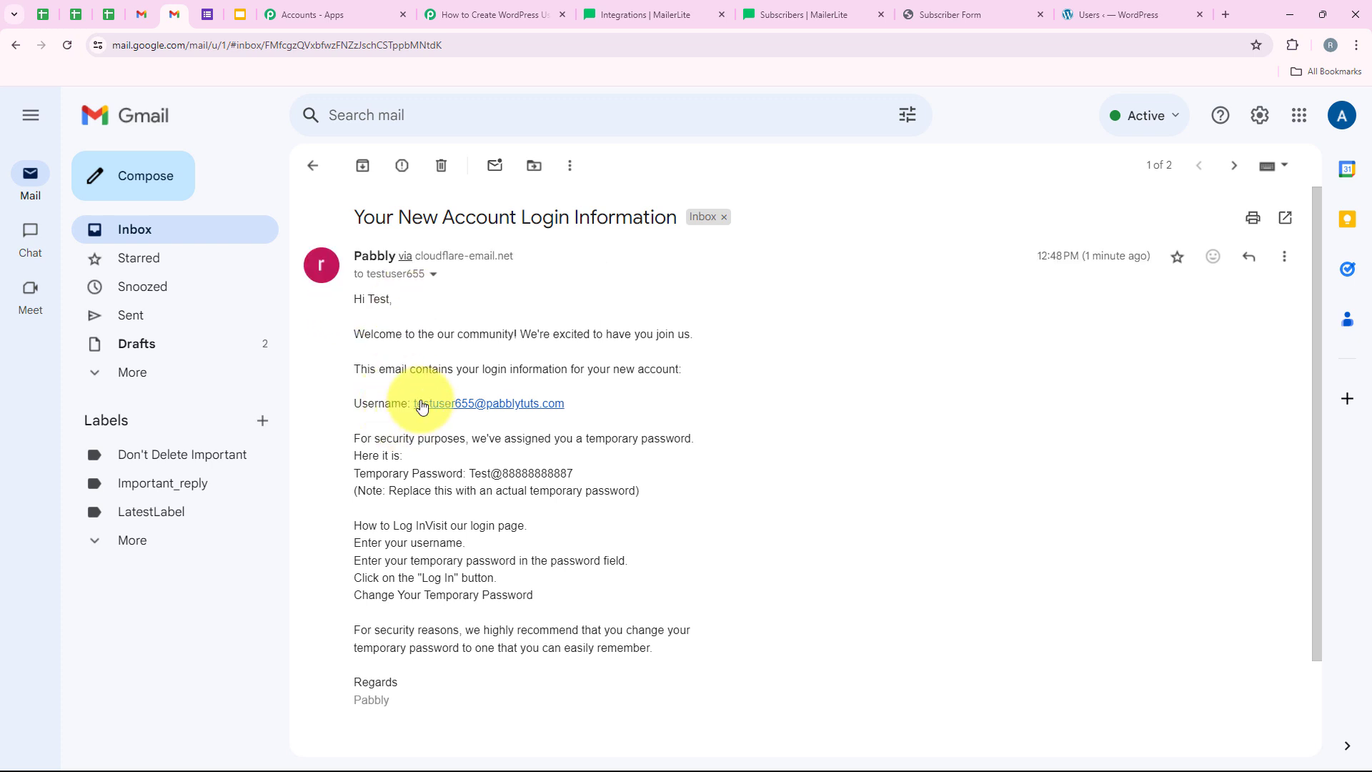
pyautogui.moveTo(468, 473); pyautogui.dragTo(584, 457)
# - Return to the Pabbly Connect workflow and review its MailerLite trigger, WordPress Create a User action and Gmail Send Email action
pyautogui.click(493, 15)
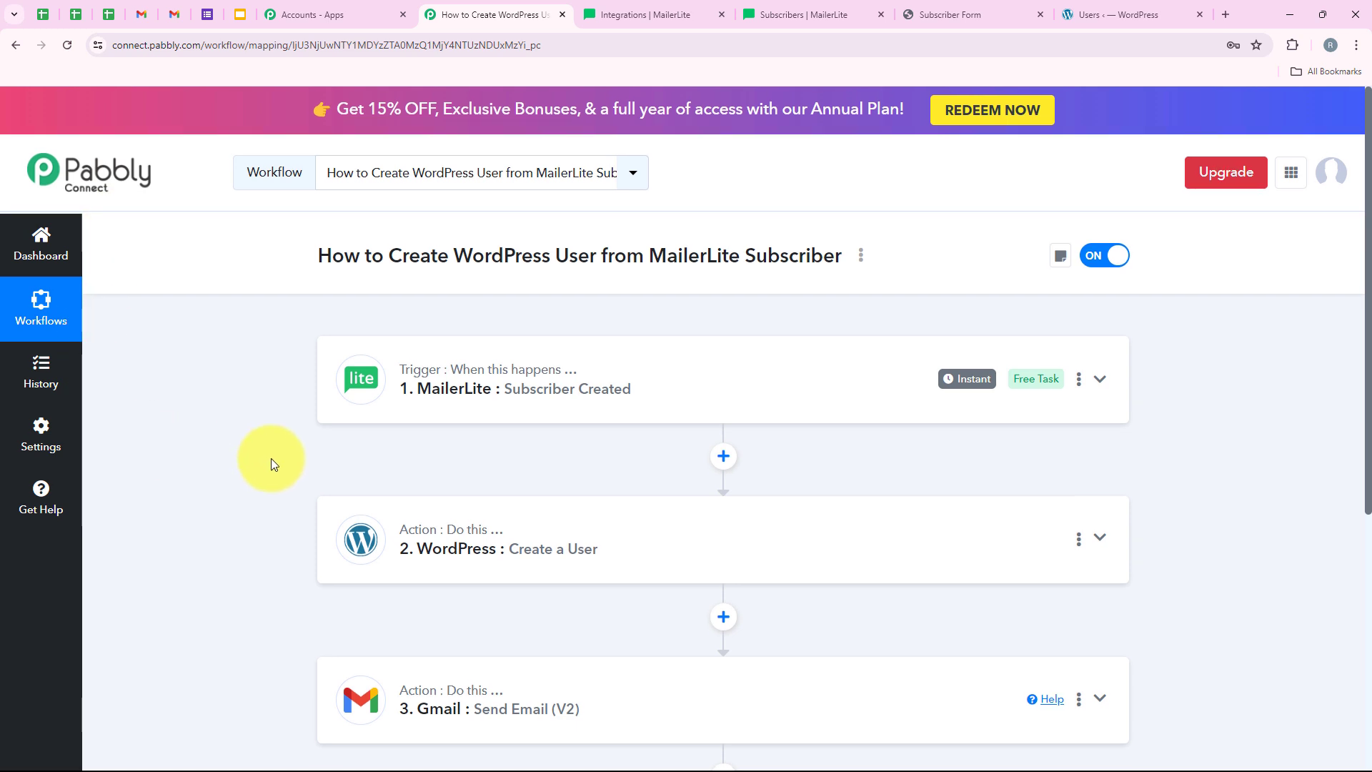
pyautogui.scroll(-1, 270, 467)
pyautogui.scroll(1, 268, 476)
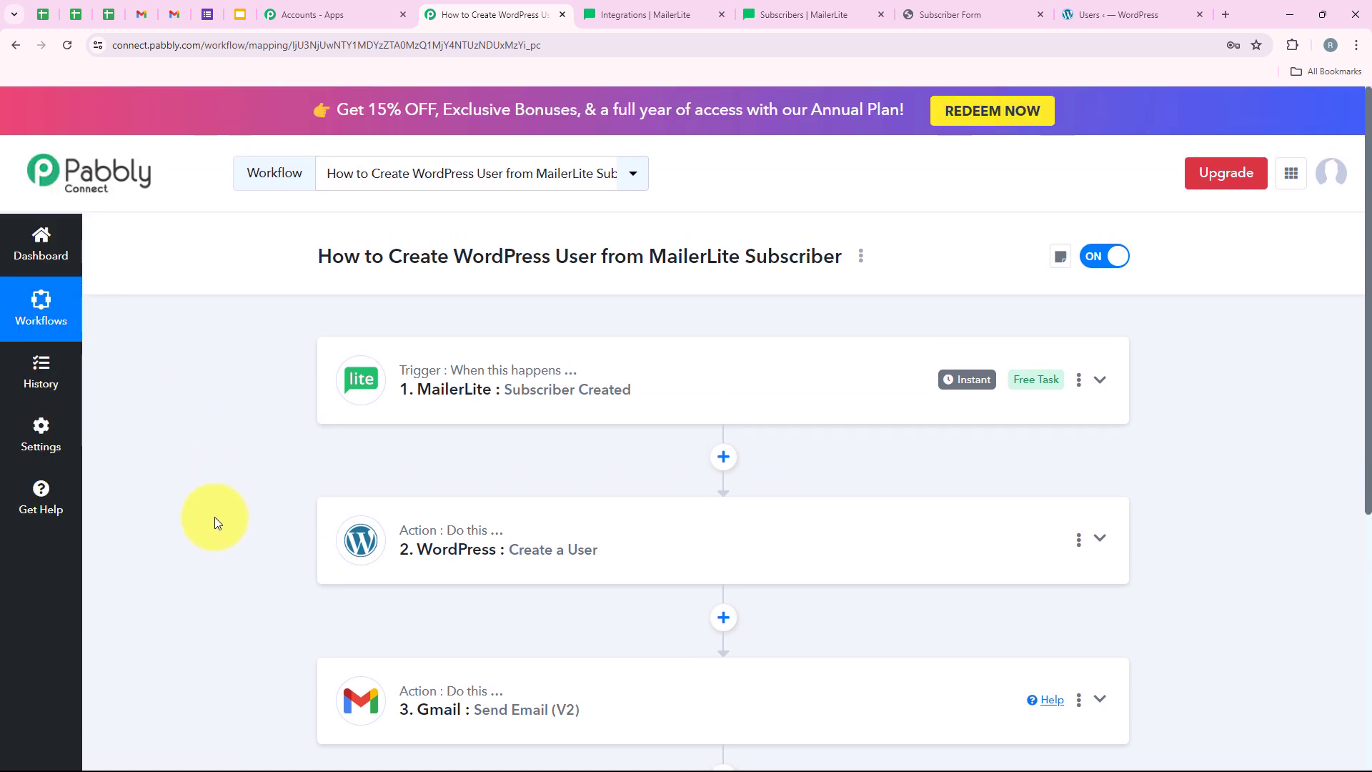
pyautogui.moveTo(459, 377)
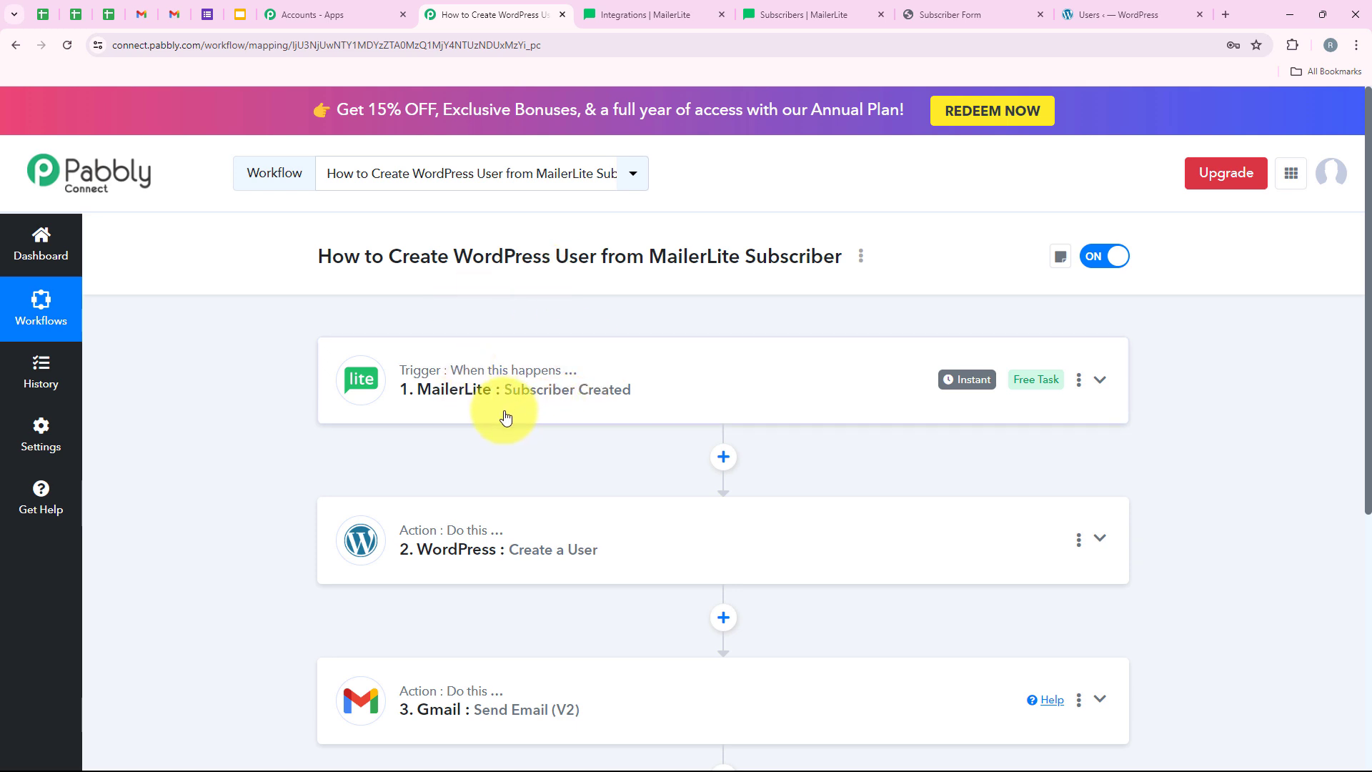
pyautogui.scroll(-2, 418, 323)
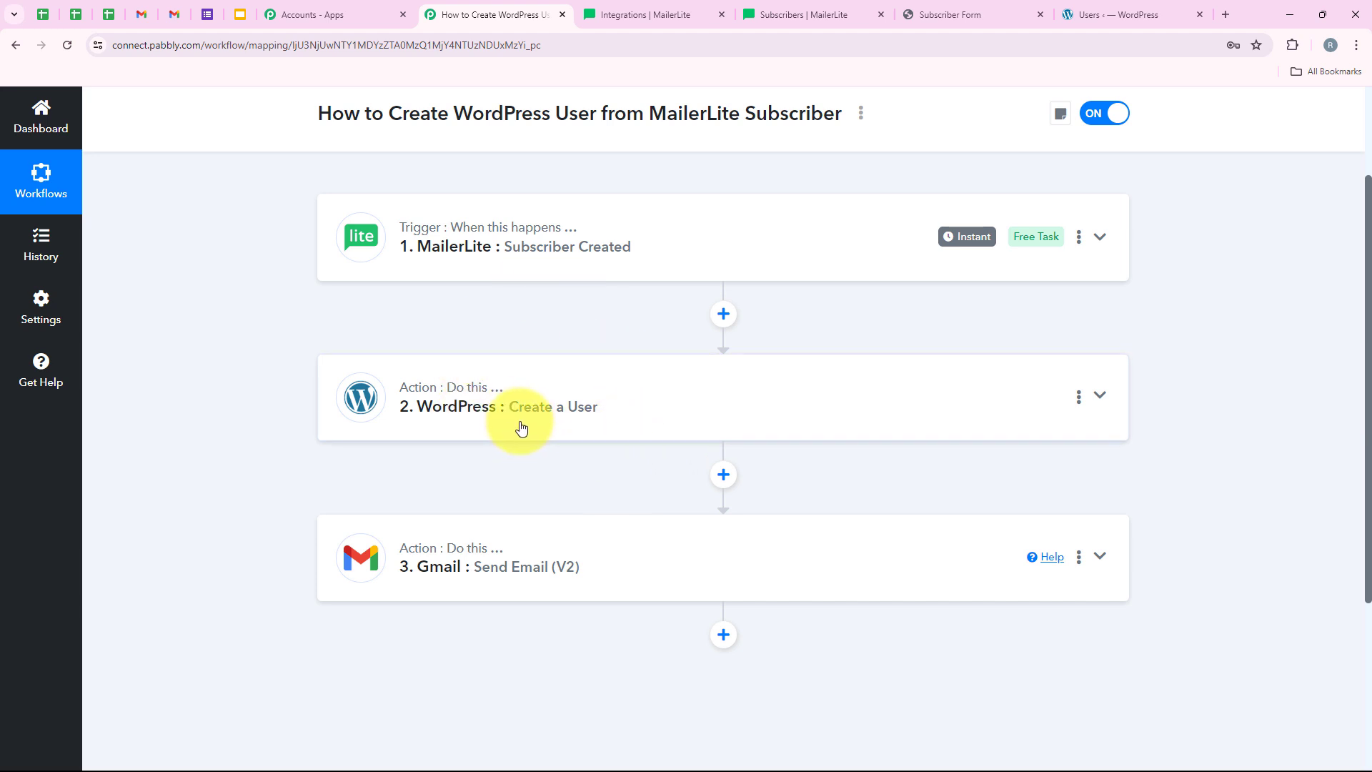
pyautogui.scroll(-1, 643, 432)
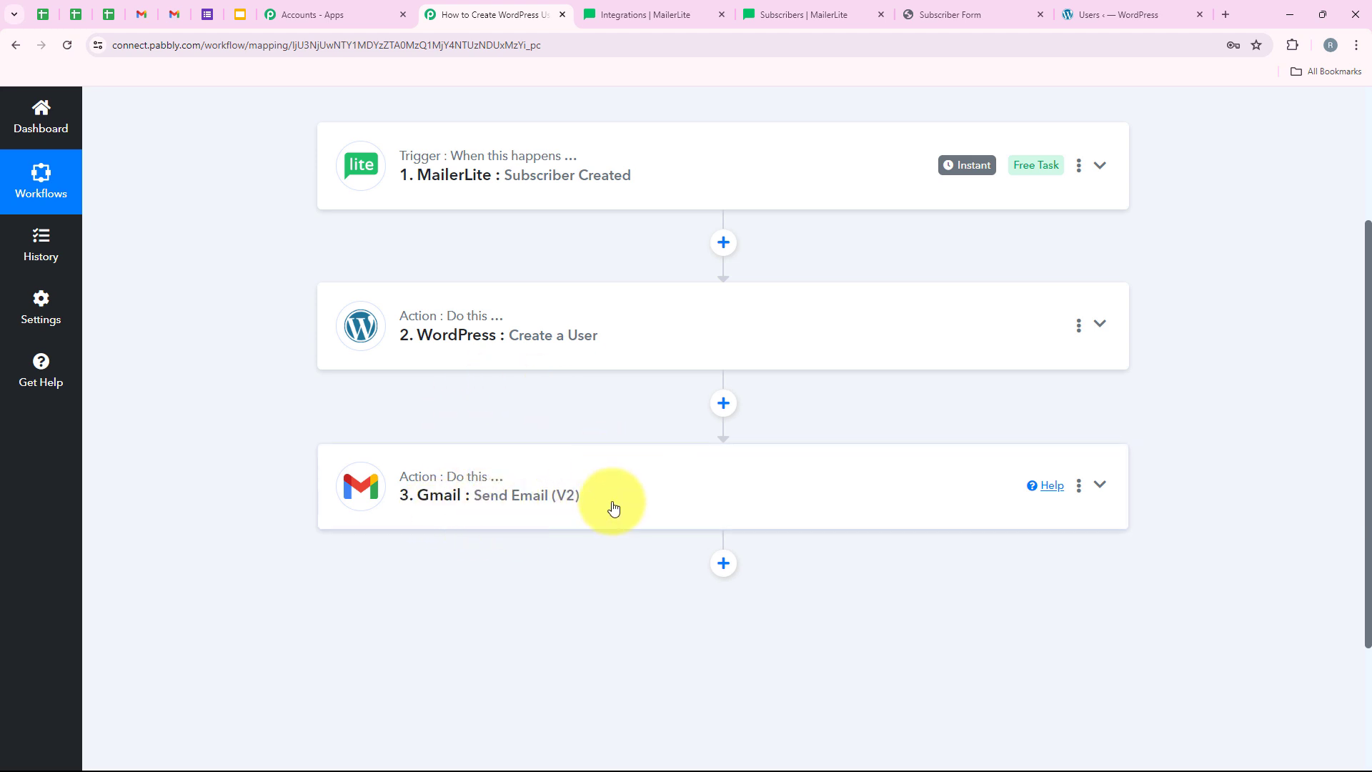
pyautogui.scroll(3, 612, 505)
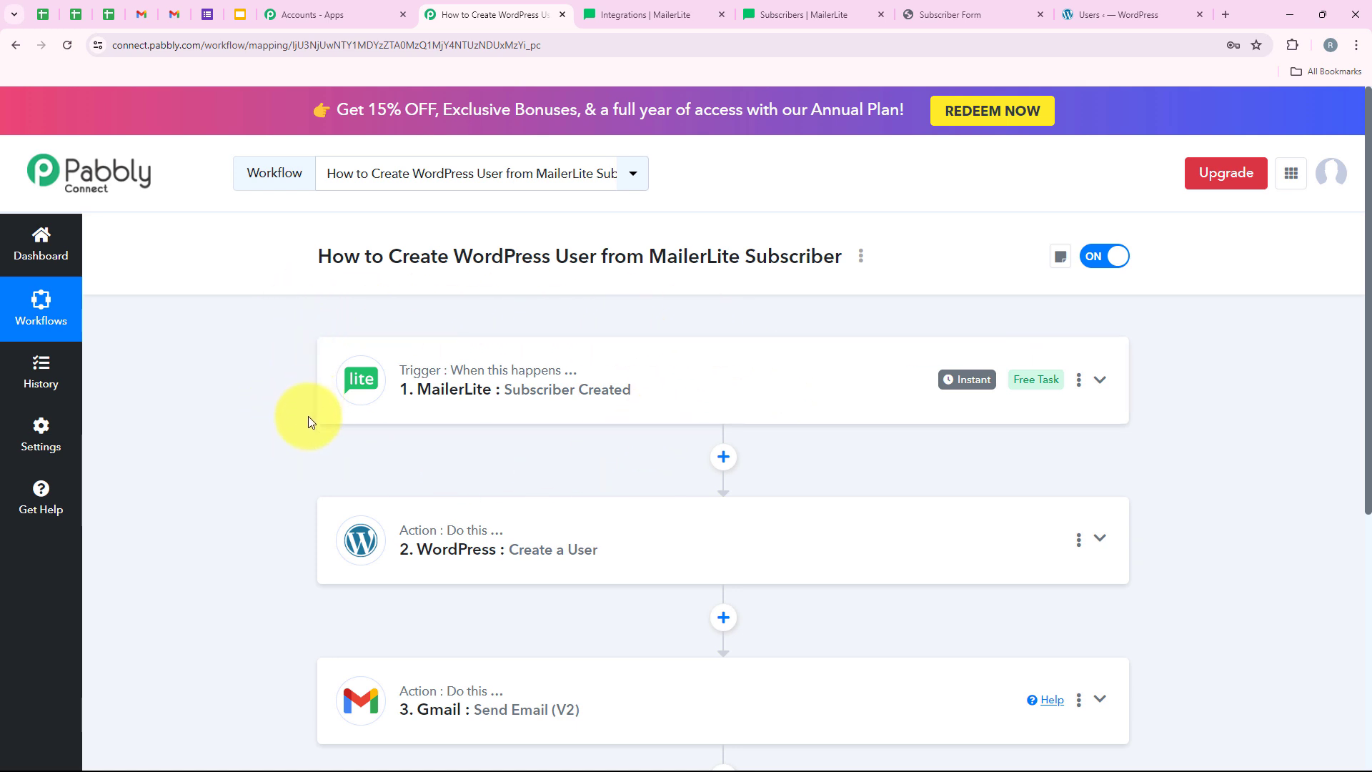
pyautogui.scroll(-1, 307, 416)
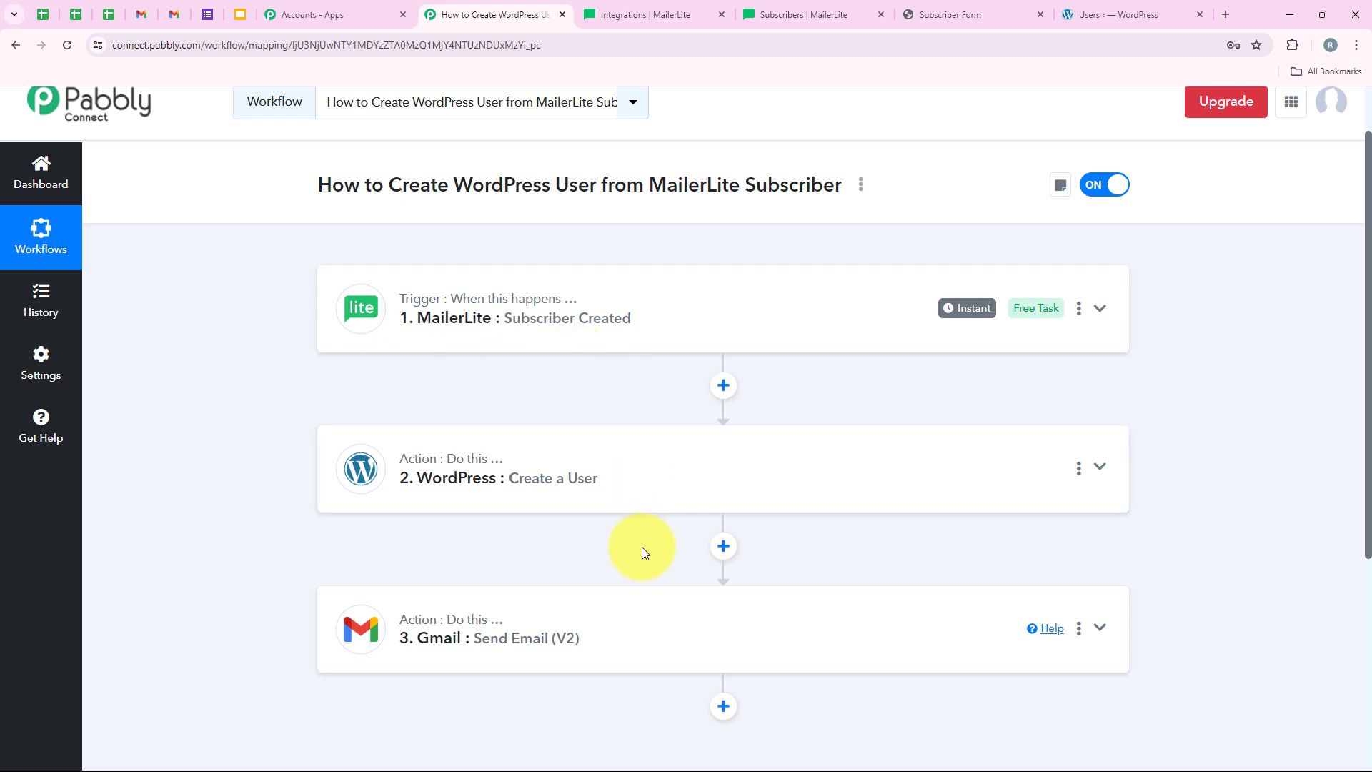
pyautogui.scroll(-1, 637, 546)
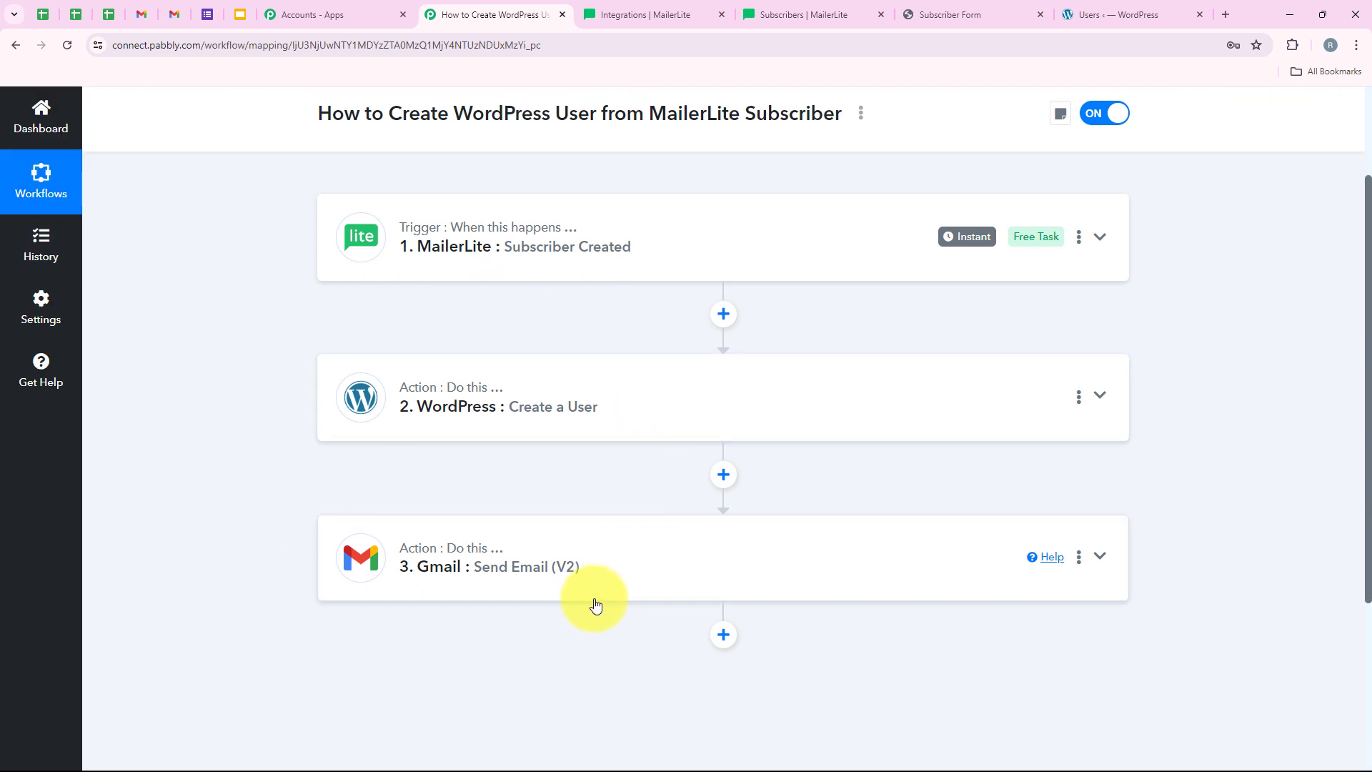
pyautogui.scroll(1, 521, 581)
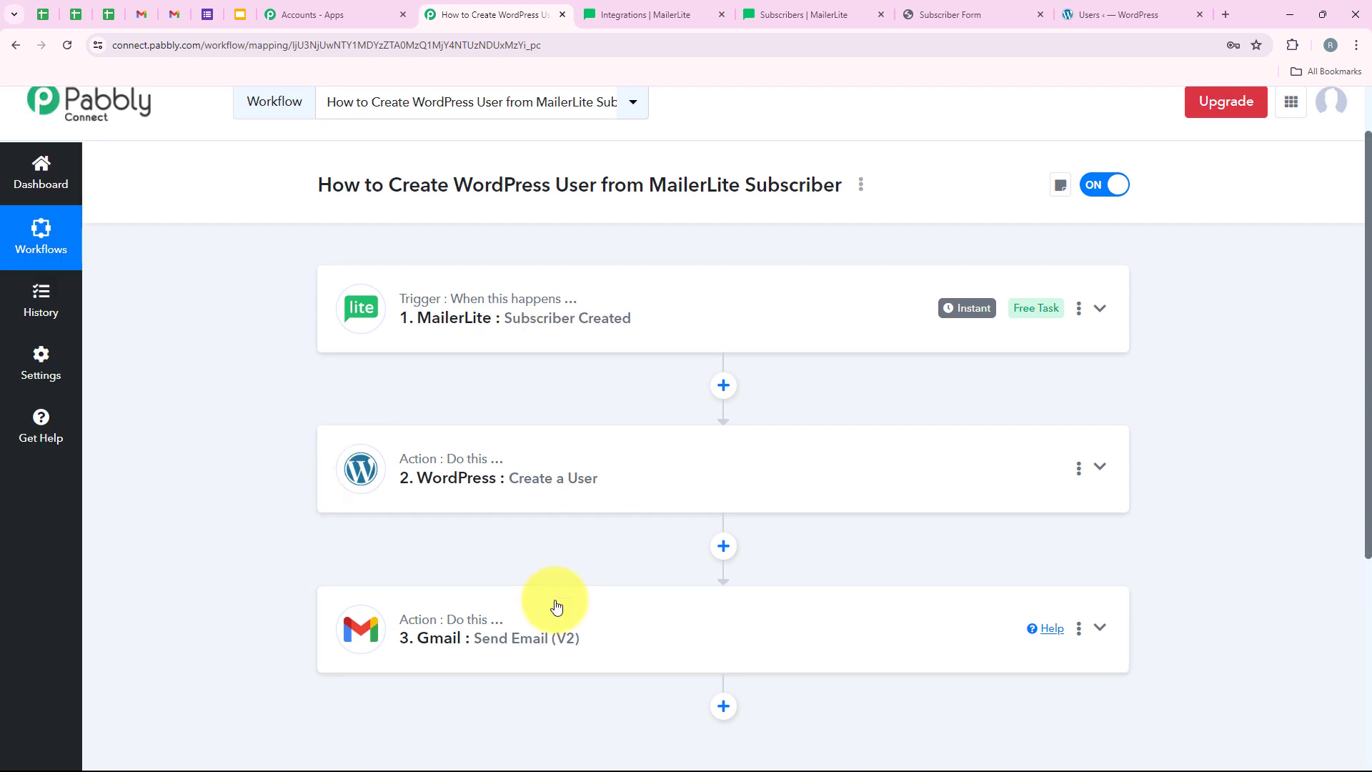
pyautogui.scroll(1, 289, 462)
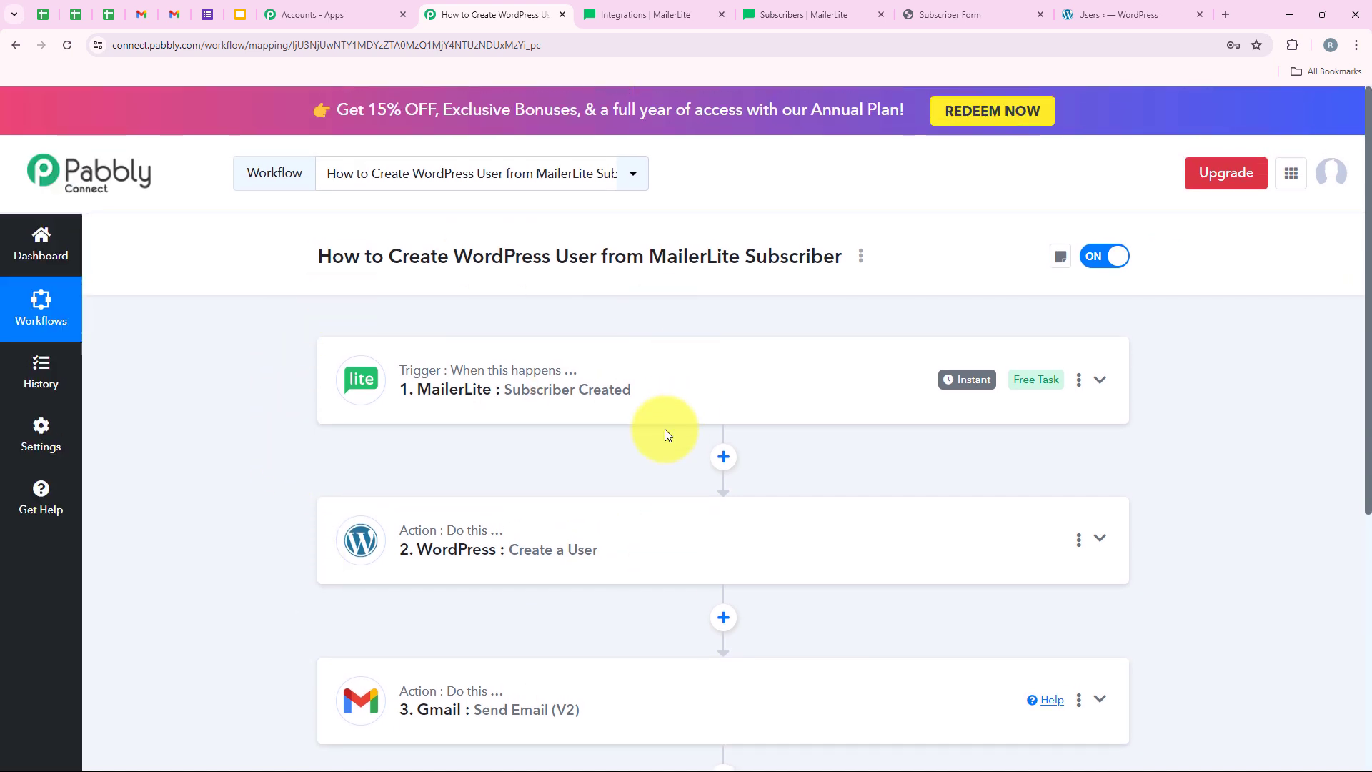
# - Recheck the test subscriber across the MailerLite subscribers list, the WordPress Users list and the Gmail inbox
pyautogui.click(846, 15)
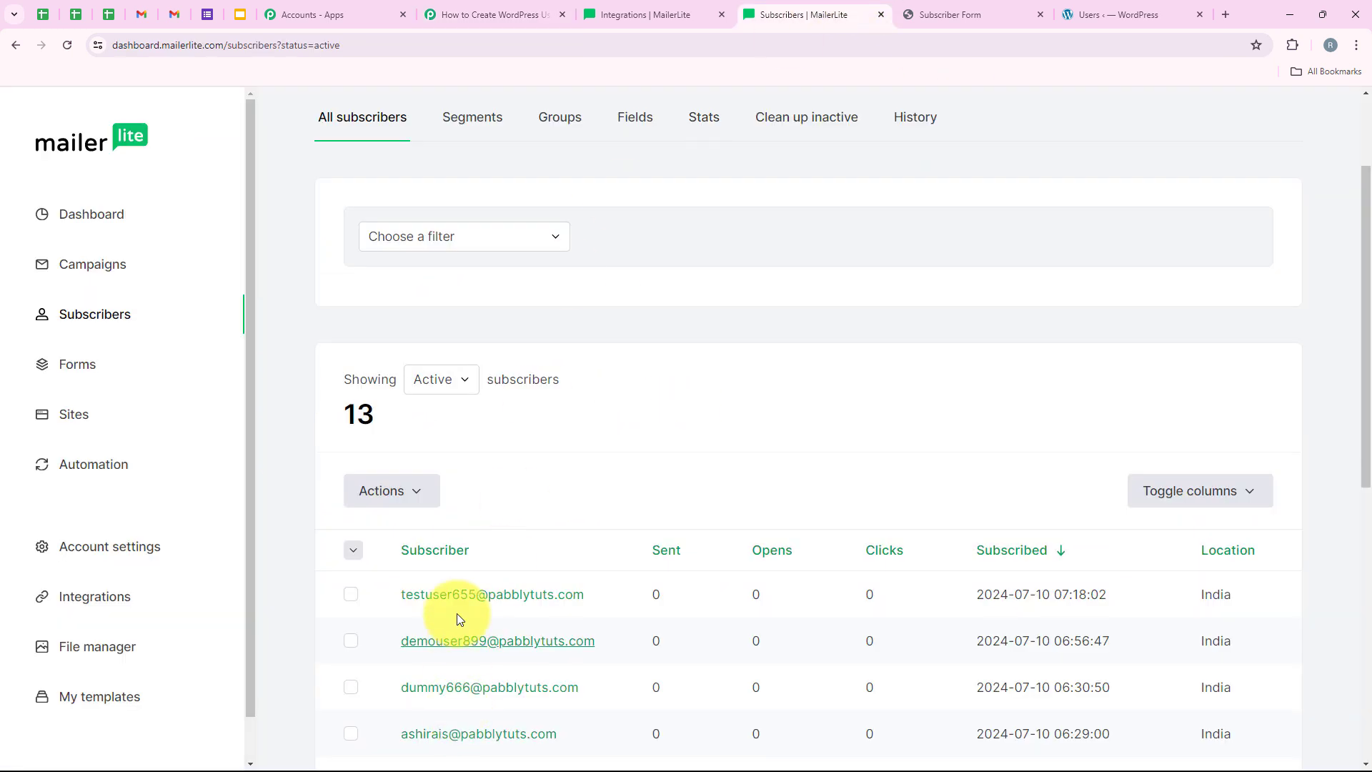
pyautogui.click(1079, 15)
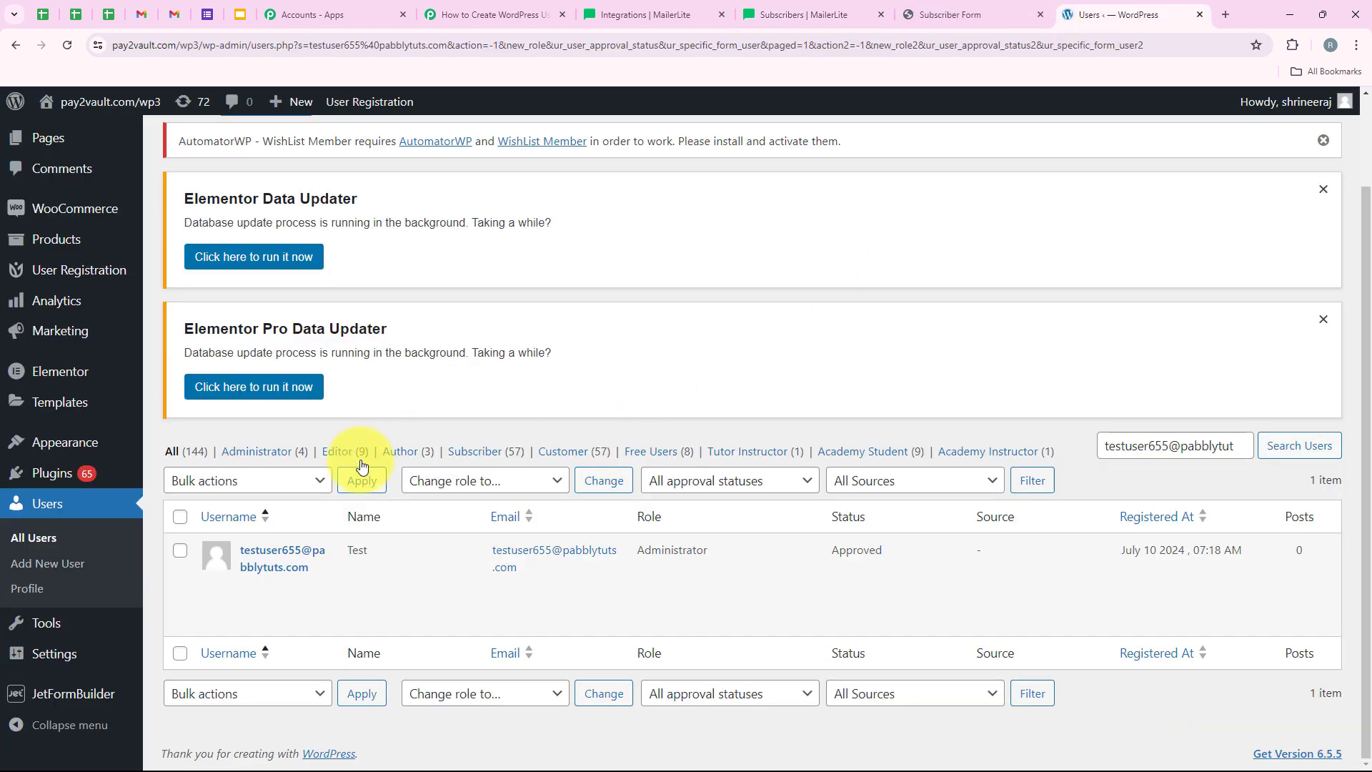
pyautogui.click(174, 15)
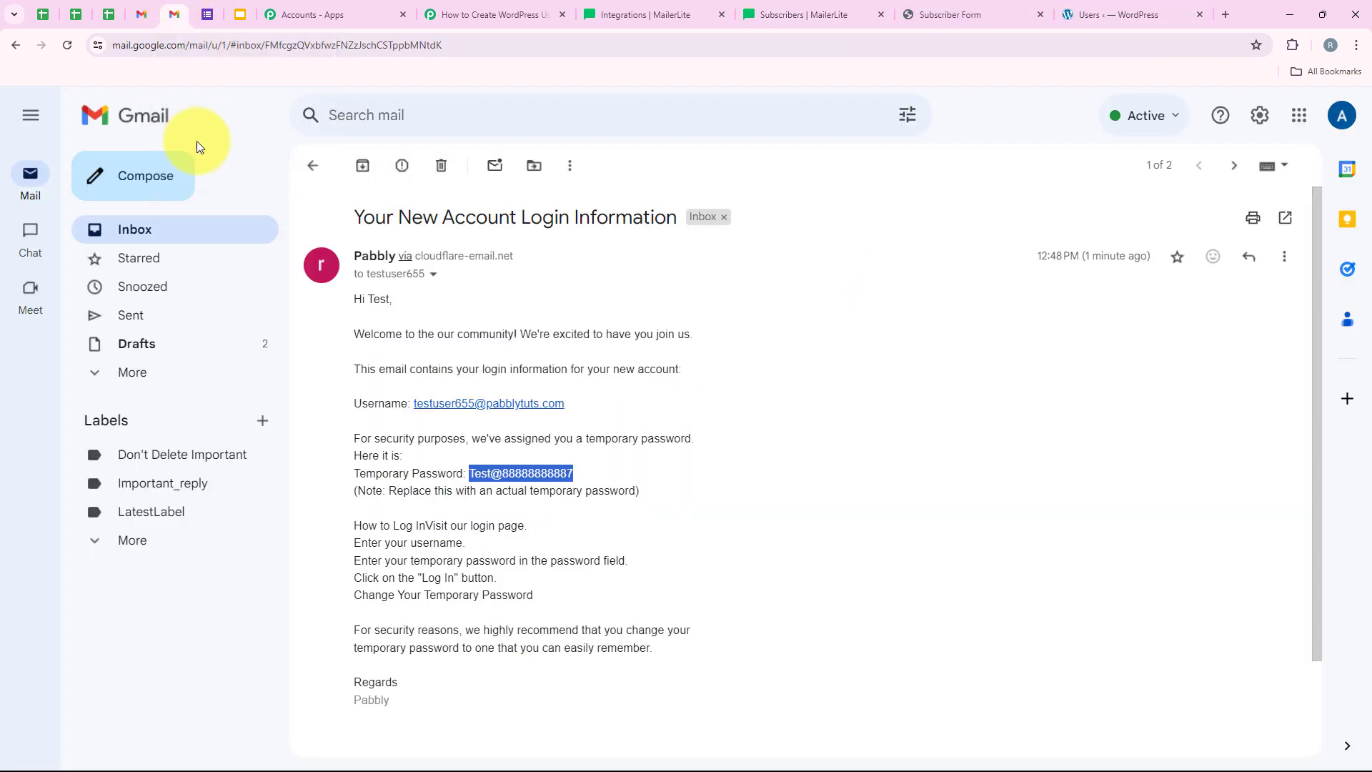
pyautogui.click(312, 165)
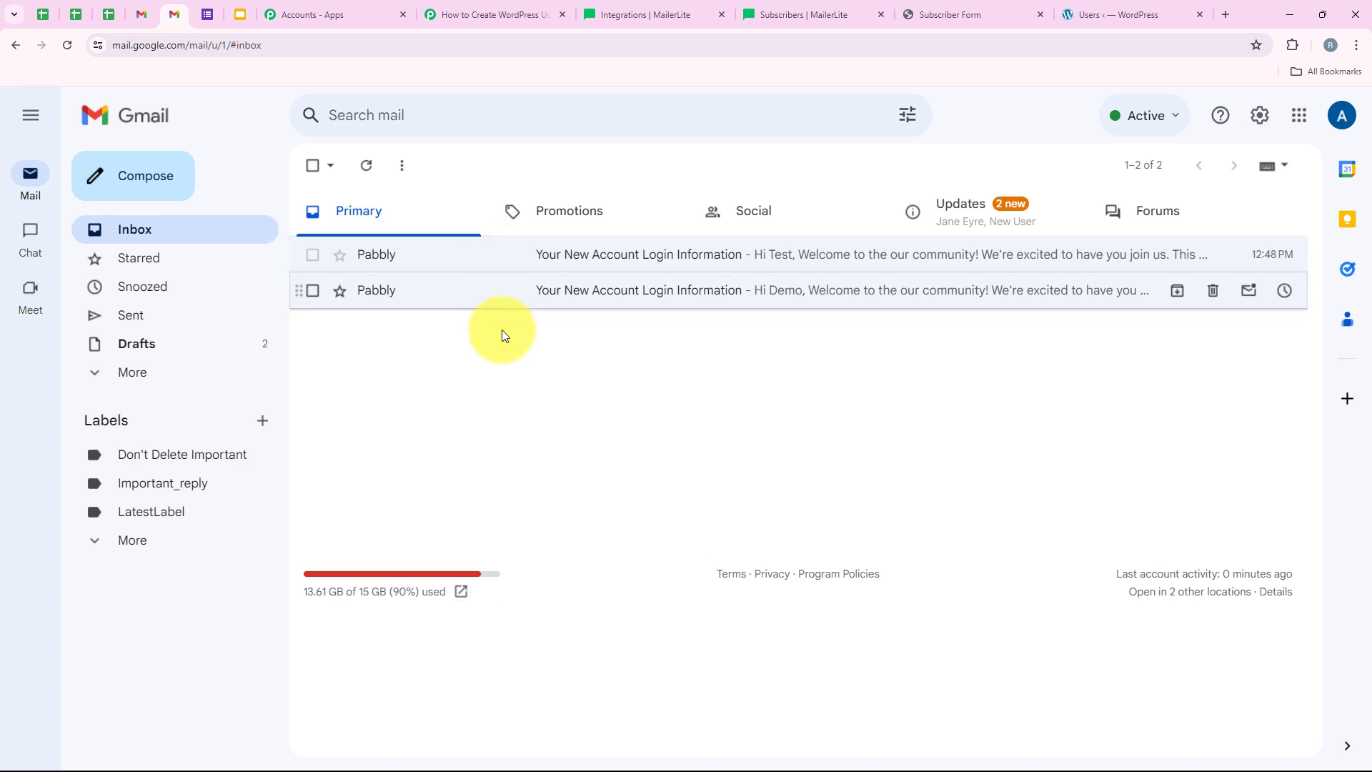
# - Go back to the Pabbly Connect workflow and look over its three steps once more
pyautogui.click(471, 15)
pyautogui.scroll(-3, 366, 340)
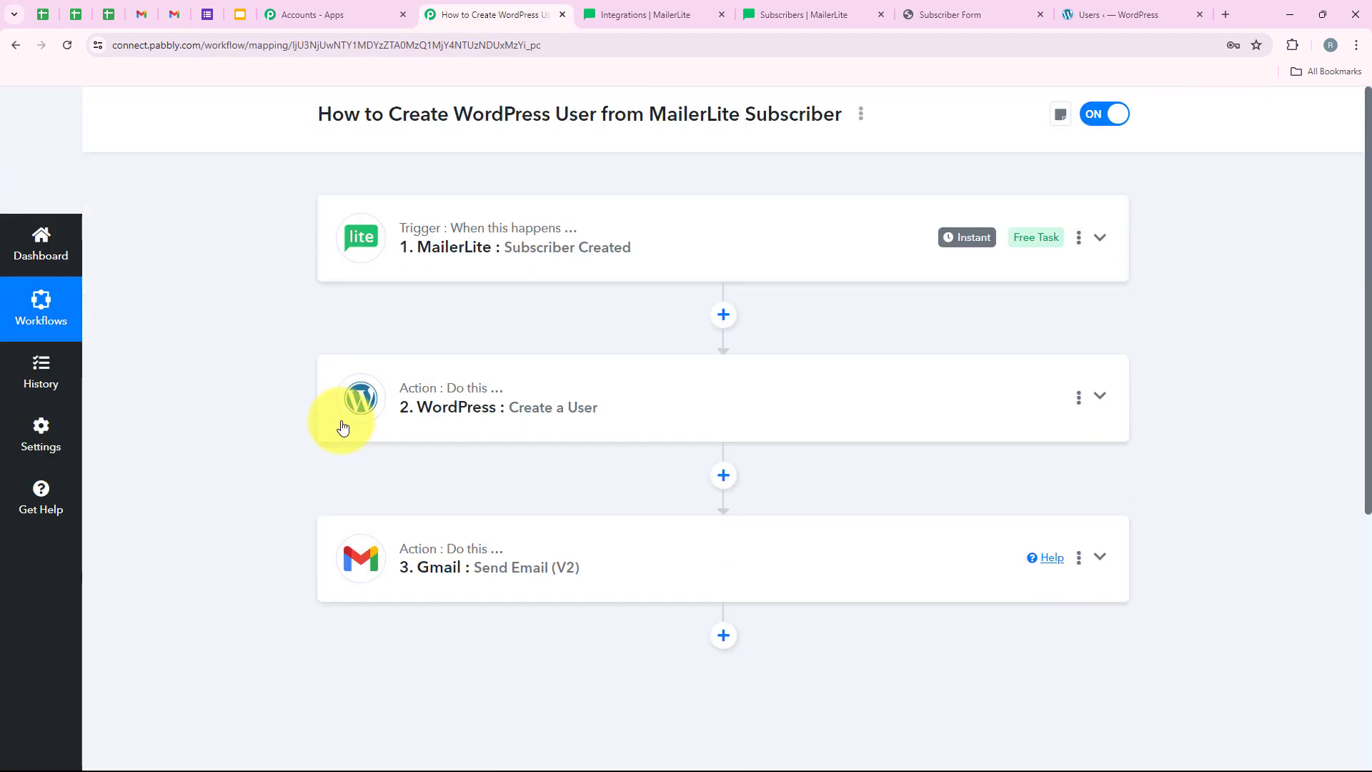
pyautogui.scroll(3, 343, 422)
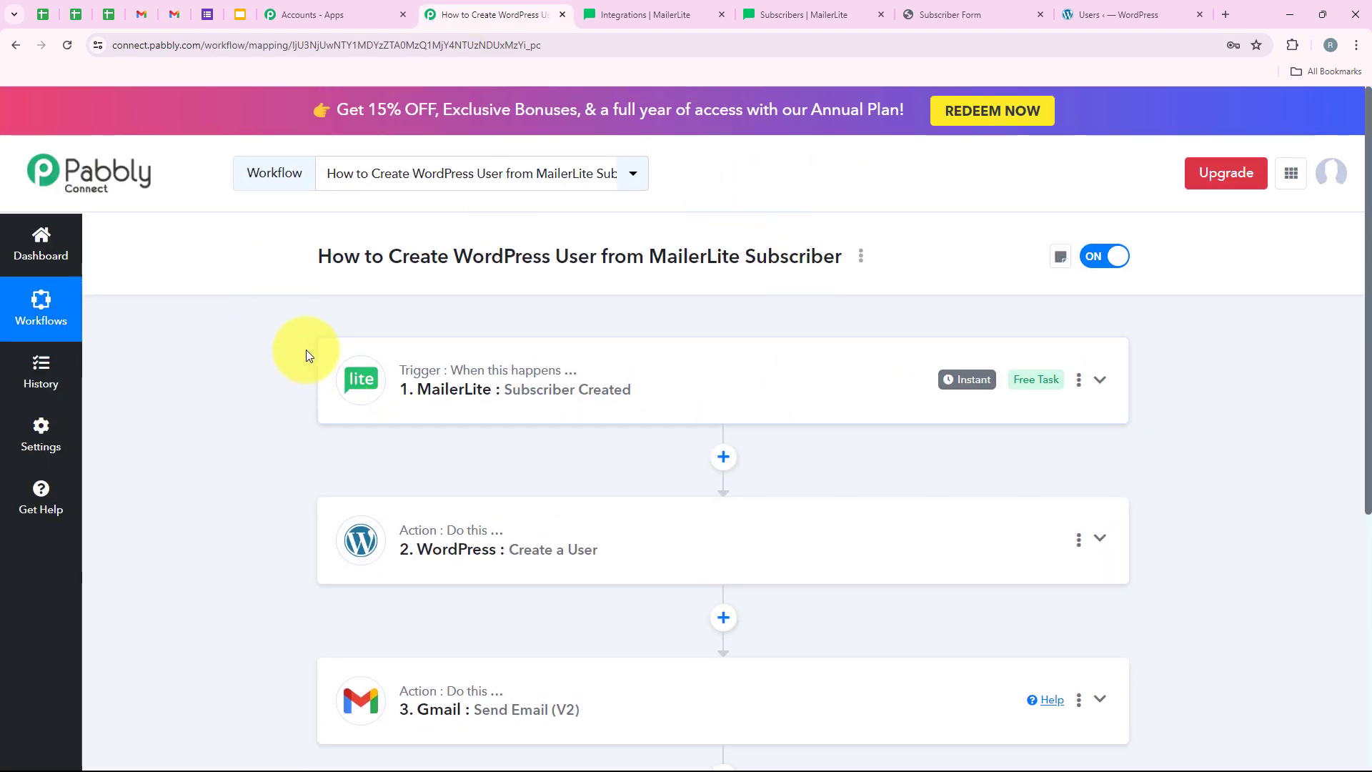